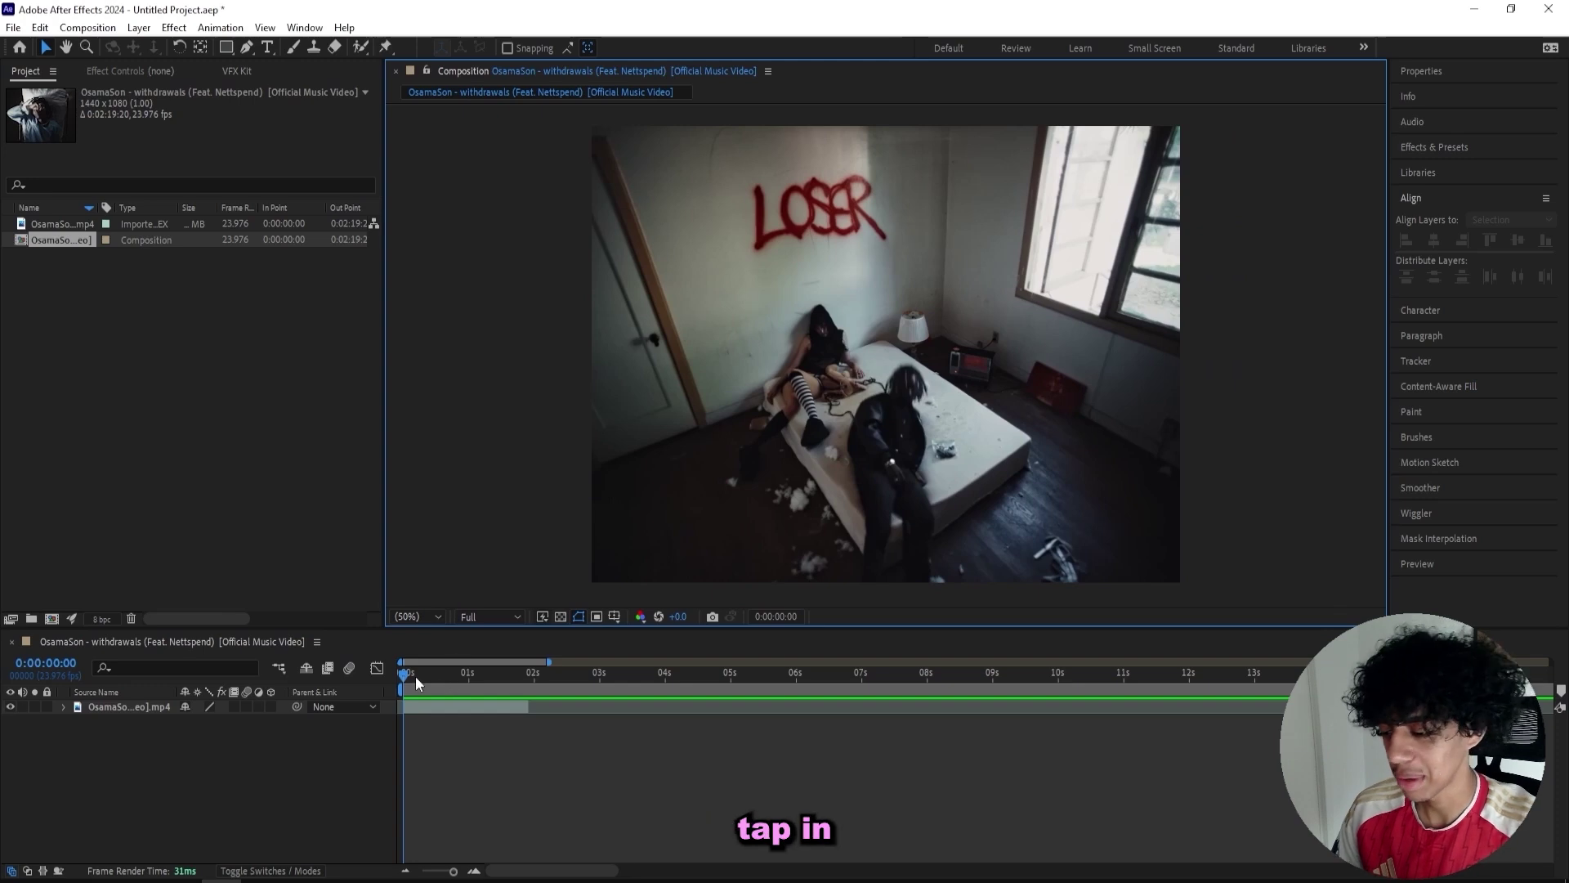
- Draw a rectangular mask around the red LOSER graffiti on Adjustment Layer 1
drag(415, 675, 531, 686)
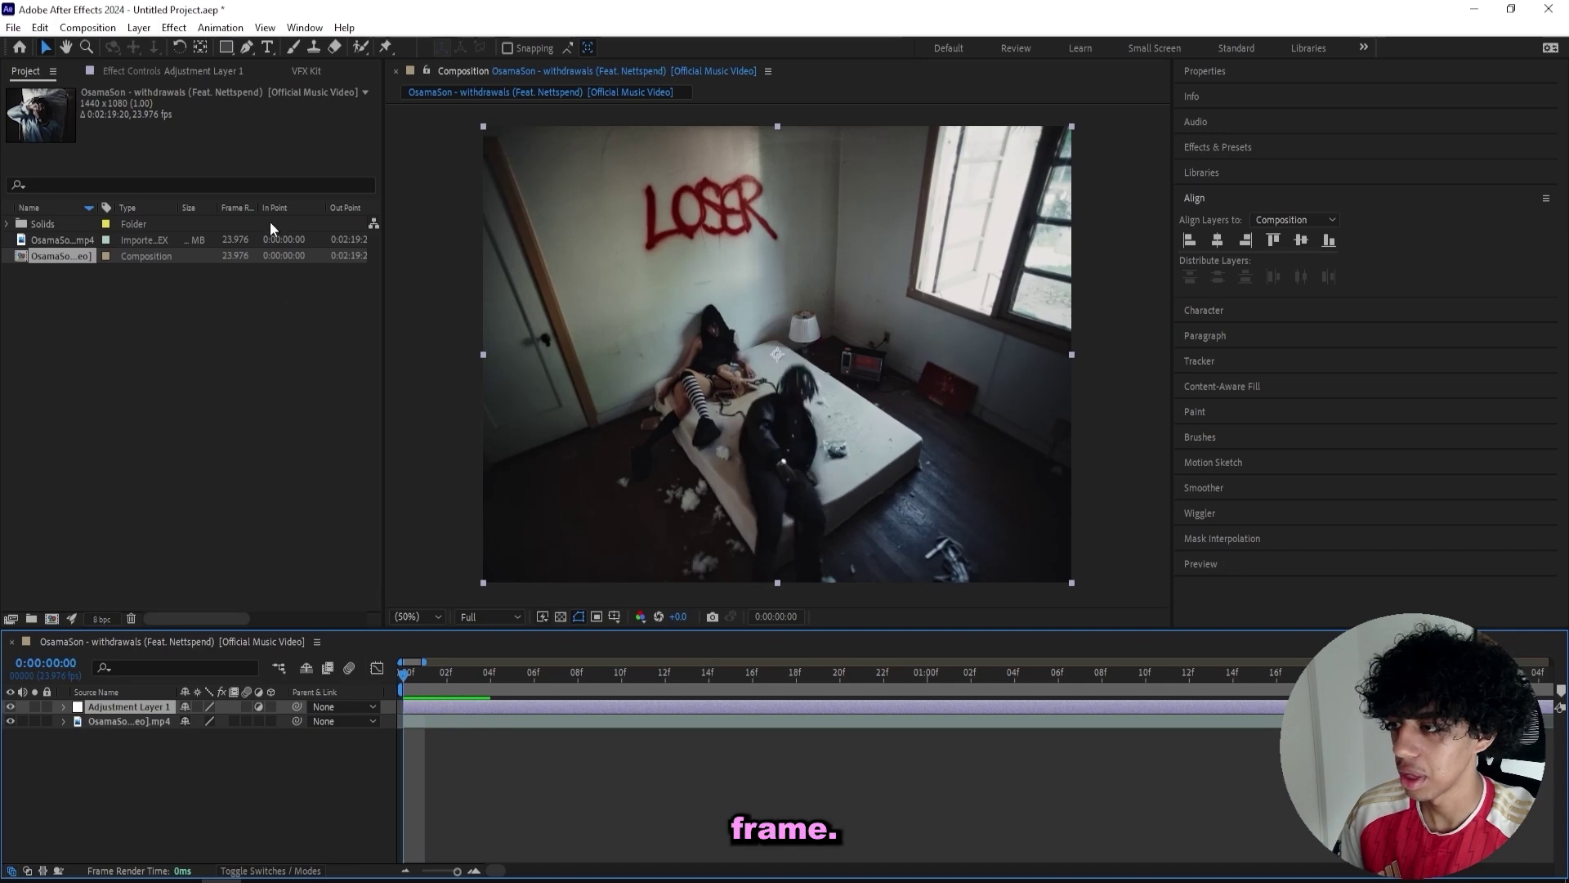
click(226, 47)
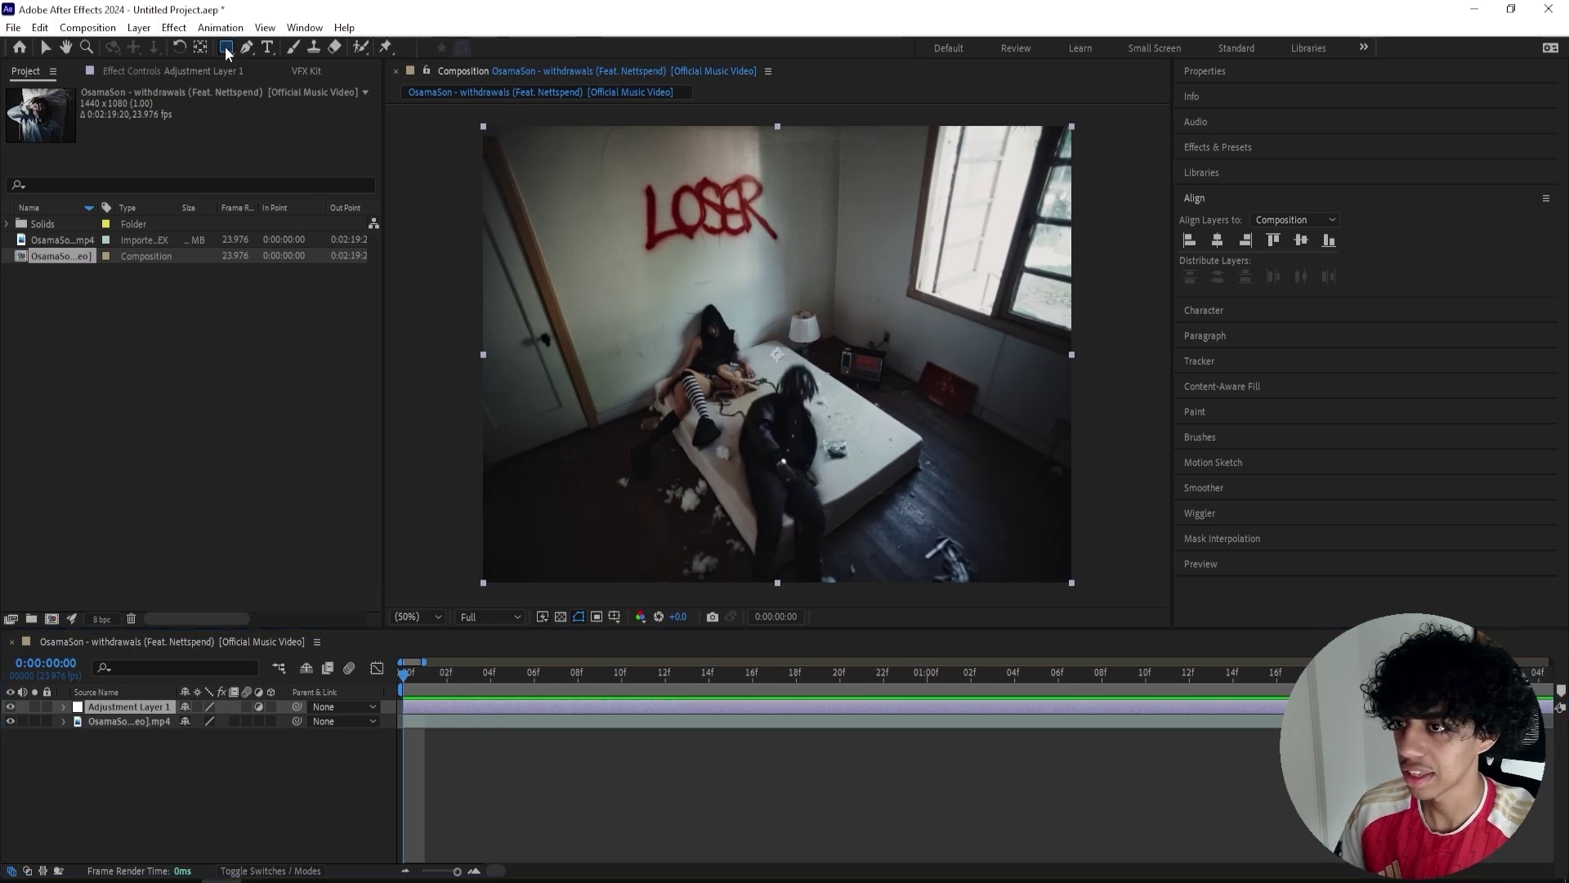
click(633, 170)
drag(633, 170, 787, 252)
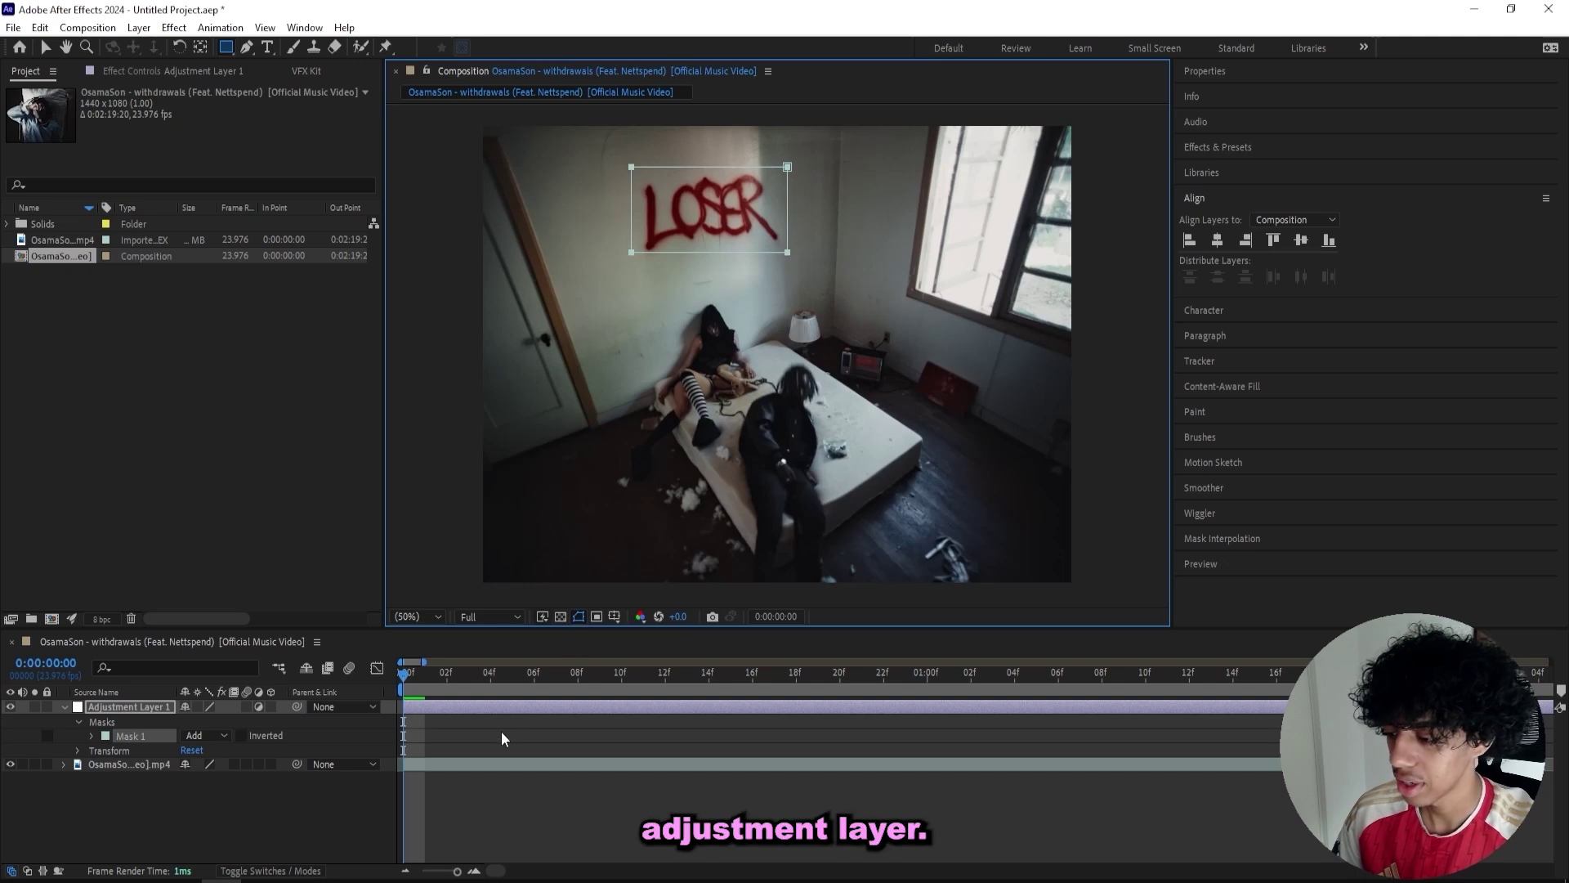
- Apply the Transform effect to the masked adjustment layer
key(ctrl+space)
text(trans)
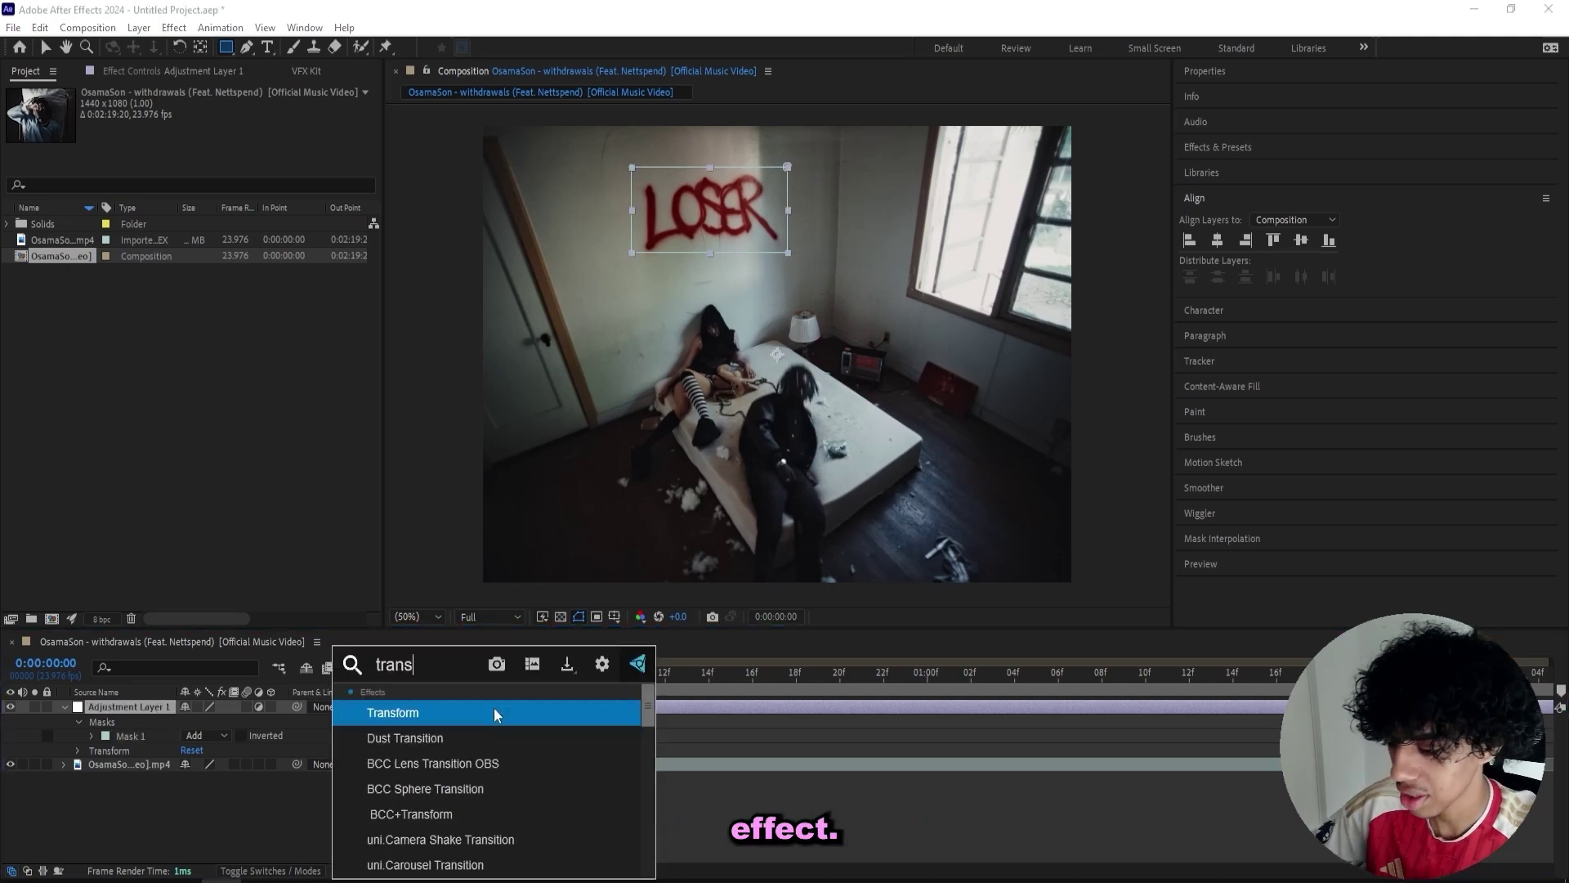
click(494, 713)
- Move the Transform effect's anchor point to the centre of the graffiti mask at 550, 200
click(265, 136)
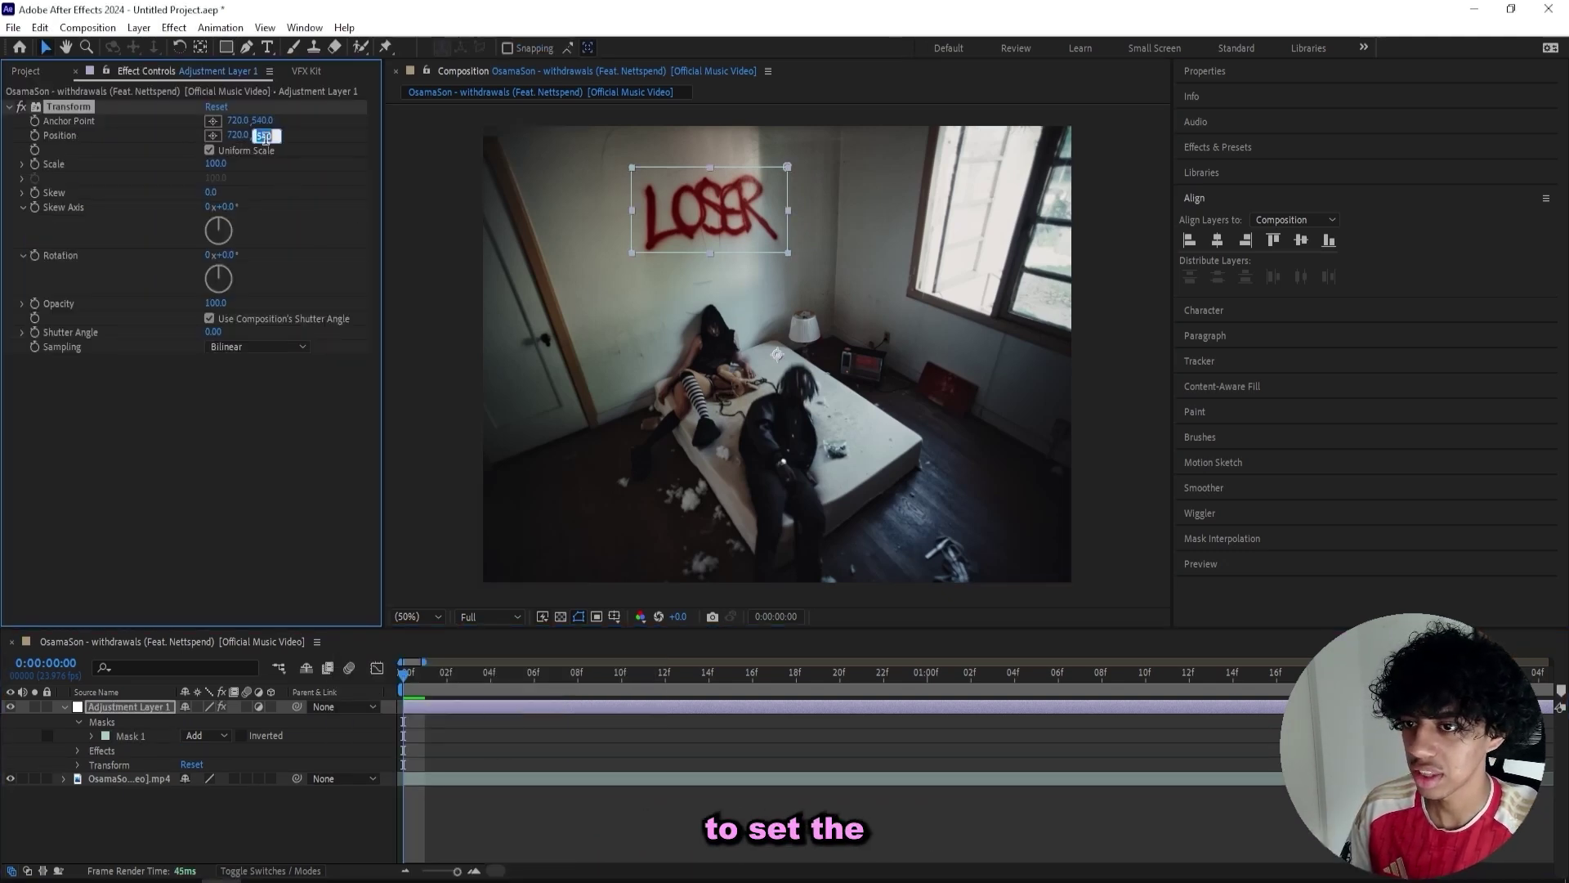
click(260, 127)
drag(261, 121, 189, 121)
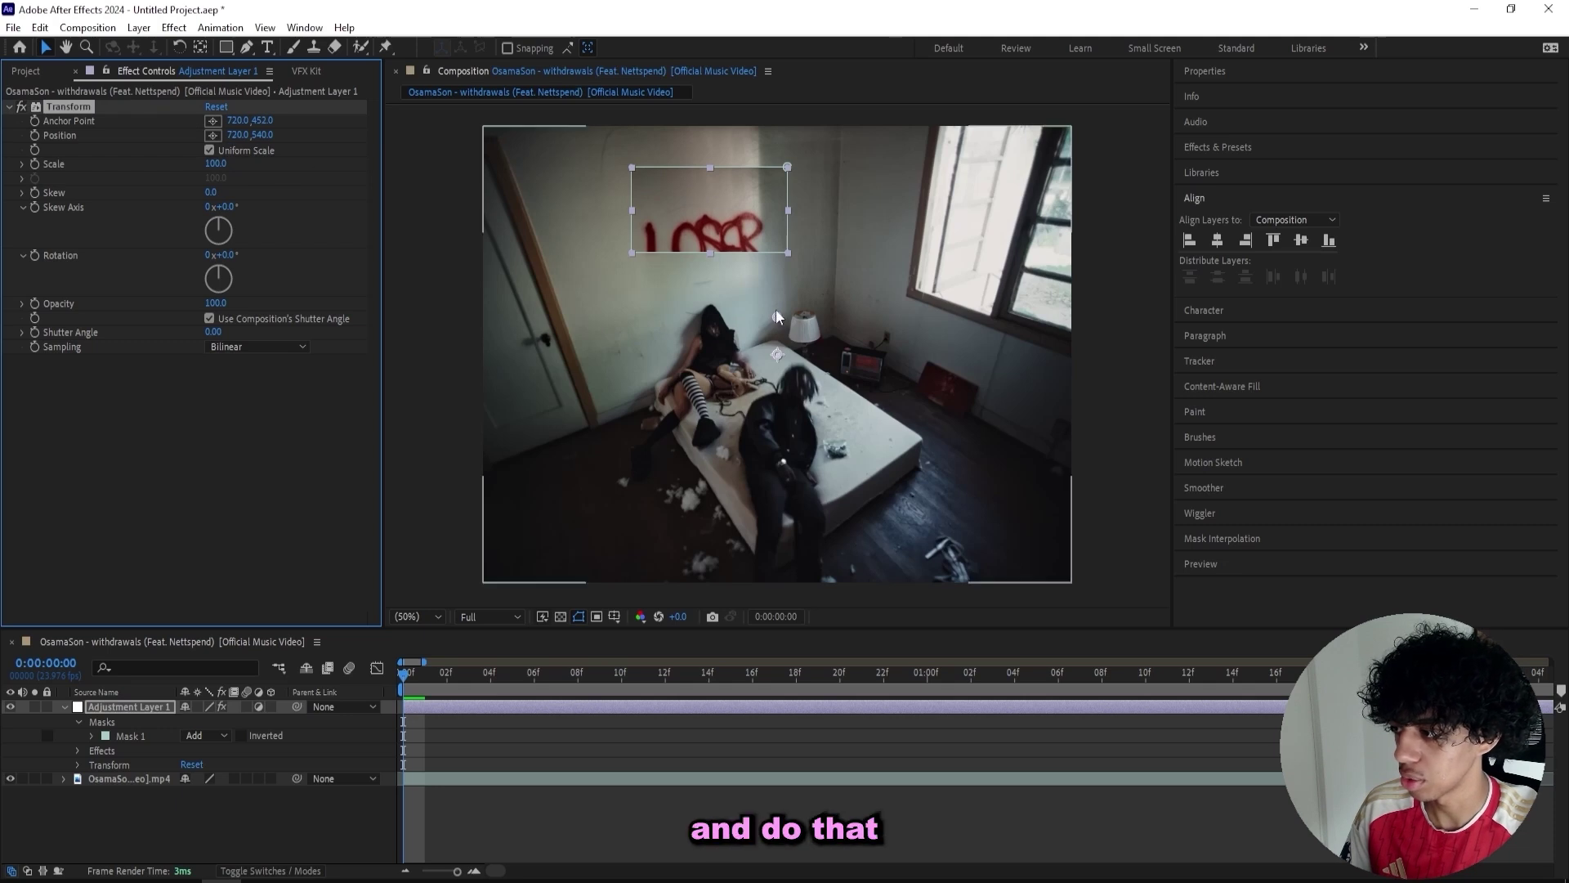
drag(777, 318, 717, 220)
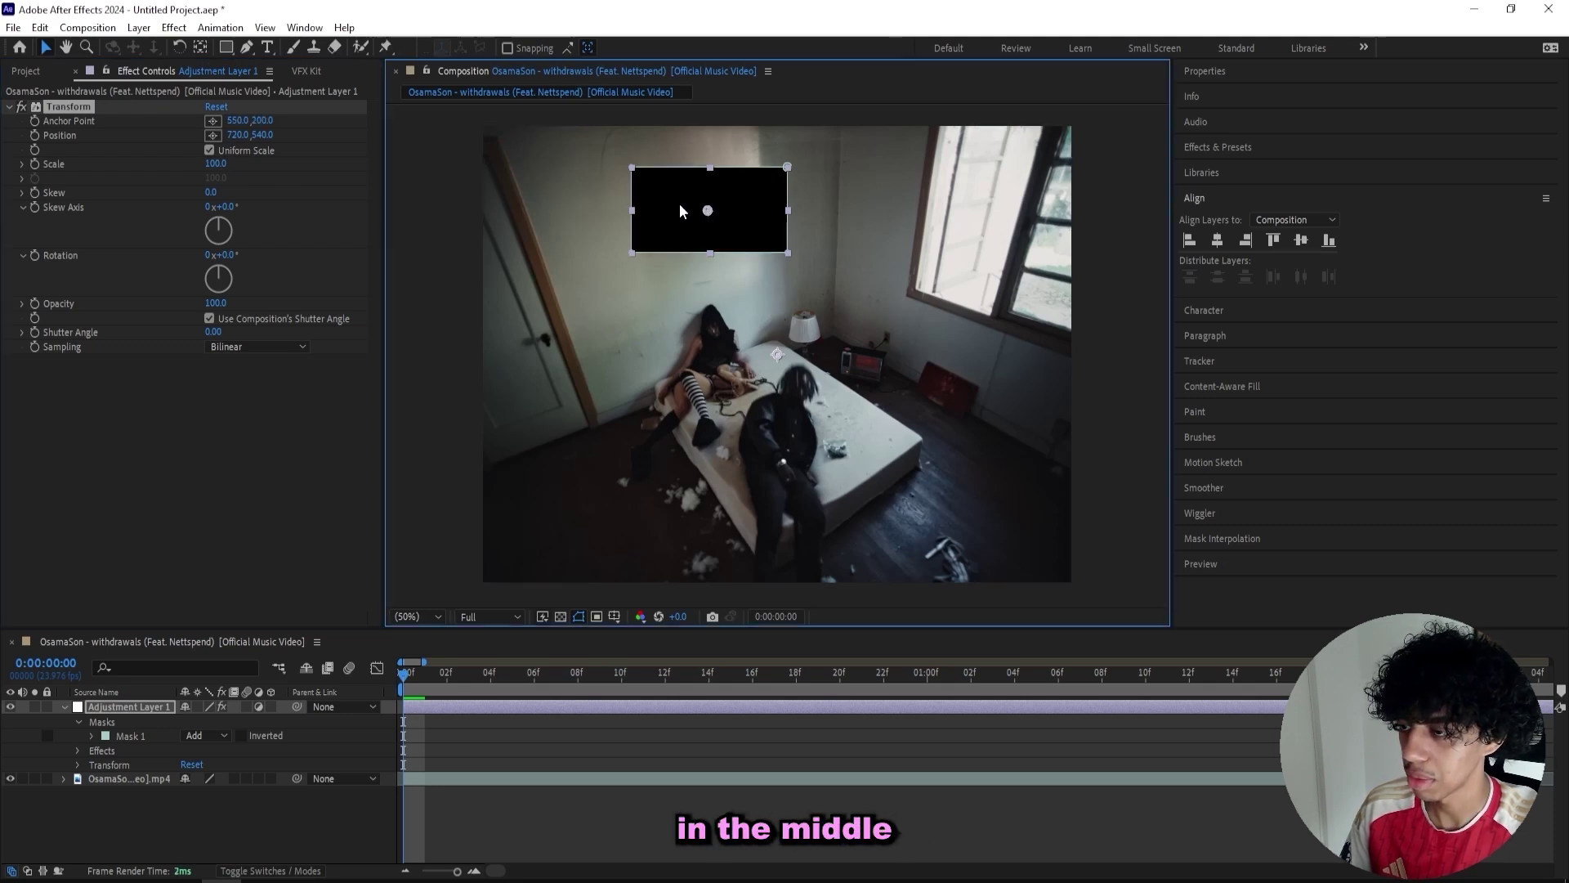
- Match the Transform position to the anchor point at 550, 200 and set the effect's scale to 191
click(253, 121)
key(ctrl+c)
click(237, 136)
key(ctrl+v)
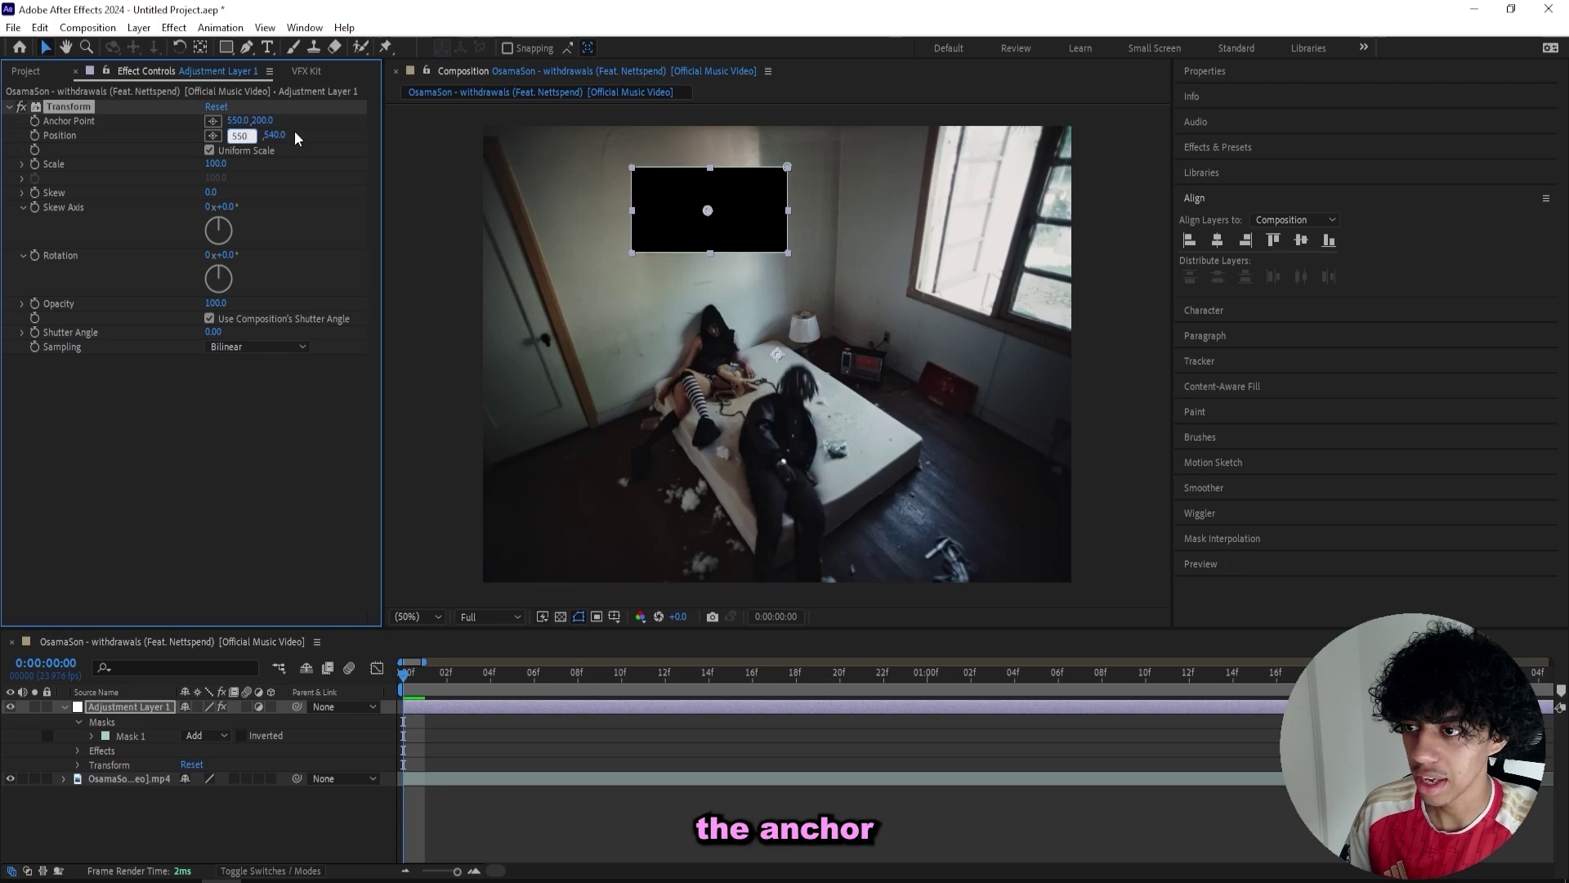
click(298, 137)
text(200)
click(293, 137)
click(273, 135)
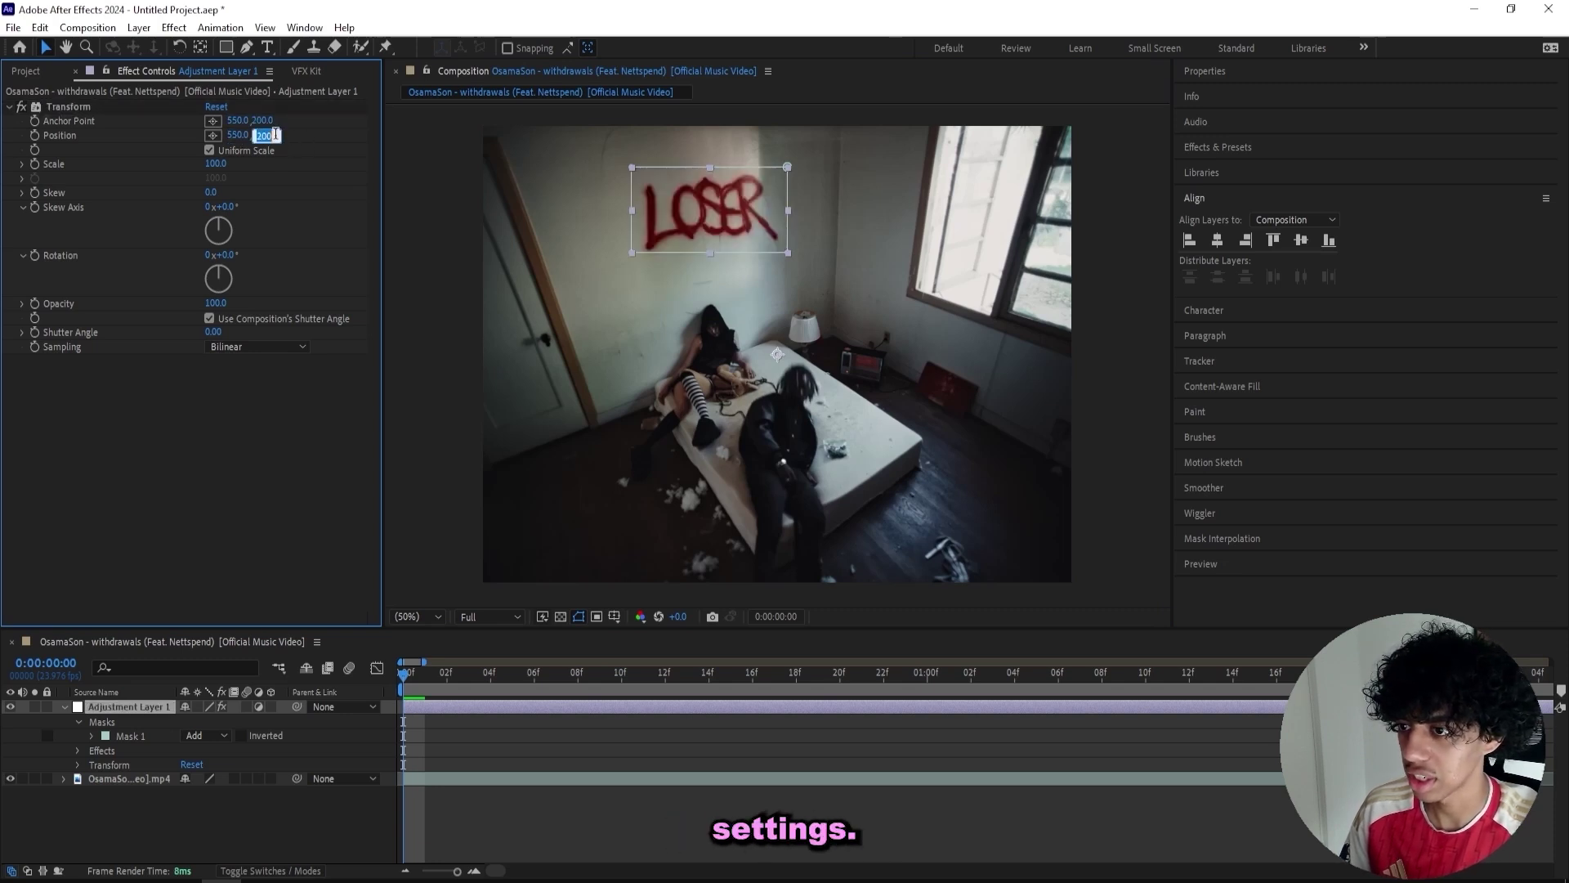
drag(217, 163, 273, 148)
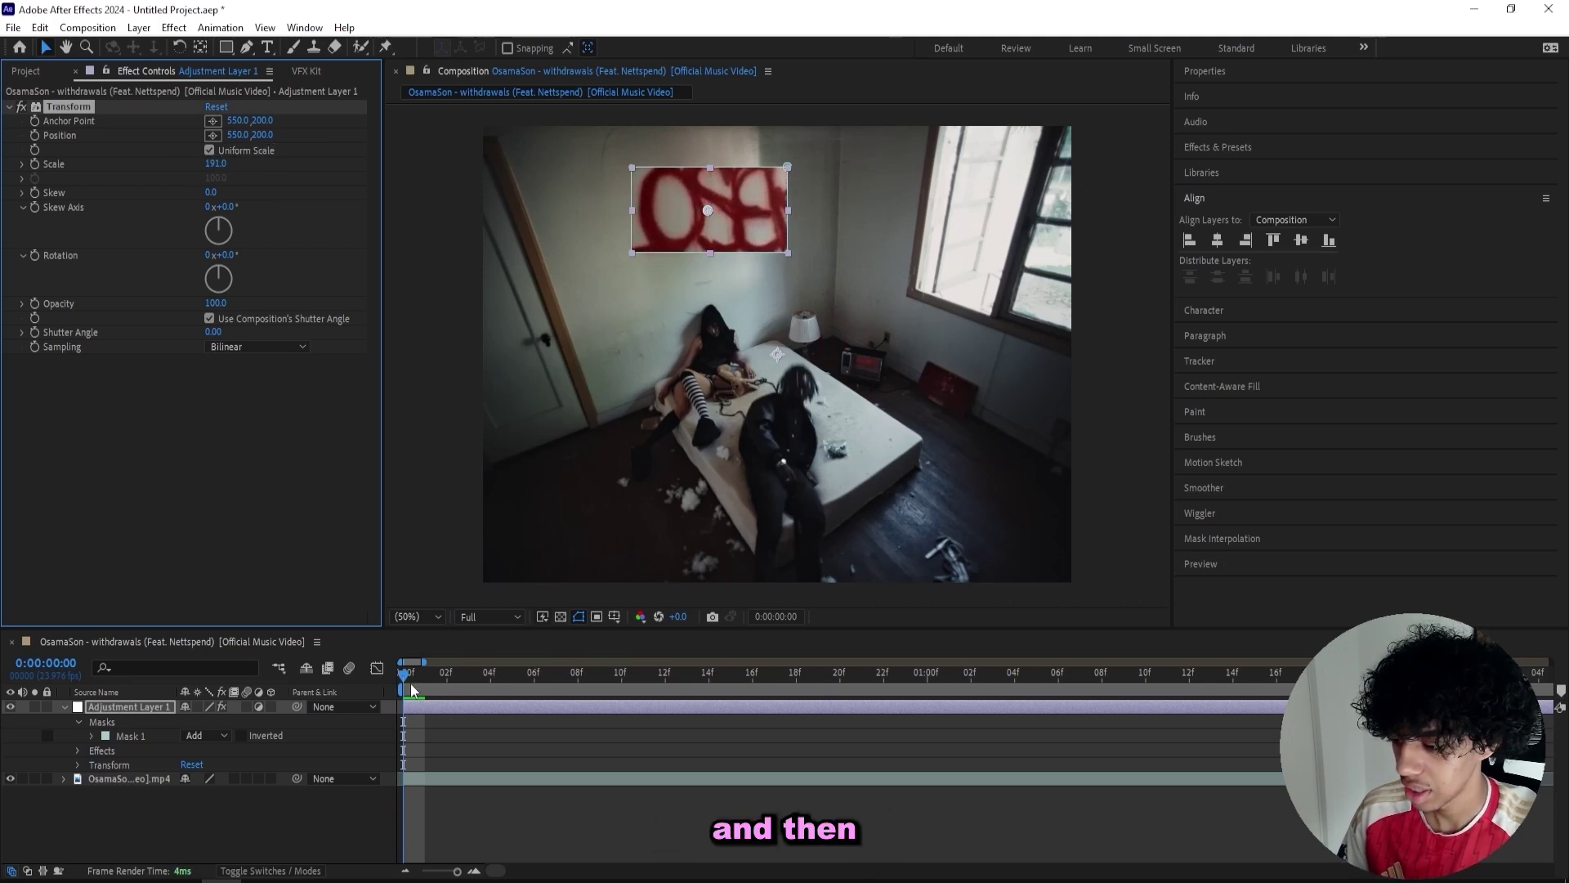
- Trim the adjustment layer to a two-frame clip spanning frames 2 to 4
drag(410, 682, 527, 703)
key(ctrl+shift+d)
key(Delete)
- Duplicate the trimmed adjustment layer, start the copy at frame 4, and set its Transform scale to 66
key(ctrl+d)
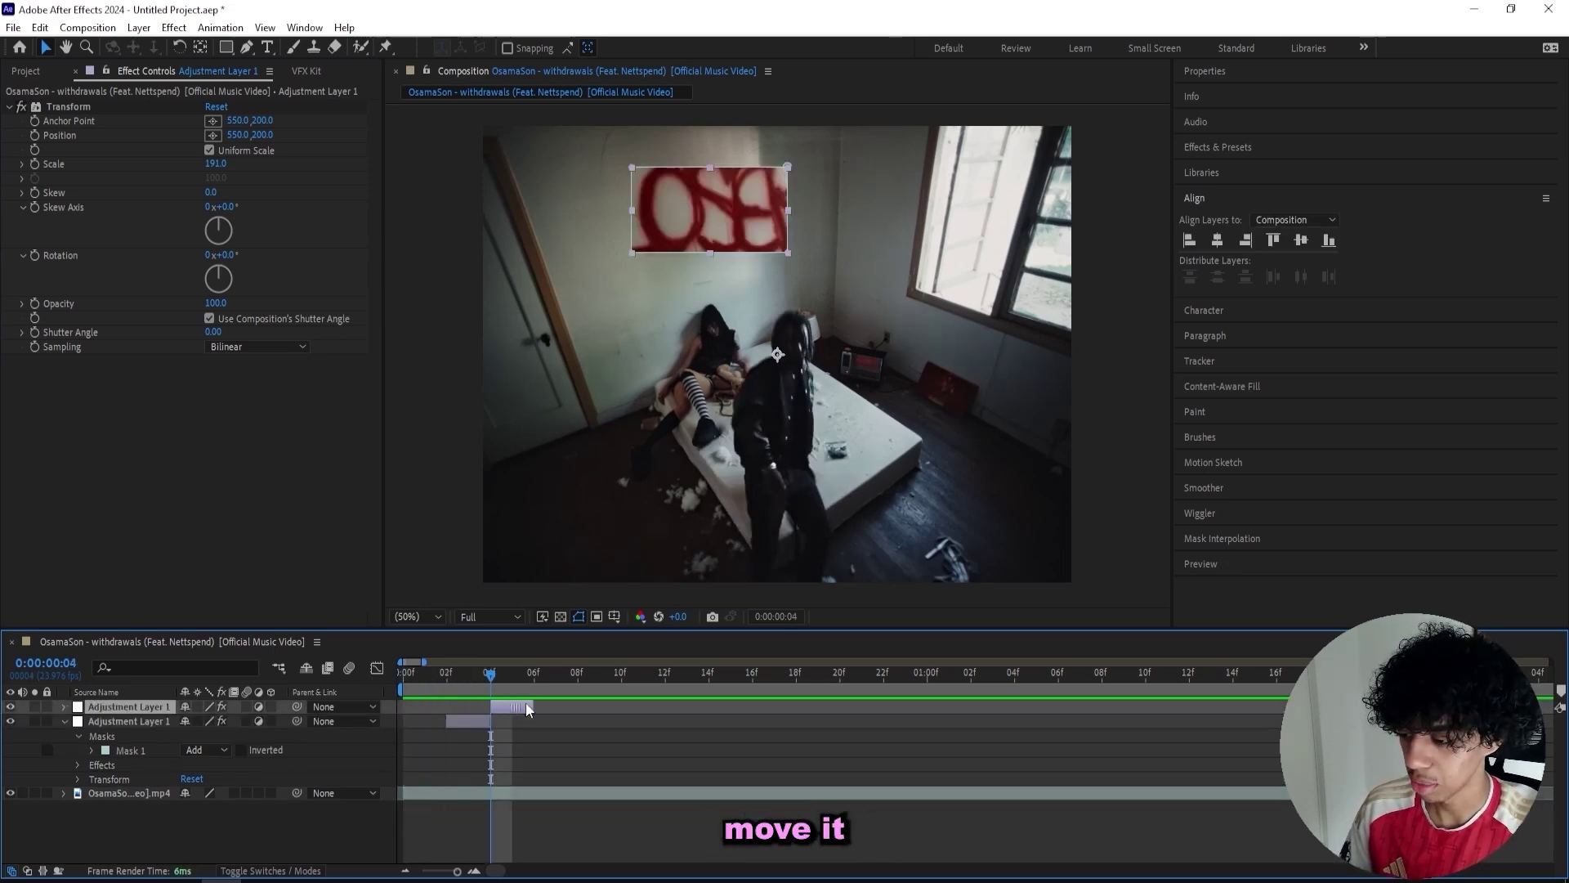
key(s)
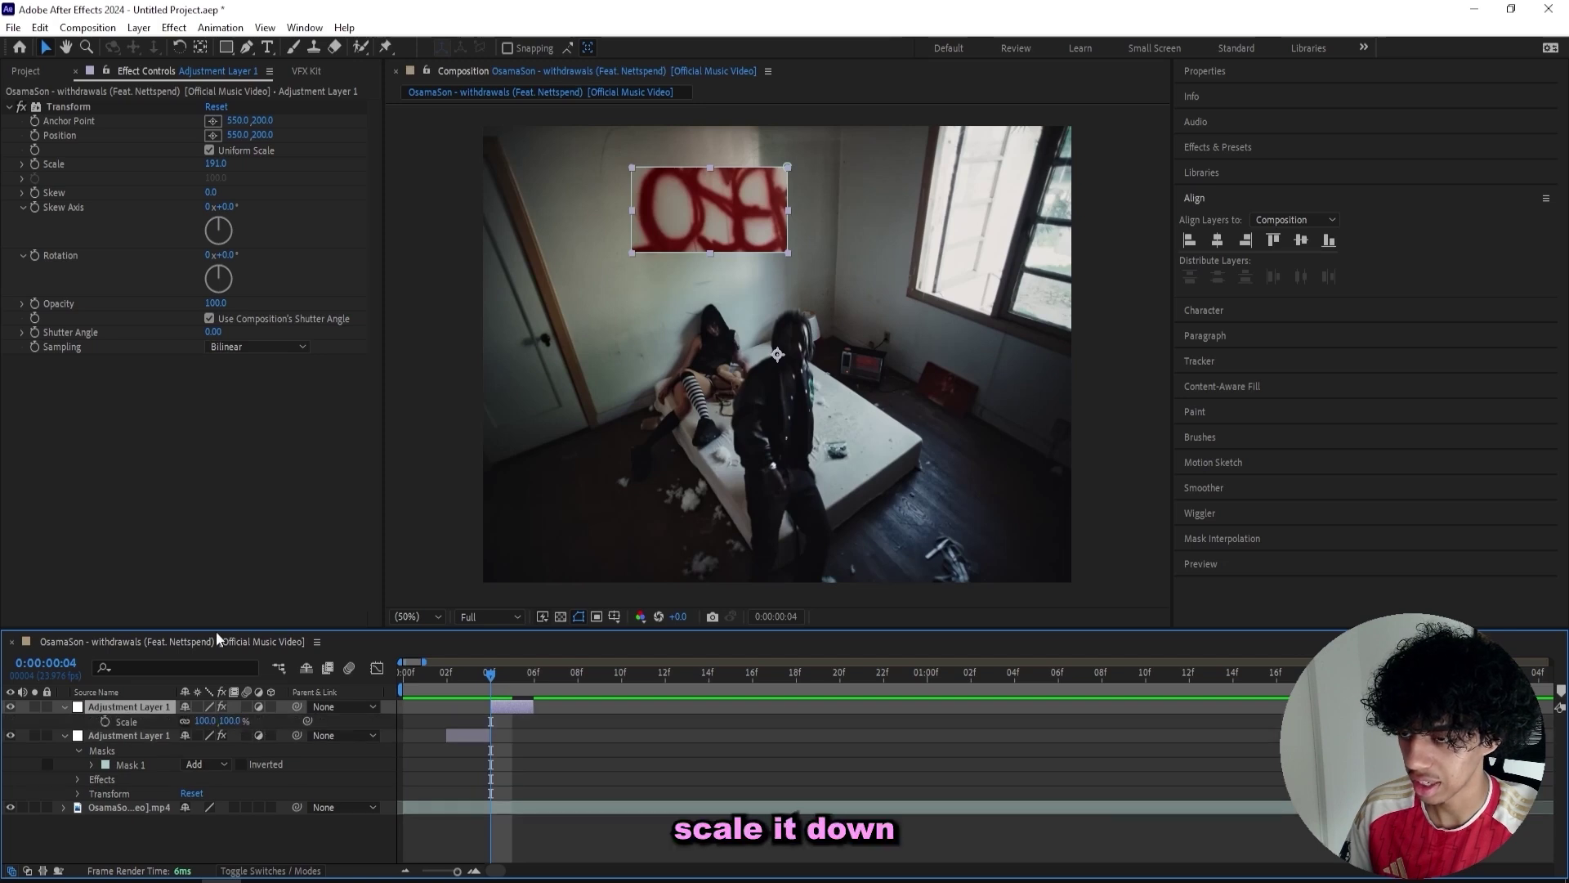
drag(216, 163, 138, 183)
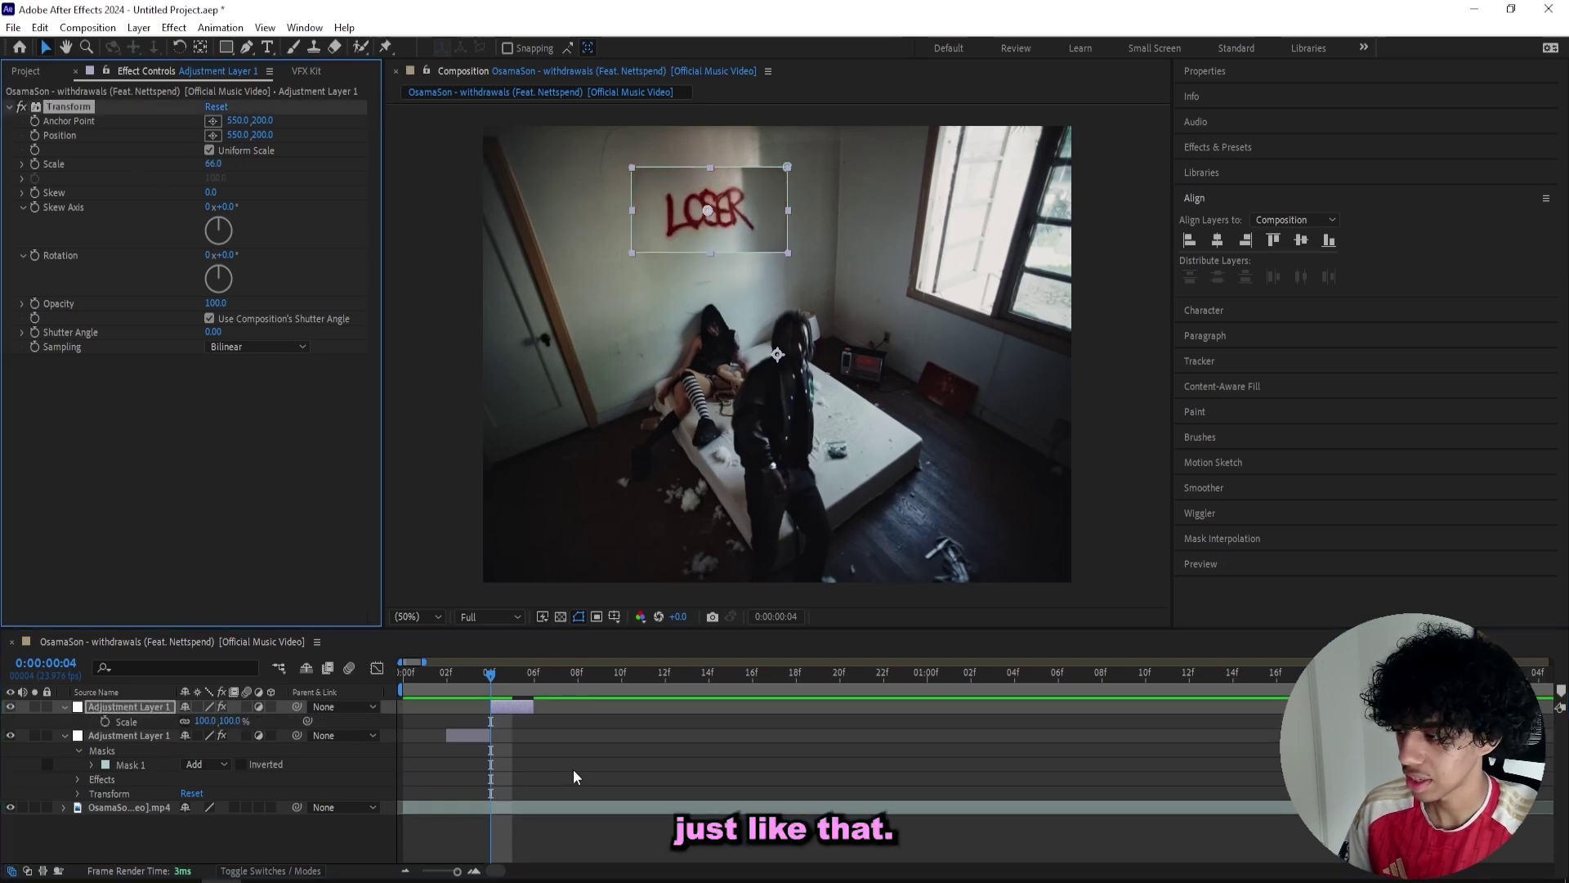
- Try overlapping a duplicate of the enlarged adjustment layer one frame earlier and moving it beside the graffiti in the frame
click(447, 673)
click(469, 738)
key(ctrl+d)
drag(472, 754, 458, 752)
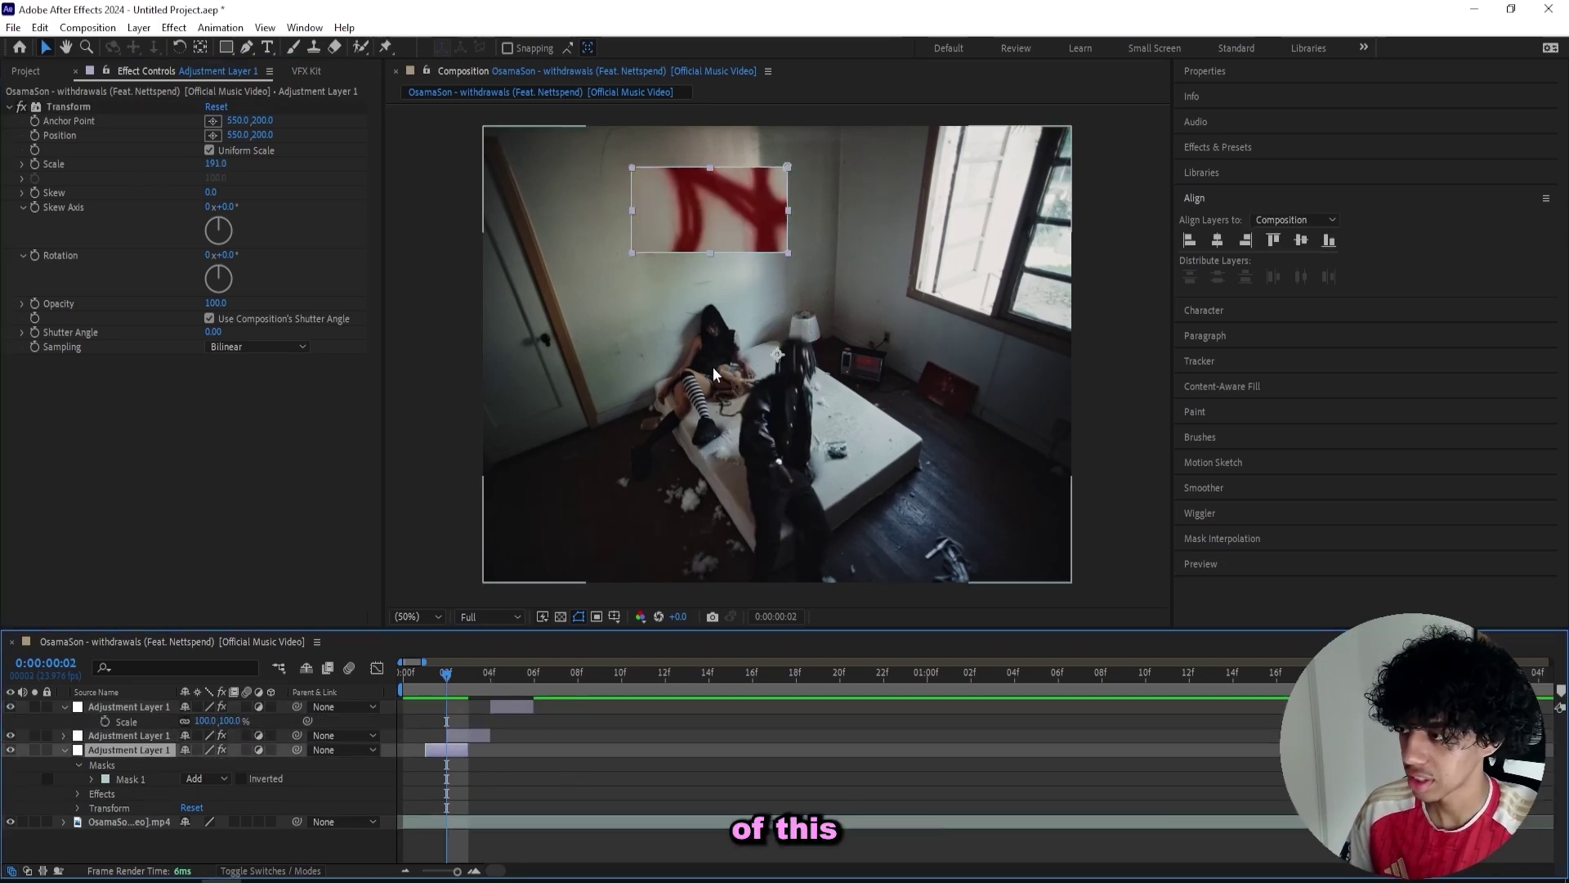
drag(738, 206, 859, 224)
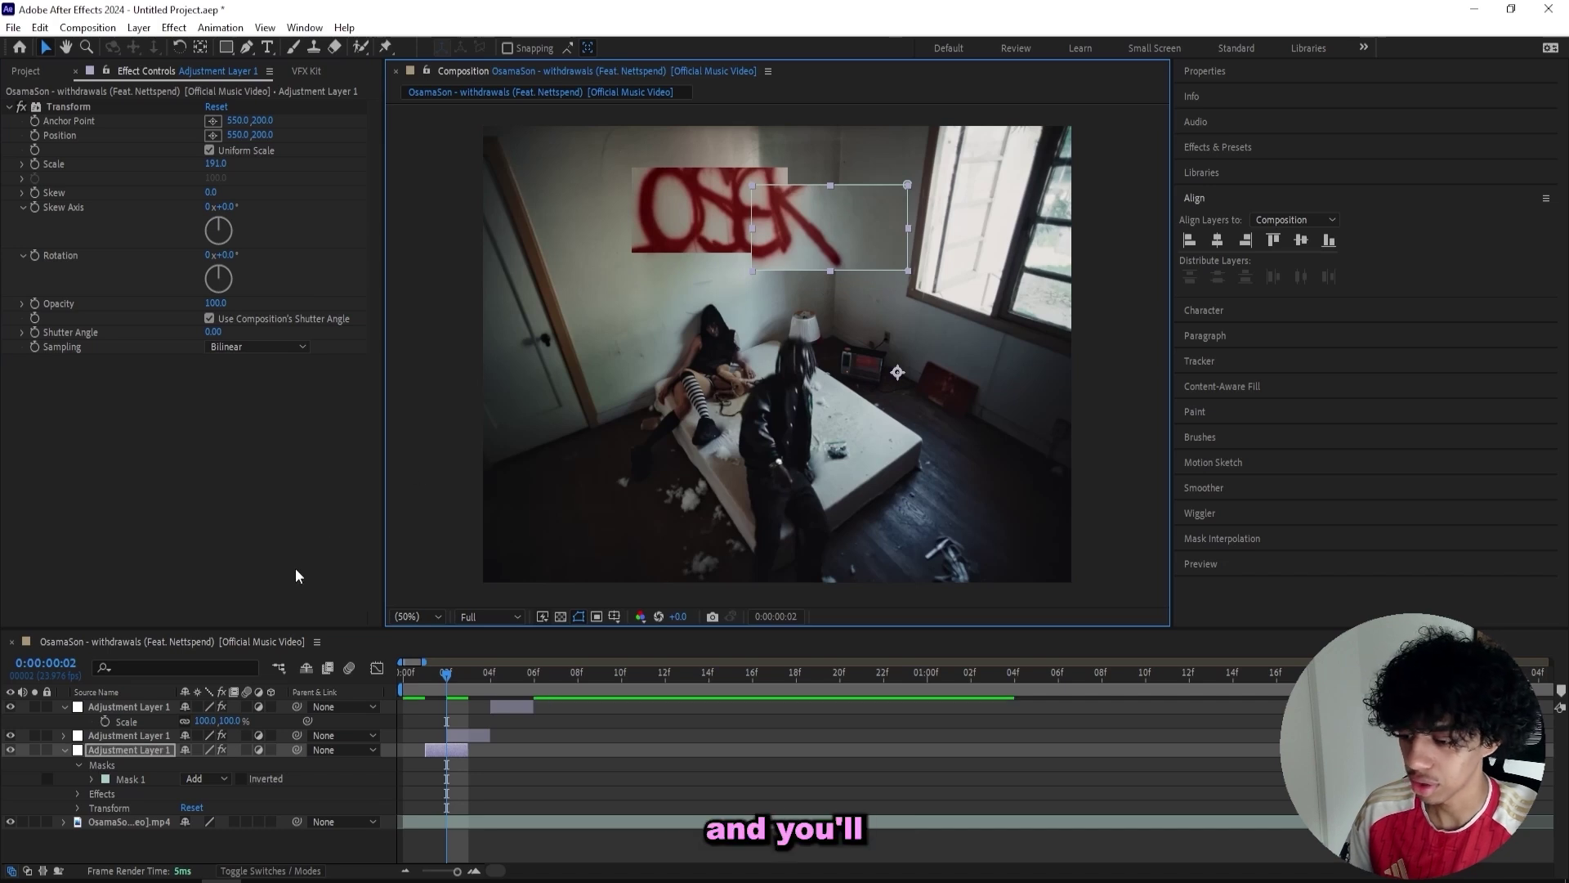
key(s)
drag(235, 766, 215, 766)
- Duplicate the enlarged adjustment layer, start the copy at frame 6, and place it at the top of the layer stack
mouse_move(470, 686)
mouse_down()
mouse_move(363, 687)
mouse_move(500, 691)
mouse_up()
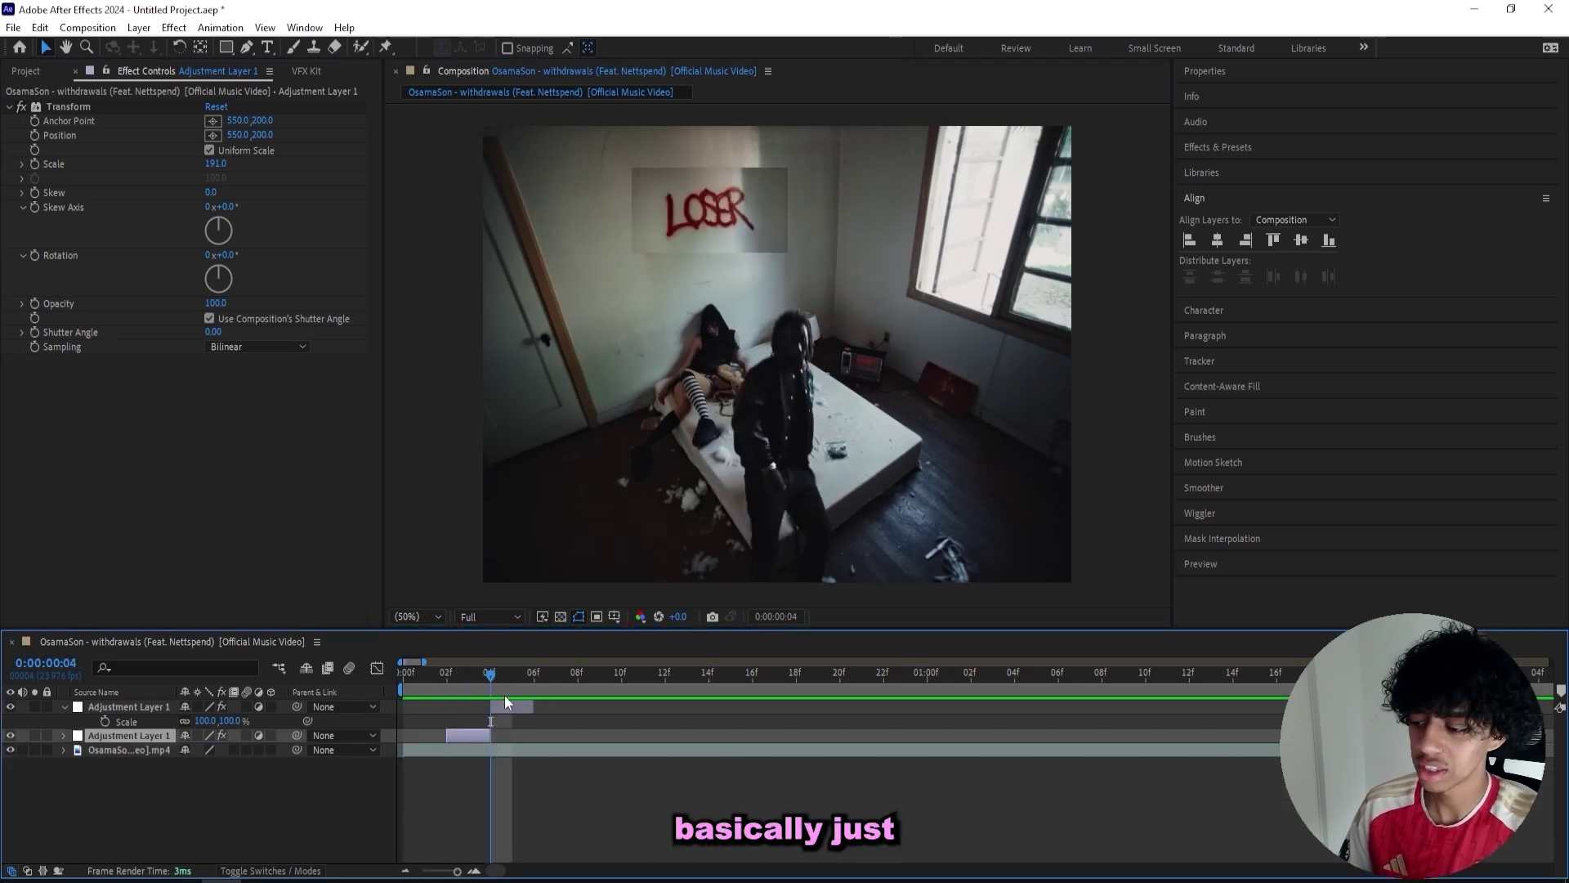
key(ctrl+d)
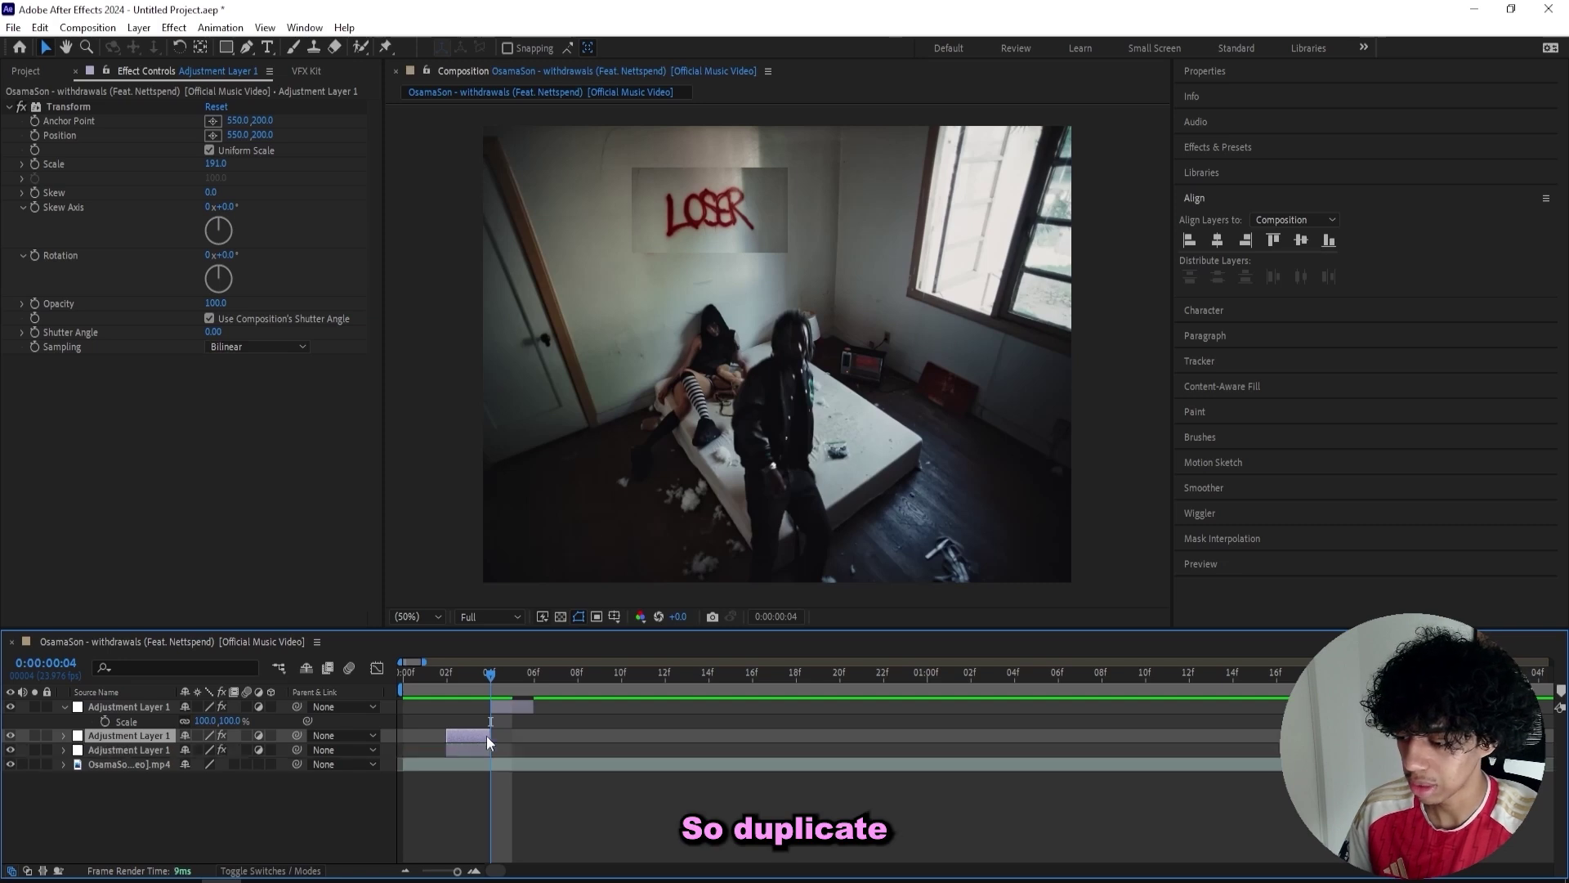
drag(487, 736, 564, 737)
drag(155, 740, 165, 706)
- Duplicate the shrunken adjustment layer, start the copy at frame 8, and move it to the top of the layer stack
click(504, 719)
key(ctrl+d)
drag(504, 720, 593, 720)
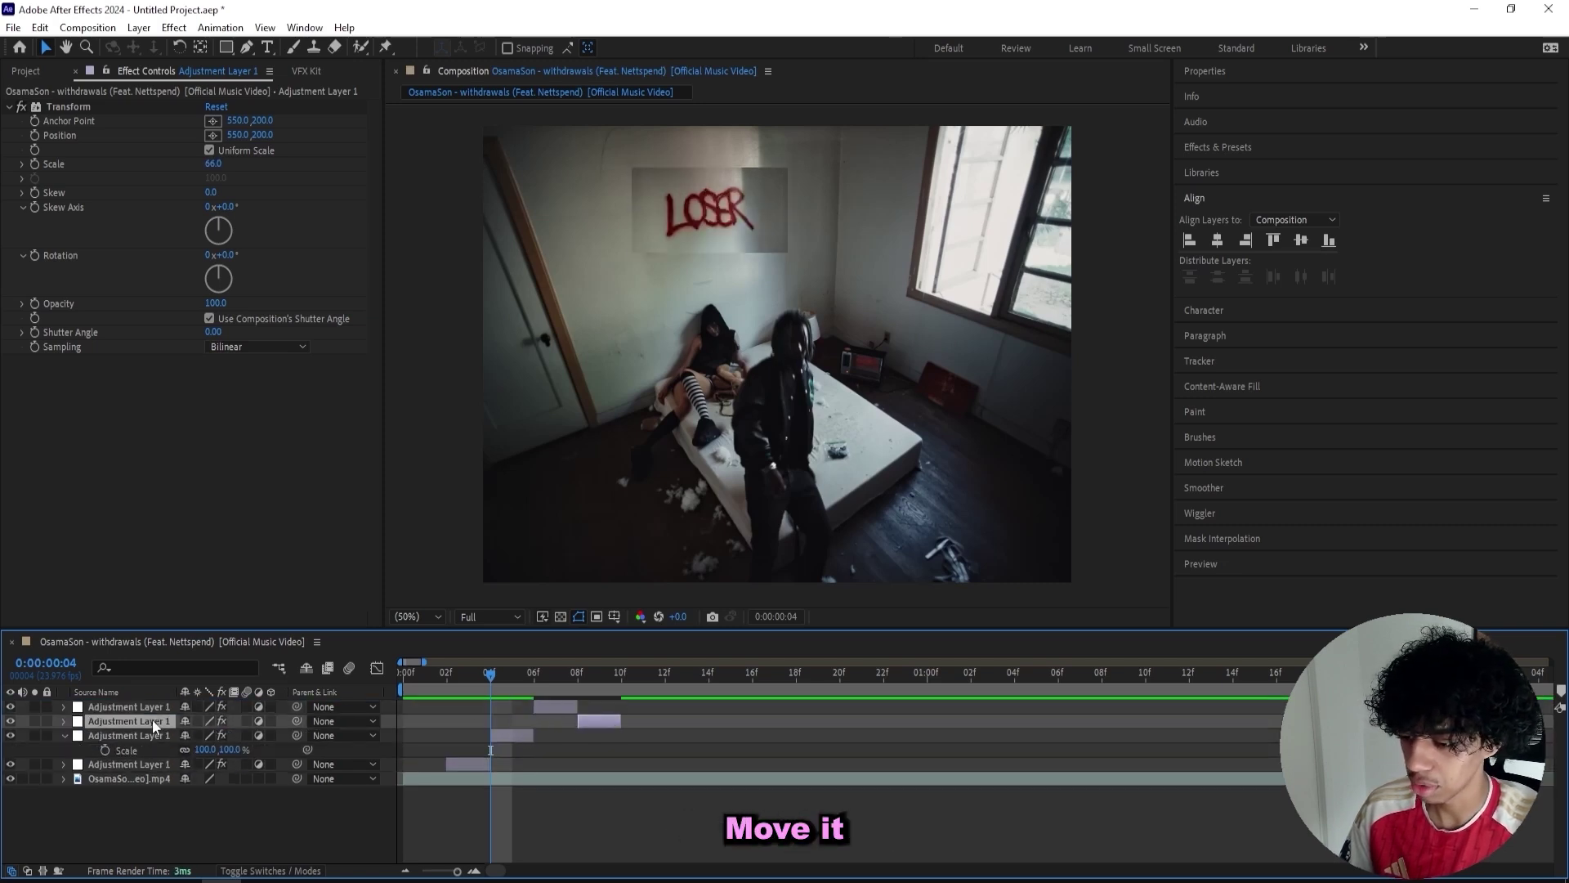
drag(156, 725, 153, 702)
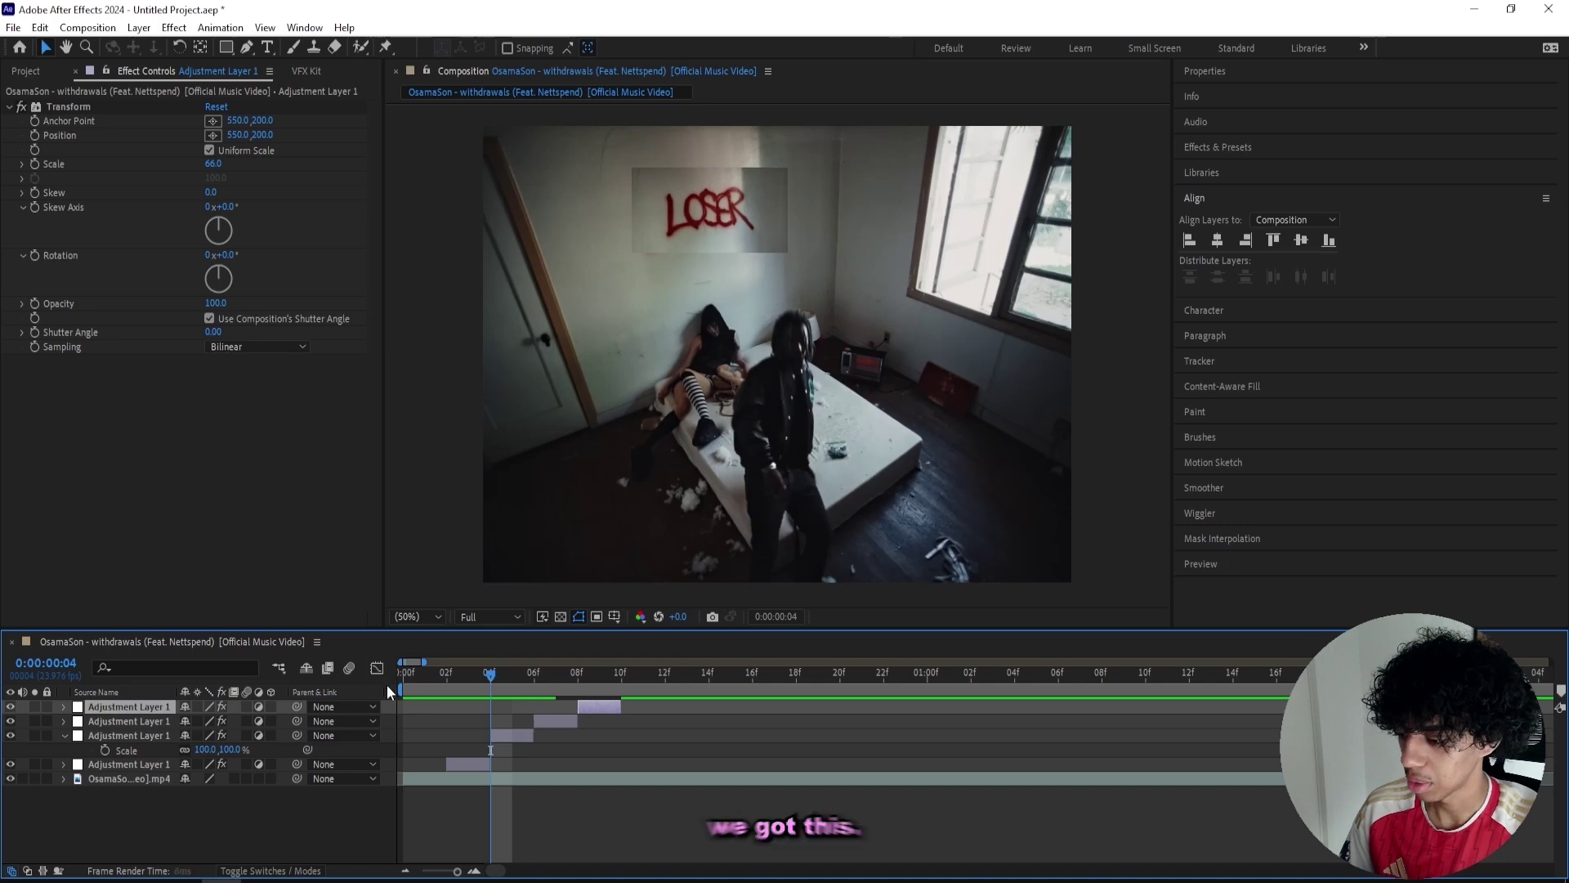
- Preview the graffiti size animation from the beginning of the composition
mouse_move(387, 685)
mouse_down()
mouse_move(477, 680)
mouse_move(353, 661)
mouse_move(456, 676)
mouse_move(415, 688)
mouse_up()
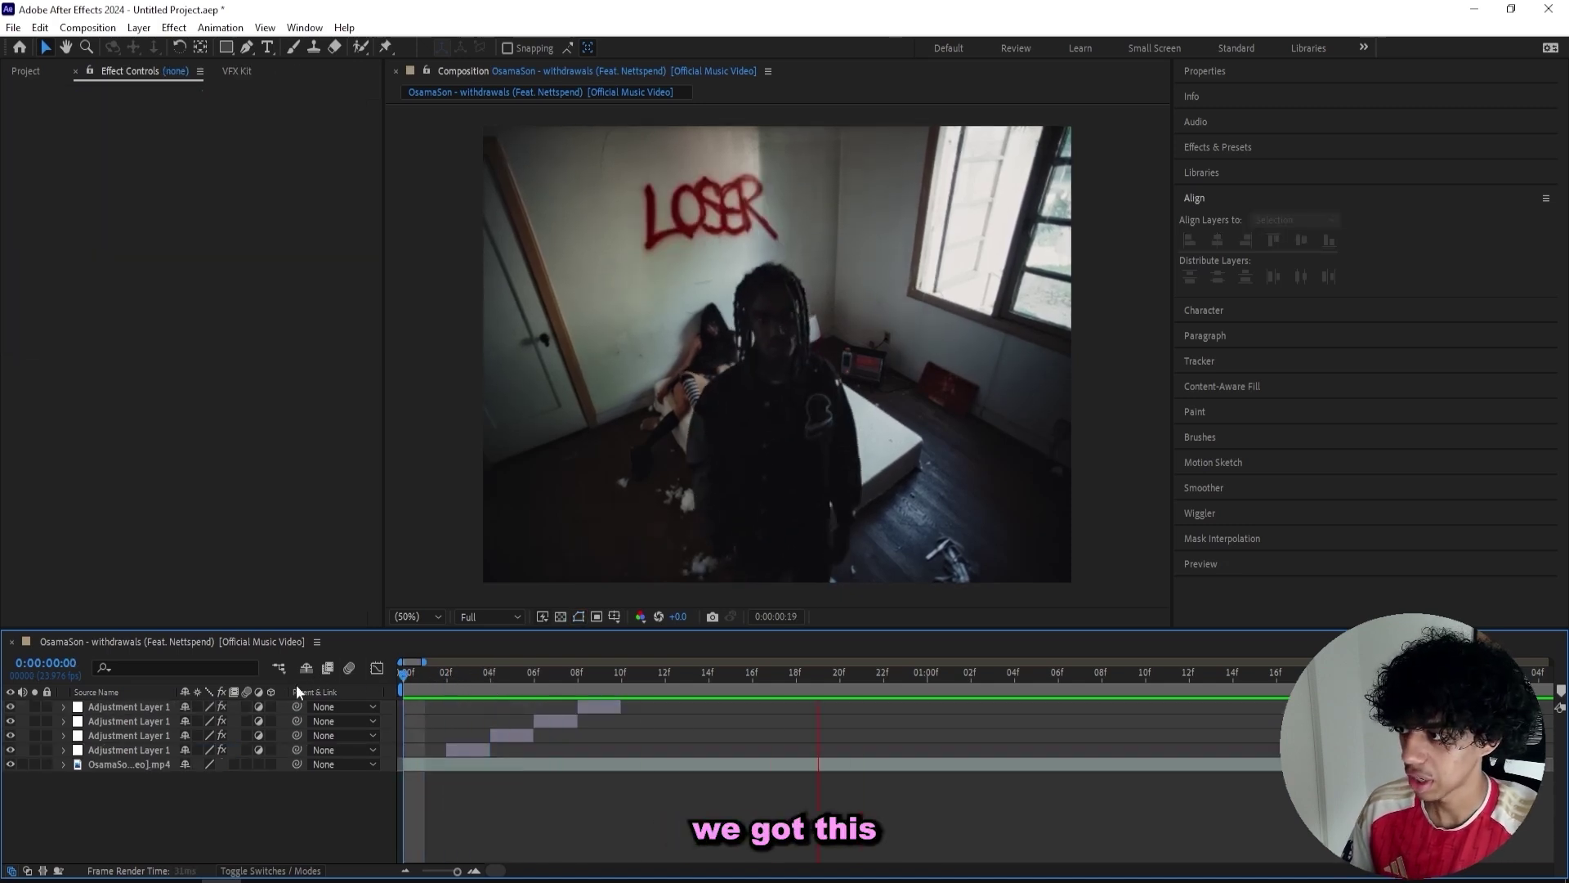
key(space)
key(space)
- Set the Transform scale of the adjustment layer at frame 6 to 137 and preview the animation from the start
drag(446, 670, 539, 679)
click(561, 723)
drag(217, 166, 176, 164)
drag(177, 165, 175, 164)
drag(534, 677, 390, 671)
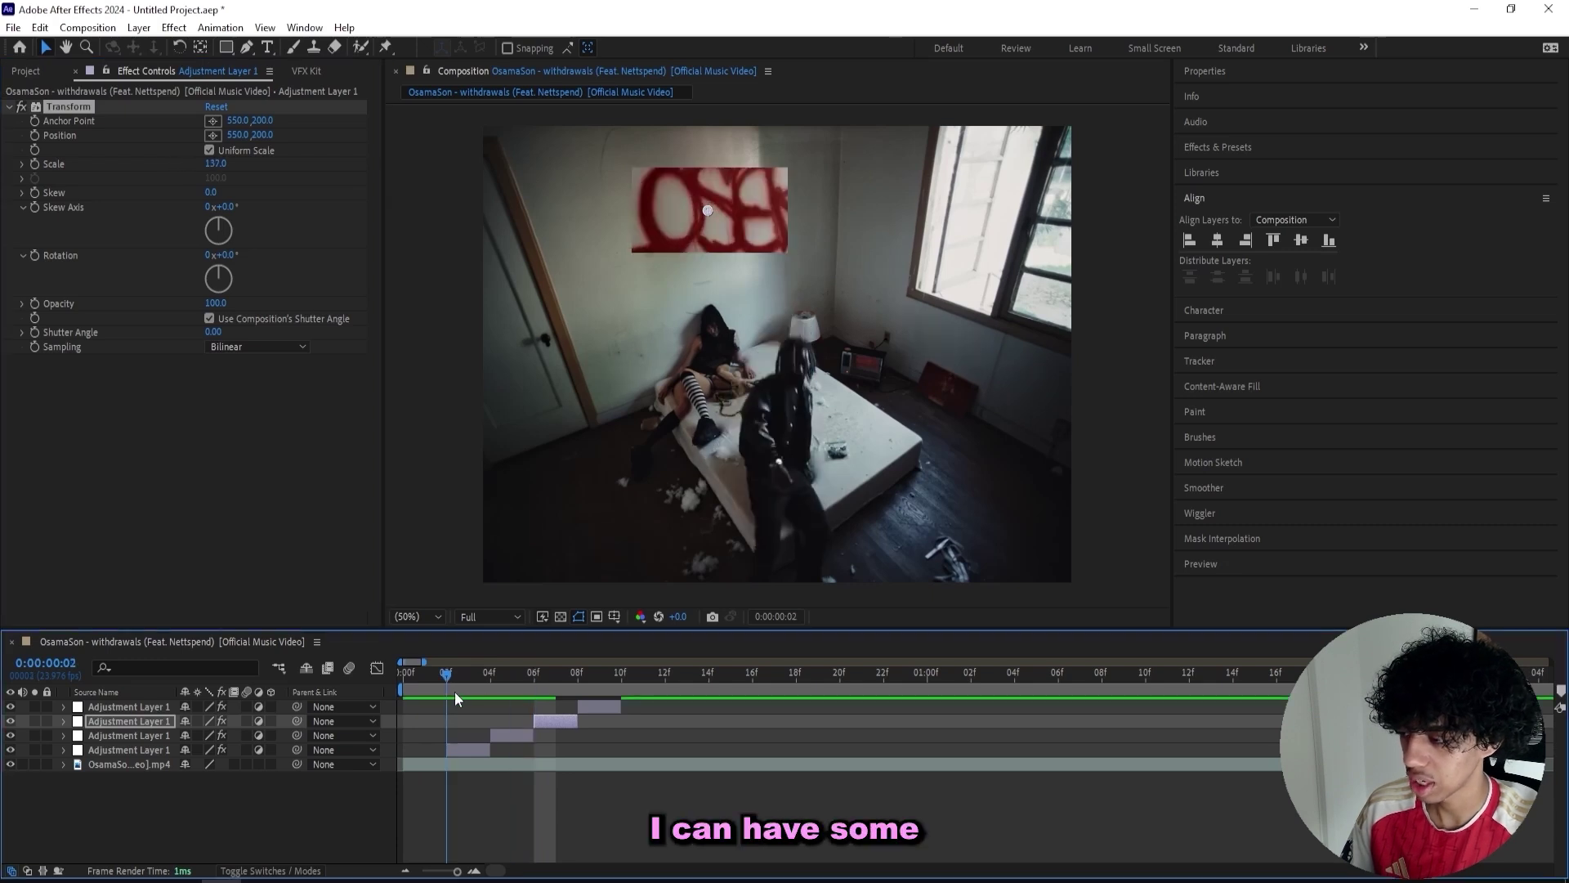
key(space)
key(Home)
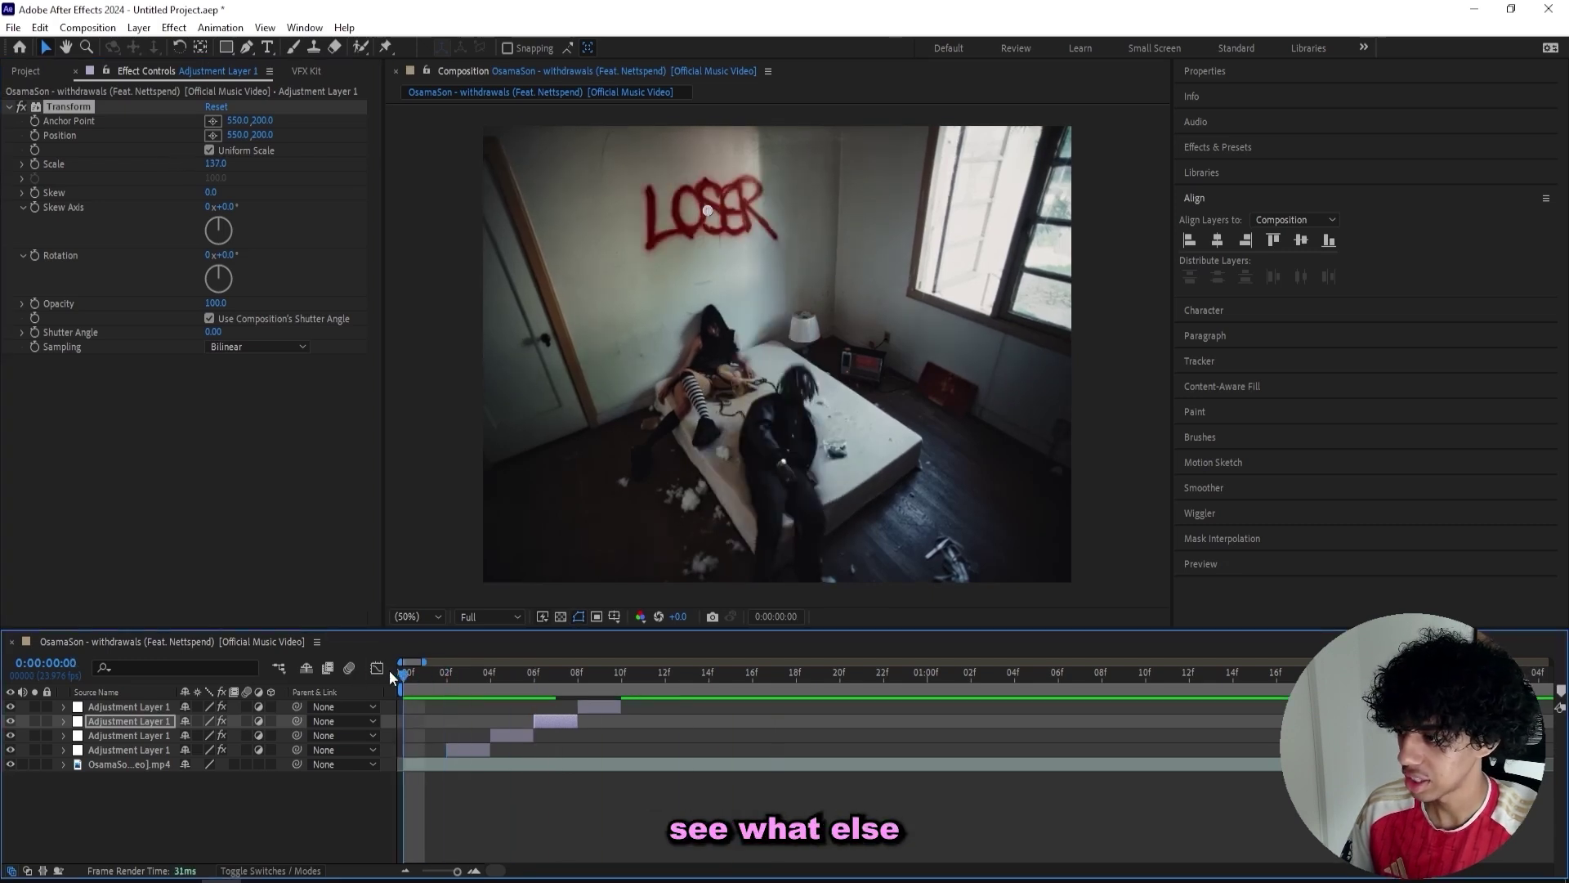
- Add a new adjustment layer and draw a four-point Pen tool mask around the door
key(ctrl+alt+y)
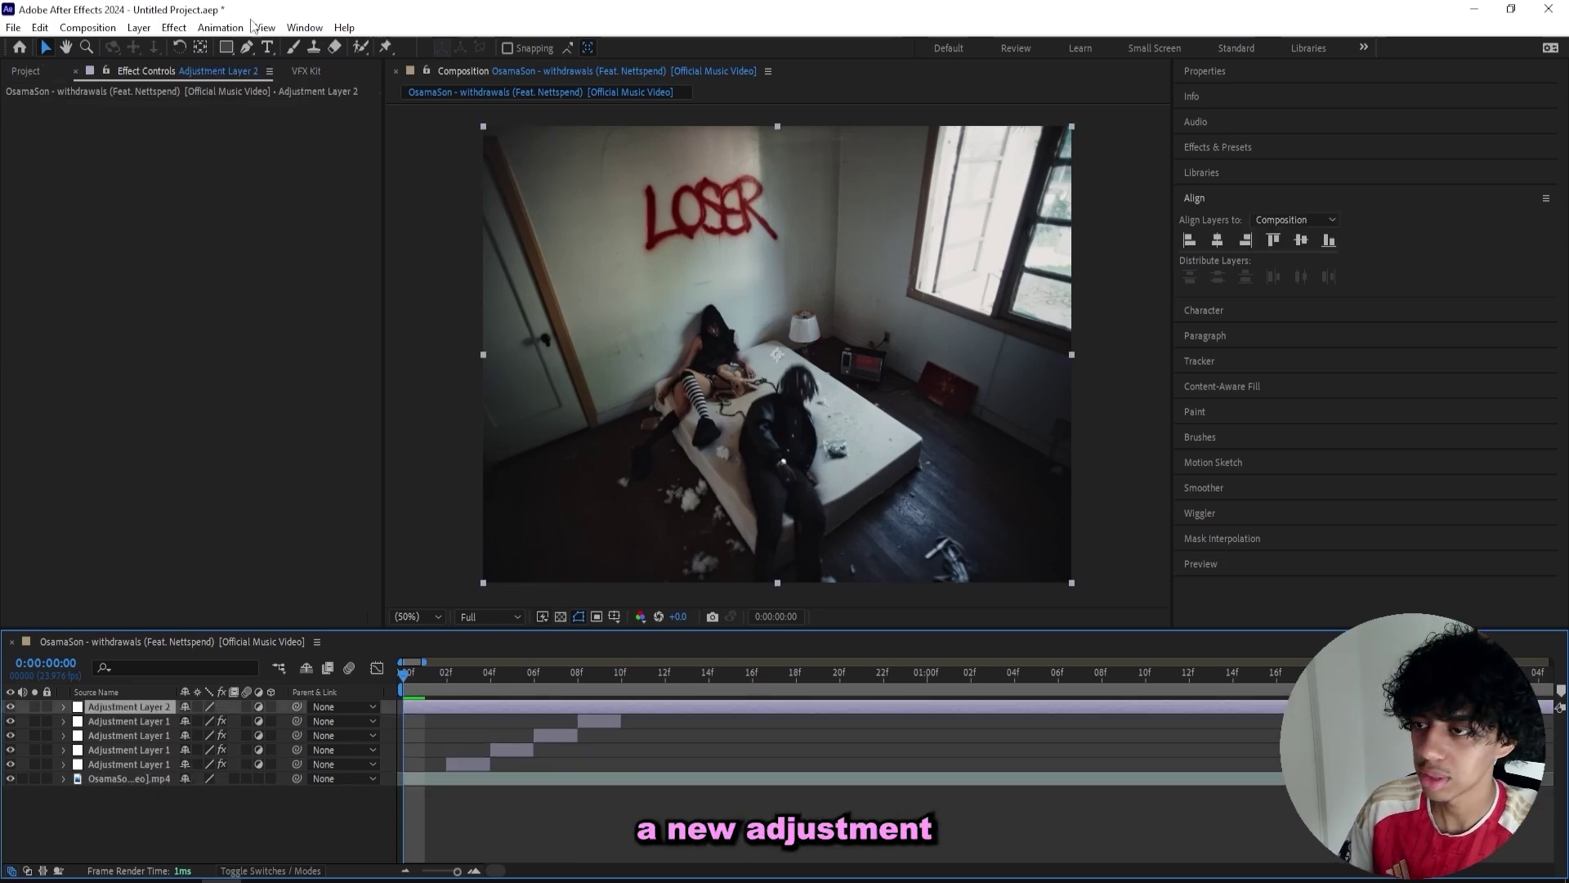
click(248, 47)
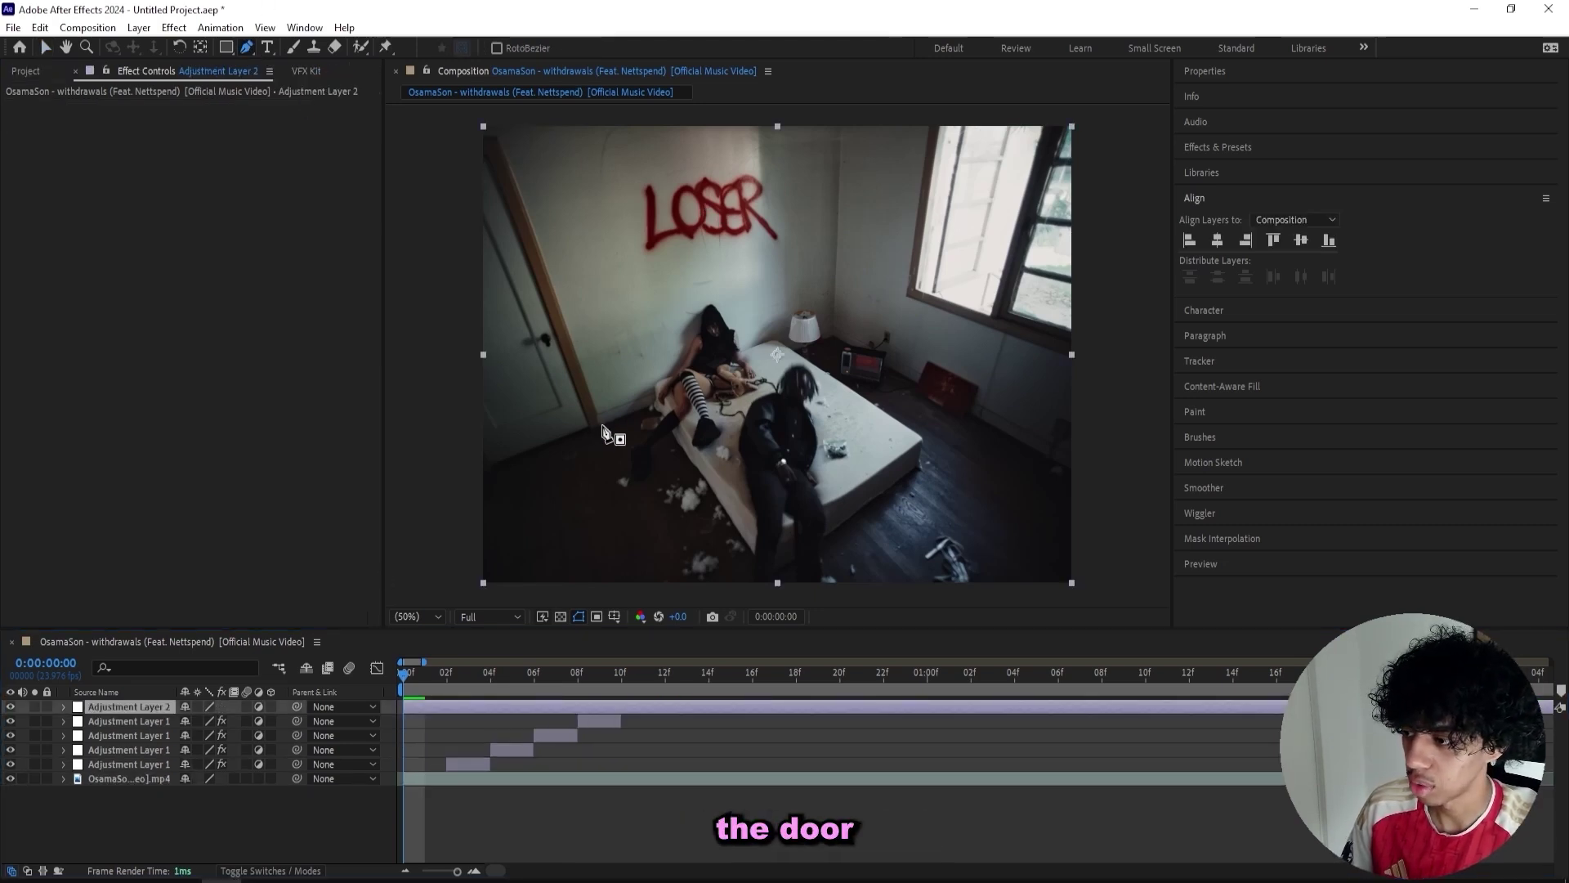
click(600, 422)
click(496, 133)
drag(477, 137, 512, 172)
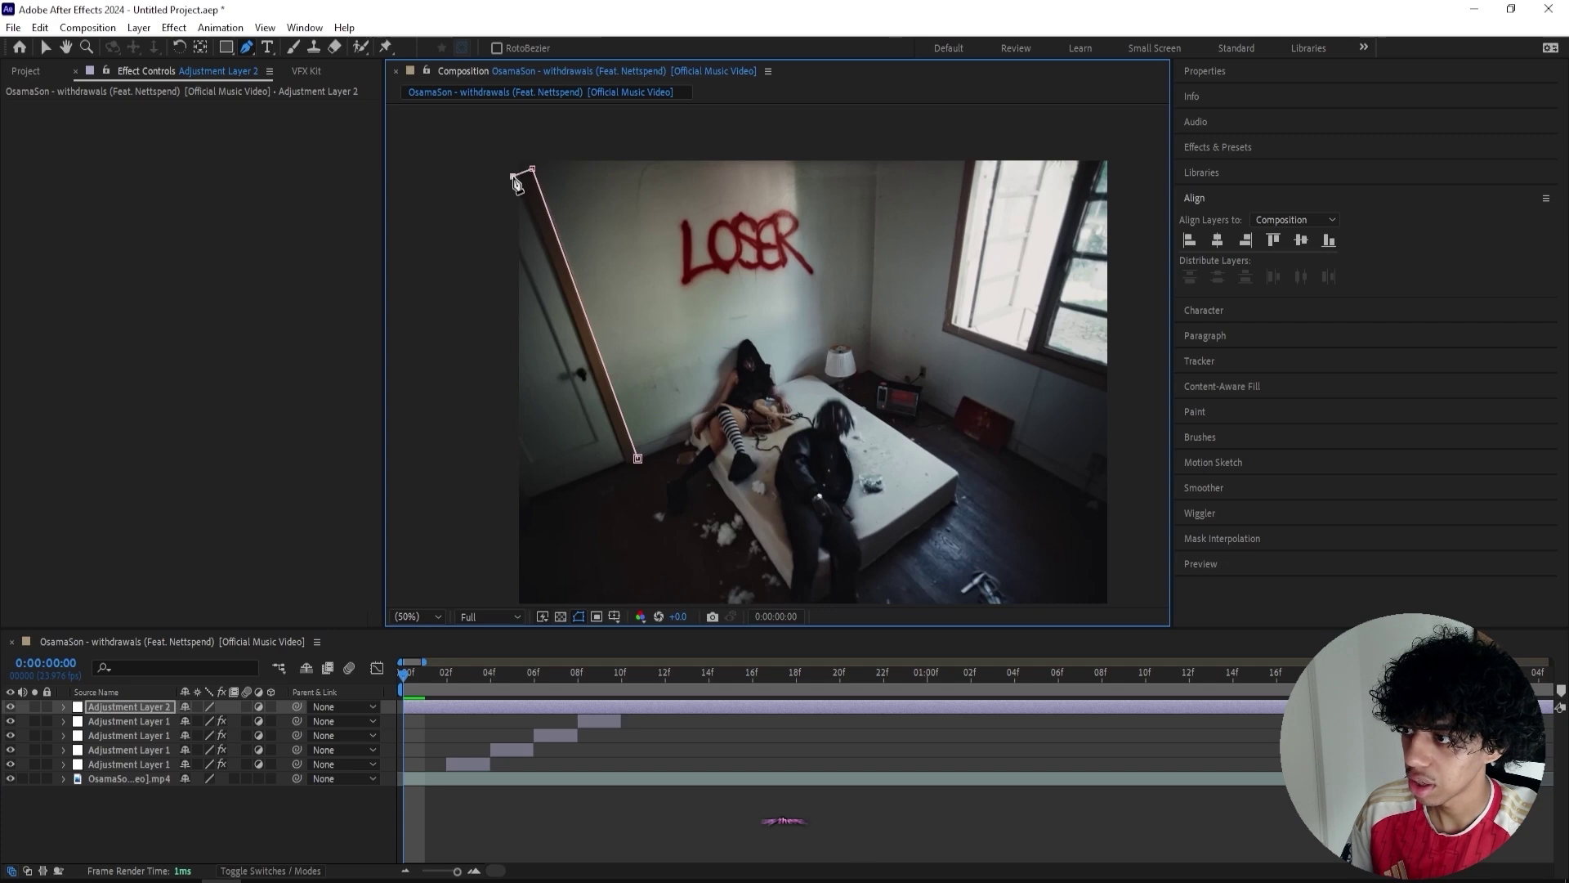
click(519, 505)
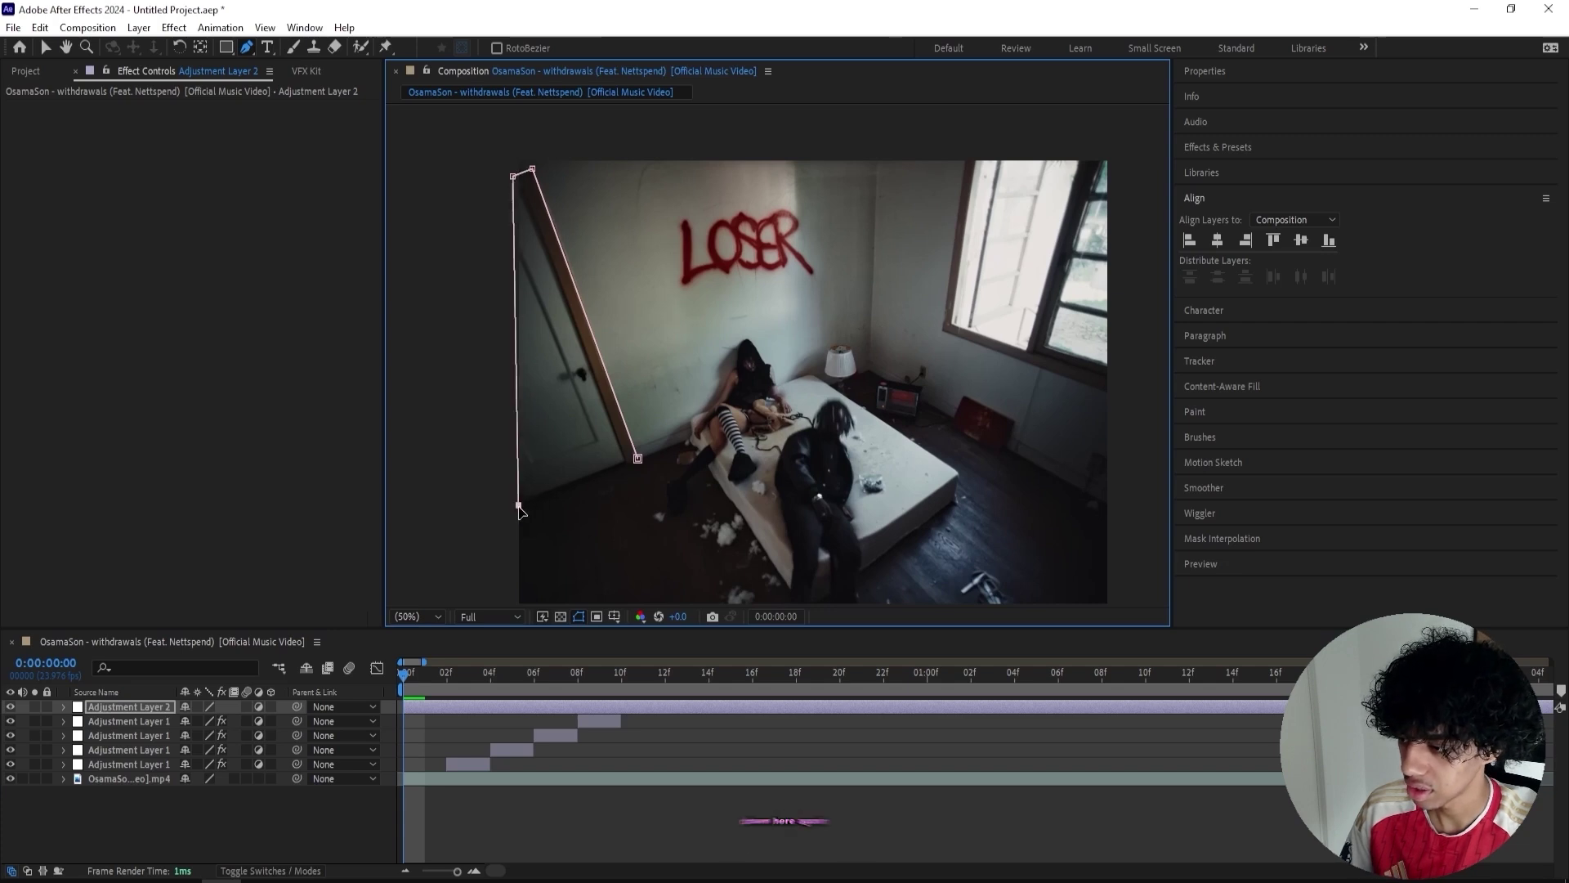
key(v)
- Apply the Transform effect to the door's adjustment layer with the playhead at frame 1
click(422, 677)
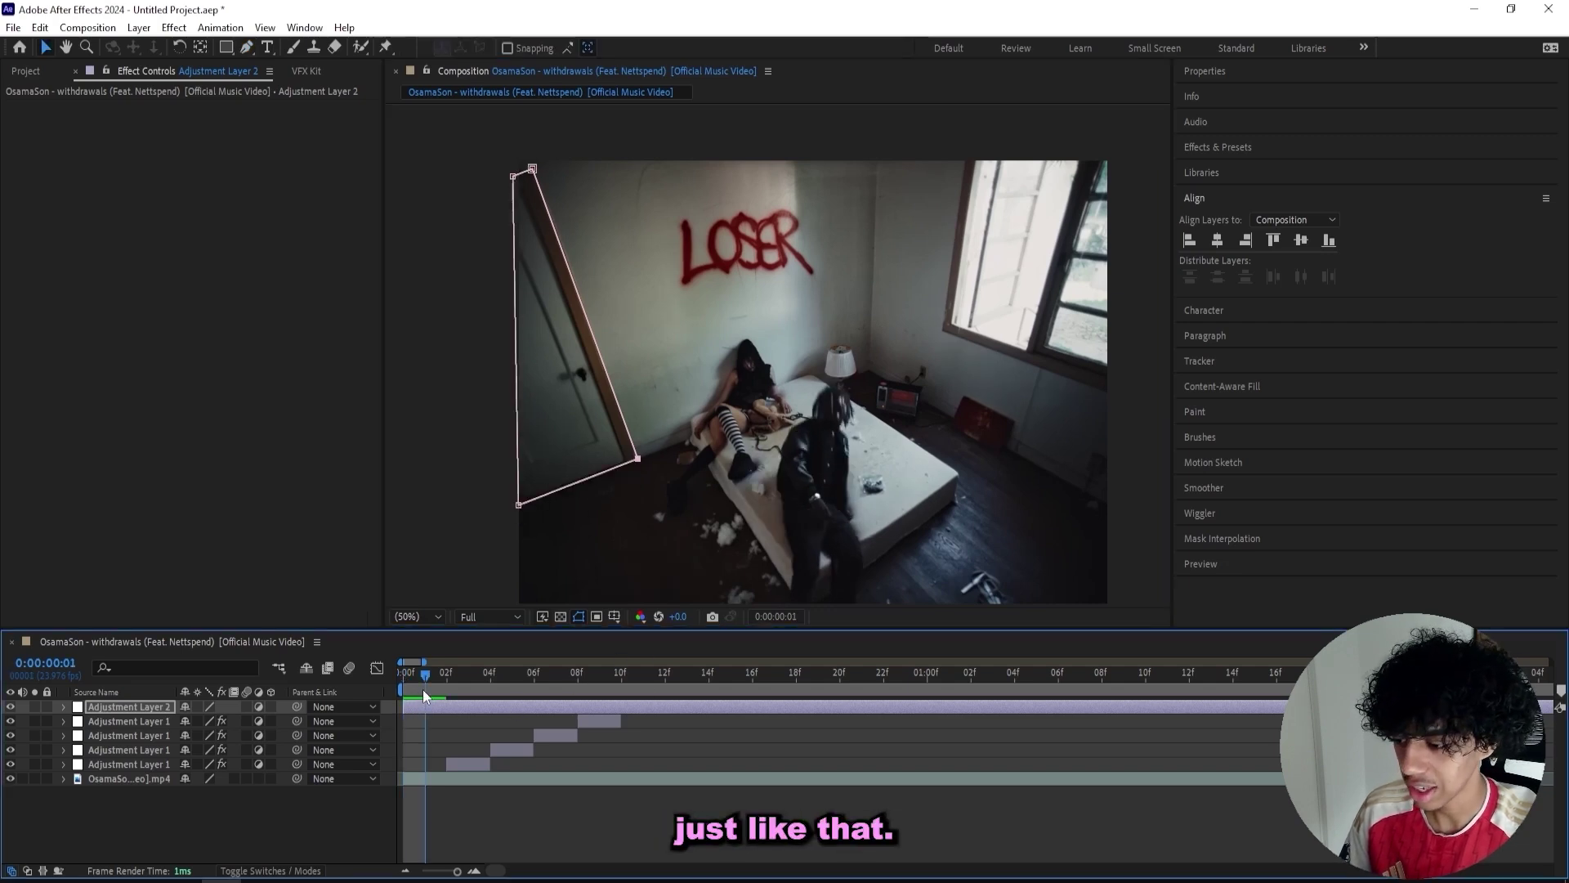
key(ctrl+space)
text(transform)
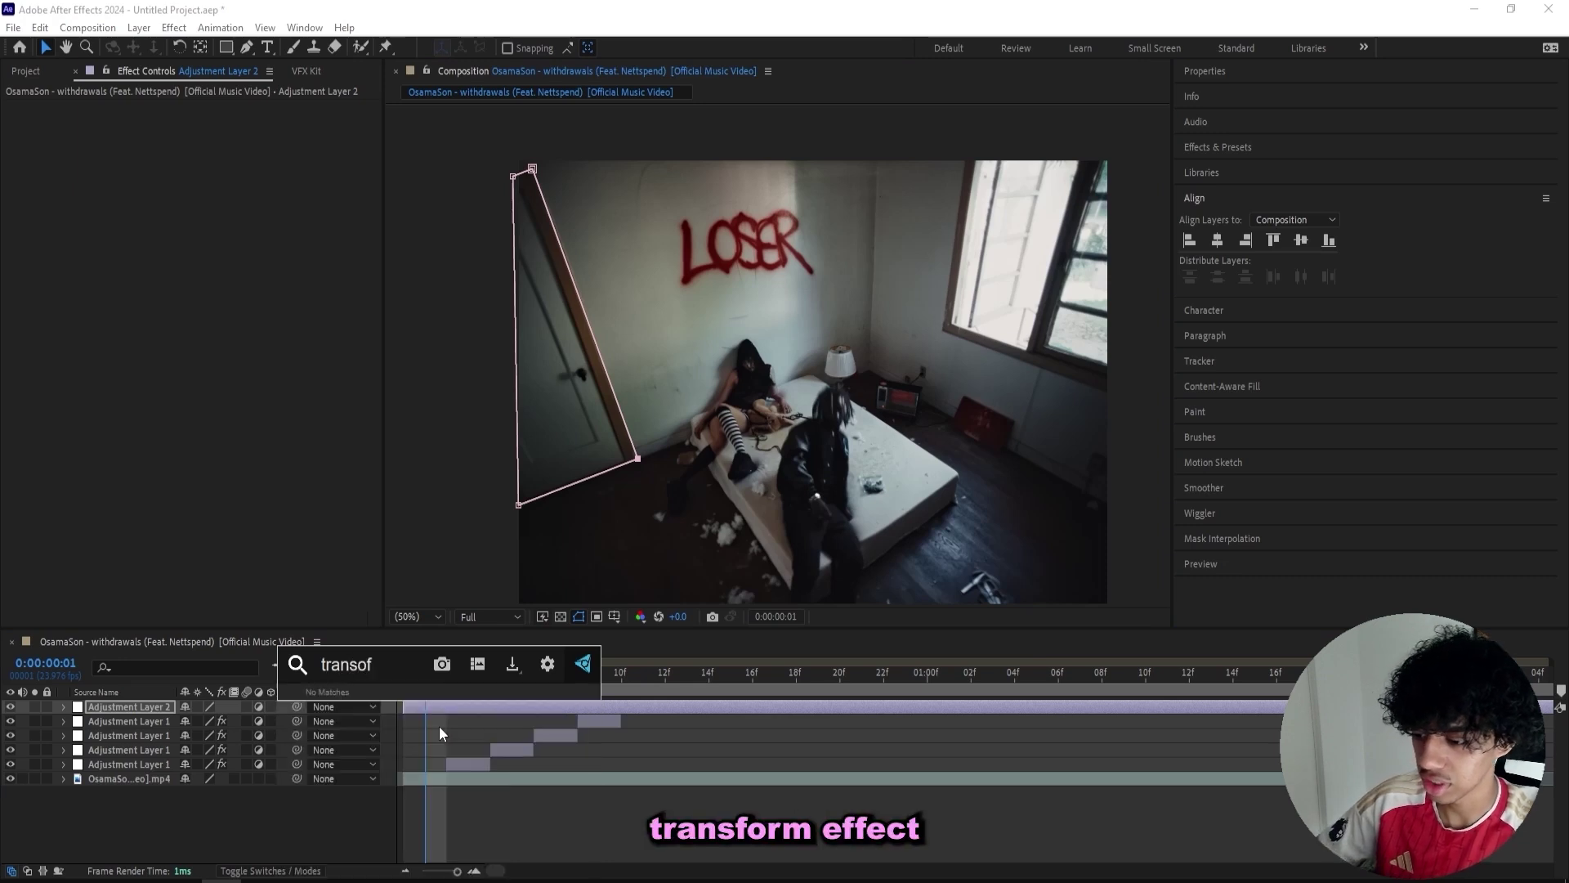
key(Return)
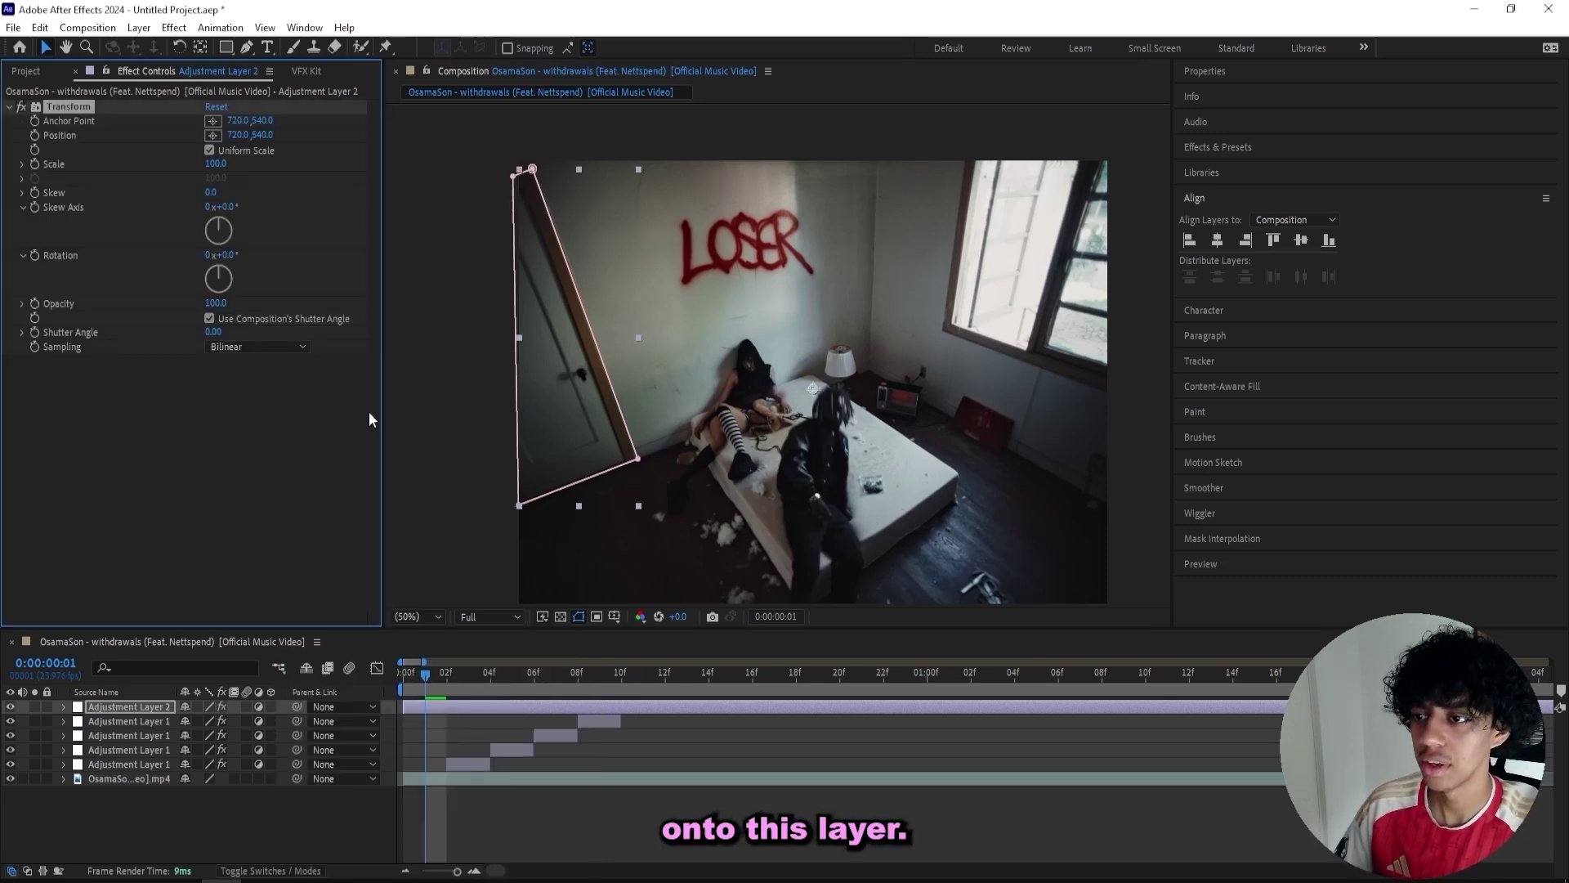
- Move the Transform anchor point onto the masked door at 84, 446
mouse_move(216, 164)
mouse_down()
mouse_move(232, 158)
mouse_move(183, 126)
mouse_move(18, 127)
mouse_up()
key(ctrl+z)
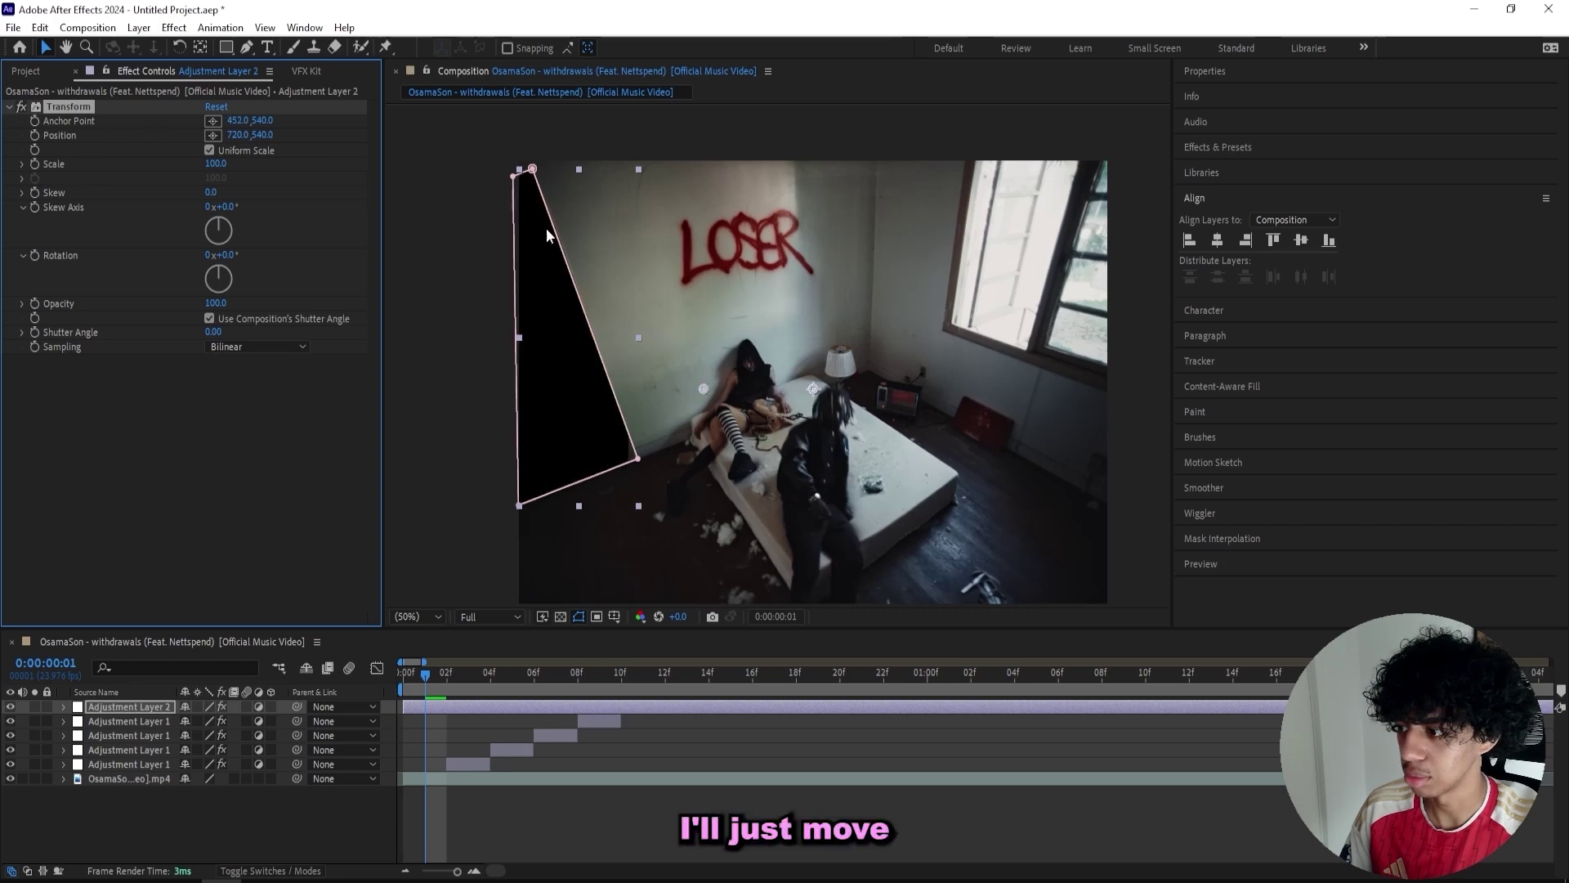
drag(703, 385, 622, 360)
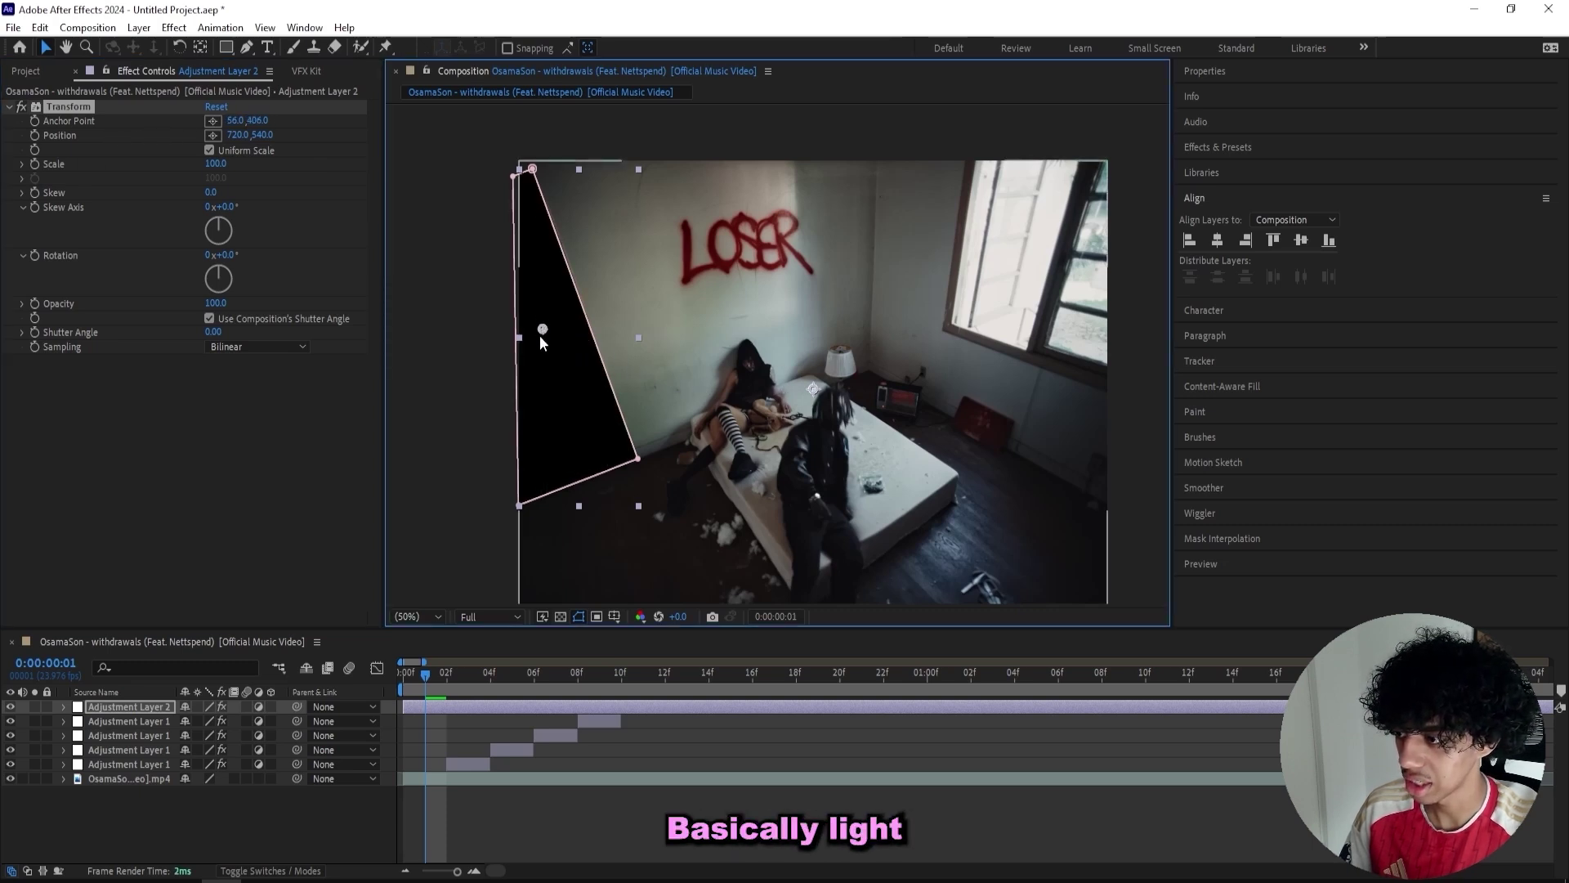
drag(540, 337, 559, 351)
- Match the door effect's Transform position to its anchor point at 84, 446 and set the scale to 116
drag(237, 136, 215, 141)
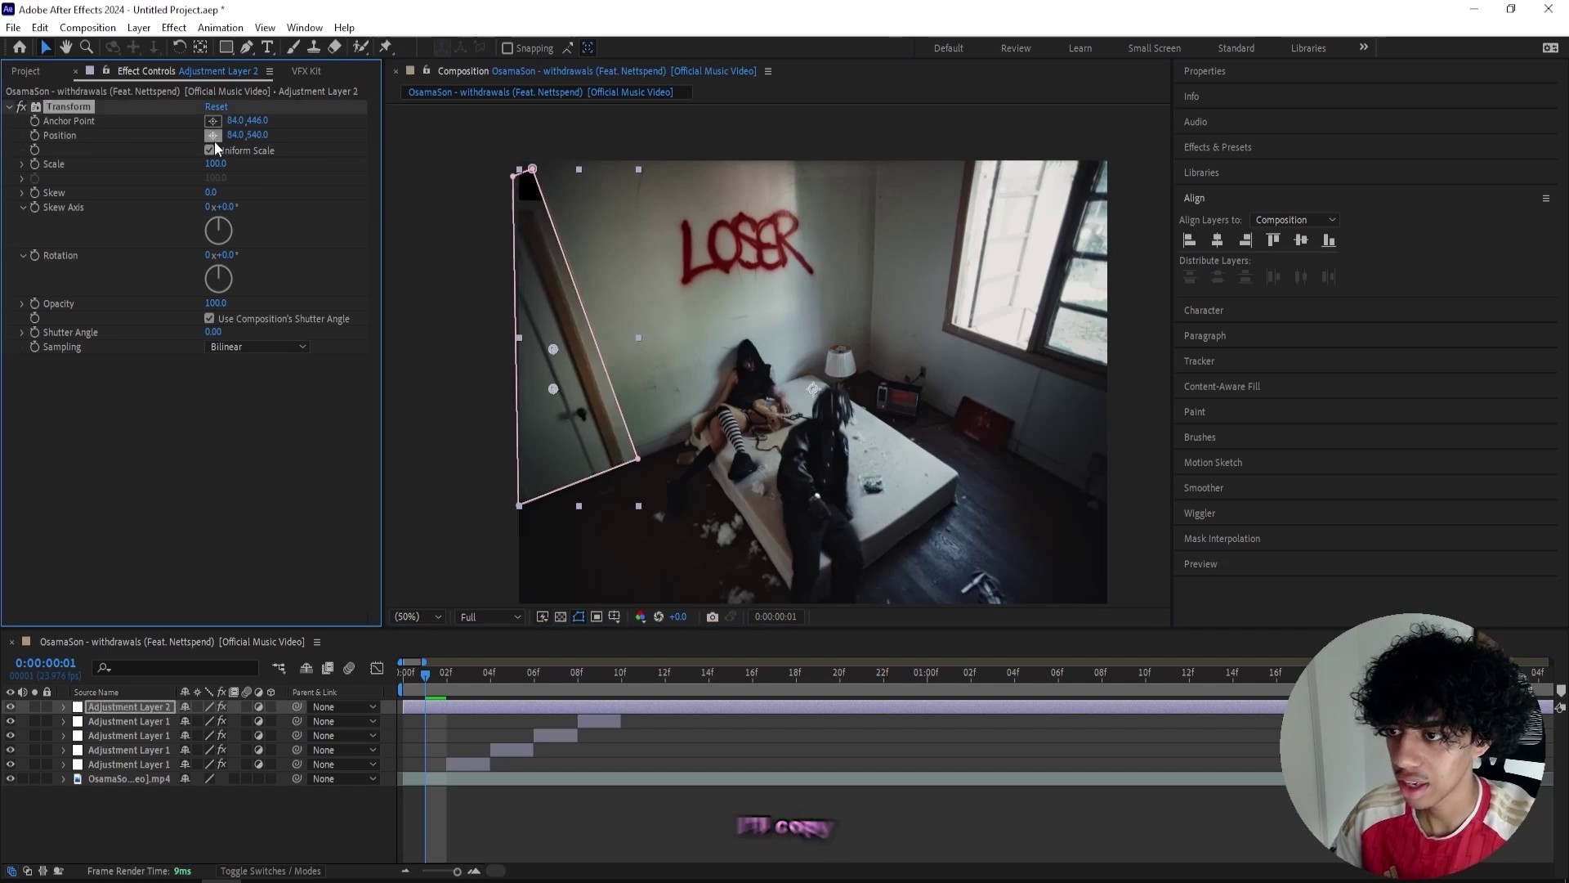
key(ctrl+z)
click(236, 122)
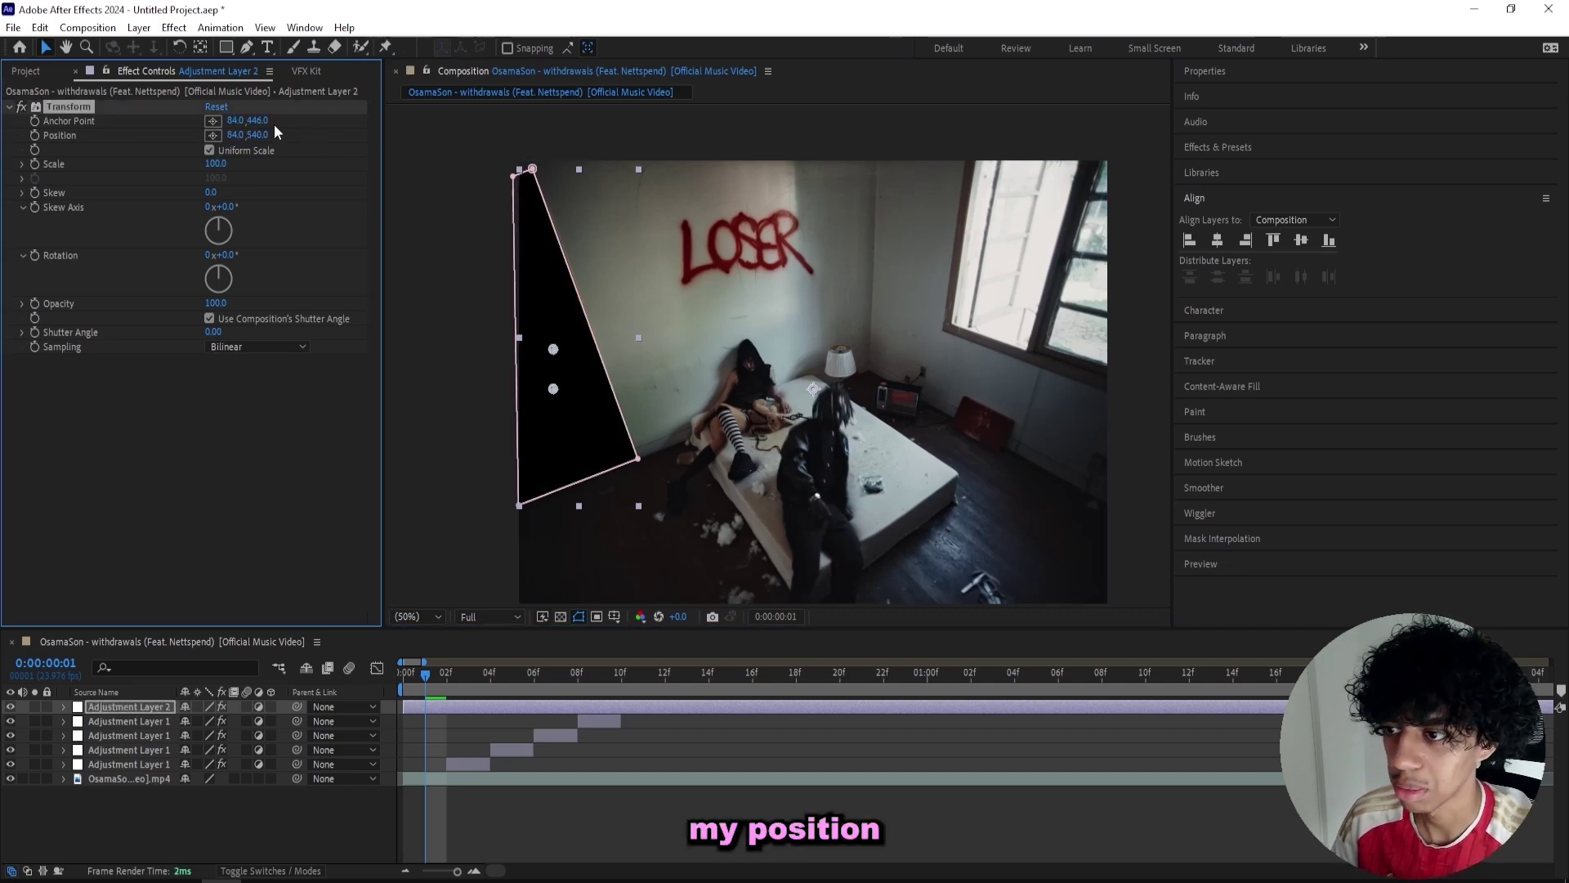
click(259, 122)
click(311, 127)
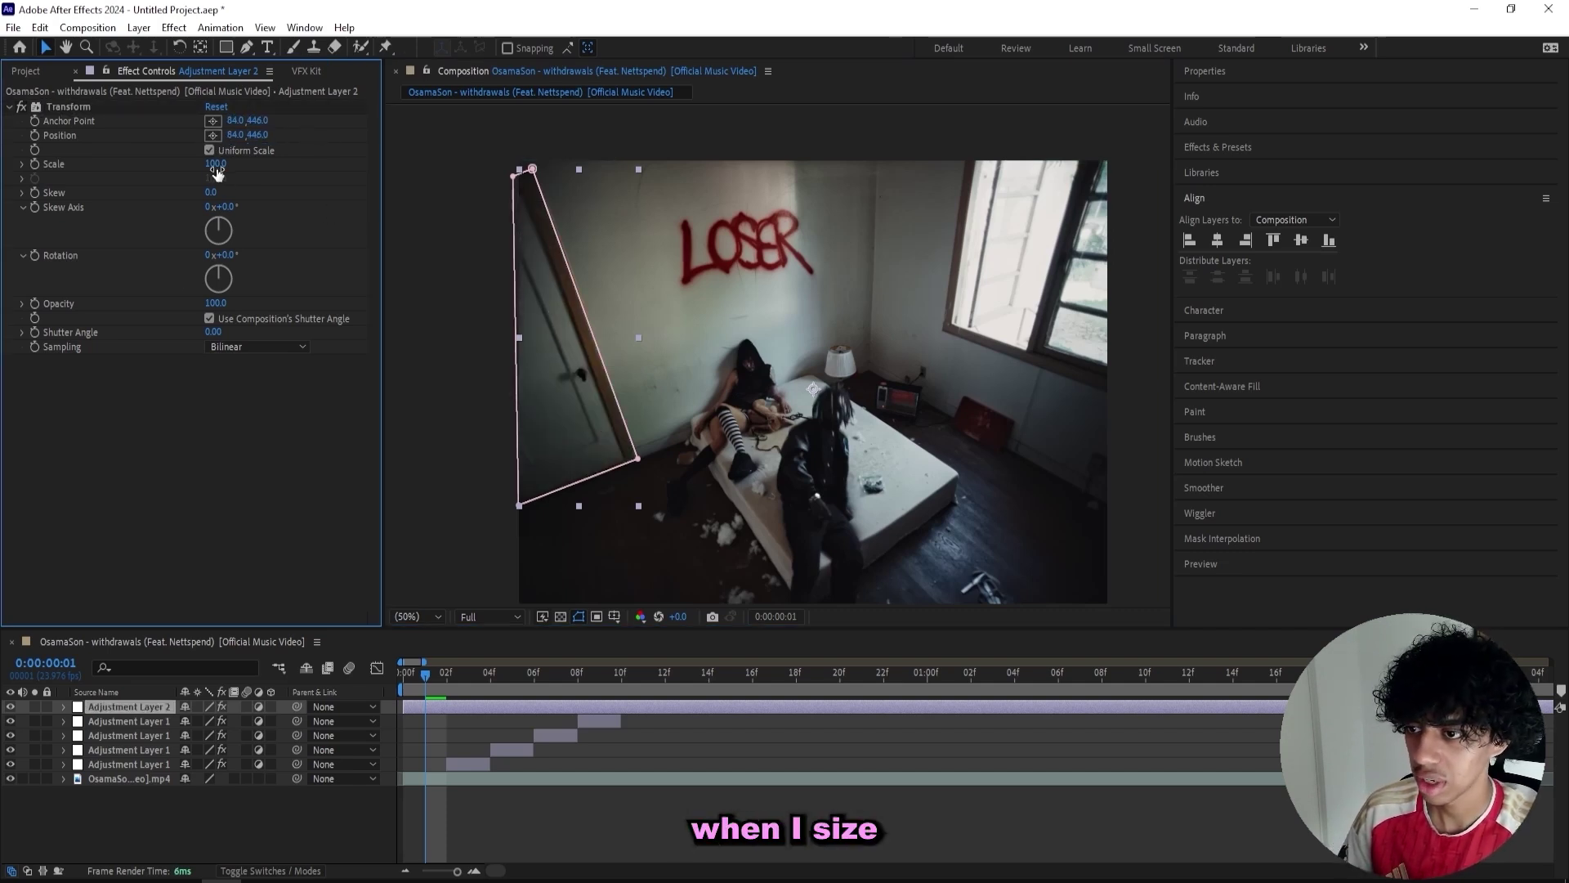
mouse_move(220, 166)
mouse_down()
mouse_move(262, 166)
mouse_move(236, 175)
mouse_up()
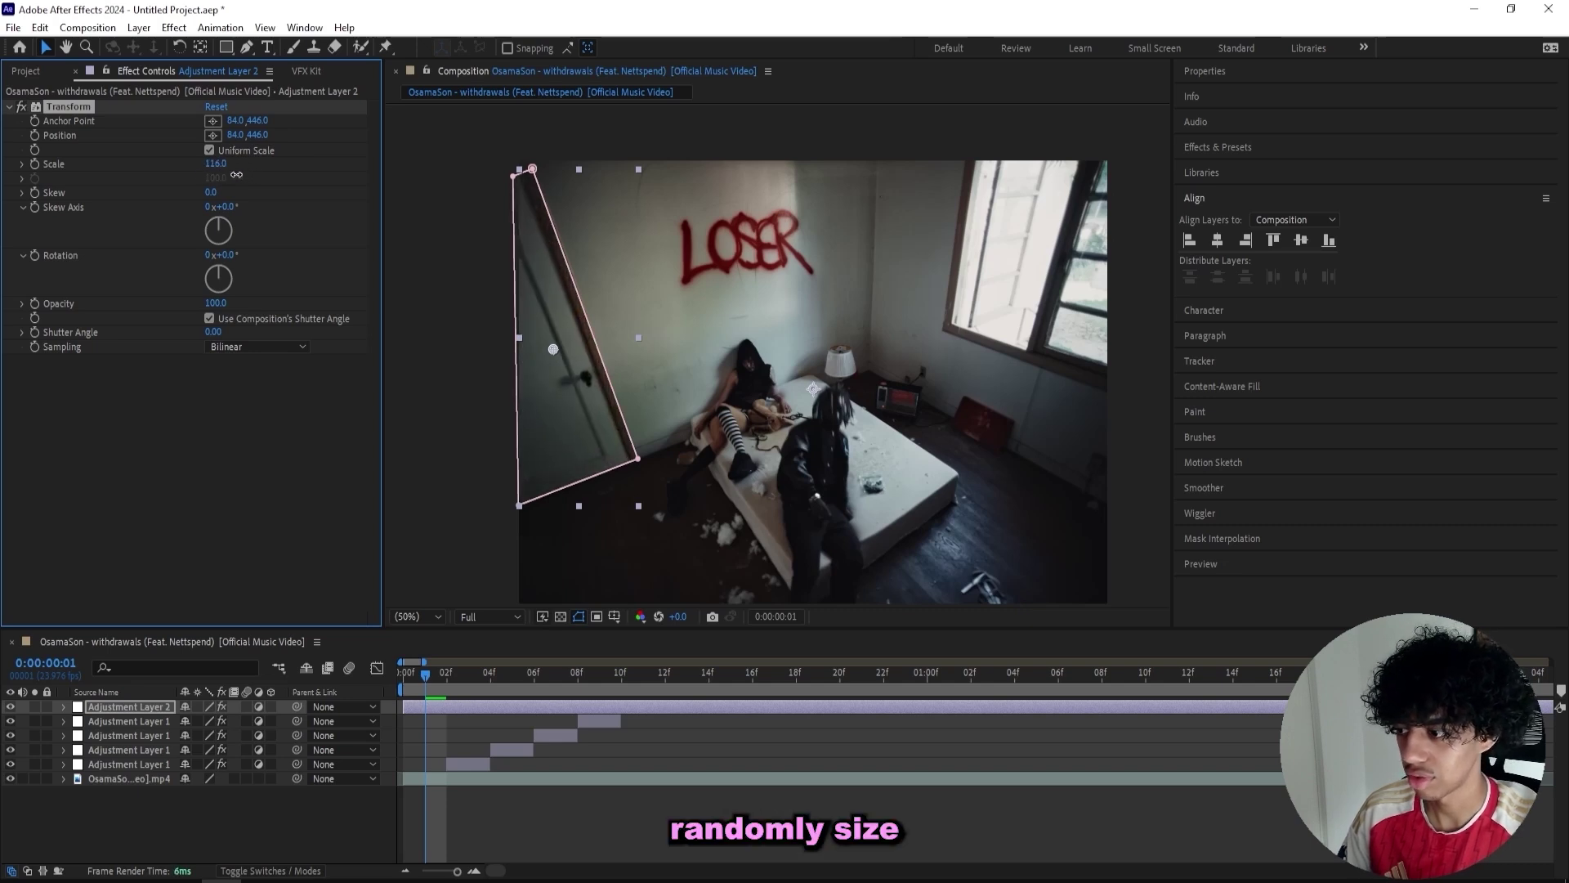
- Trim the door's adjustment layer so it covers only the first two frames
drag(430, 673, 448, 672)
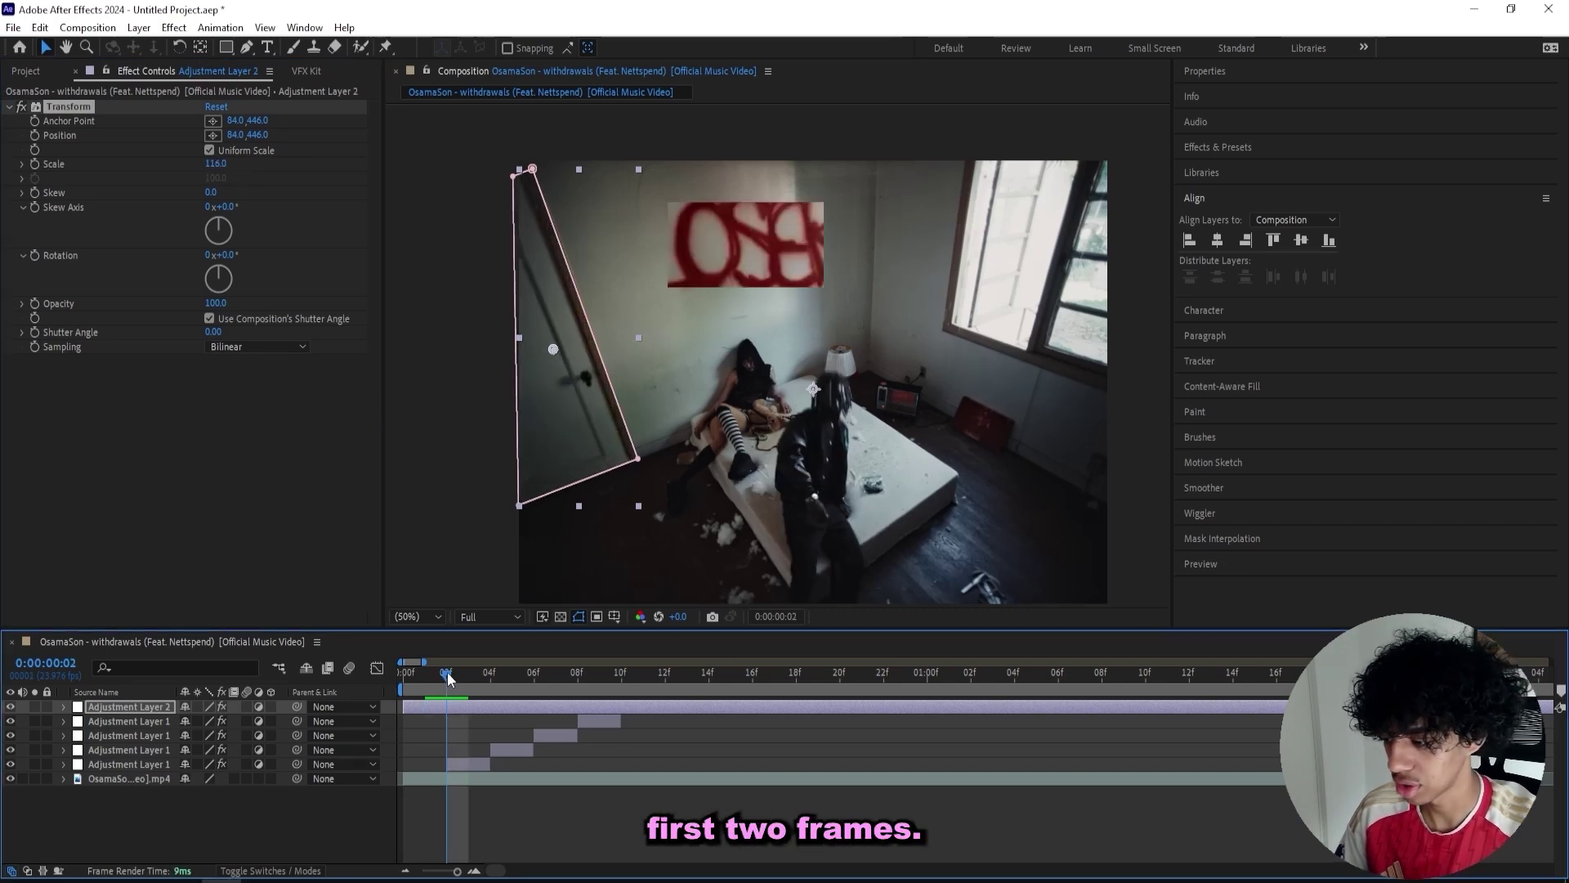
key(ctrl+shift+d)
key(Delete)
click(435, 707)
- Duplicate the two-frame door adjustment layer twice, placing the copies so they start at frames 4 and 8
key(ctrl+d)
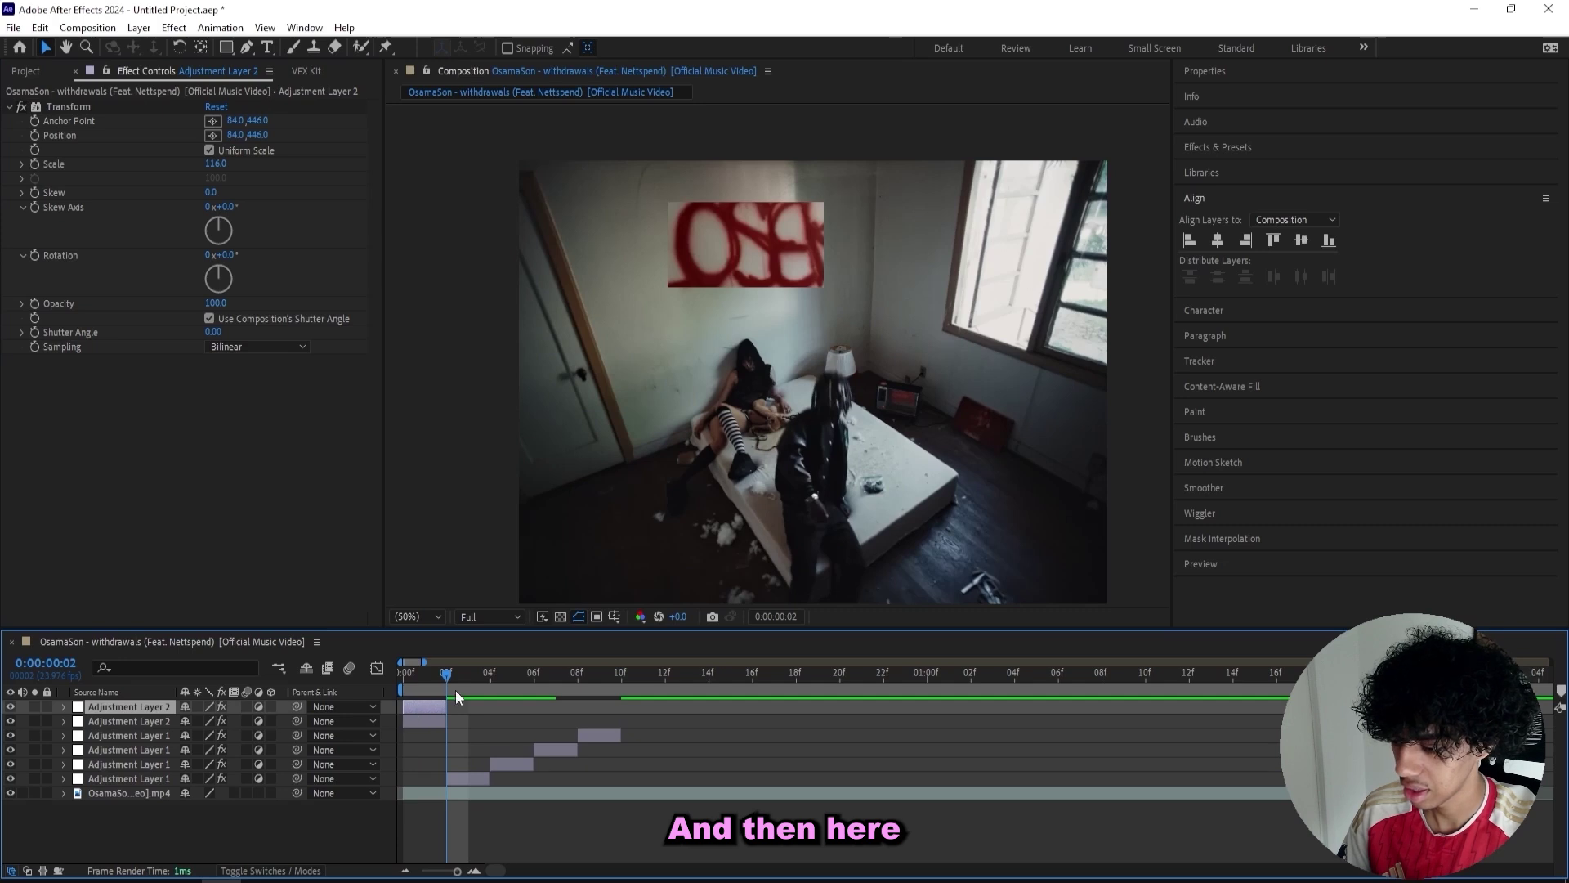
click(467, 680)
key(Home)
drag(420, 705, 501, 709)
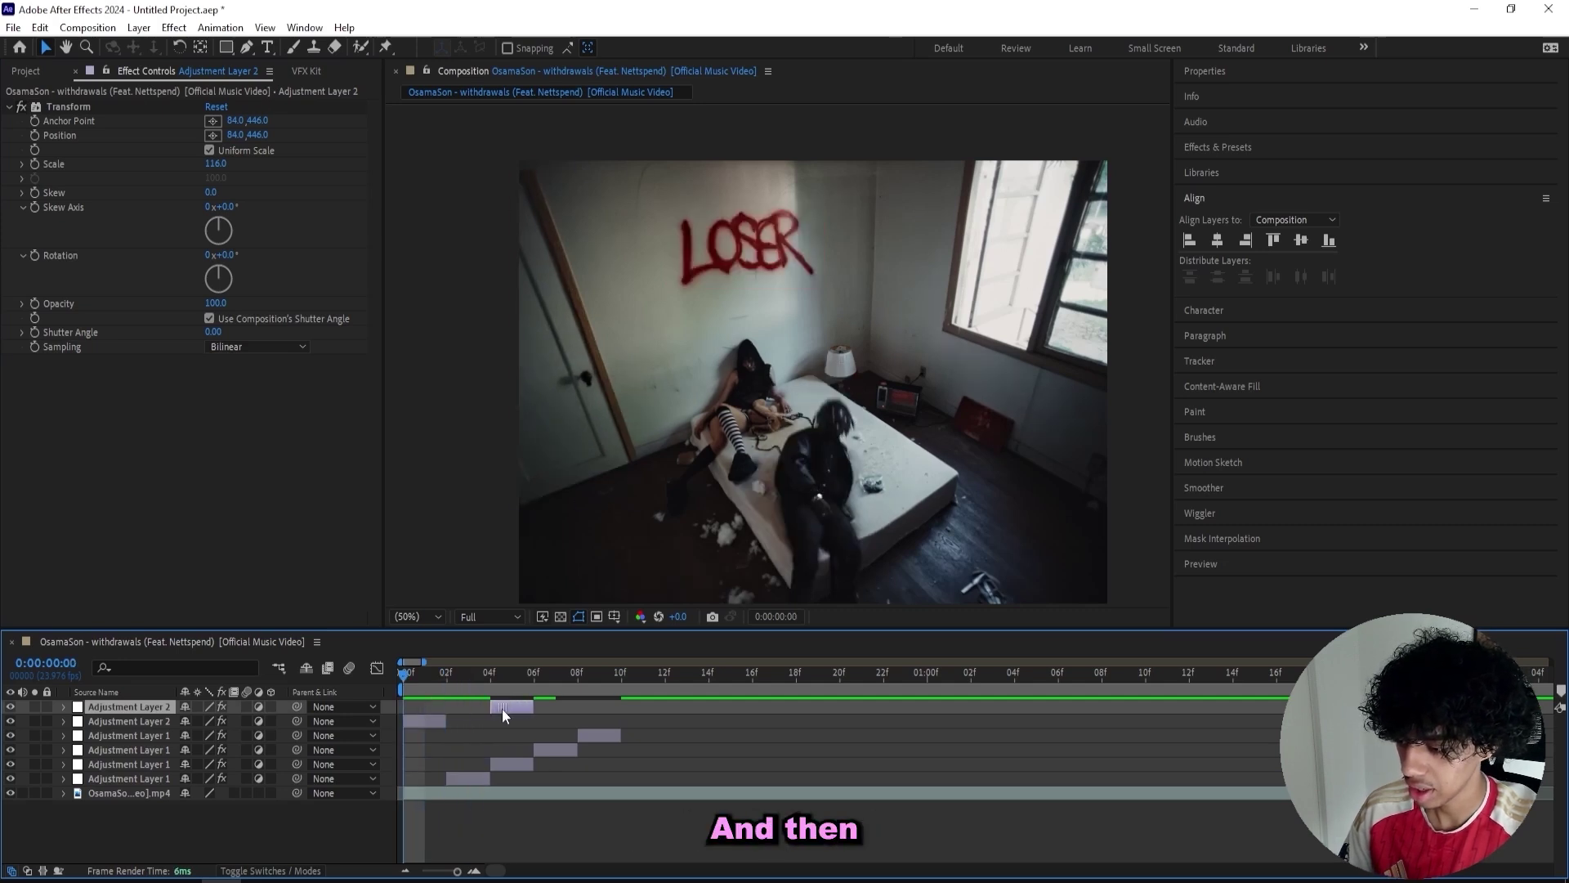
drag(406, 678, 596, 708)
key(ctrl+d)
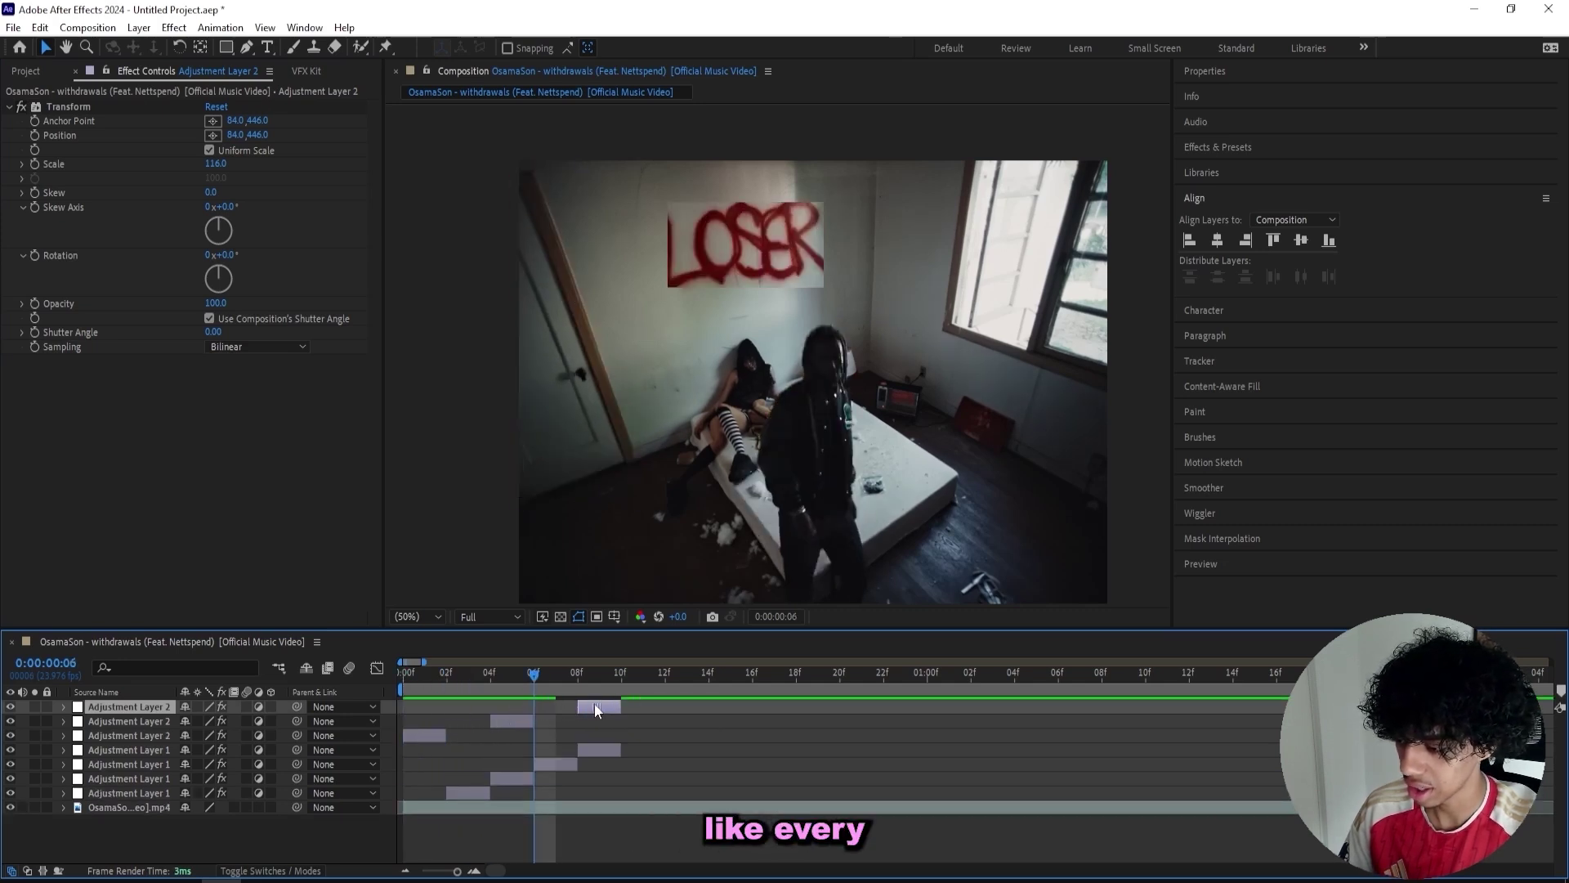
- End the work area at frame 12 and preview the graffiti and door jumps from the start
drag(478, 670, 302, 684)
key(space)
key(n)
key(space)
key(space)
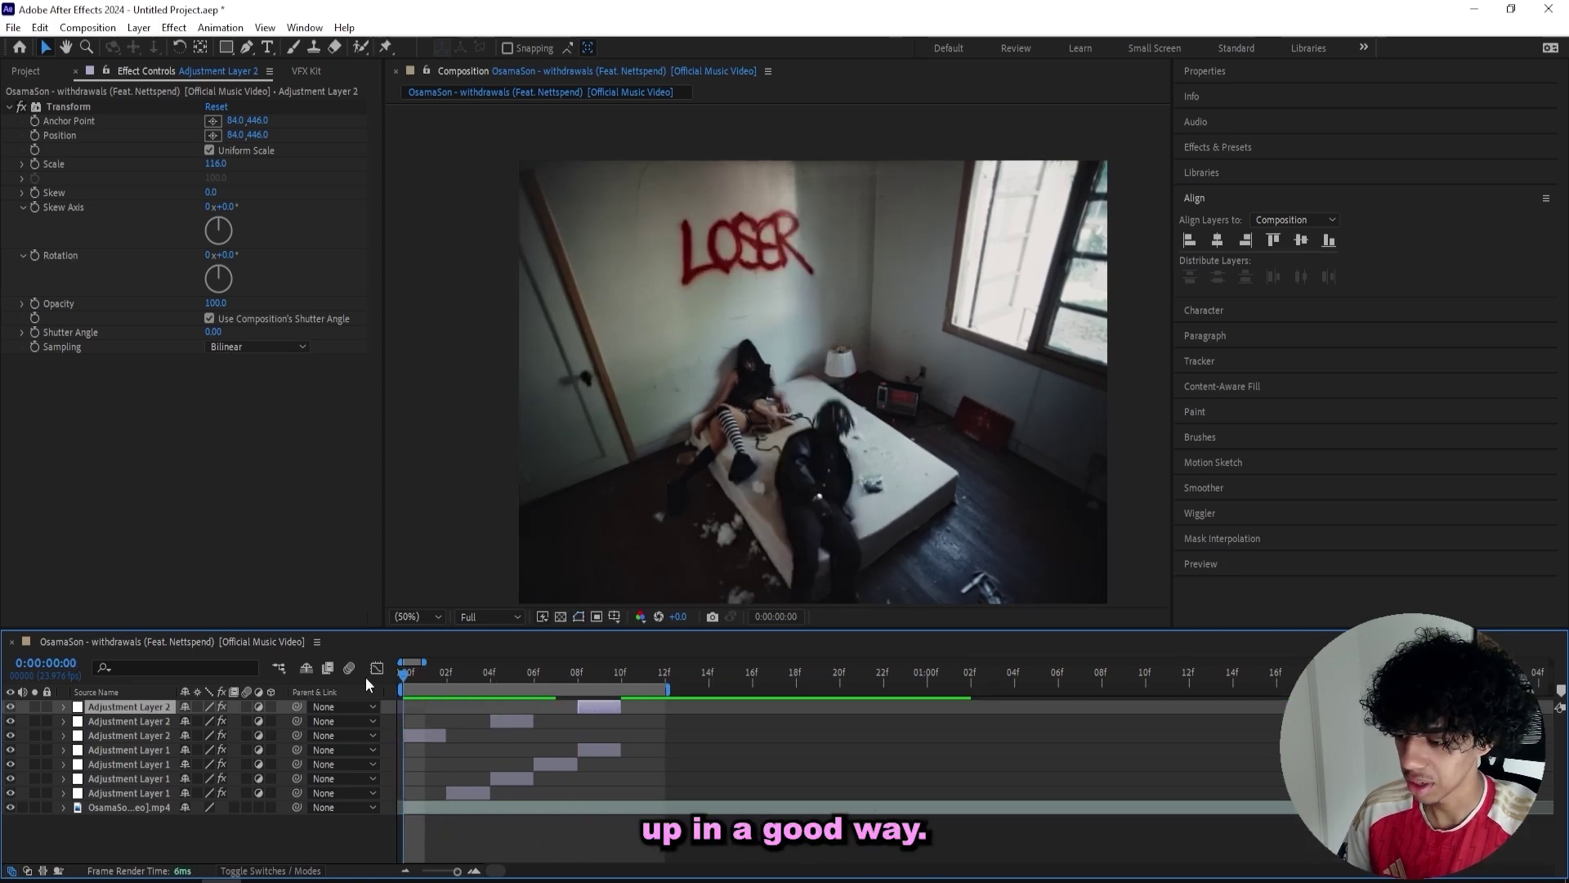
- Duplicate the music video layer and draw a rectangular mask around the LOSER graffiti on the copy at frame 1
click(438, 805)
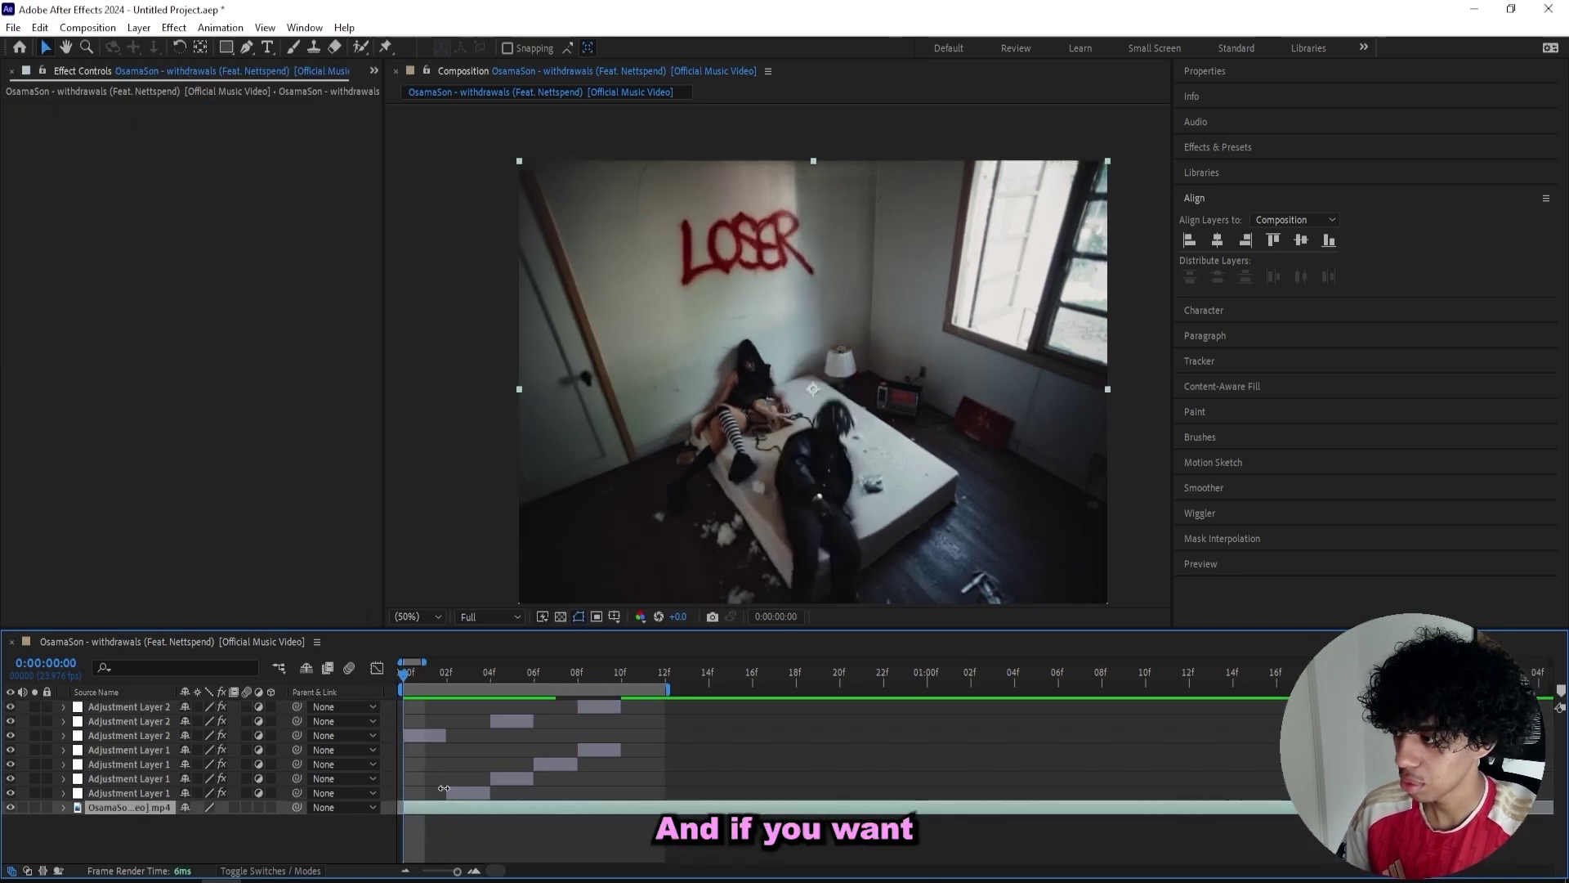
drag(407, 675, 450, 679)
click(425, 675)
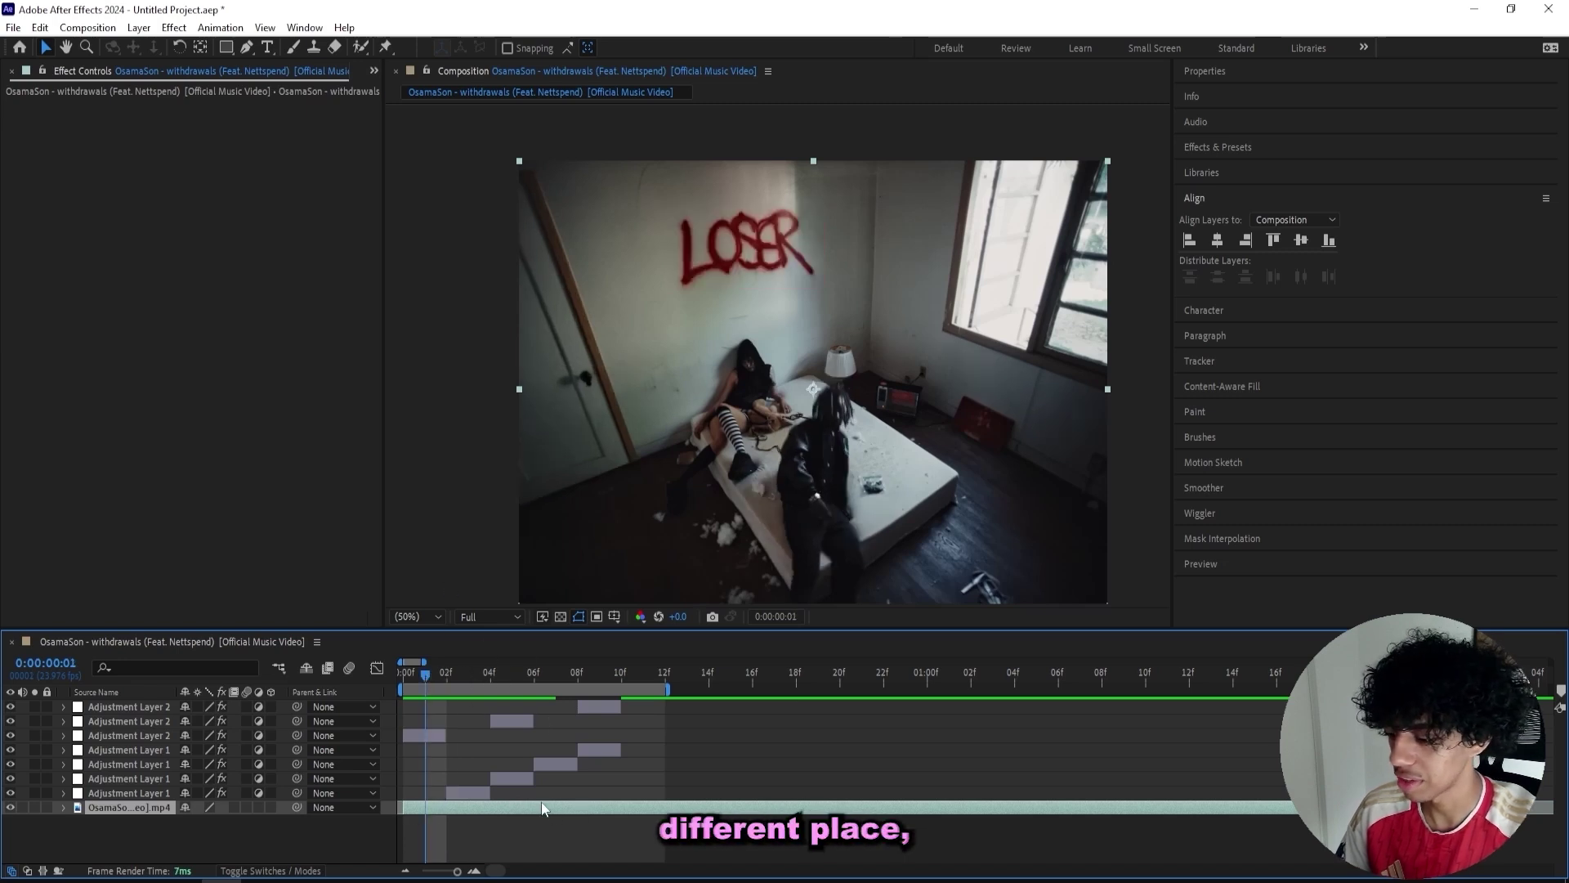
click(441, 805)
key(ctrl+d)
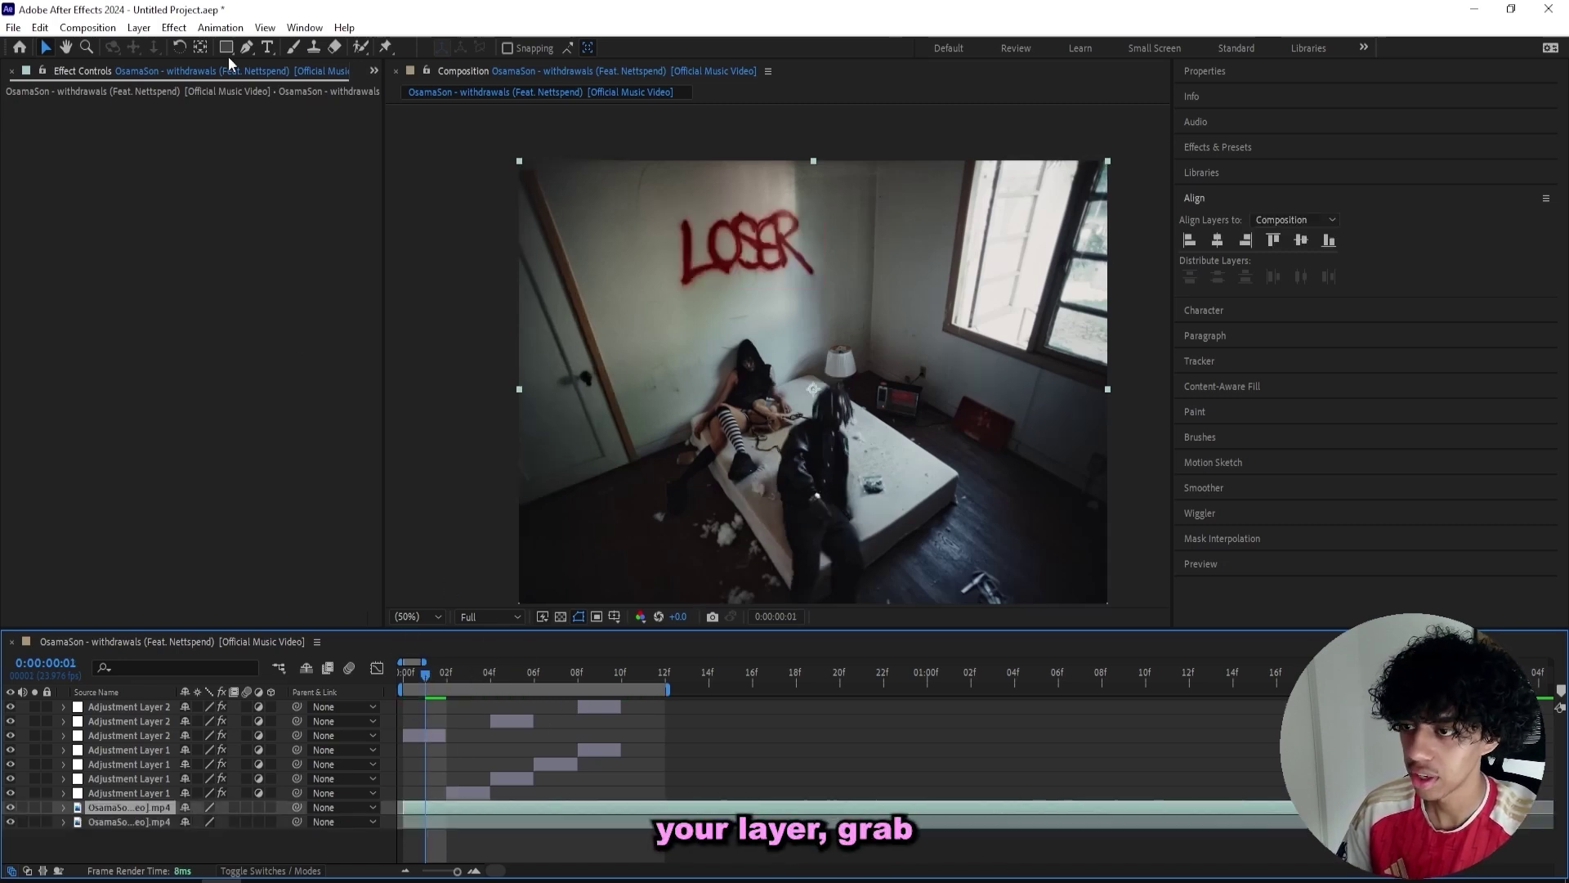
click(227, 47)
drag(657, 194, 849, 287)
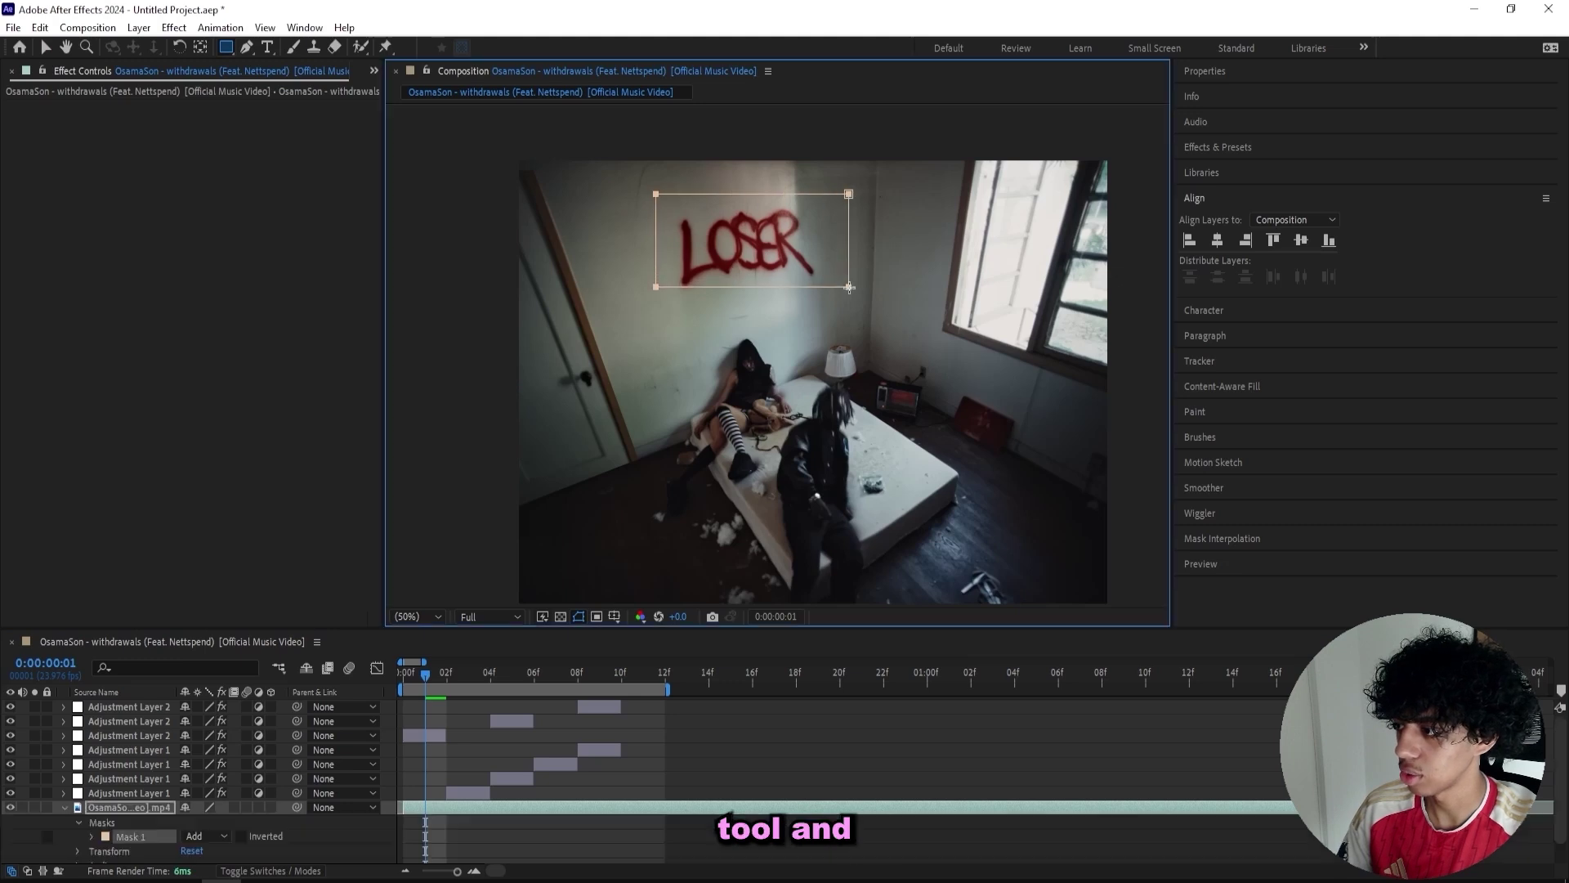
- Move the masked graffiti copy across the room so it covers part of the window
scroll(481, 742, down, 1)
key(s)
click(274, 852)
key(v)
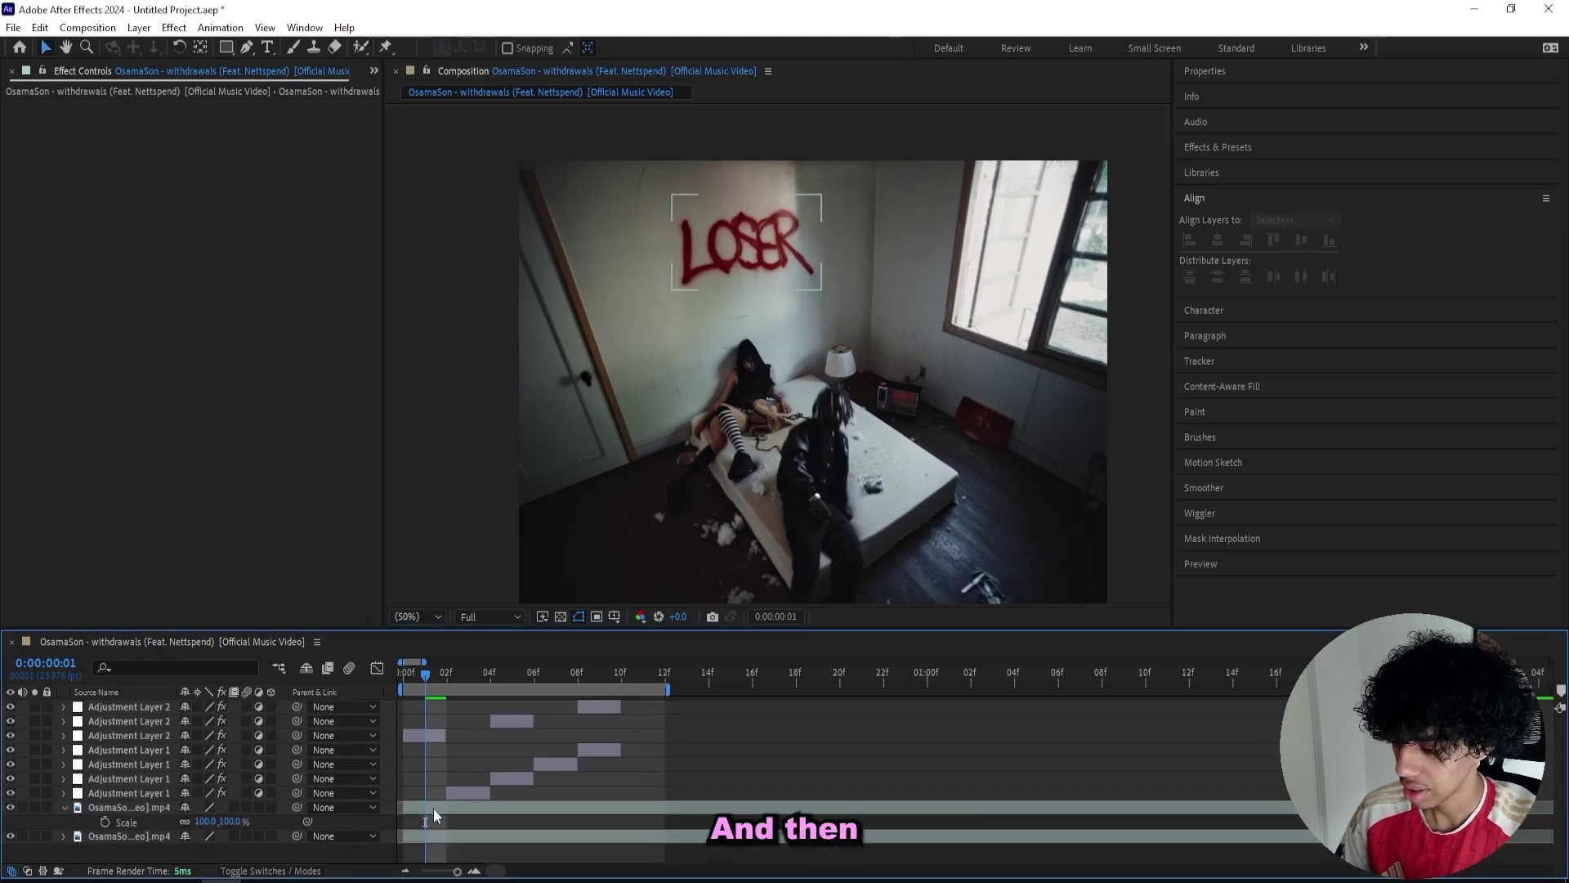
click(434, 807)
drag(782, 244, 1046, 264)
- Trim the window graffiti copy so it starts at frame 1 and ends at frame 2
key(ctrl+shift+d)
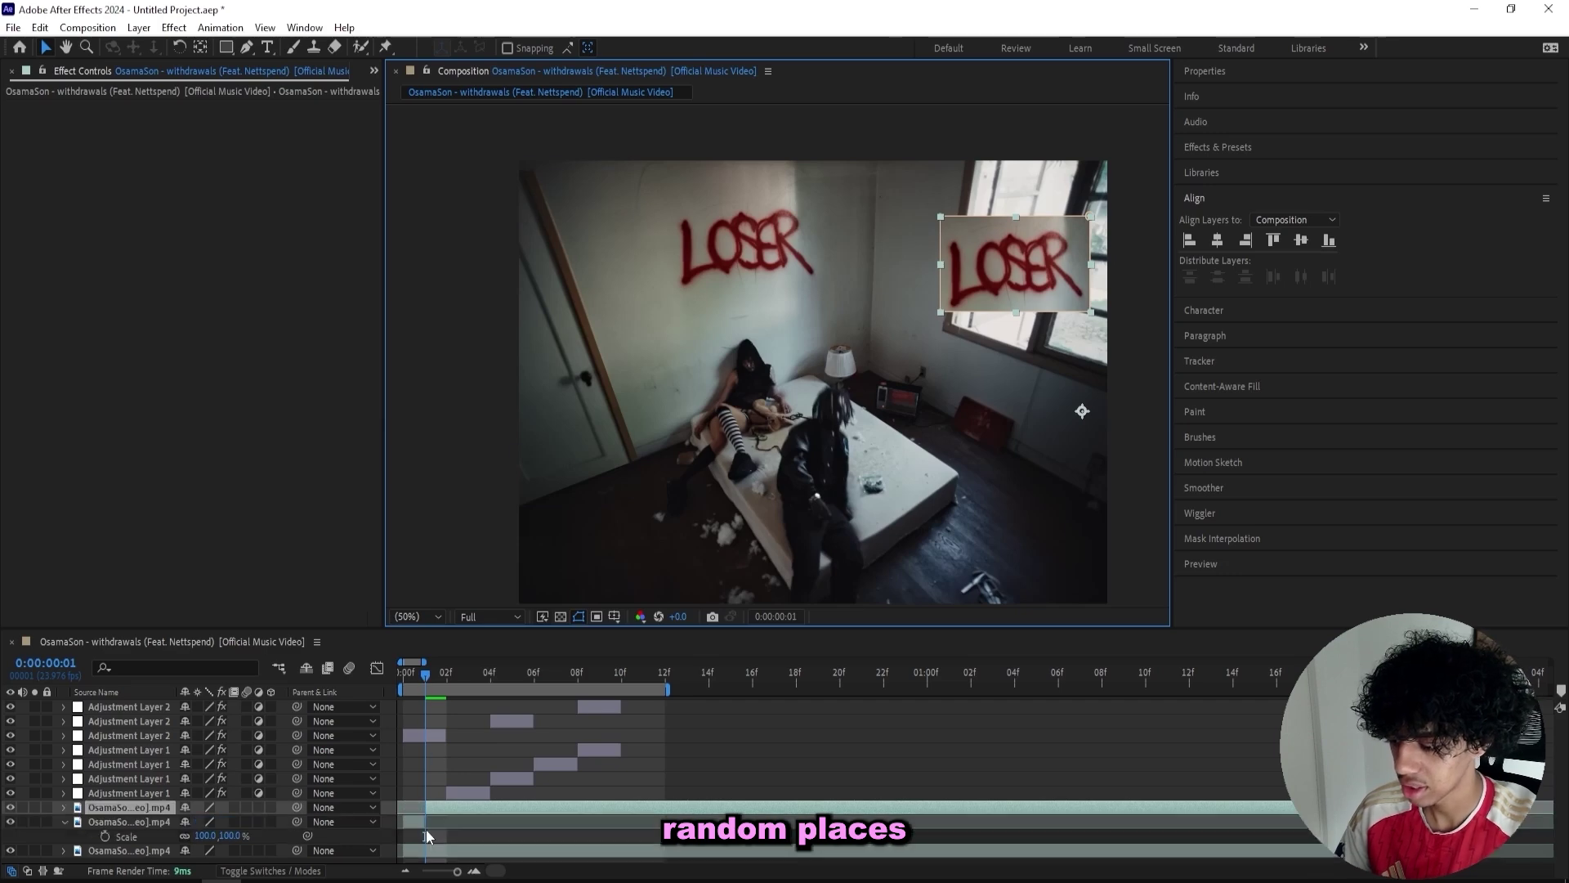
click(421, 823)
key(Delete)
key(Page_Down)
click(482, 798)
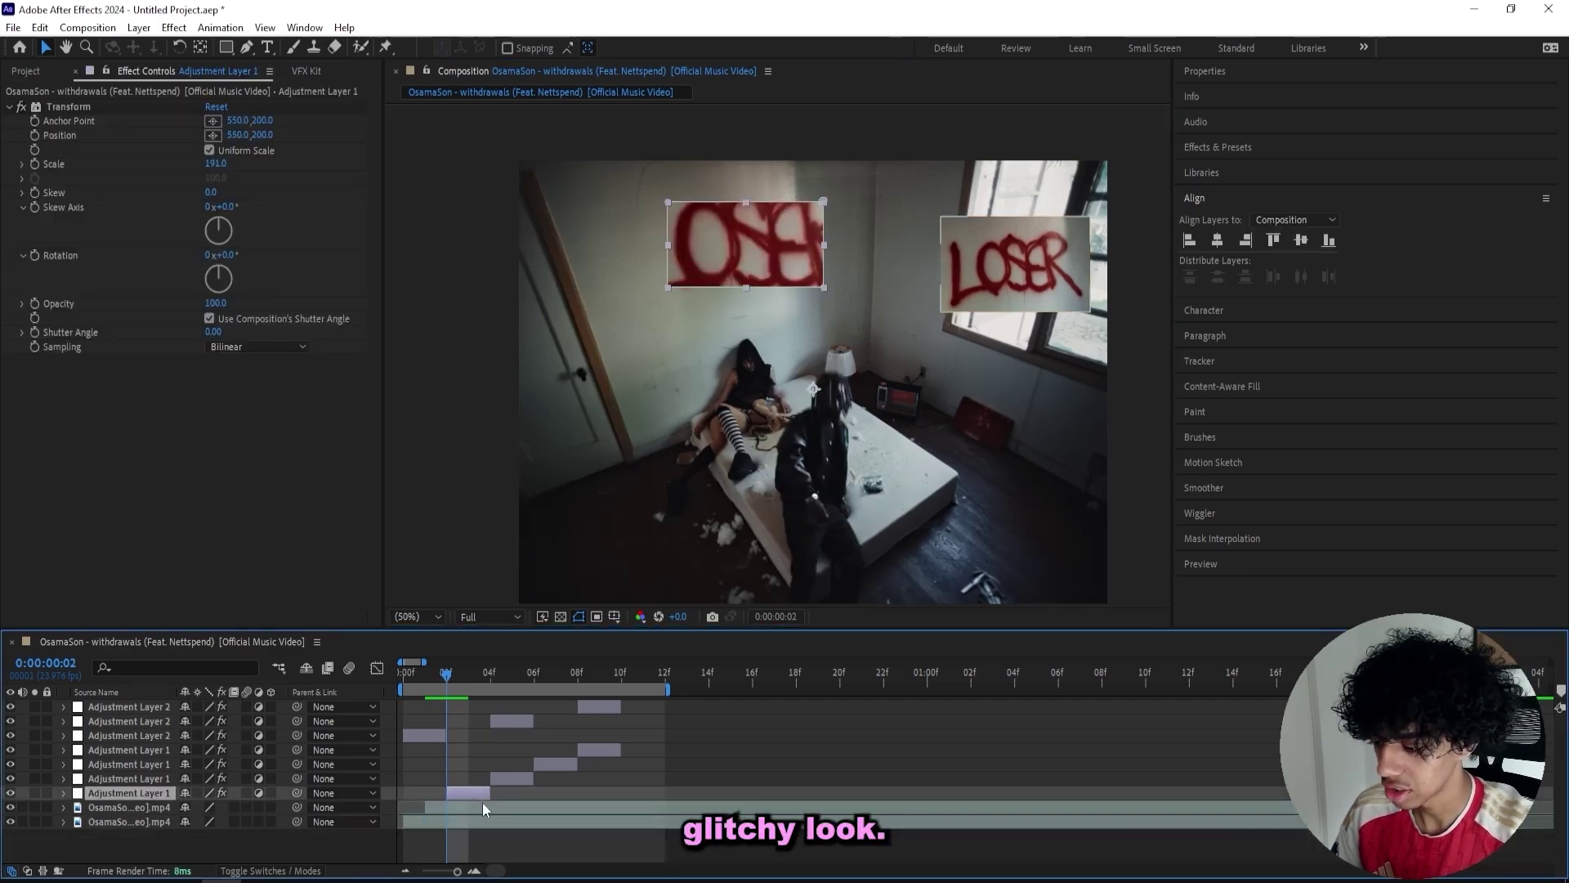
click(482, 805)
key(ctrl+shift+d)
key(Delete)
- Duplicate the one-frame graffiti copy and place the duplicate at frame 3
click(429, 677)
click(440, 811)
key(ctrl+d)
drag(440, 811, 484, 806)
drag(430, 675, 467, 673)
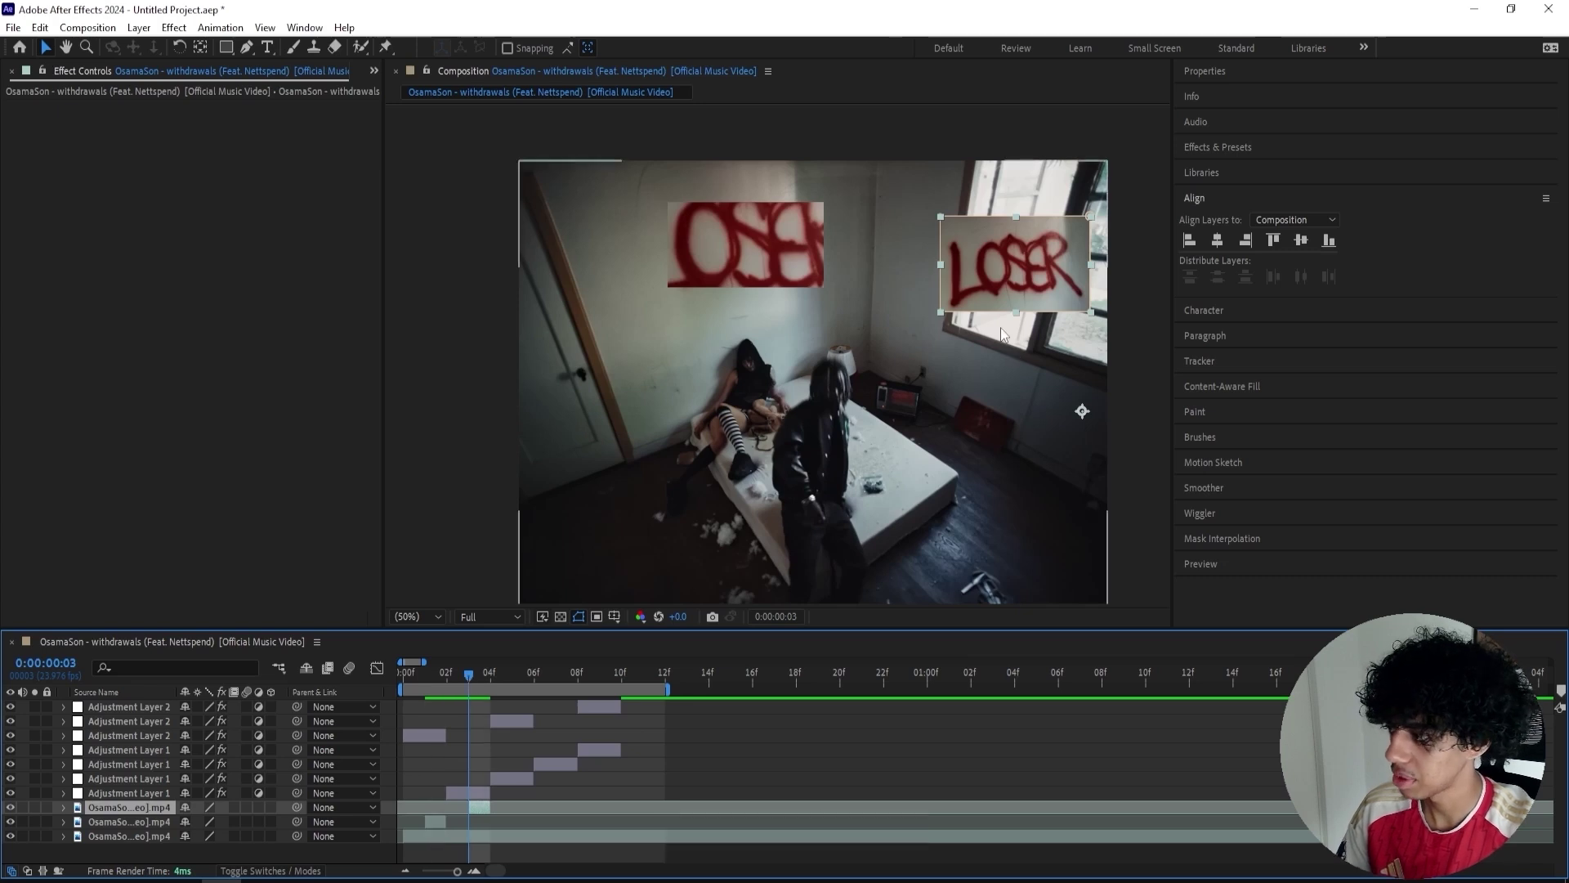
- Scale the duplicated graffiti to 124% and move it to the floor area beside the door
drag(1017, 287, 983, 360)
key(s)
mouse_move(233, 821)
mouse_down()
mouse_move(269, 821)
mouse_move(253, 820)
mouse_up()
drag(949, 341, 681, 502)
- Make the graffiti copies two frames long, start them at frames 1, 5 and 8, and preview the result
drag(466, 672, 404, 673)
click(455, 836)
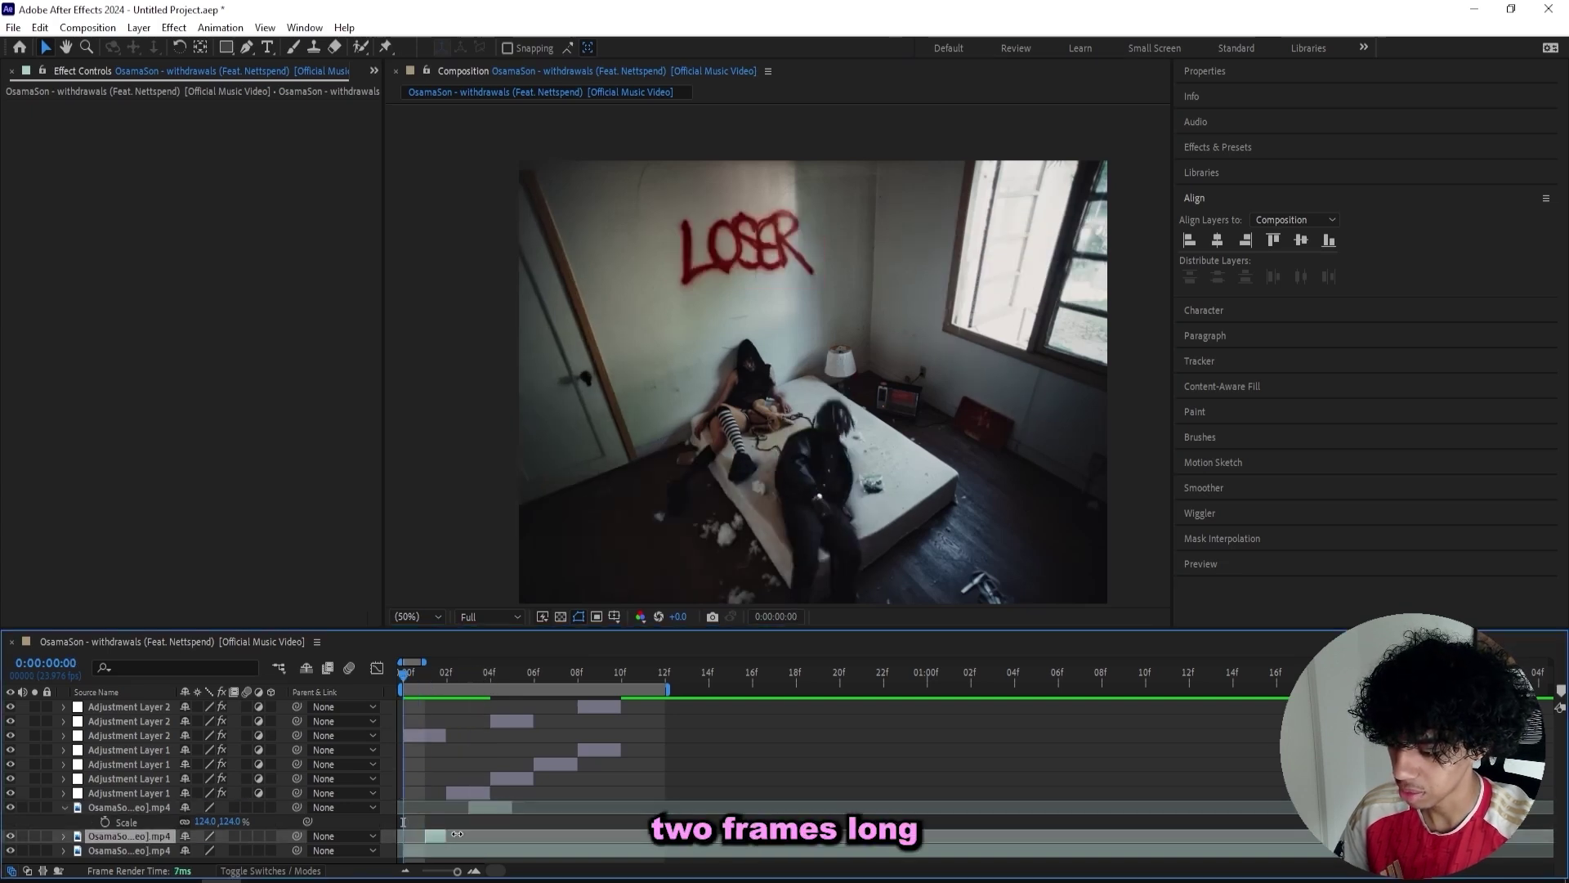
drag(489, 806, 529, 808)
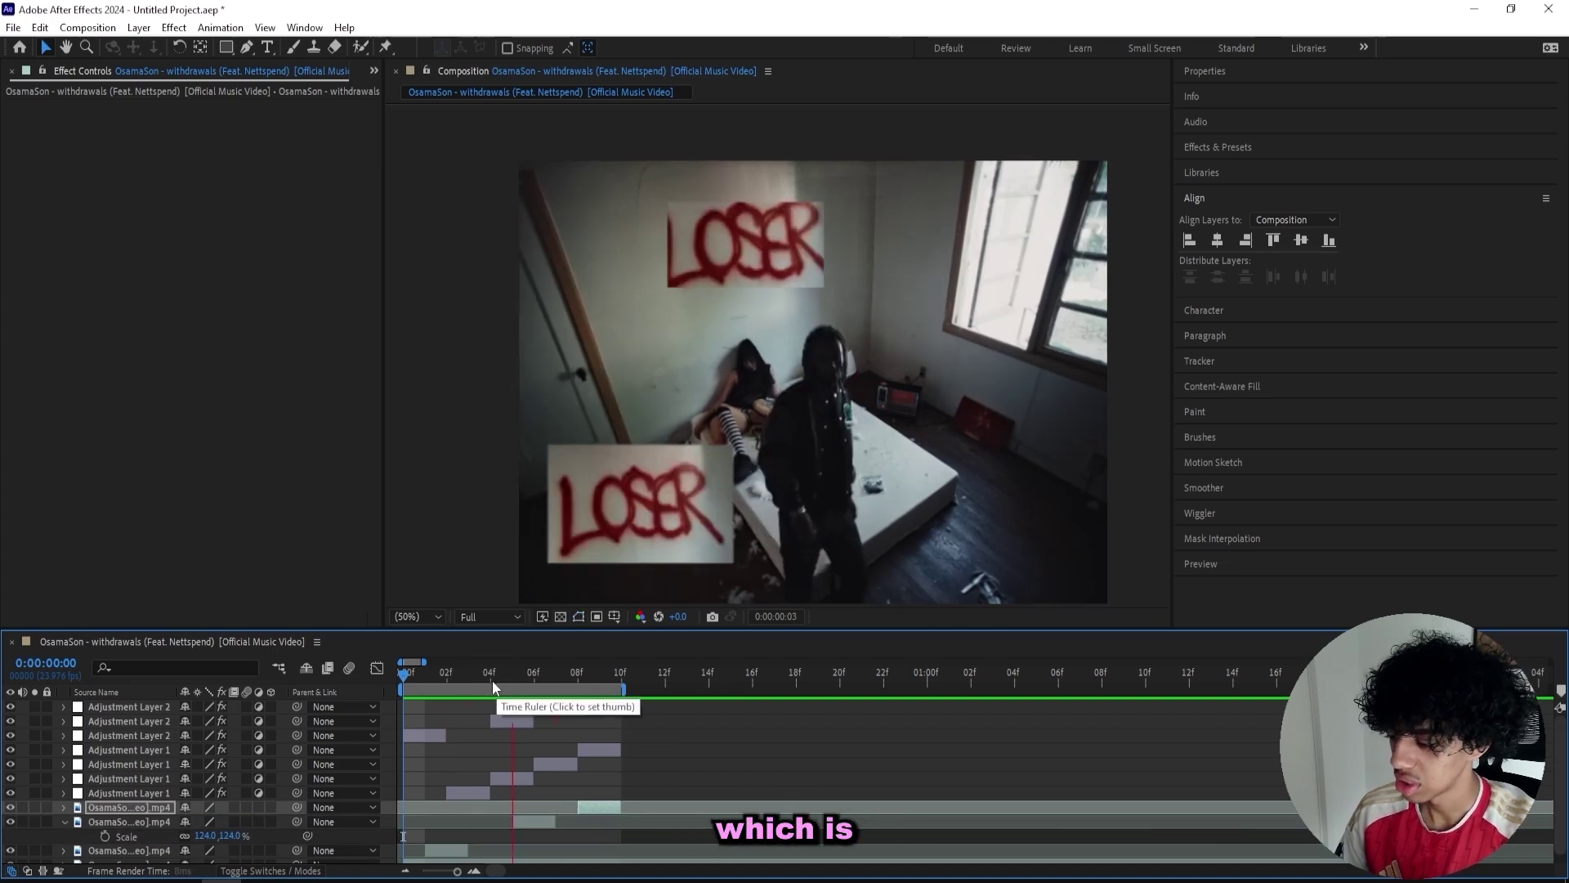
key(space)
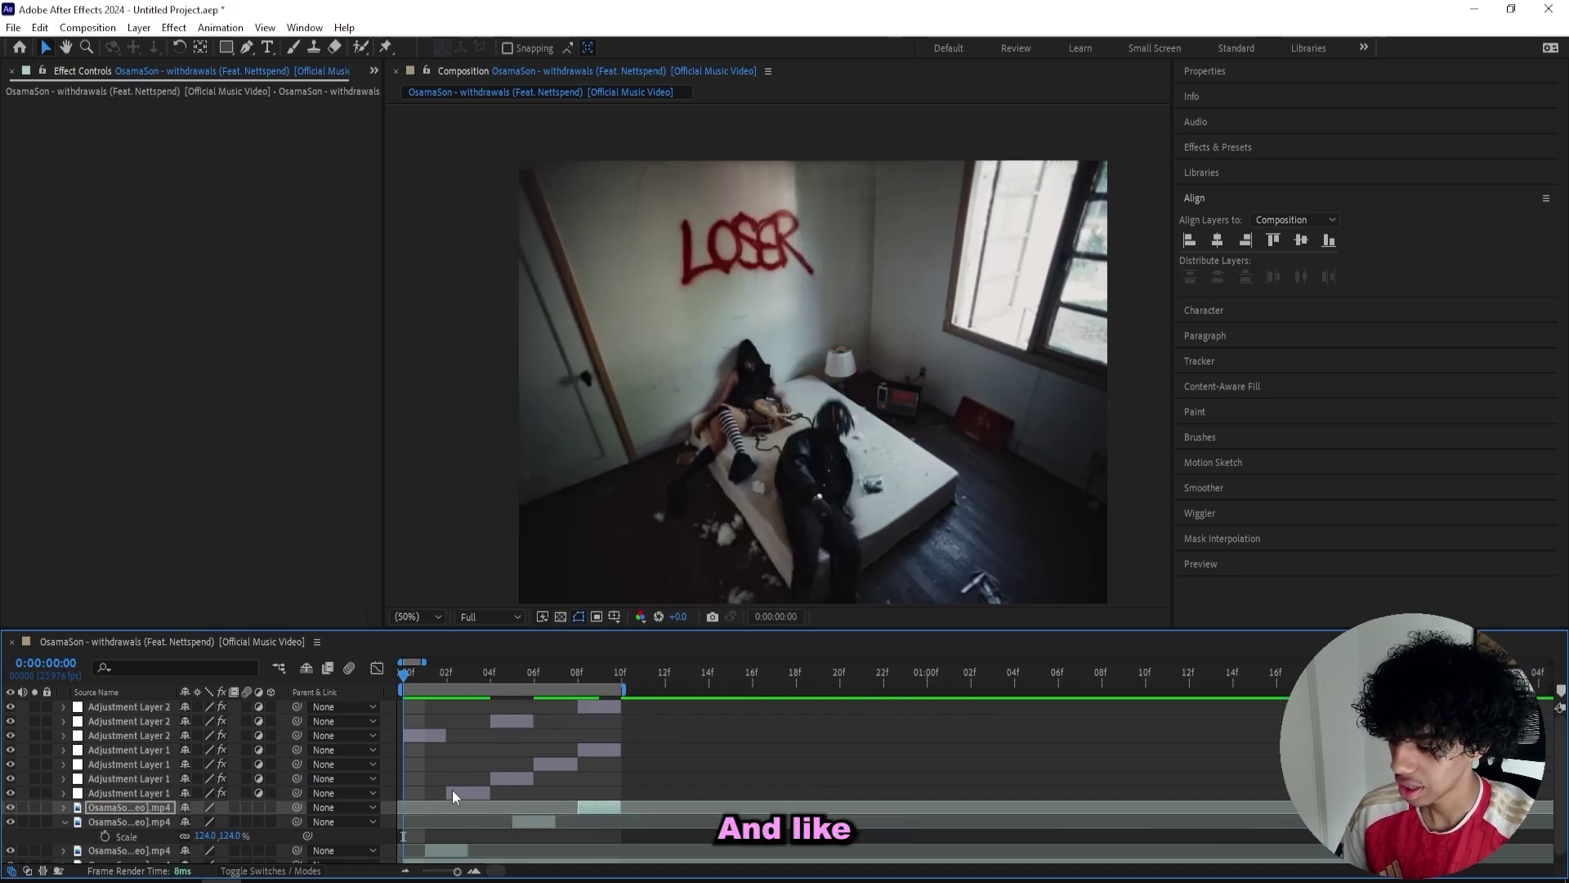
- Duplicate the full-length video layer and draw a closed Pen tool mask around the mattress on the copy
scroll(454, 801, down, 2)
click(460, 859)
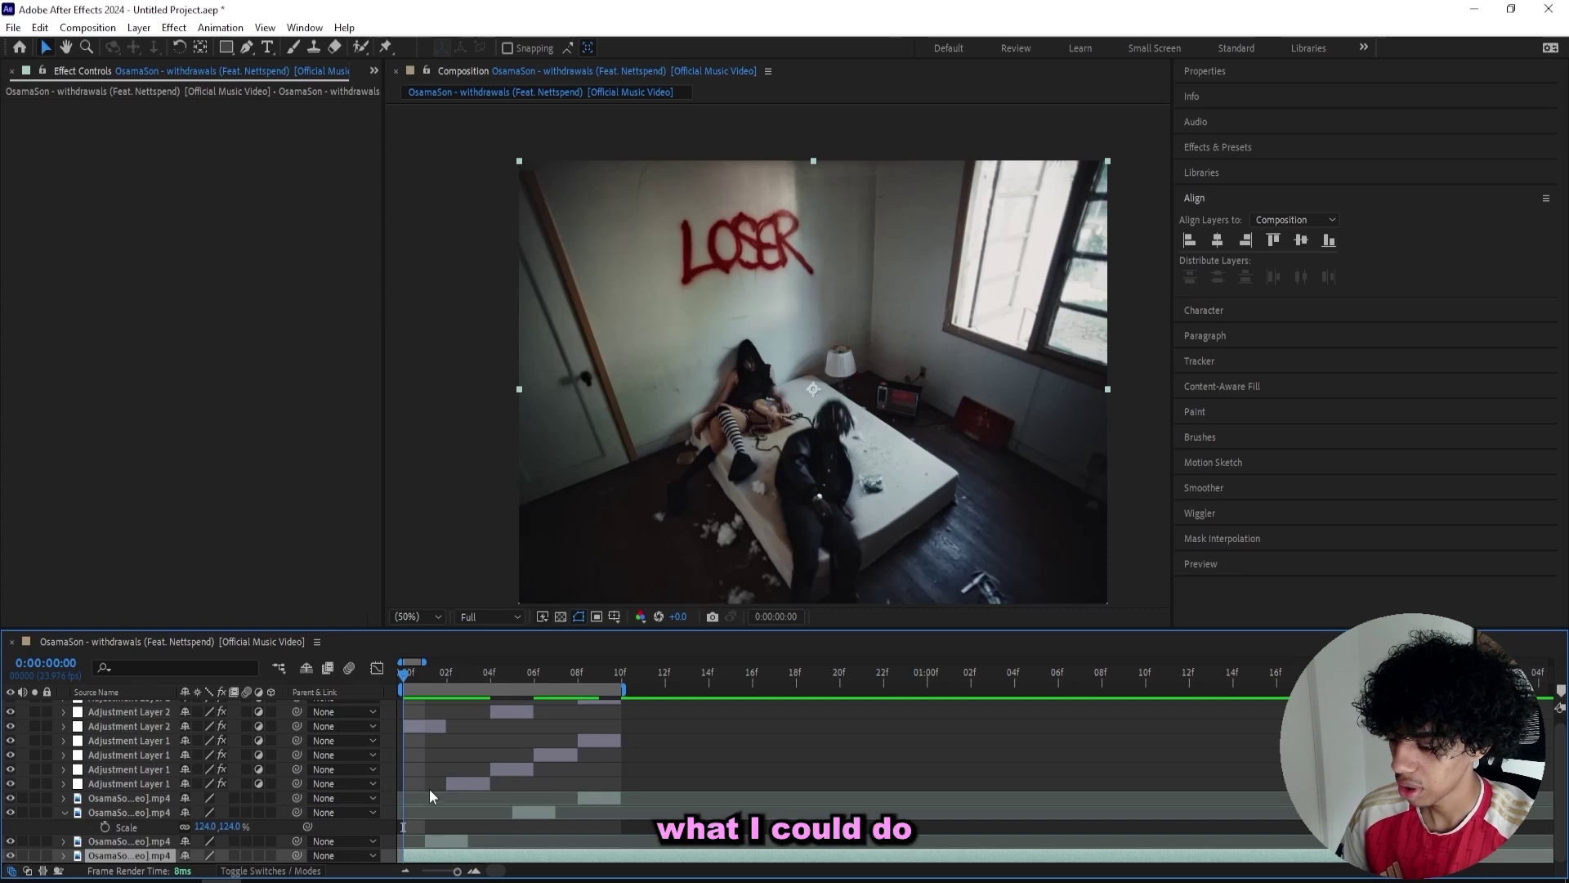
key(ctrl+d)
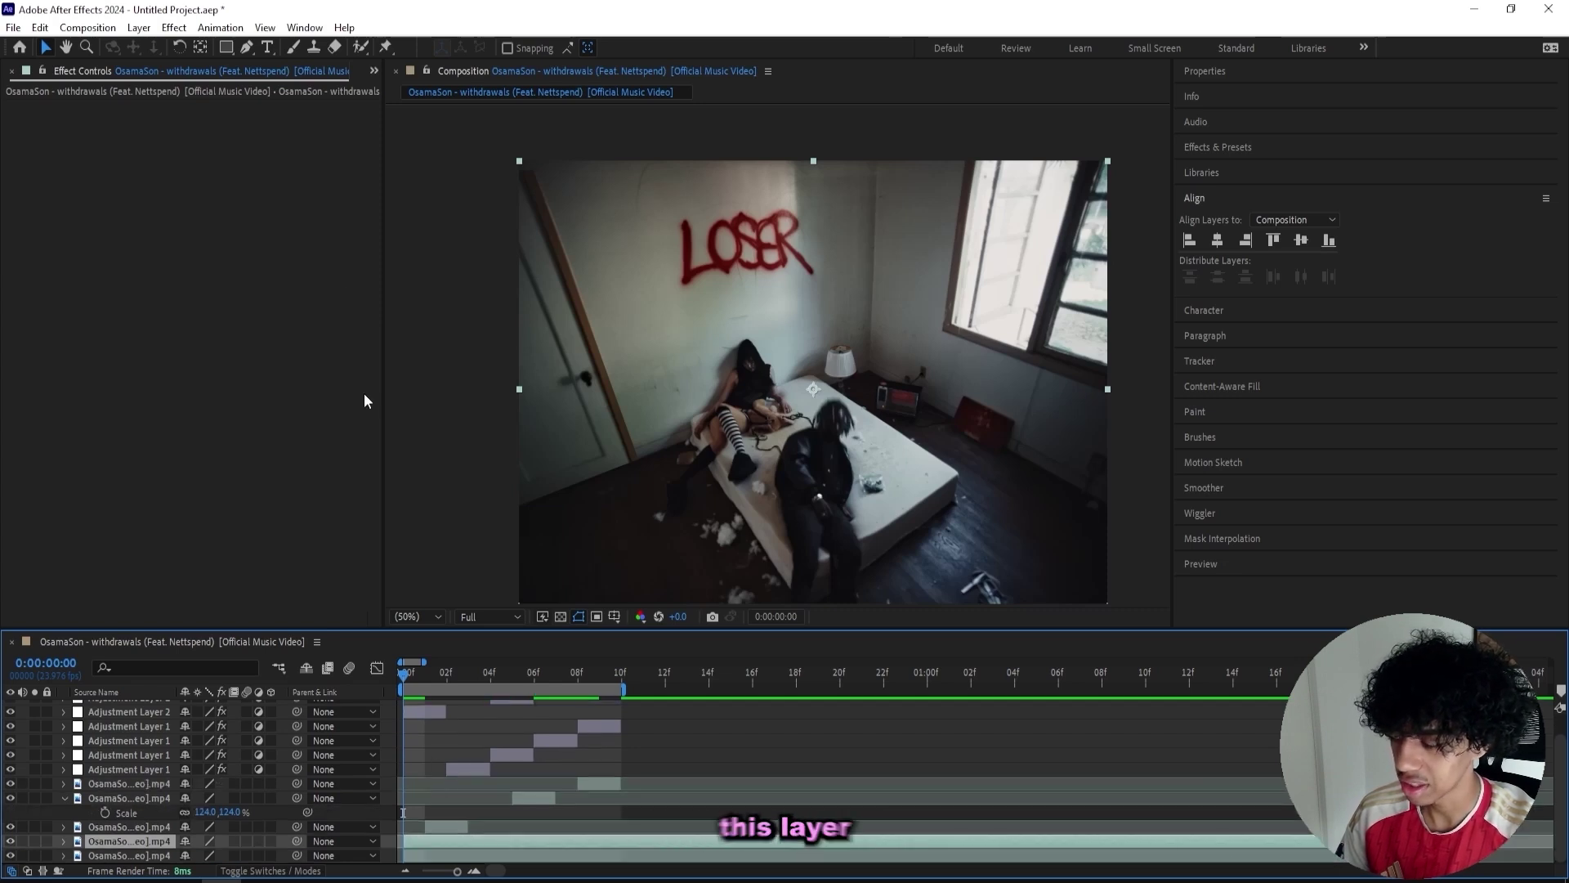
key(g)
drag(811, 544, 786, 485)
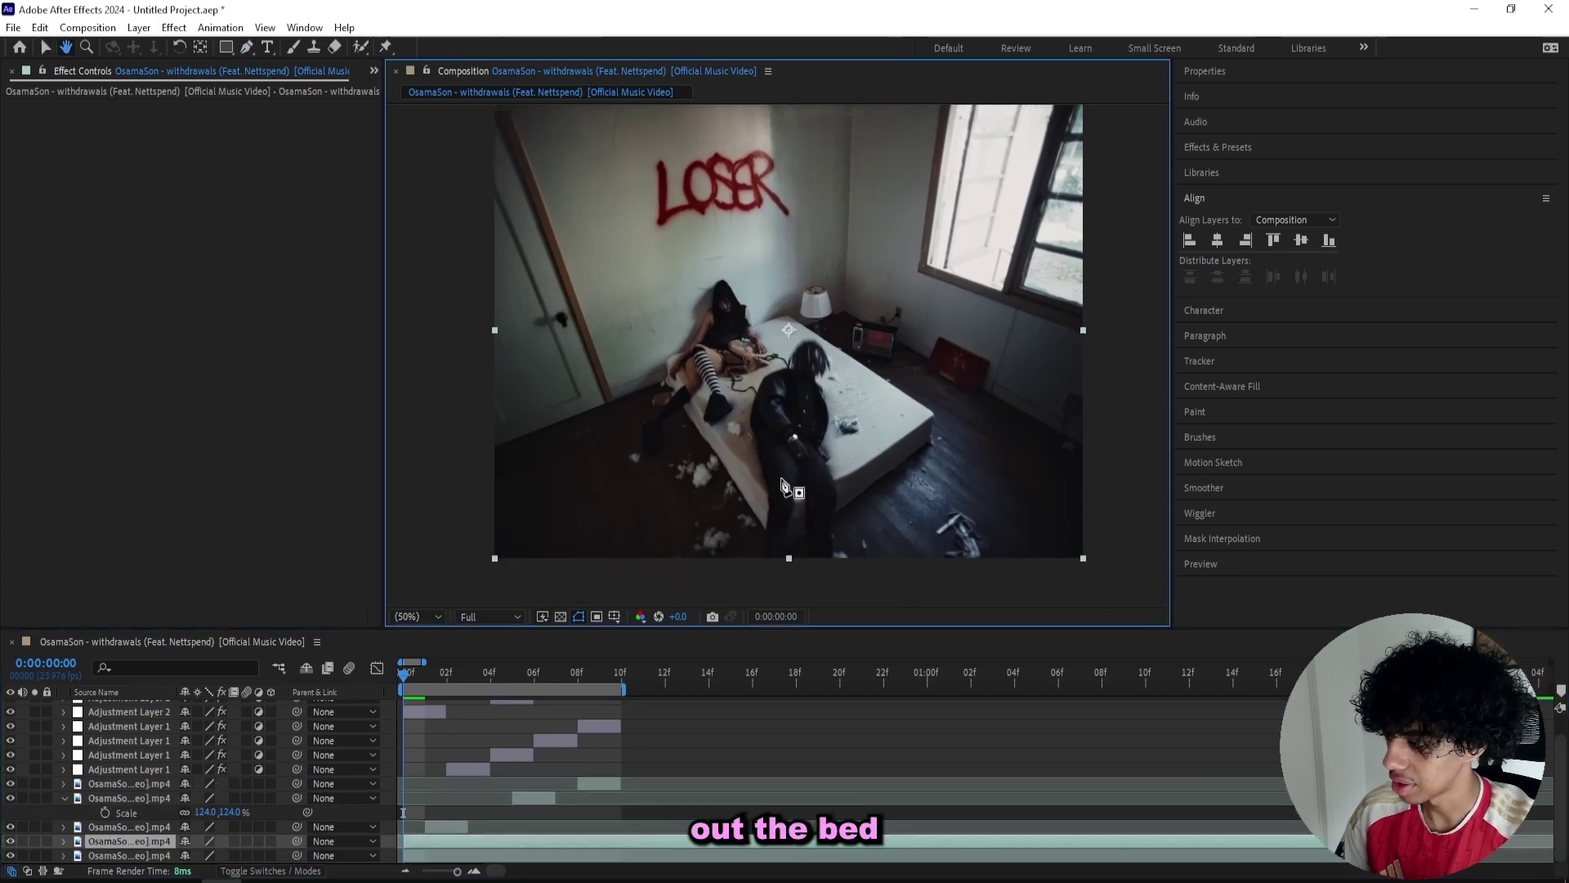
click(782, 548)
click(934, 443)
click(933, 412)
click(788, 317)
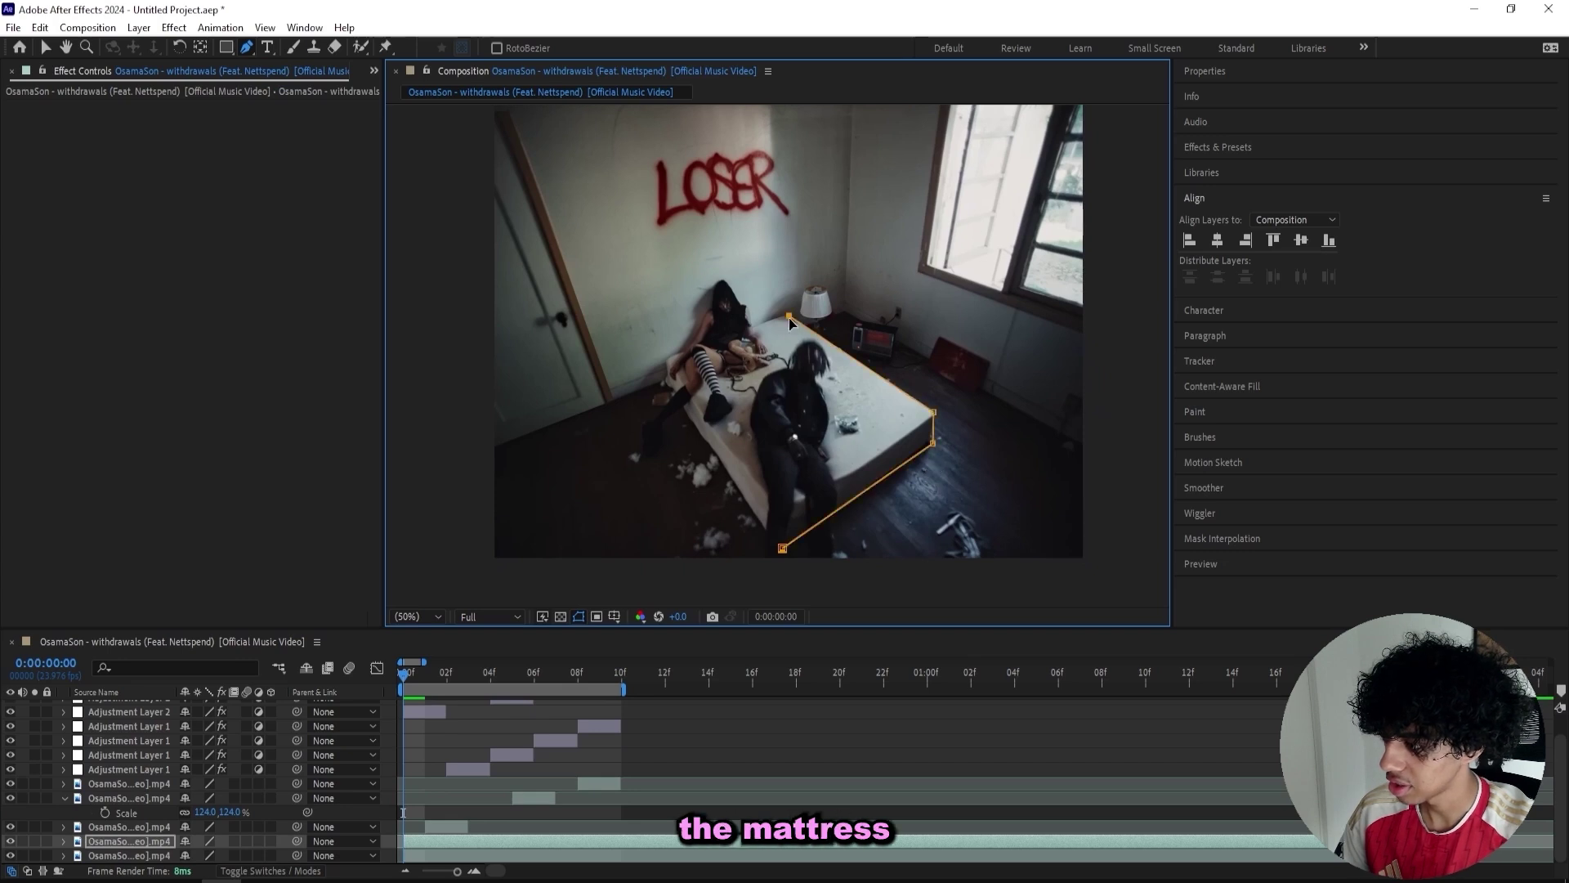
click(666, 384)
click(783, 548)
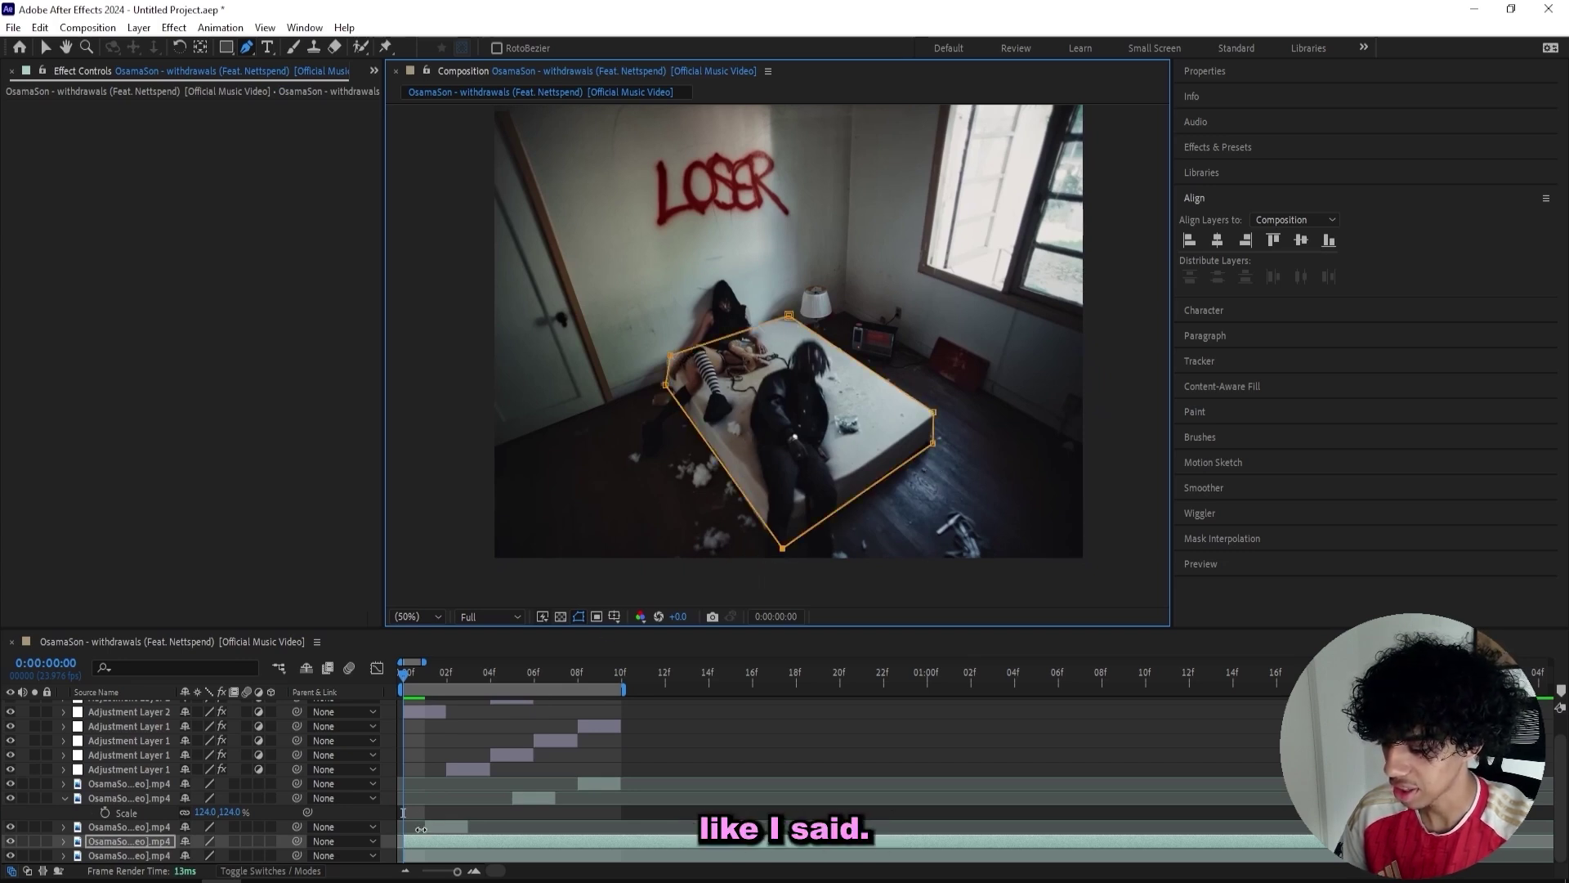
- Centre the anchor point on the masked mattress, scale the copy to 117%, and check it over the first frames
key(v)
key(s)
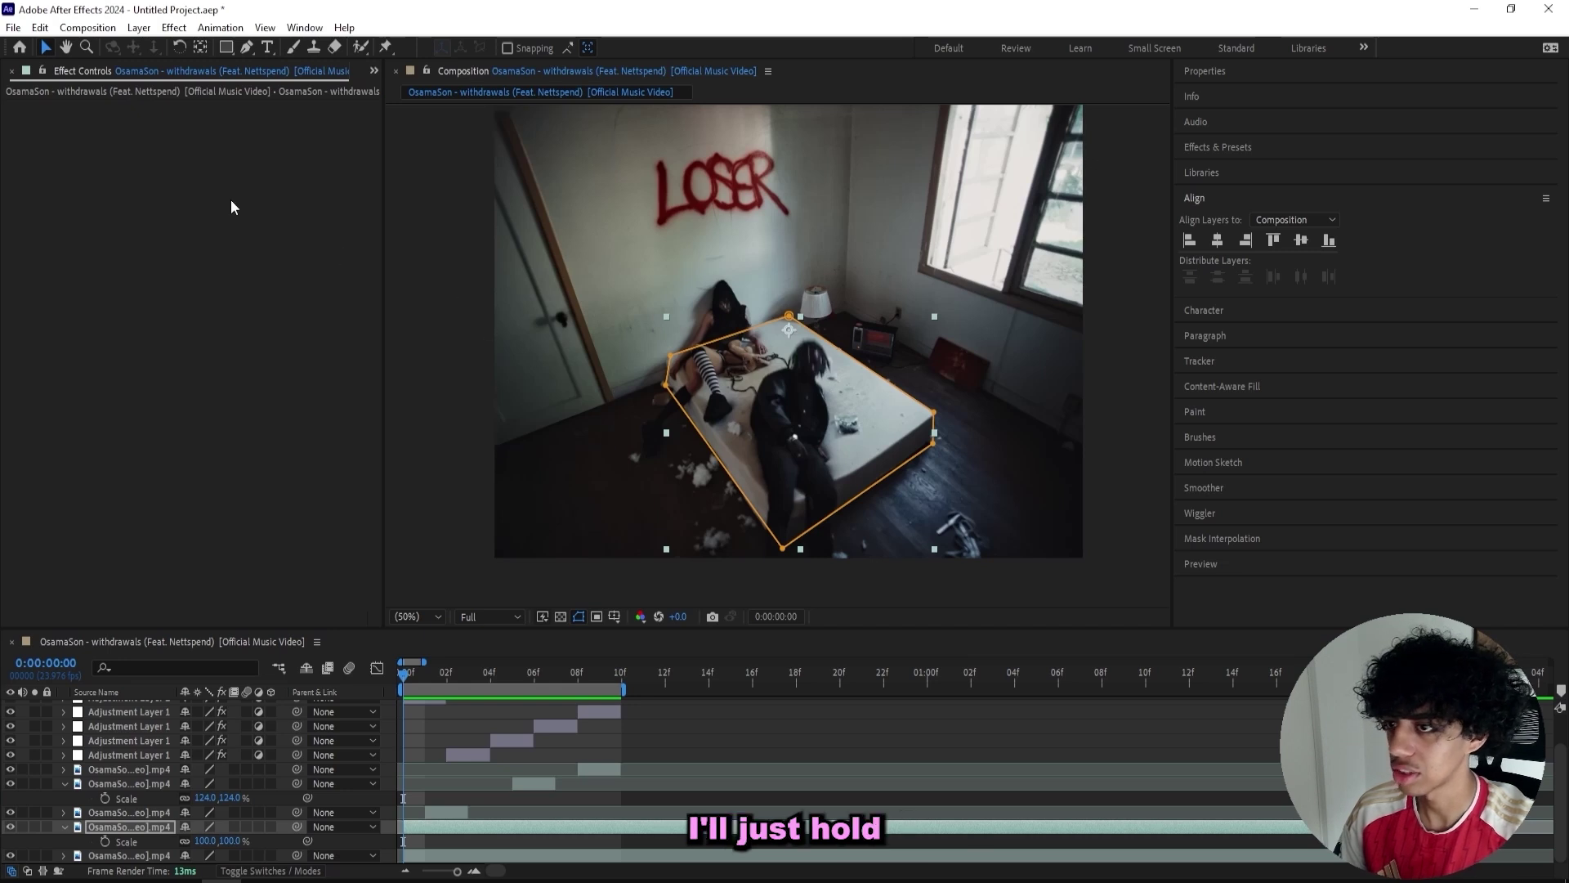
click(204, 51)
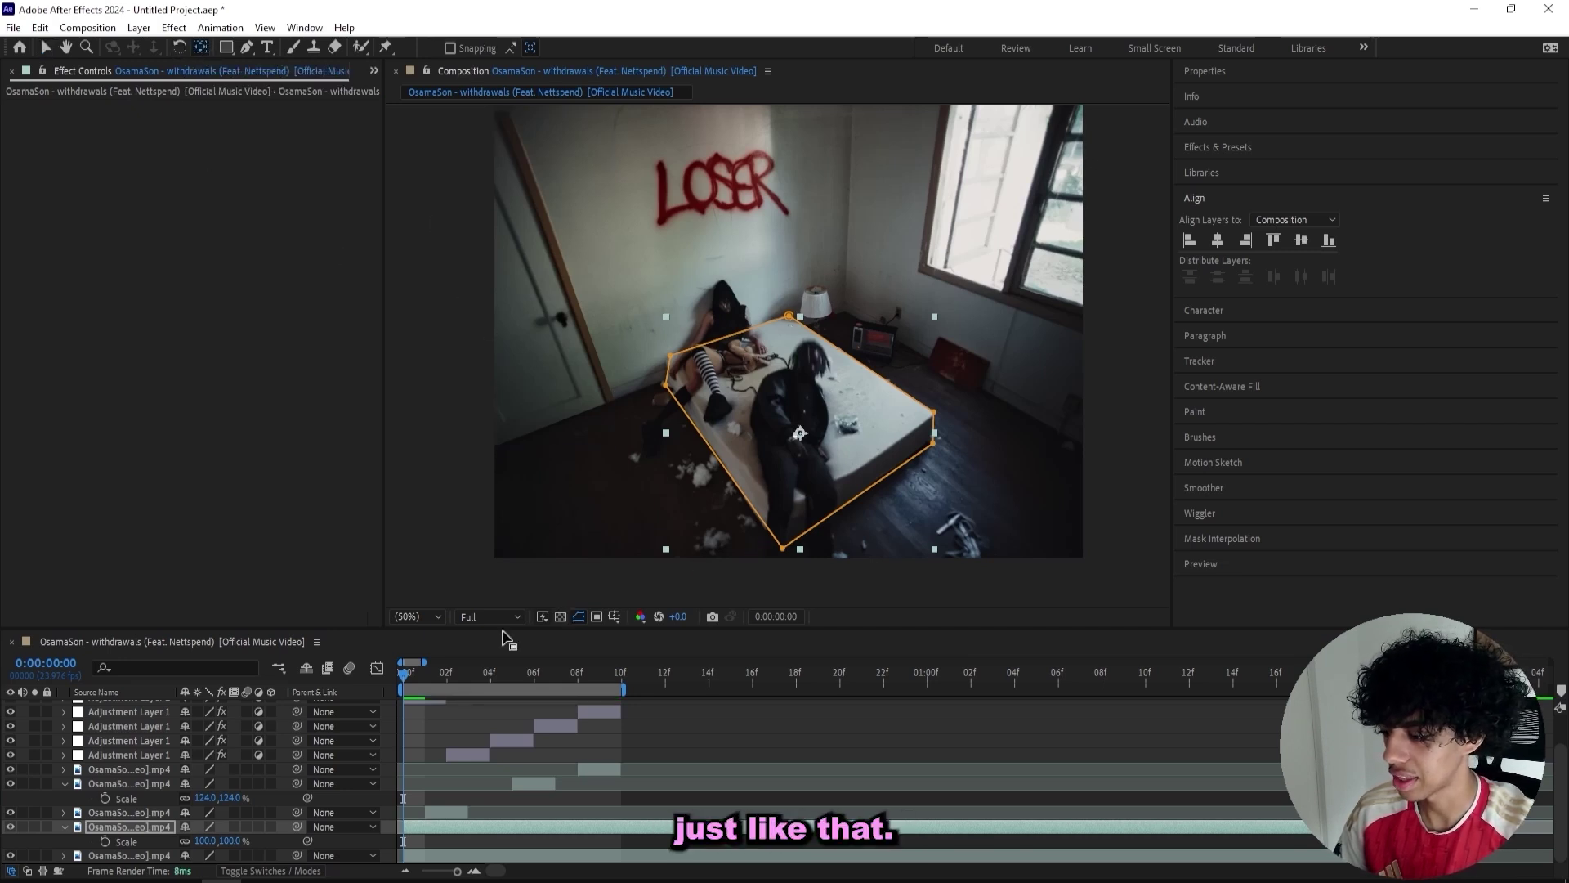
drag(234, 840, 242, 838)
drag(402, 672, 445, 674)
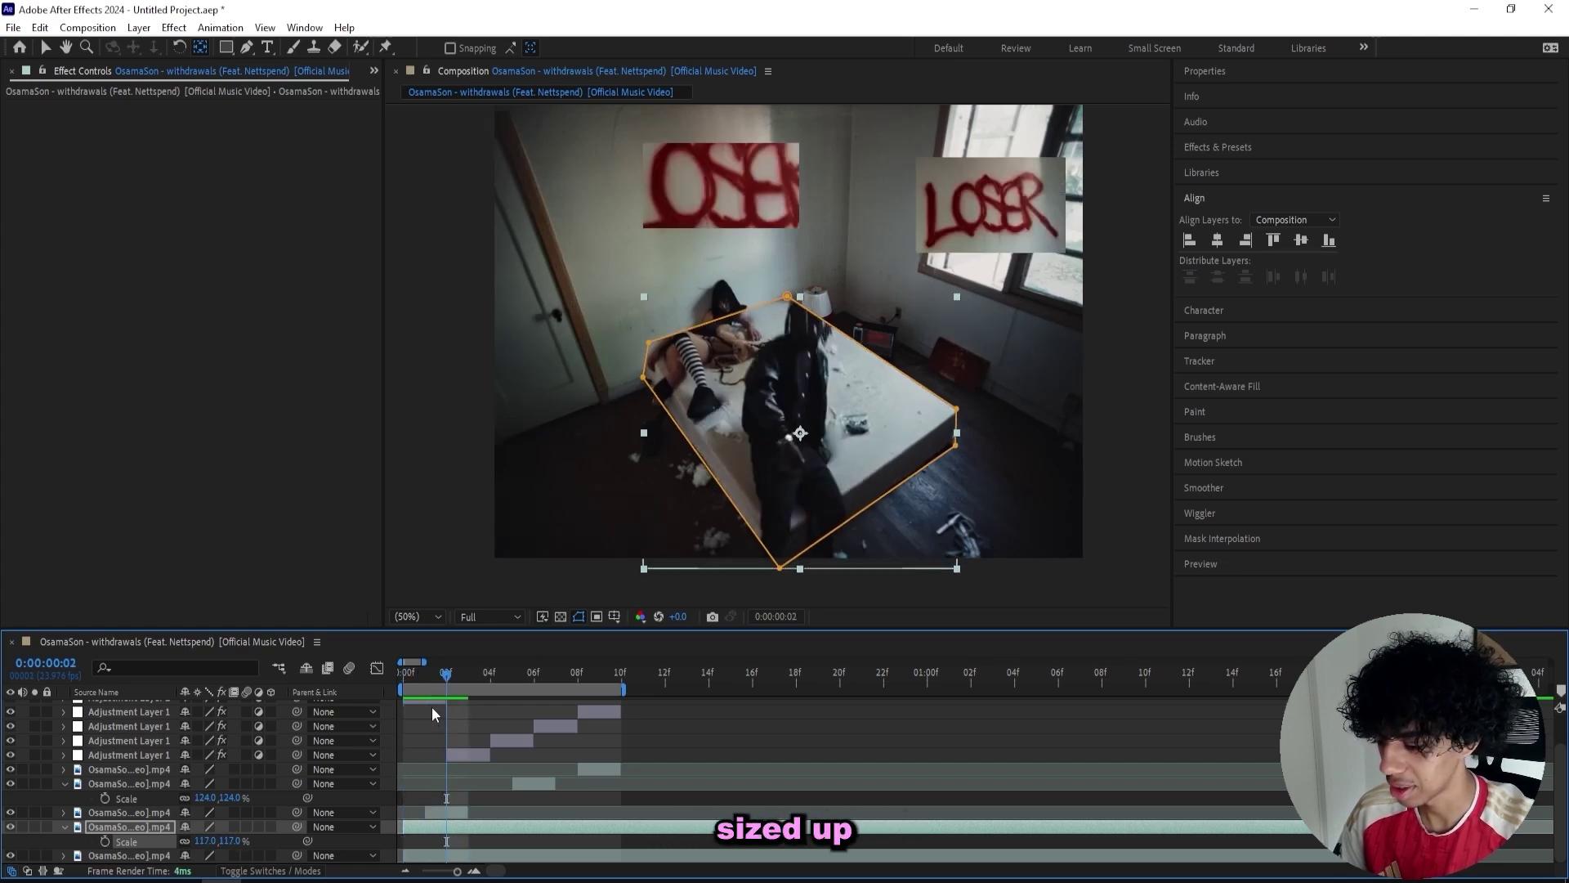
click(434, 699)
drag(433, 672, 425, 675)
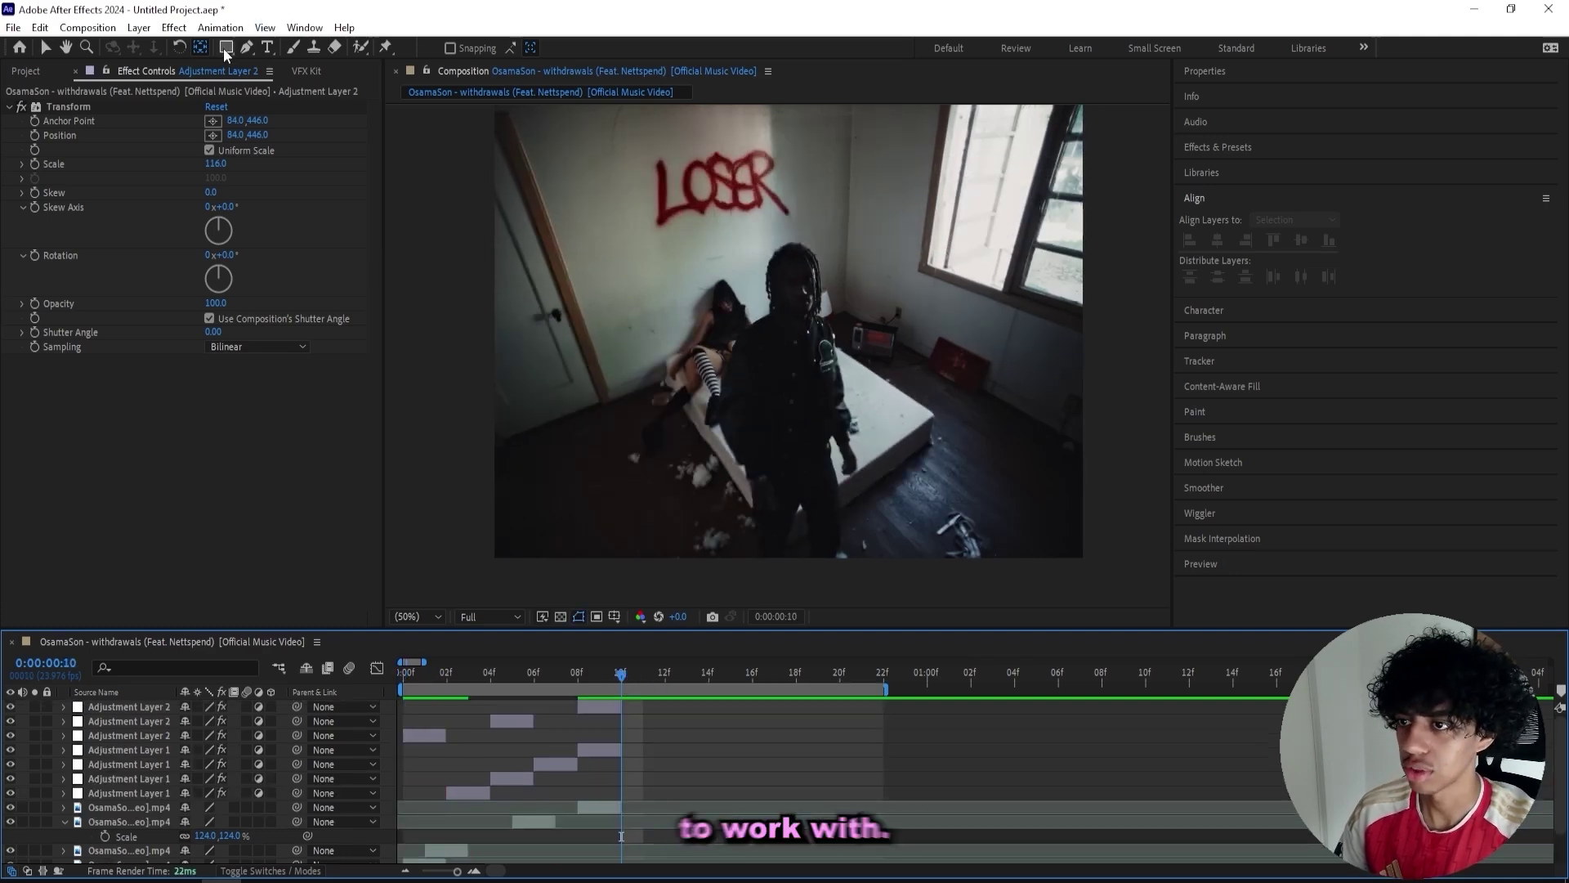
key(ctrl+alt+y)
key(ctrl+shift+d)
click(609, 720)
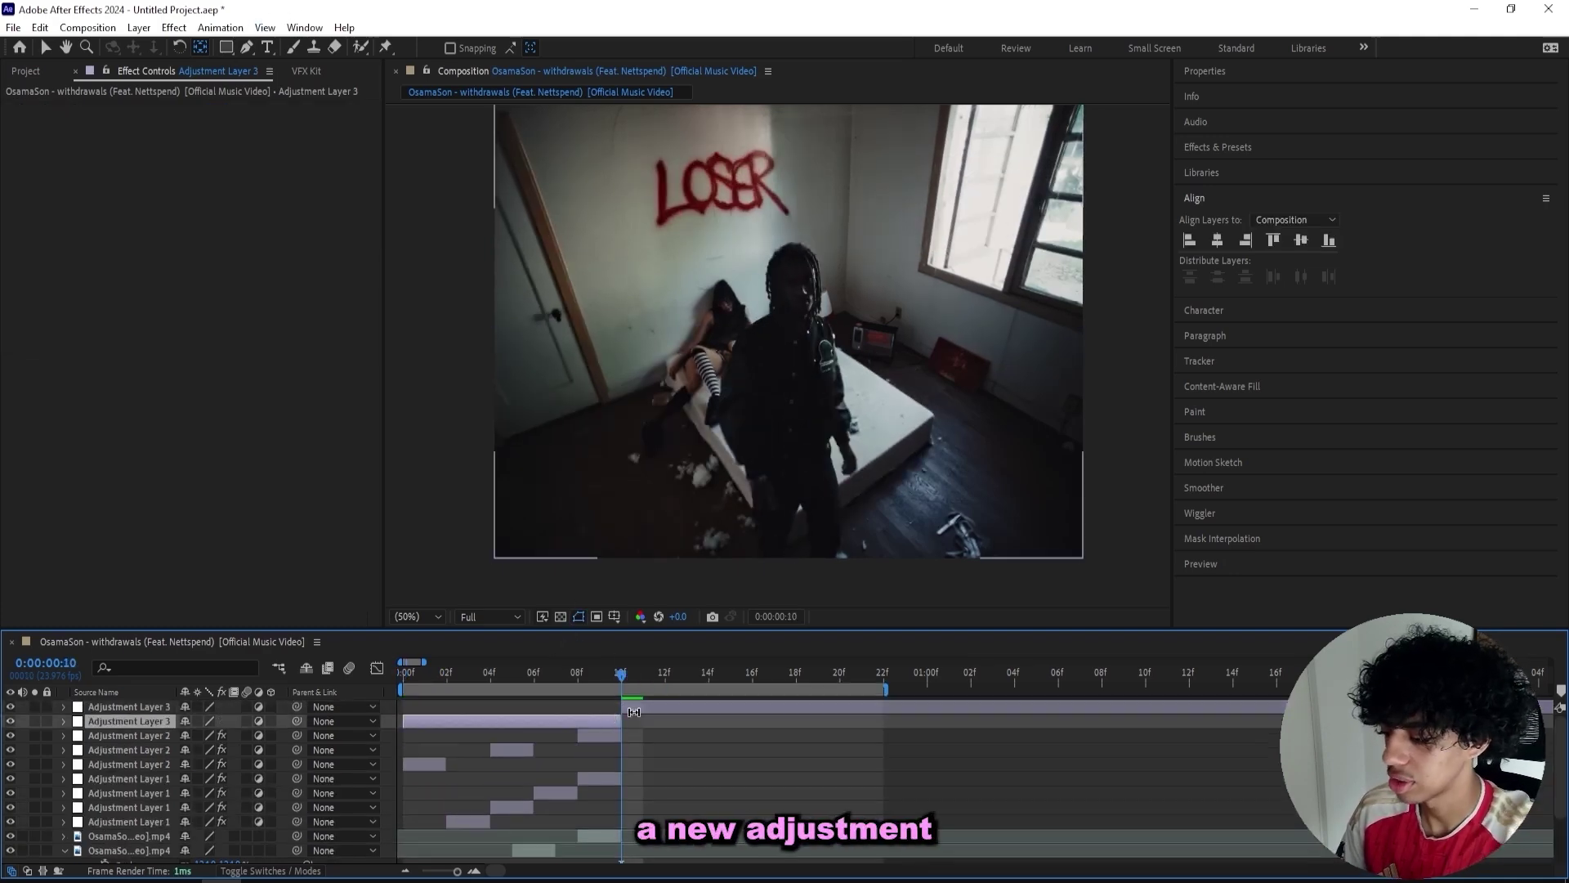
key(Delete)
click(641, 706)
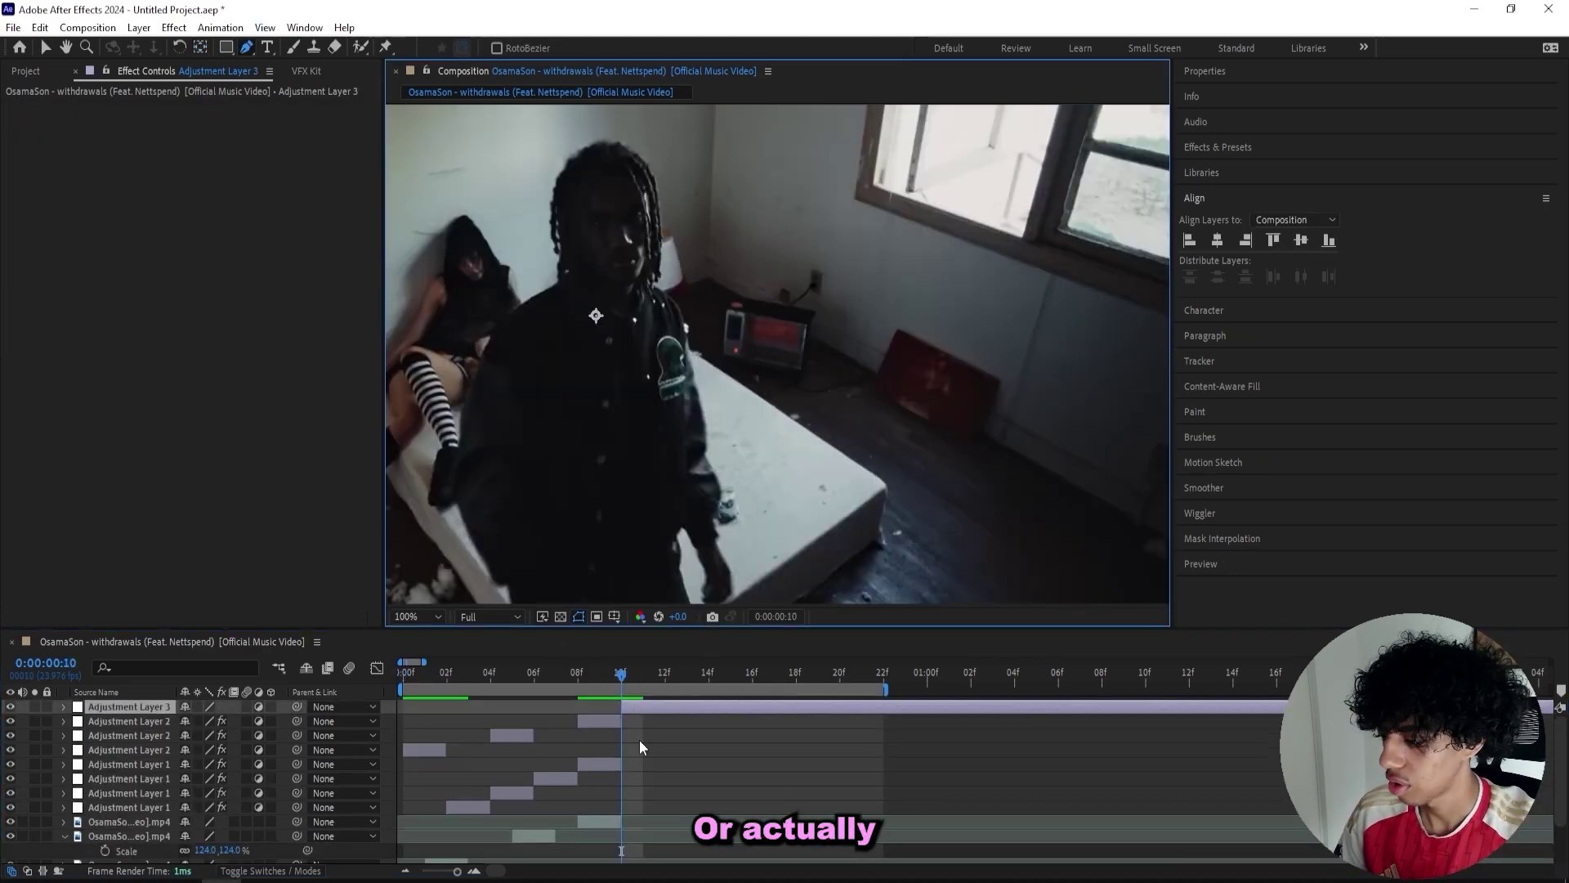
key(Delete)
click(650, 711)
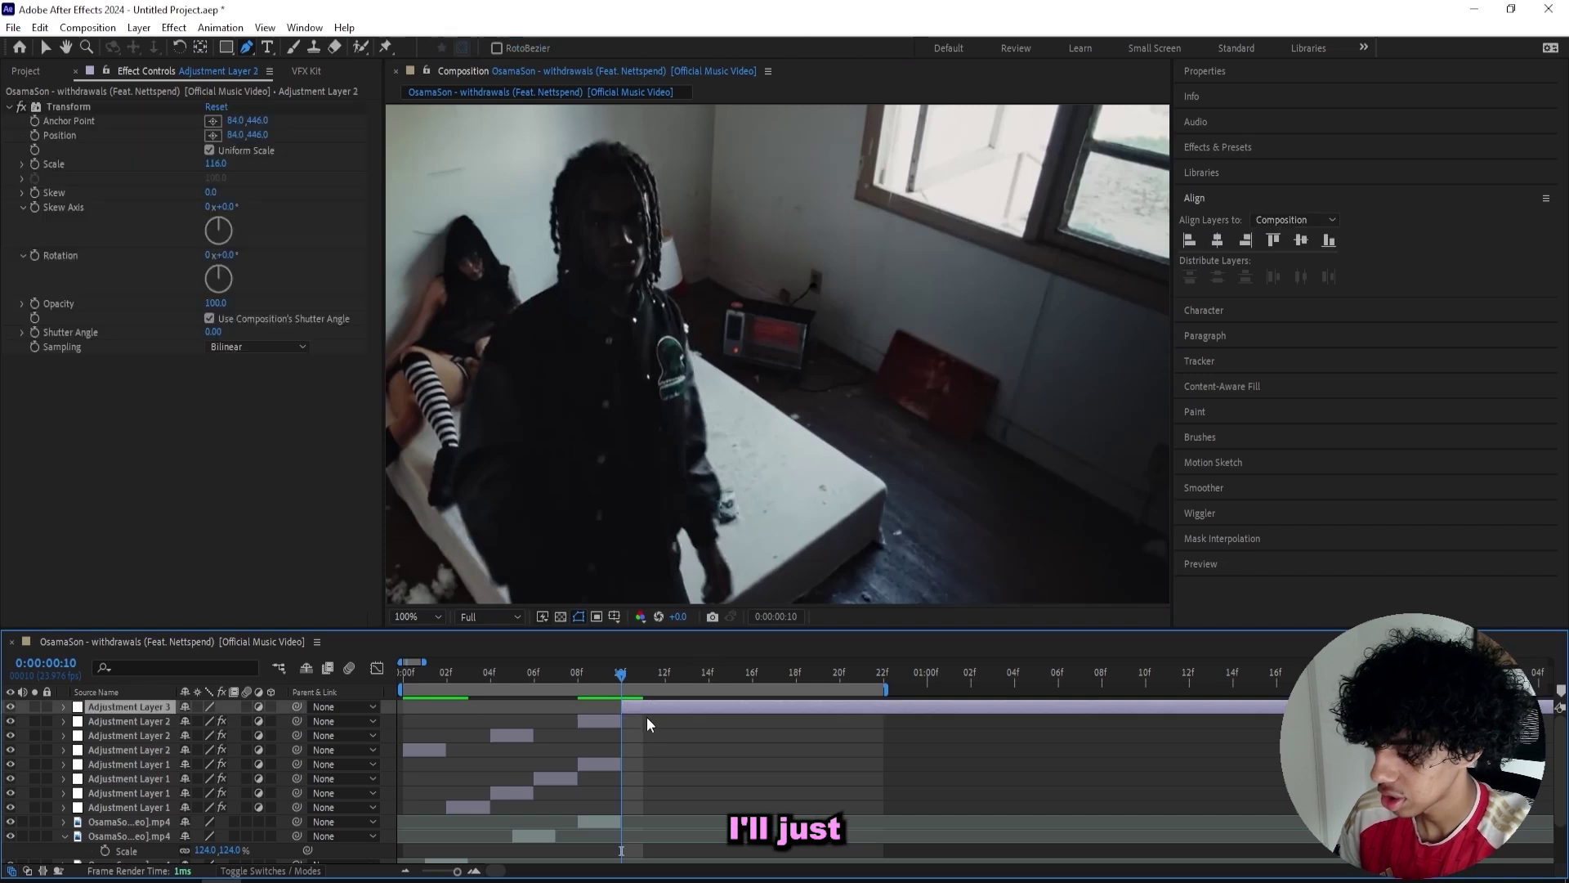
click(646, 719)
- Duplicate the full-length video layer at the bottom of the layer stack with the playhead at frame 10
scroll(646, 737, down, 2)
click(638, 869)
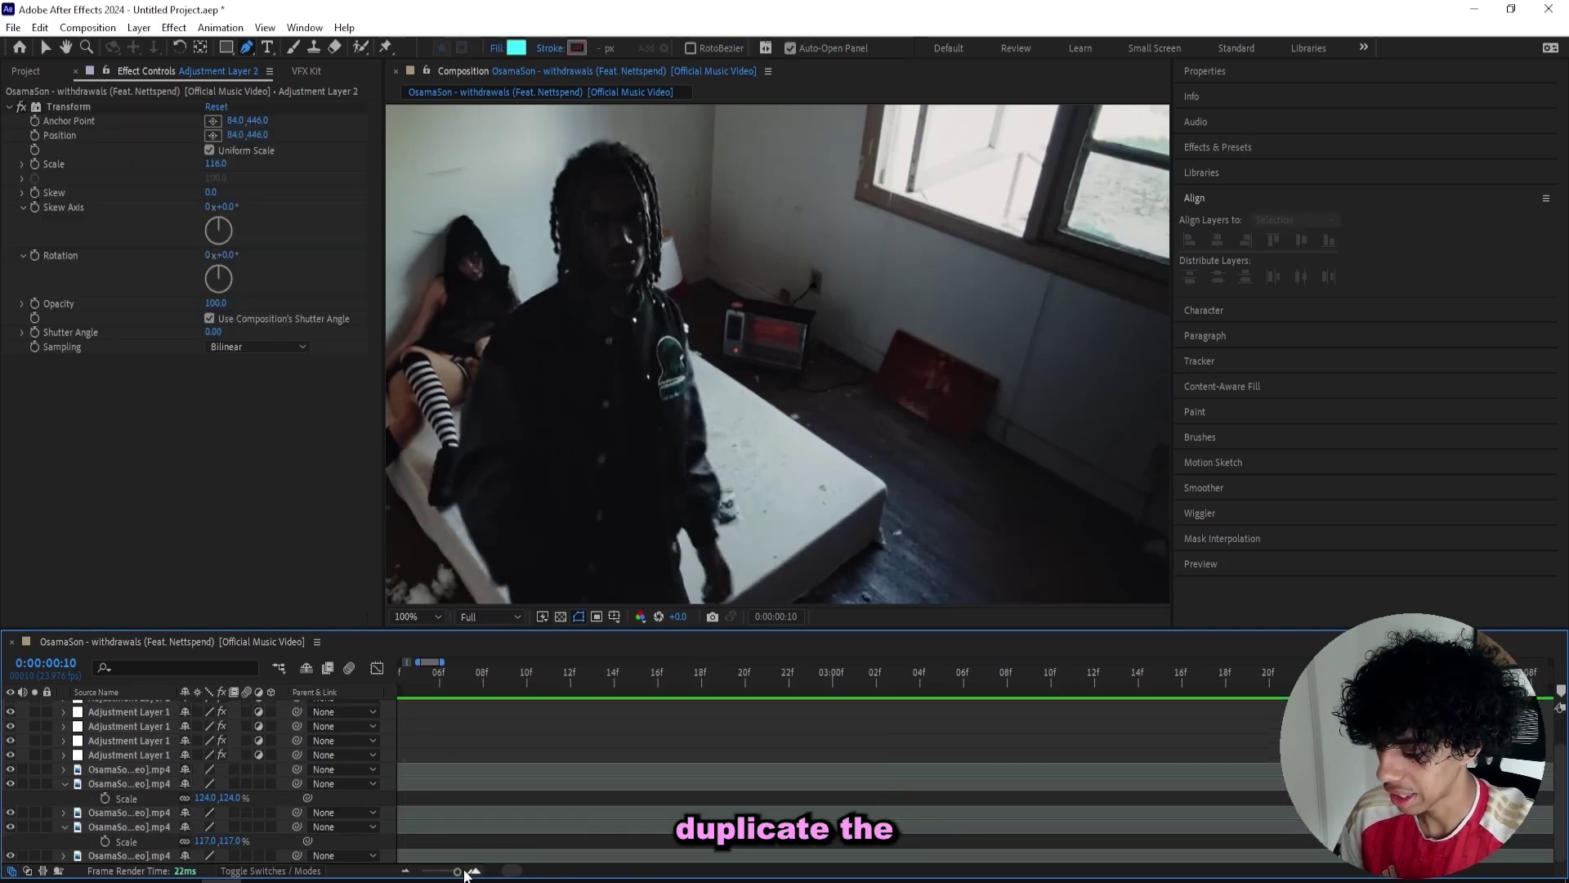
mouse_move(459, 871)
mouse_down()
mouse_move(430, 873)
mouse_move(459, 872)
mouse_up()
scroll(723, 737, right, 1)
click(727, 855)
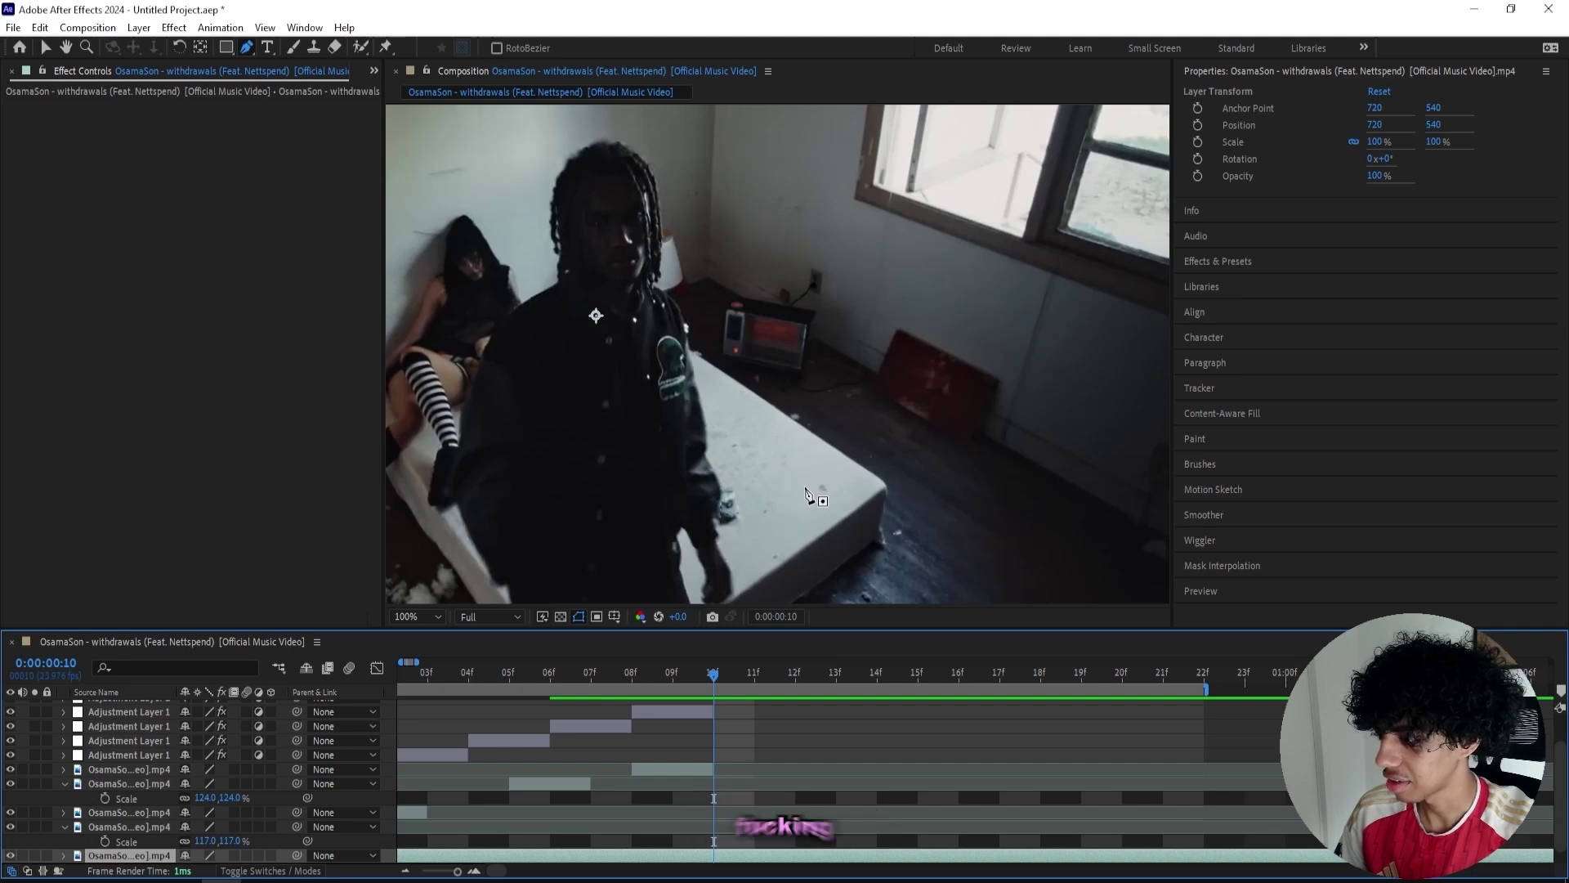
scroll(664, 783, down, 1)
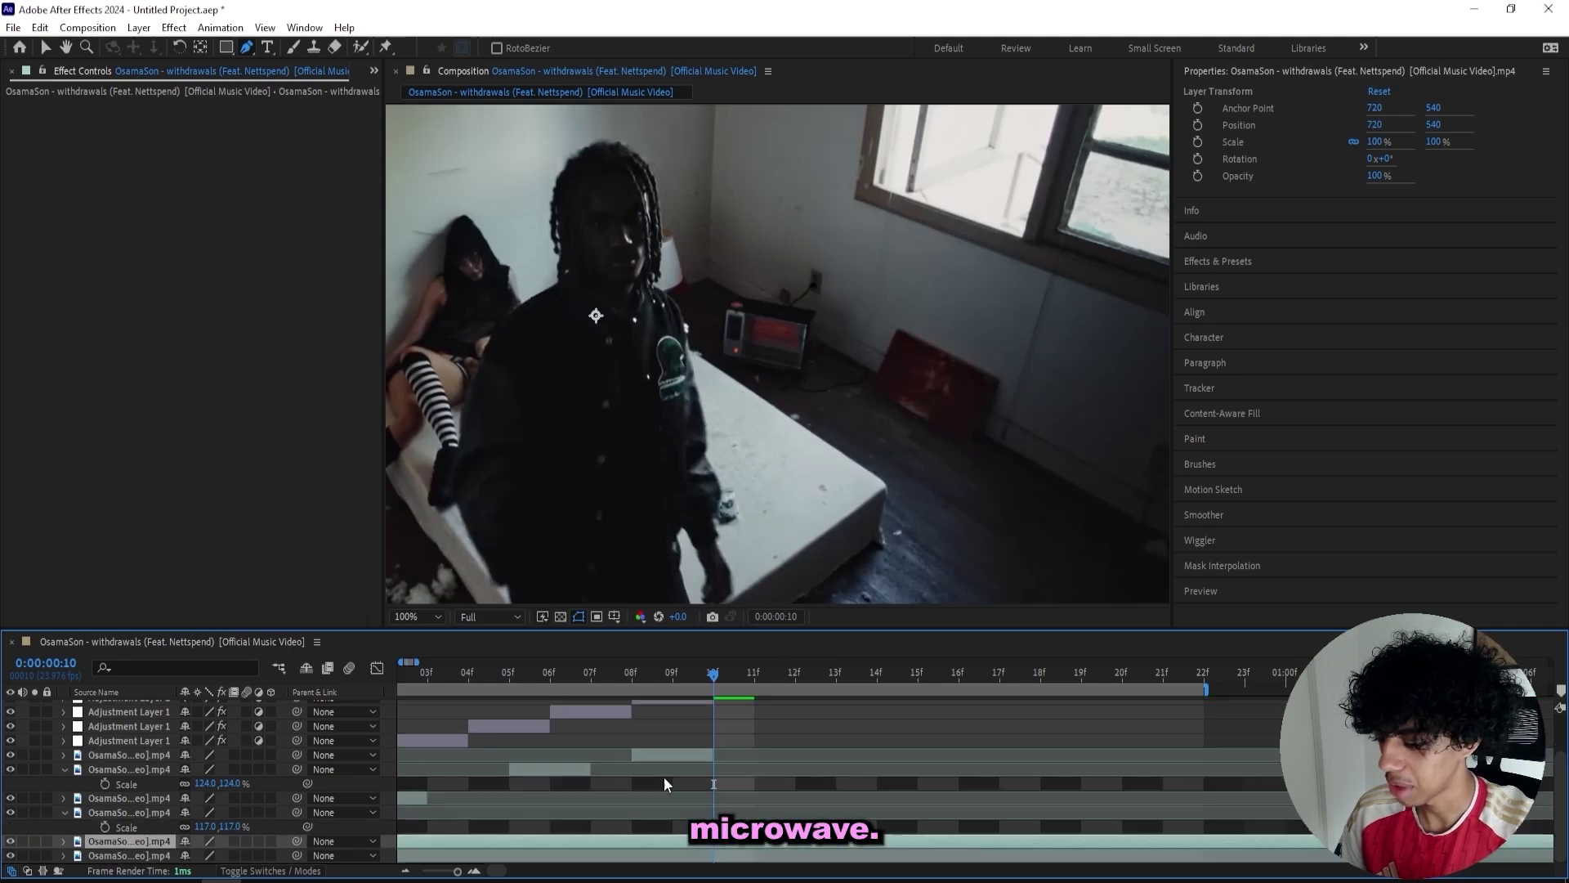
- Draw a closed five-point Pen tool mask around the microwave on the new video copy at frame 10
click(805, 377)
click(818, 311)
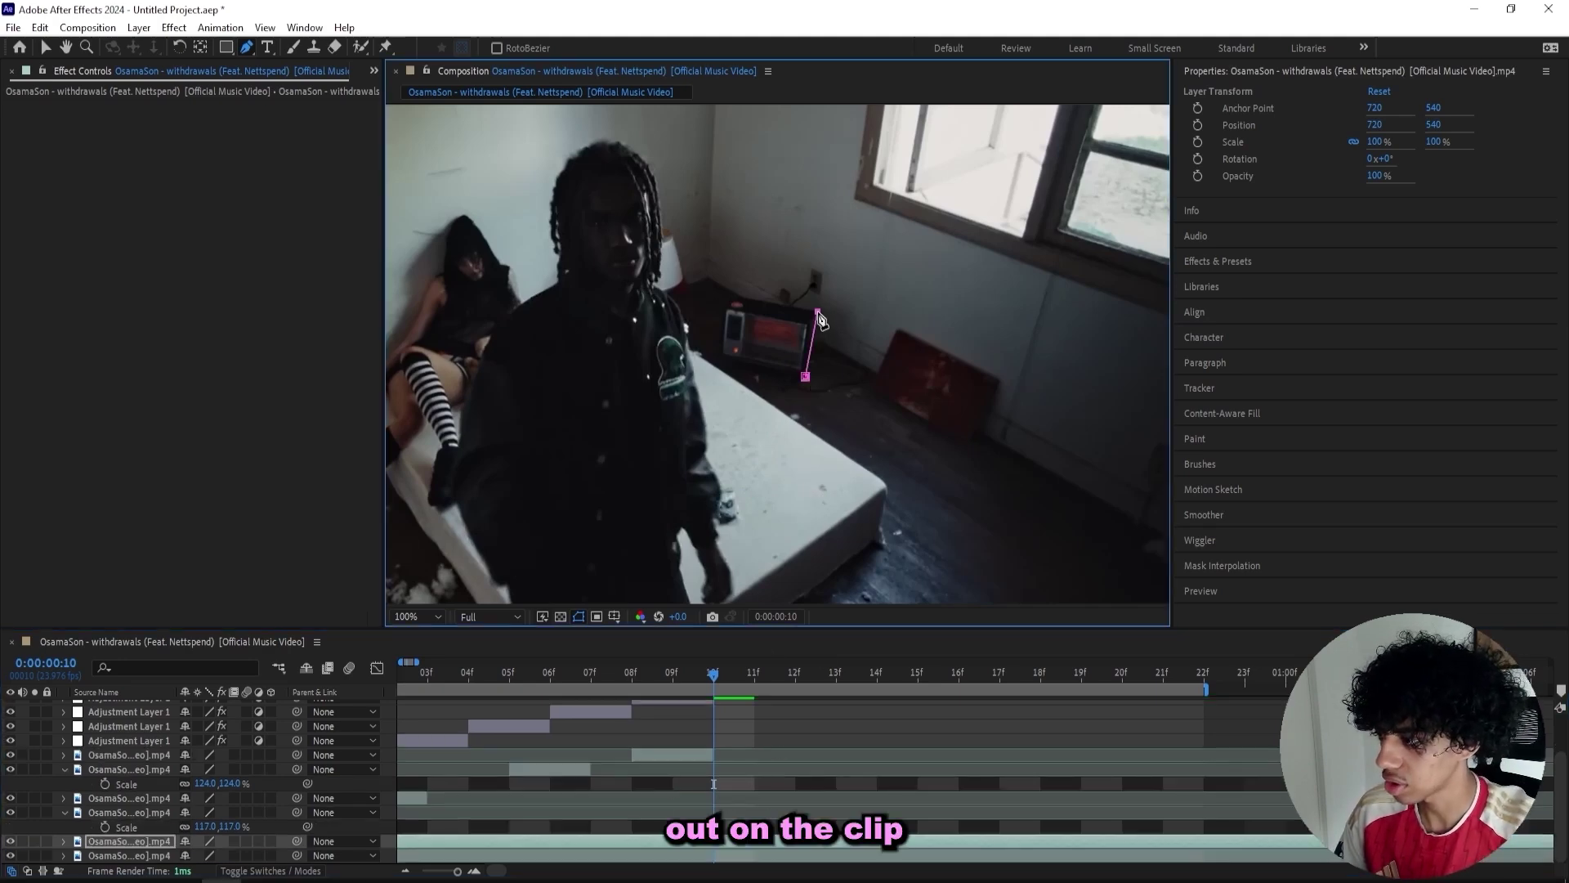
click(740, 294)
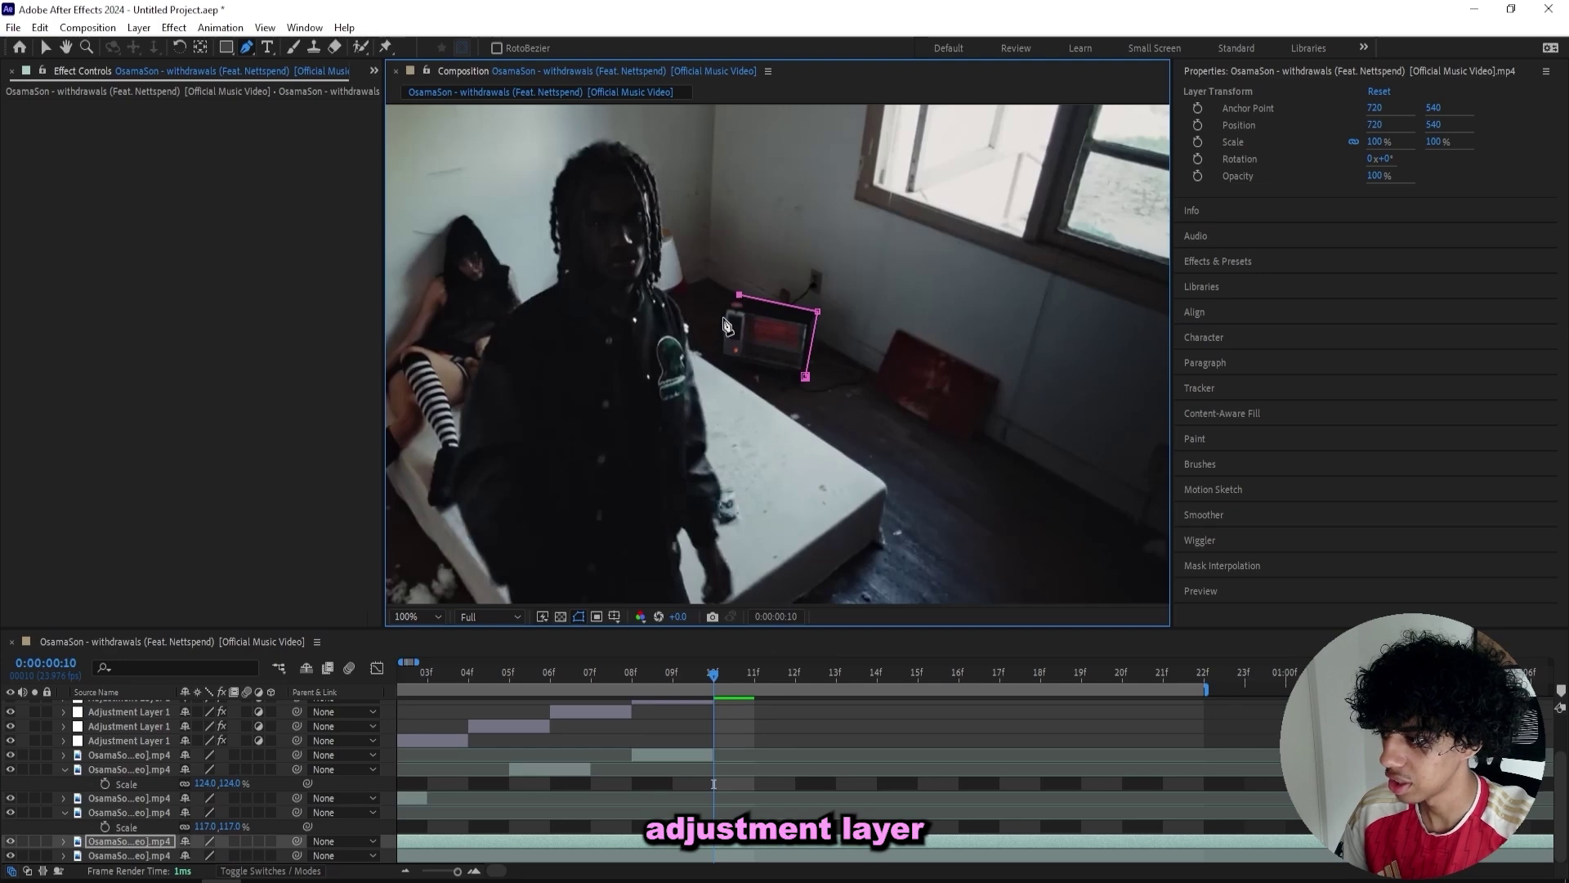
click(727, 309)
click(723, 361)
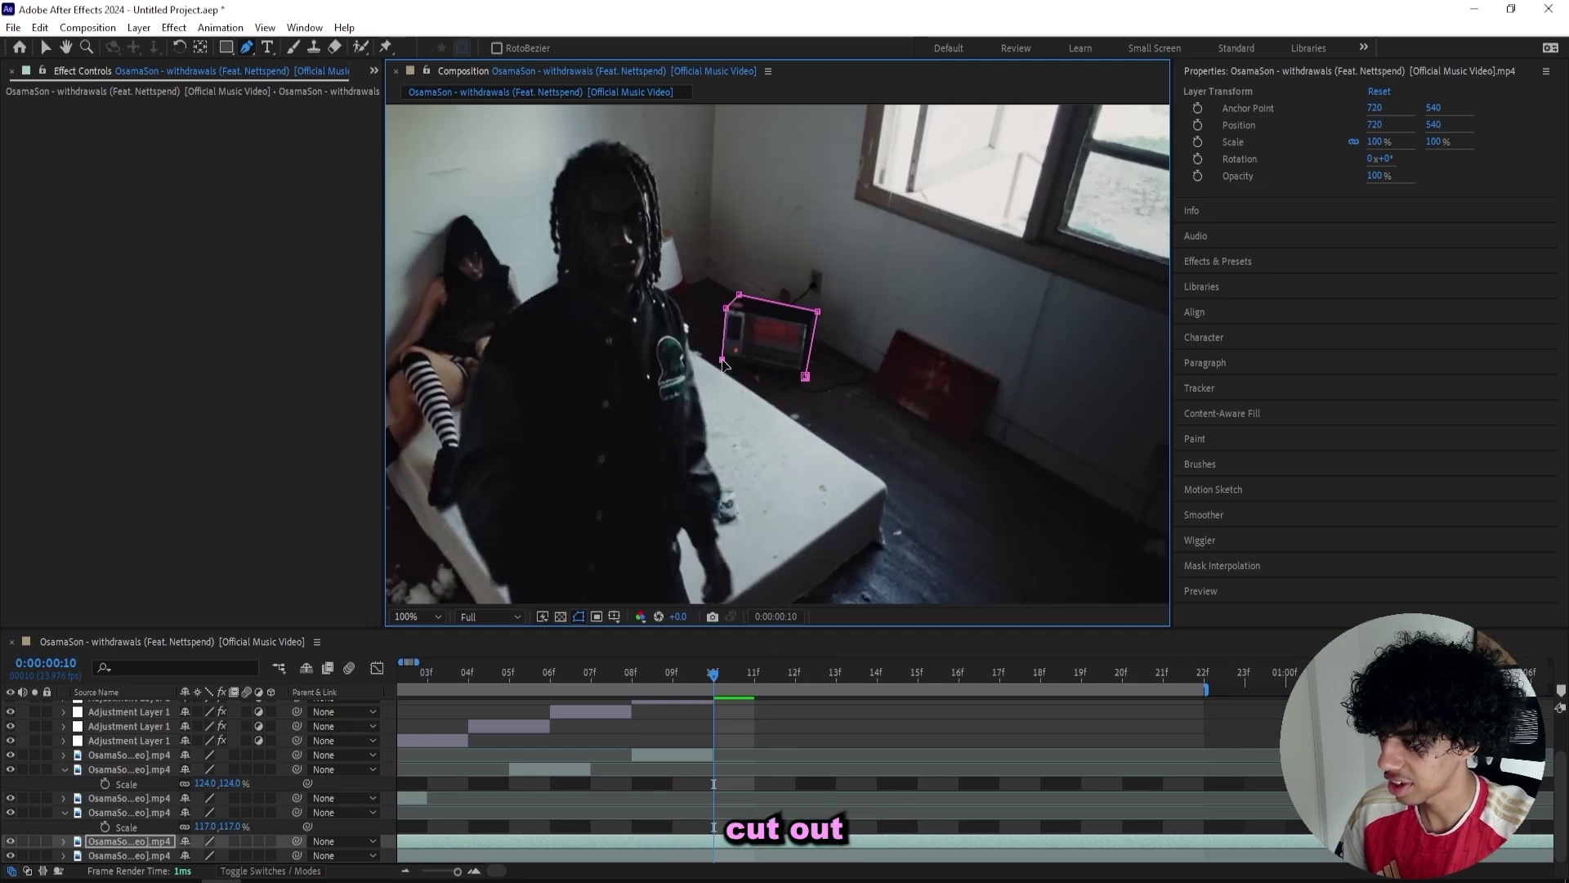
click(806, 377)
key(v)
key(comma)
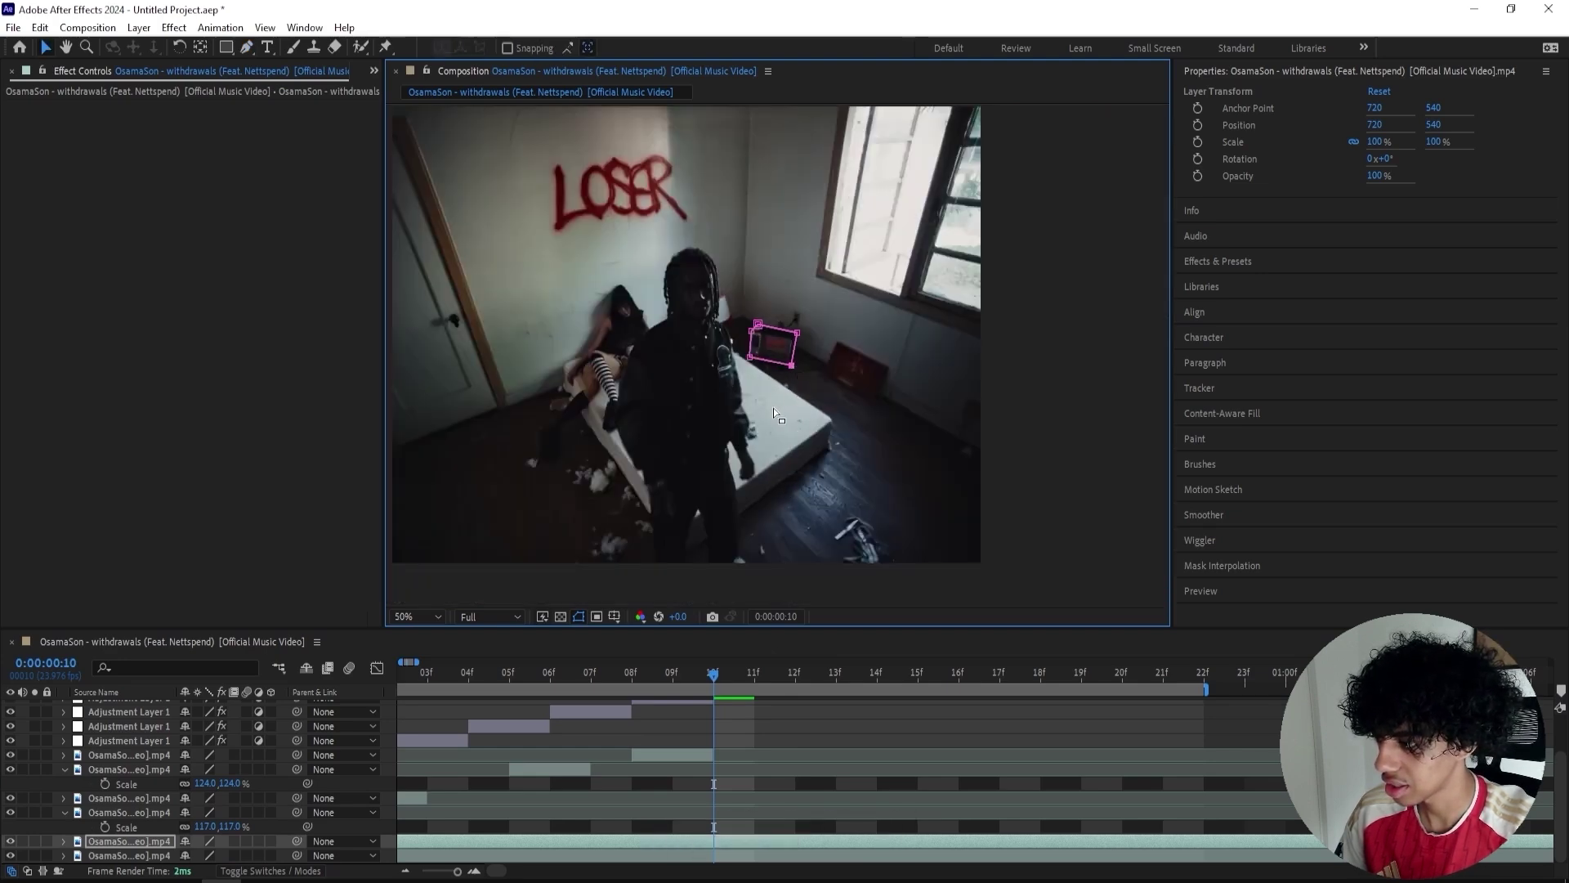
- Trim the start of the masked microwave copy to frame 10 and move the microwave onto the floor near the mattress corner
double_click(773, 345)
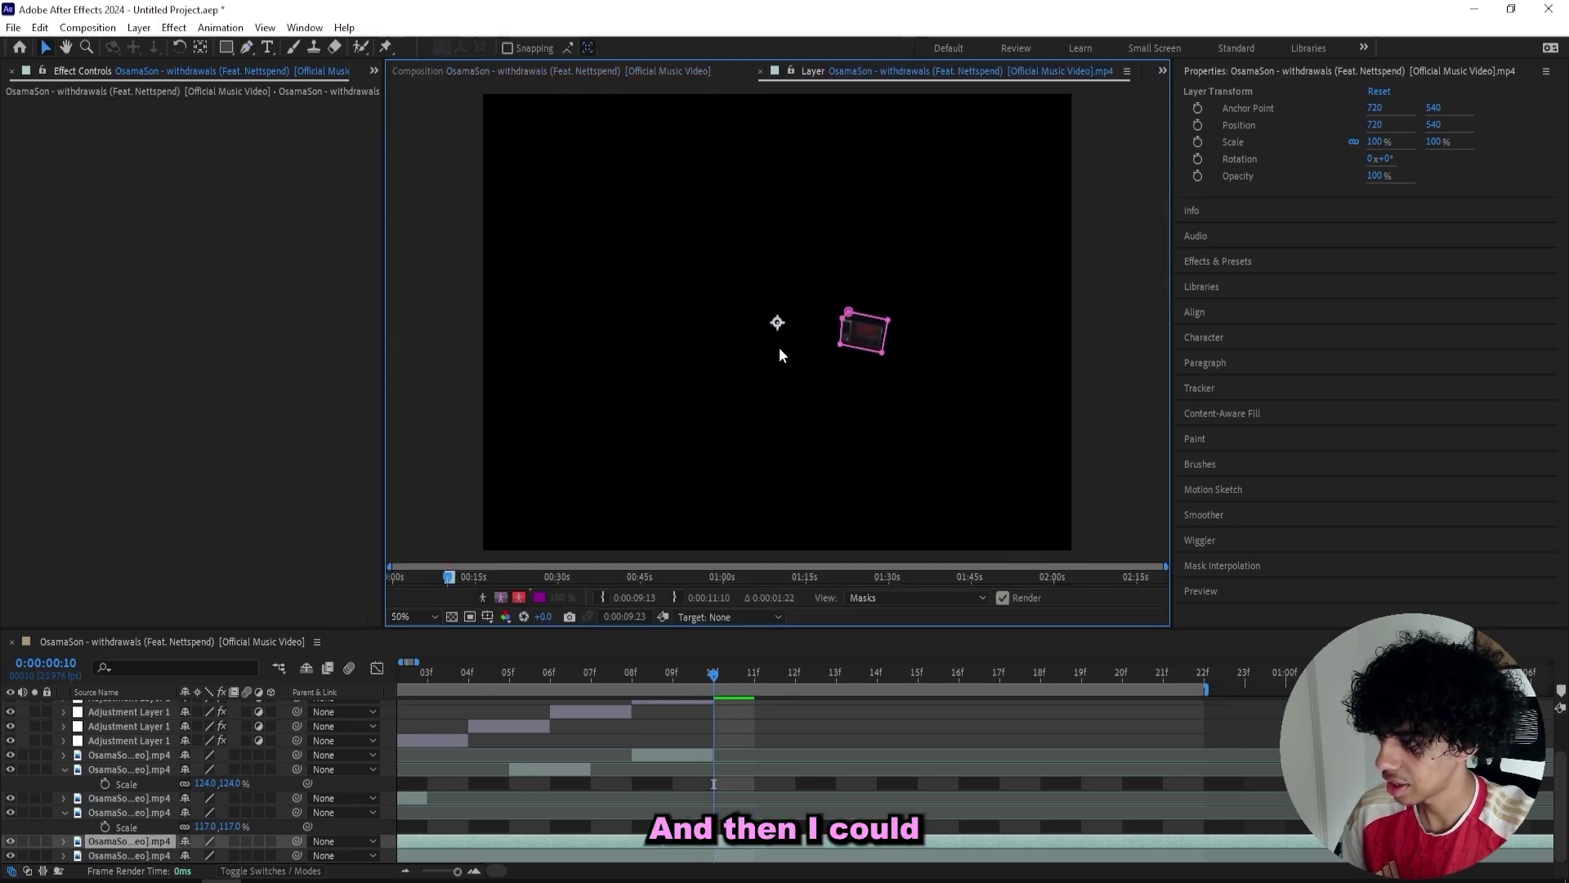
click(759, 71)
key(alt+bracketleft)
drag(781, 343, 873, 404)
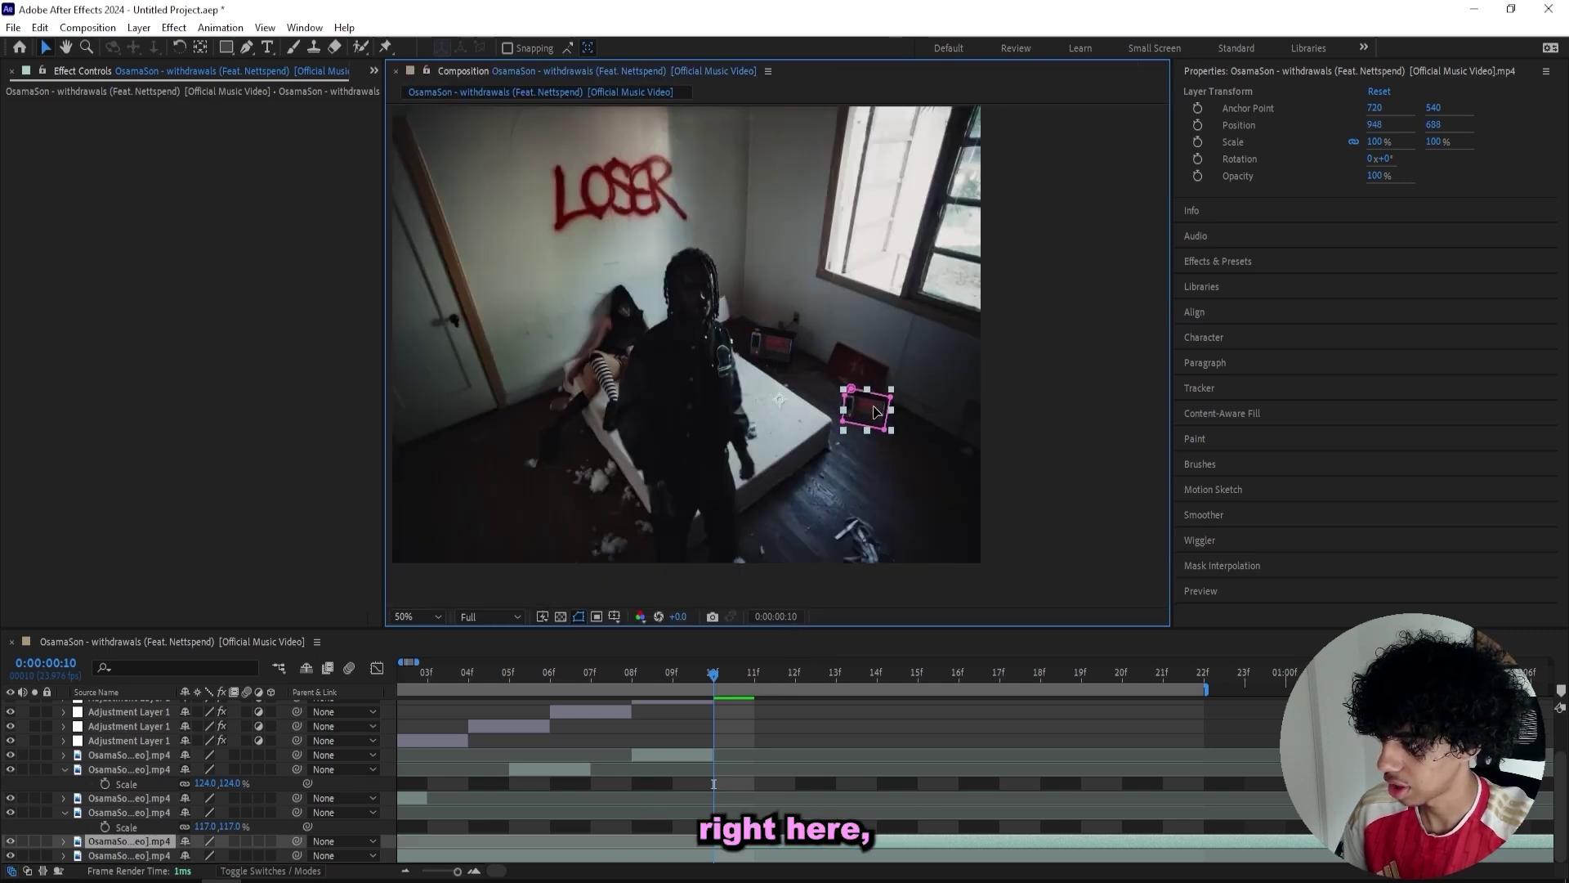
- Scale the microwave copy to 147% and reposition it on the floor to about 894, 708
key(s)
mouse_move(232, 855)
mouse_down()
mouse_move(266, 847)
mouse_move(238, 854)
mouse_up()
click(531, 619)
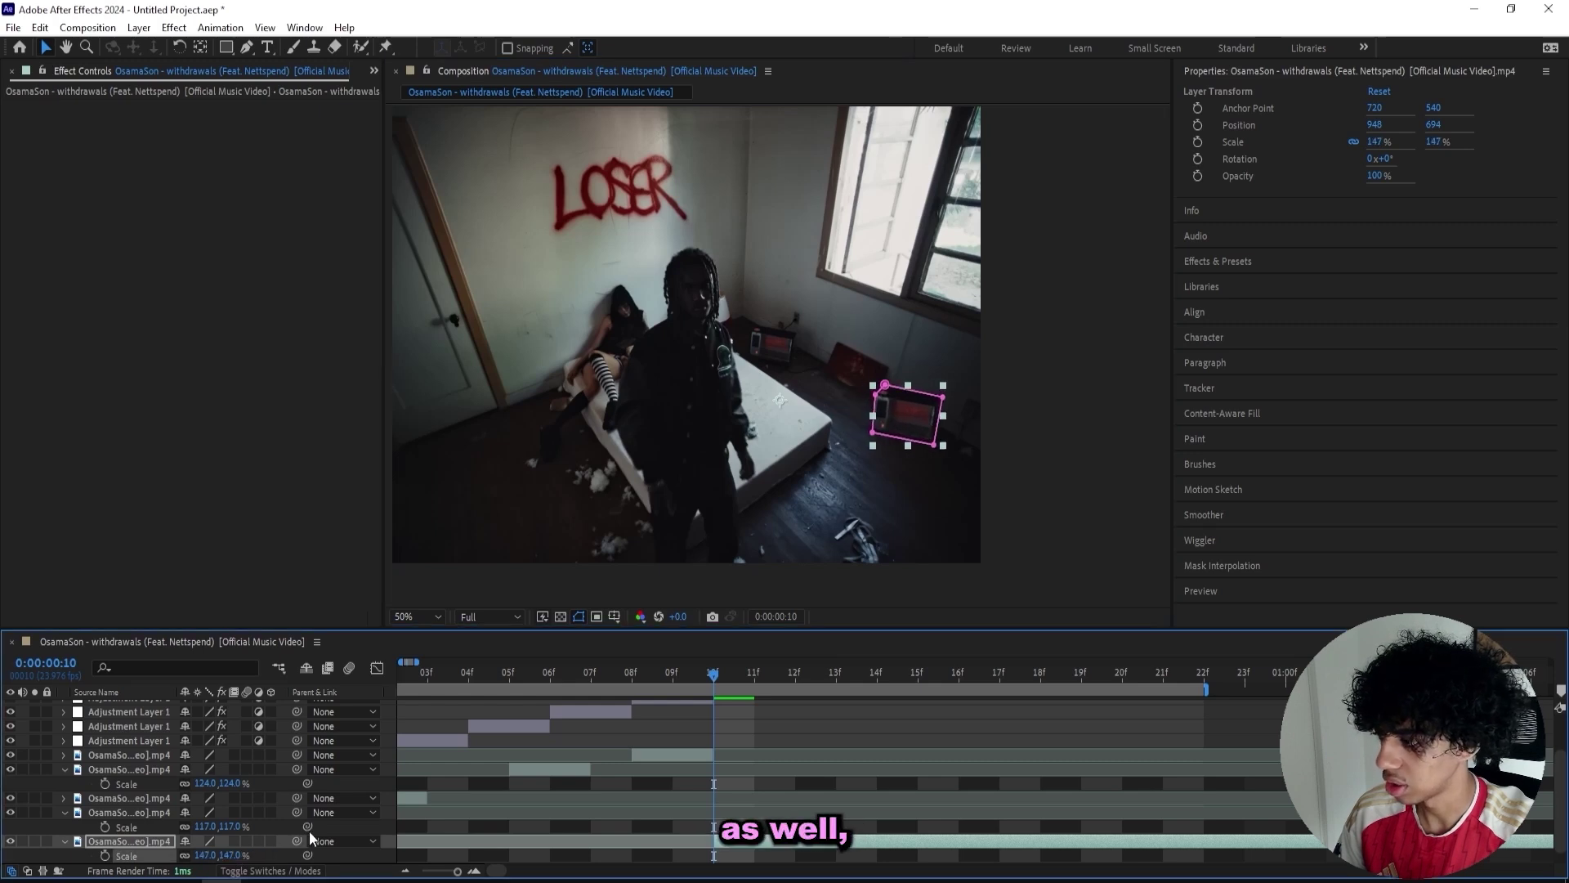
mouse_move(910, 421)
mouse_down()
mouse_move(874, 422)
mouse_move(888, 428)
mouse_up()
- Shorten the microwave clip to end at frame 12 and place a two-frame duplicate of it starting at frame 14
drag(754, 677, 795, 687)
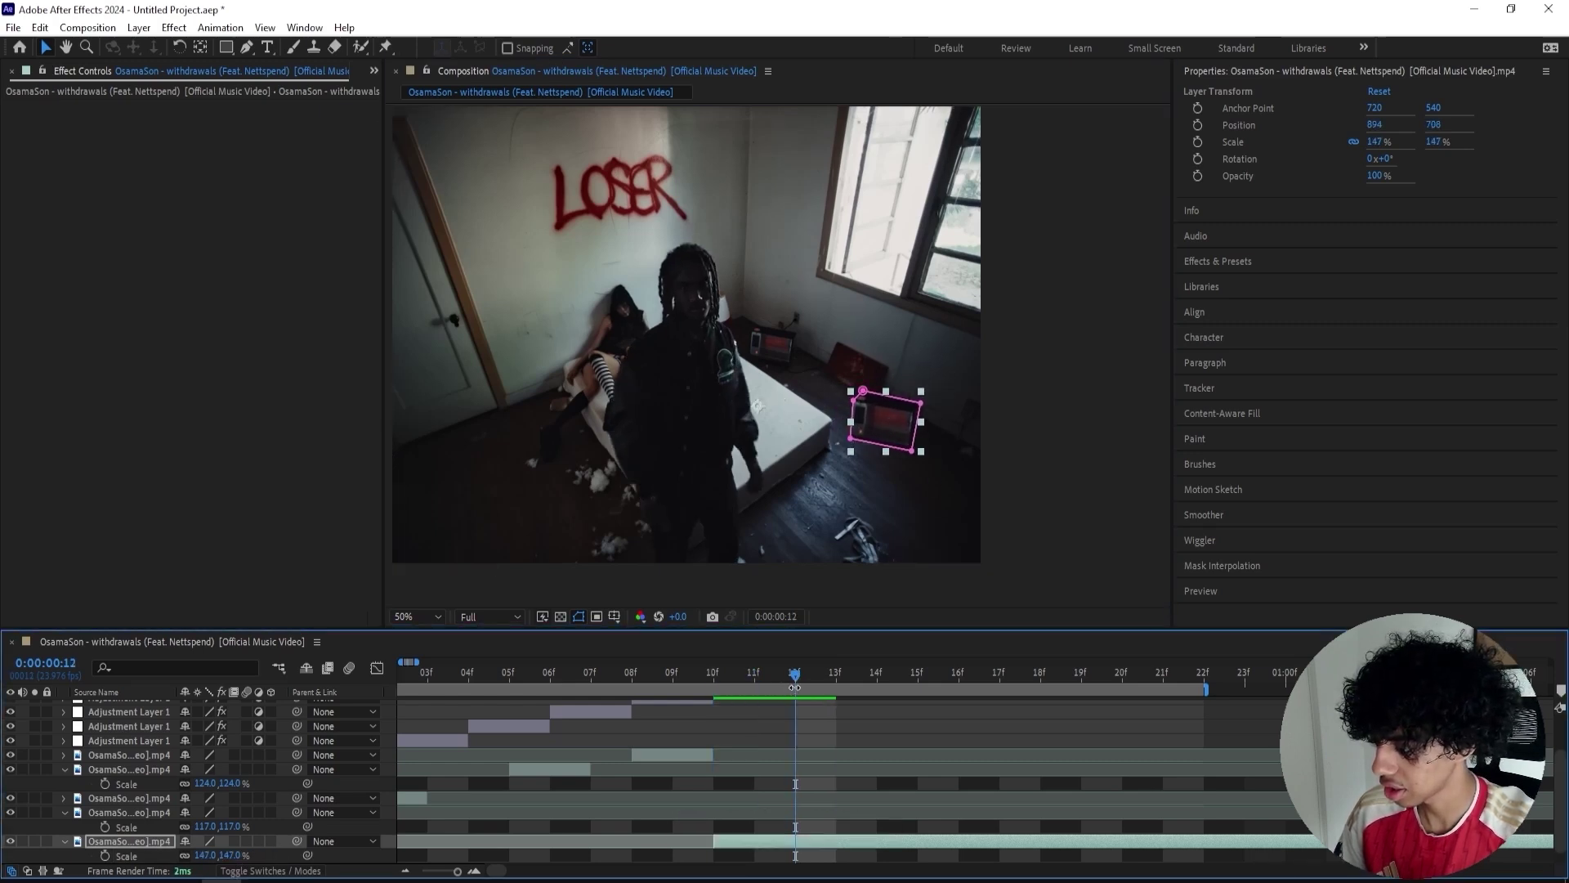
key(ctrl+shift+d)
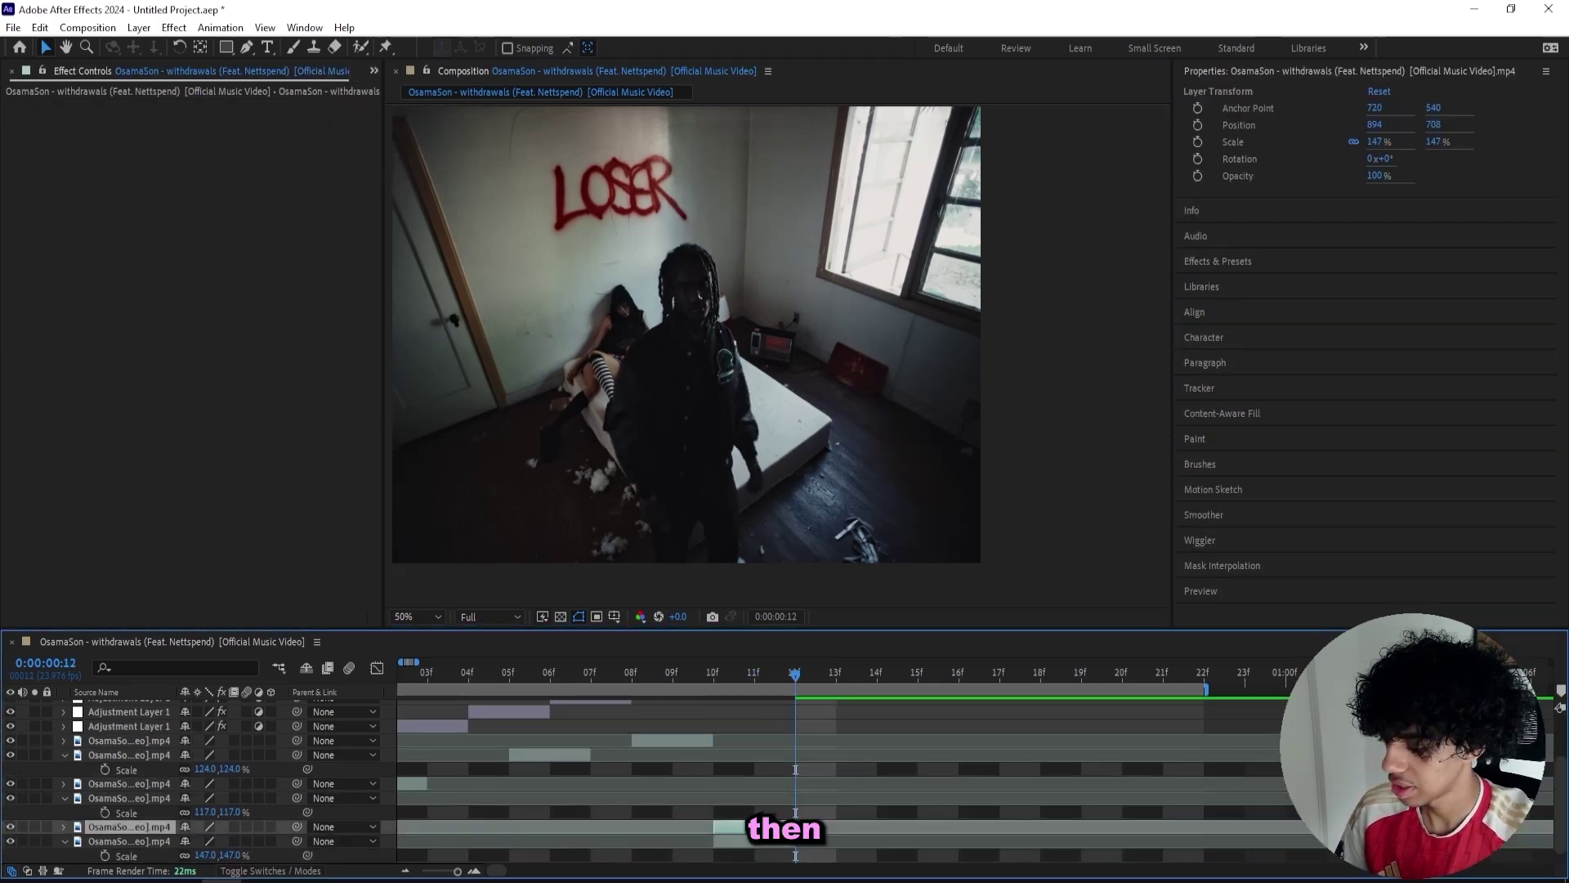
drag(769, 828, 932, 828)
drag(917, 673, 881, 680)
- Move the frame-14 microwave clip onto the floor by the door and rotate it to -44° around a centred anchor point
drag(890, 417, 474, 447)
scroll(522, 406, down, 2)
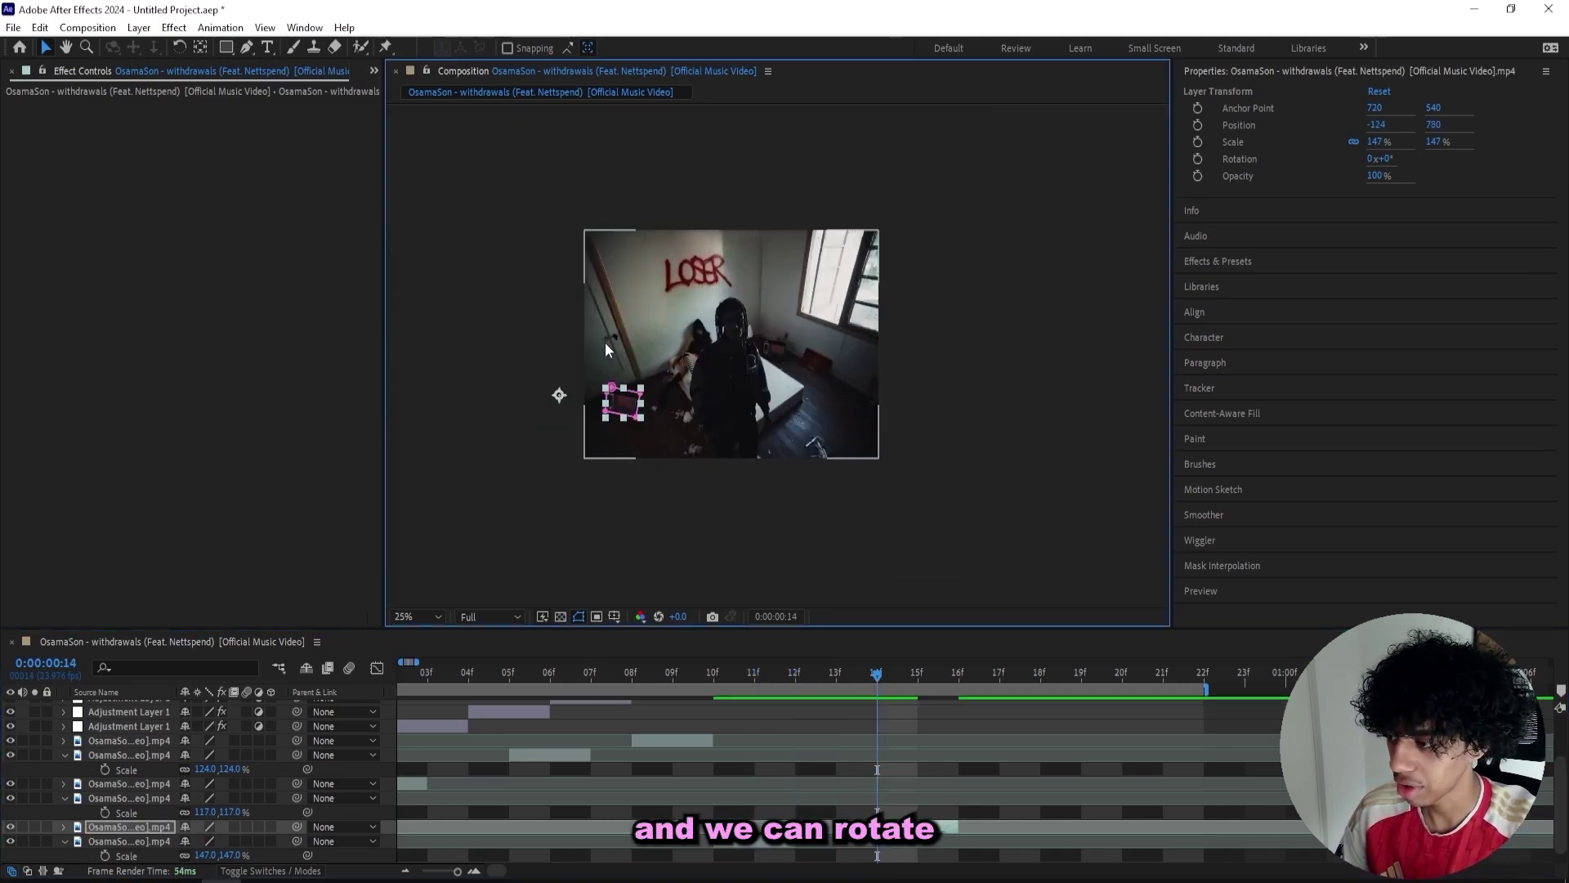
key(y)
drag(560, 397, 618, 405)
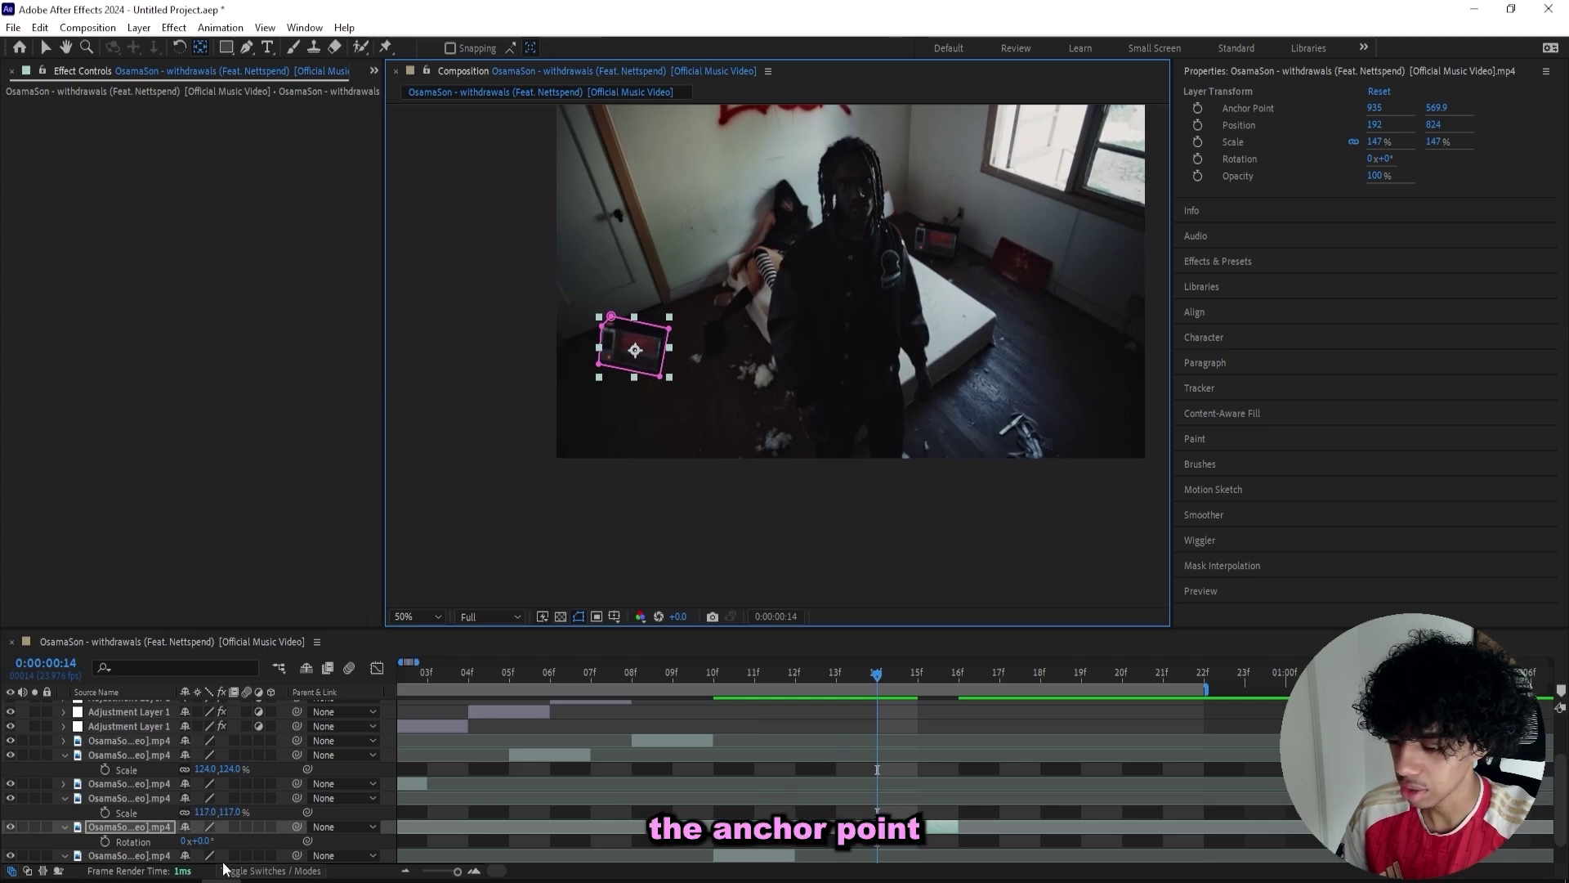
drag(204, 842, 171, 845)
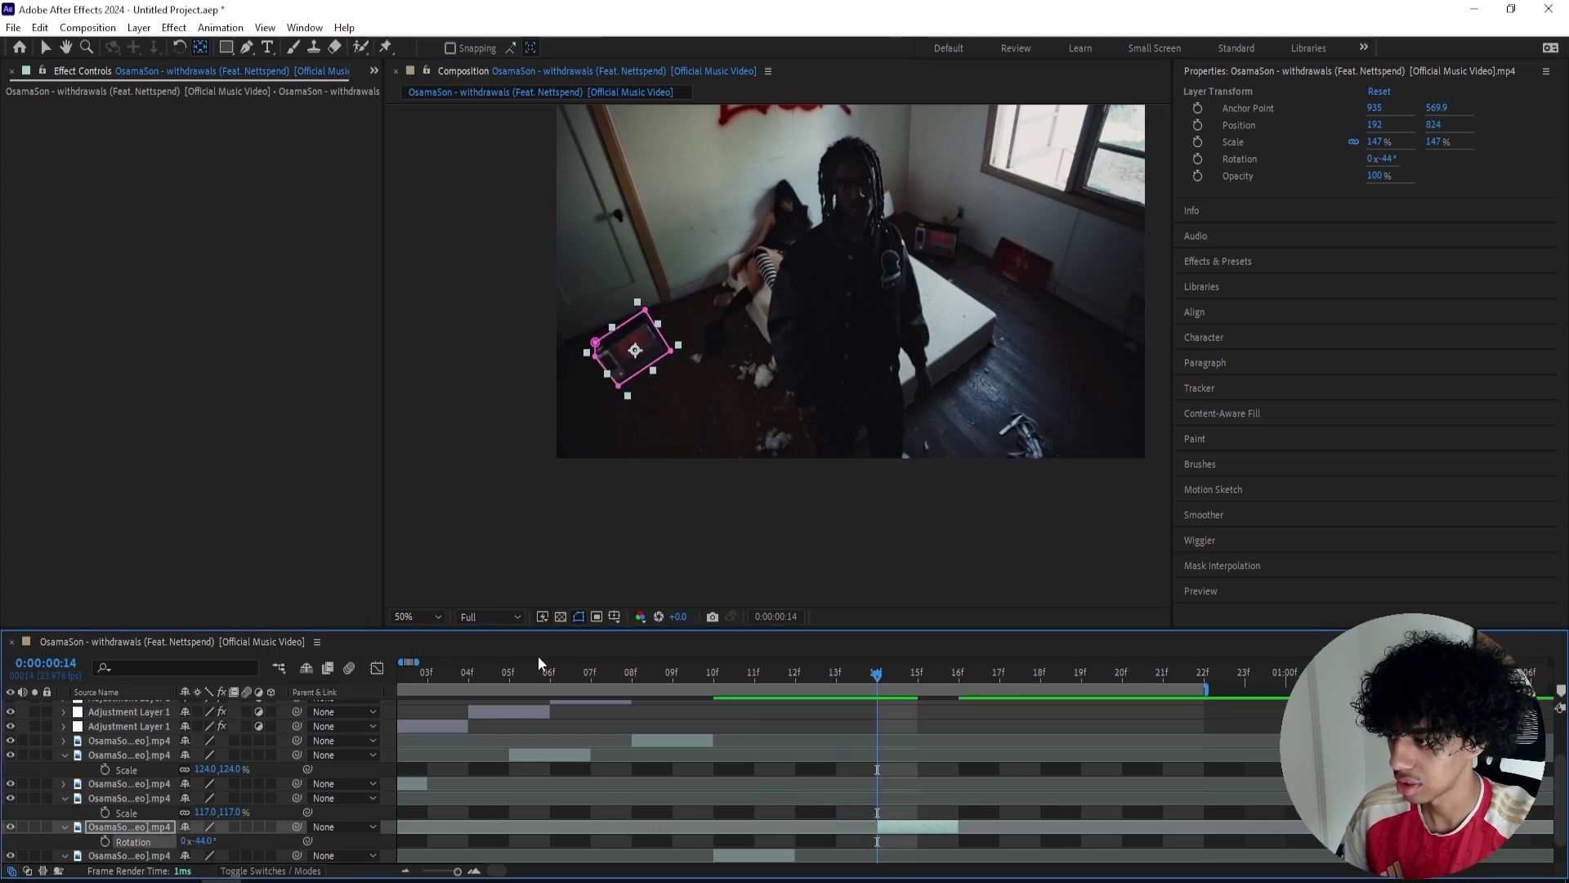
key(v)
- Centre the anchor point on the displaced LOSER graffiti clip at frame 1 and rotate the clip around it
drag(878, 679, 453, 670)
key(comma)
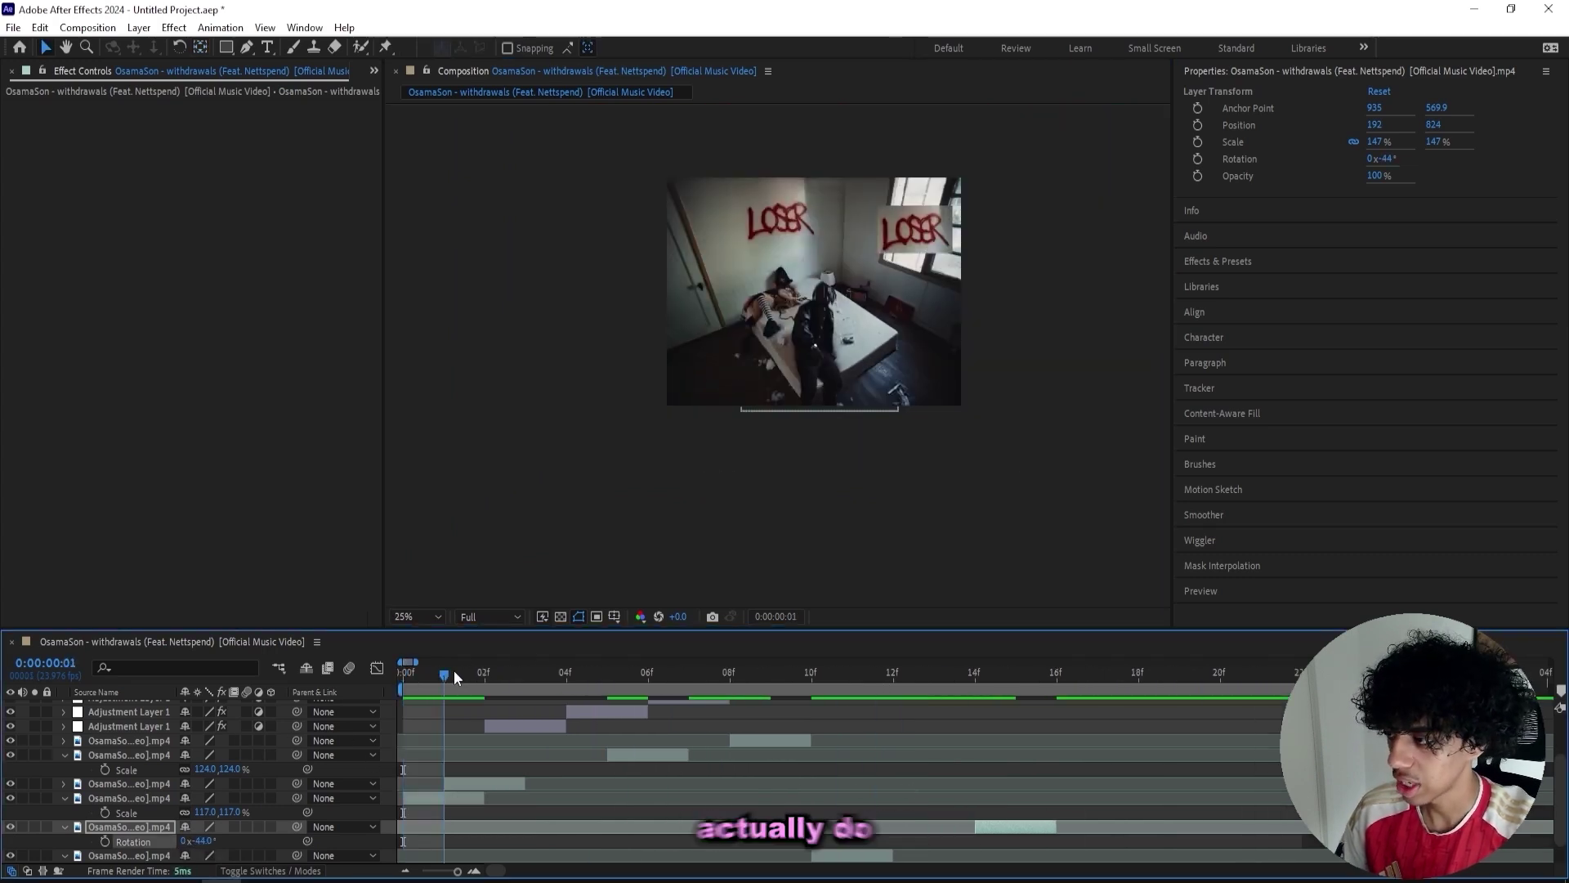
click(933, 224)
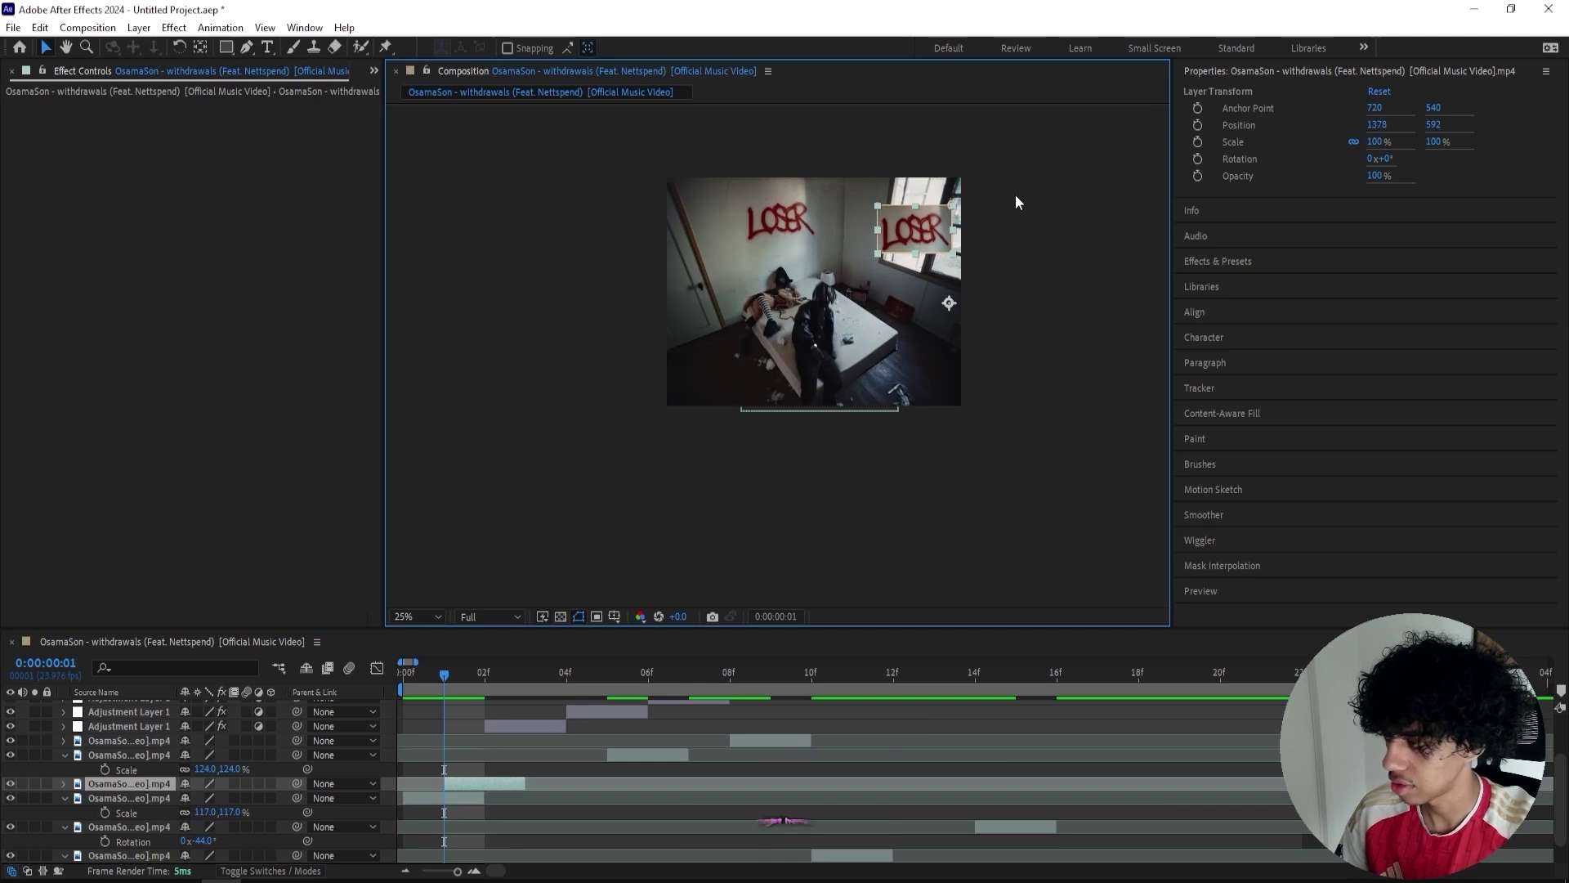
key(y)
drag(949, 303, 917, 230)
key(r)
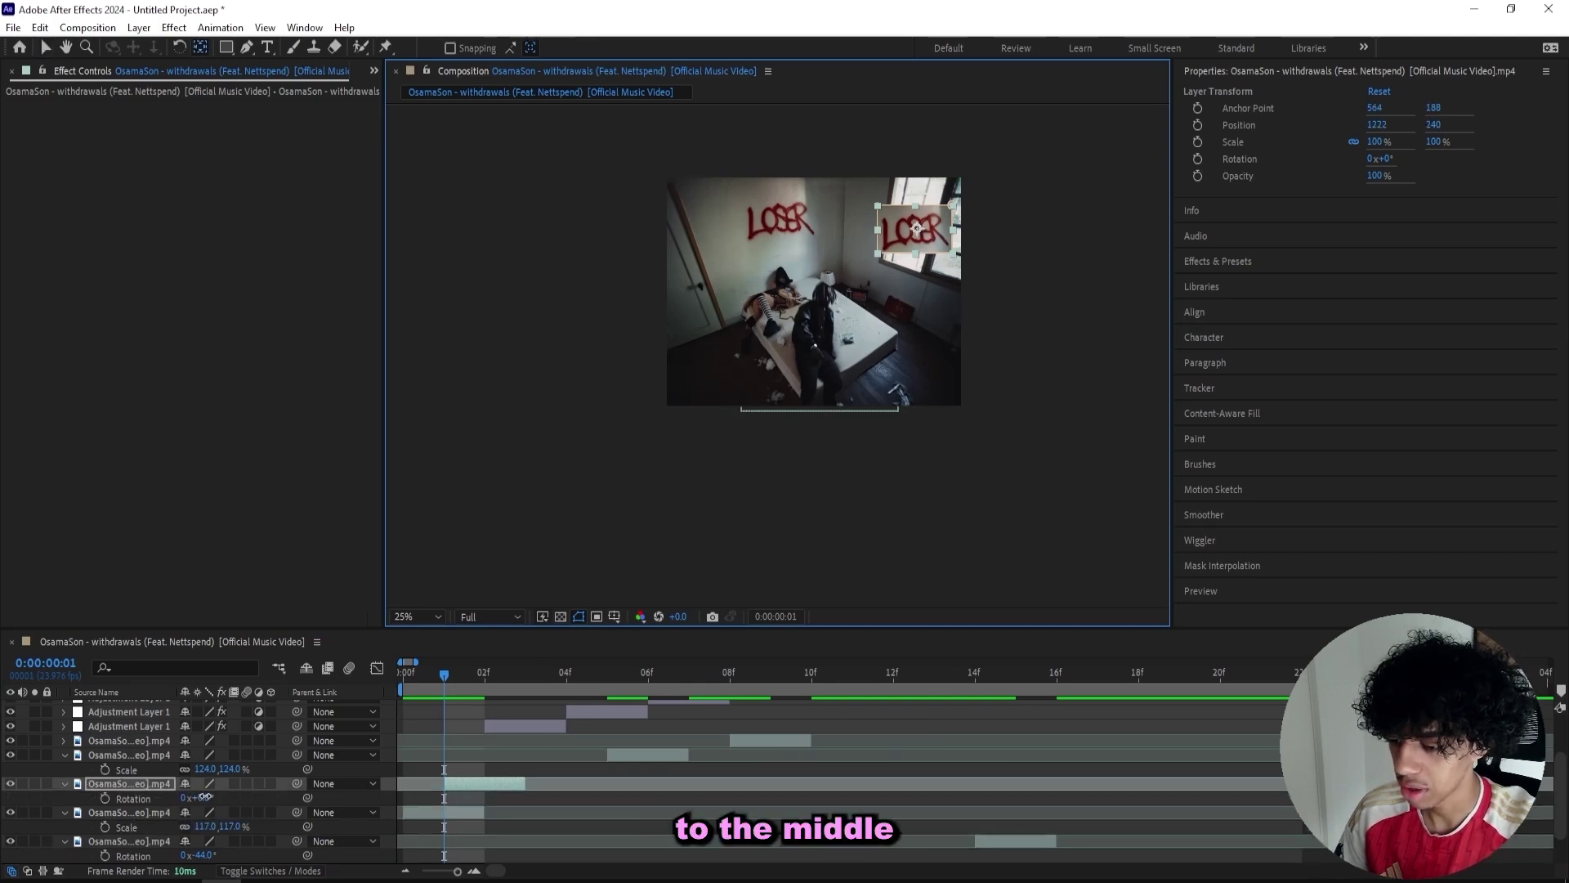
drag(199, 798, 221, 792)
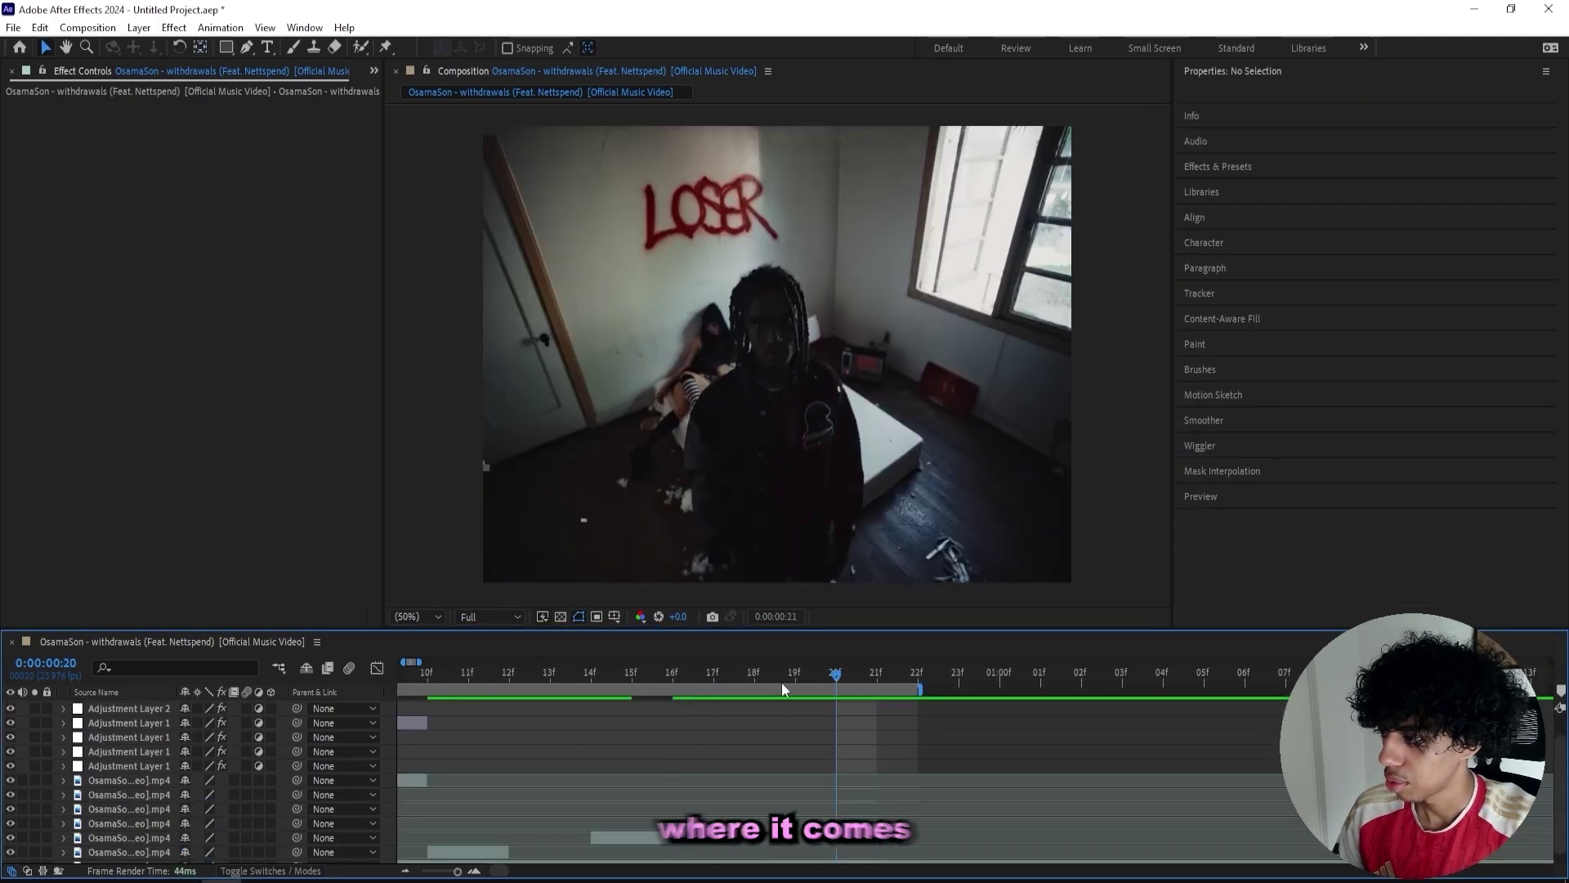
- Add a new adjustment layer starting at frame 10 and draw a rectangular mask over the standing man's face
drag(599, 740, 808, 730)
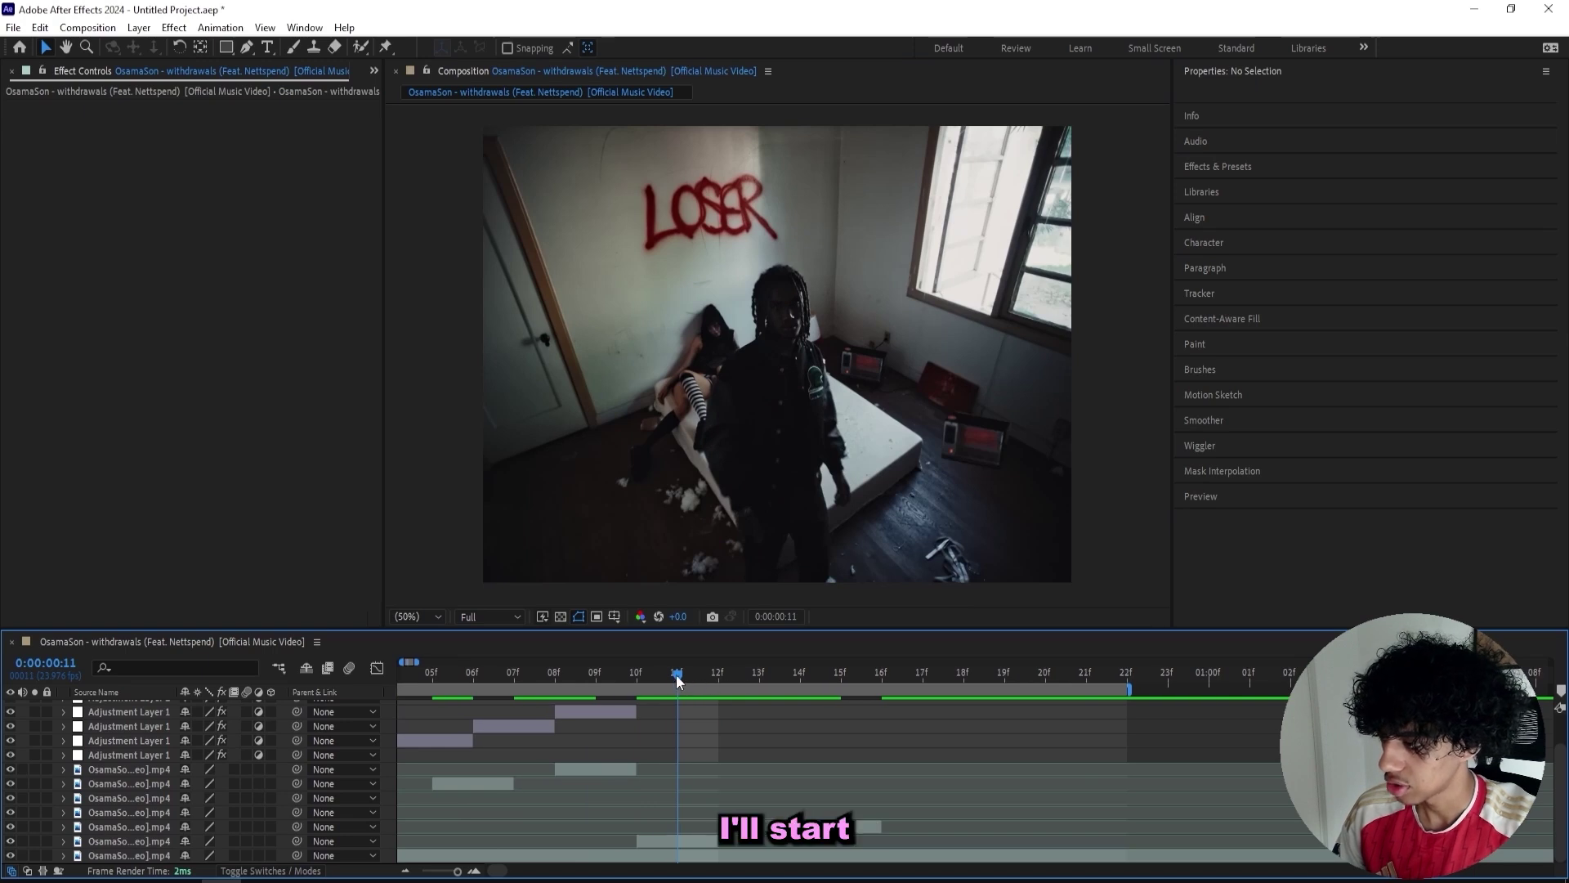
drag(675, 674, 641, 675)
key(ctrl+alt+y)
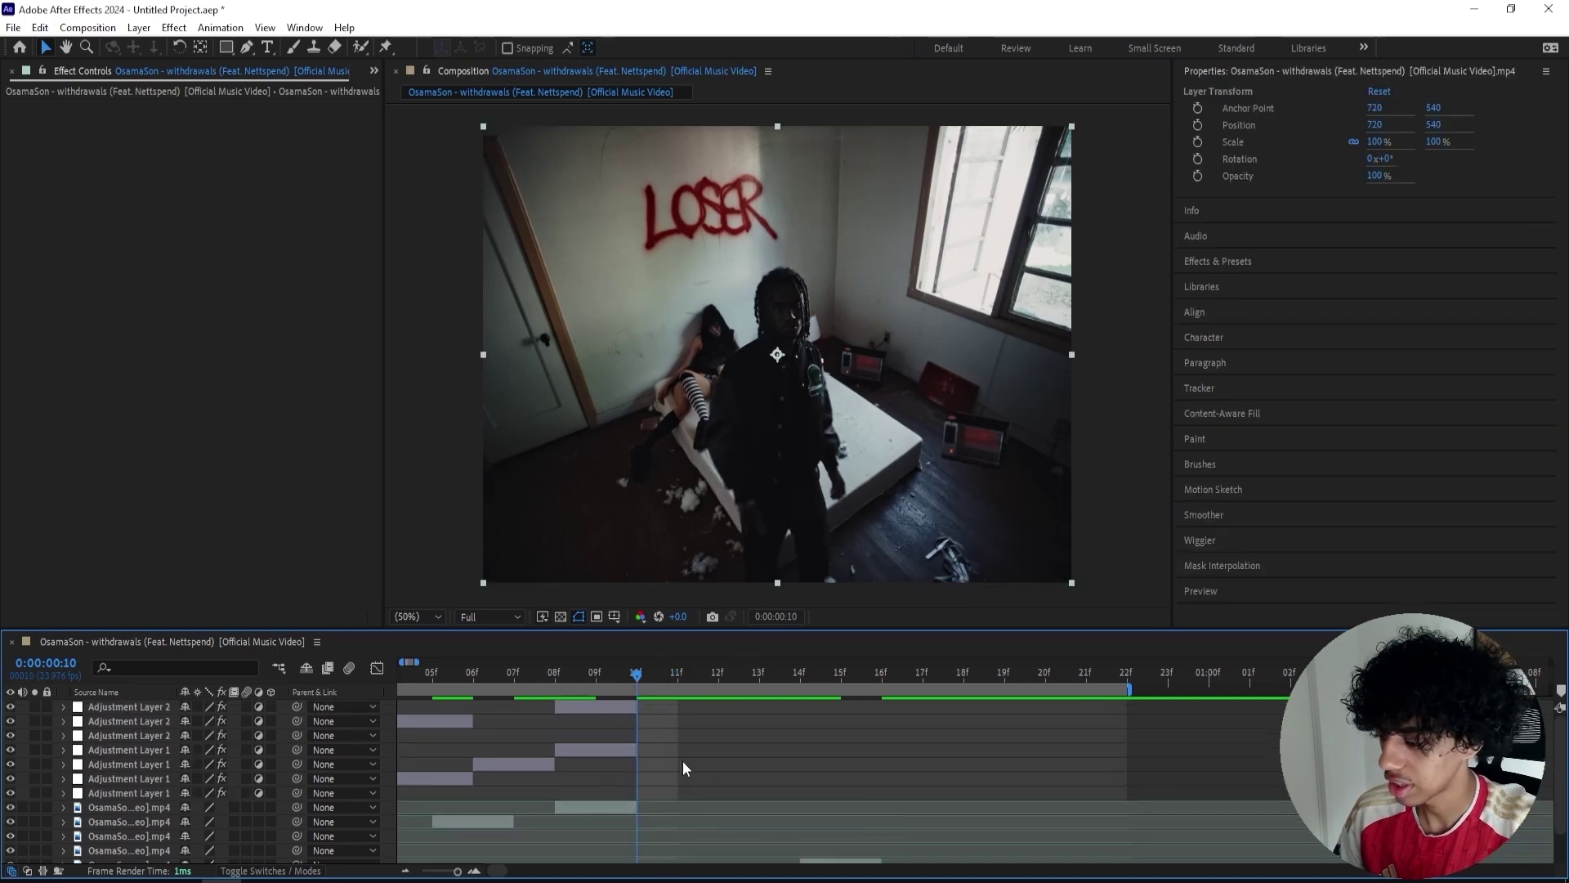
click(227, 48)
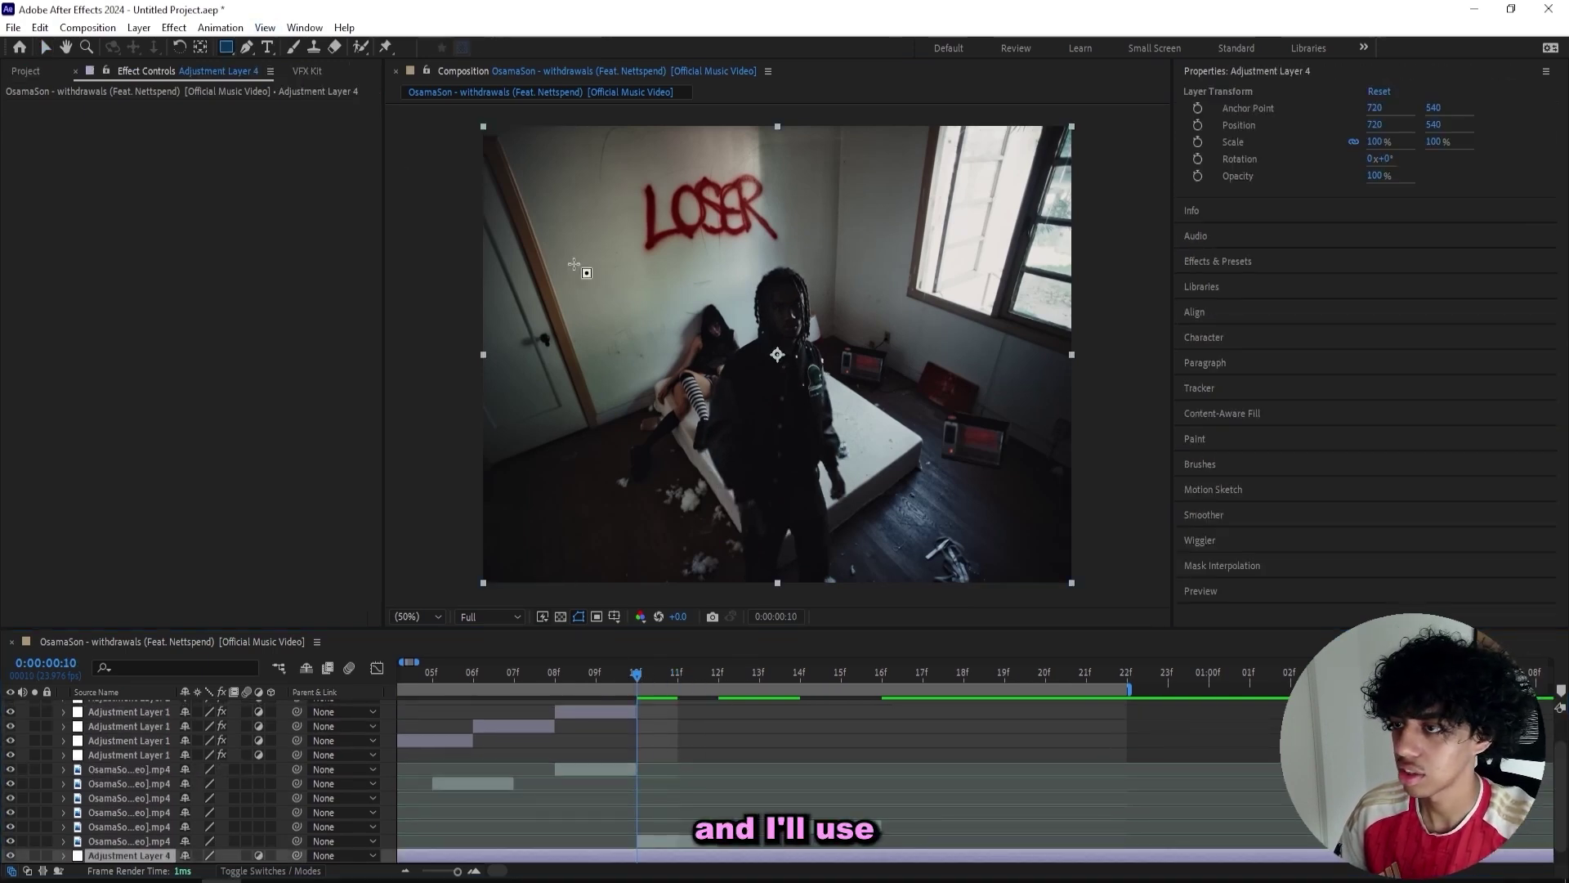
scroll(807, 316, up, 1)
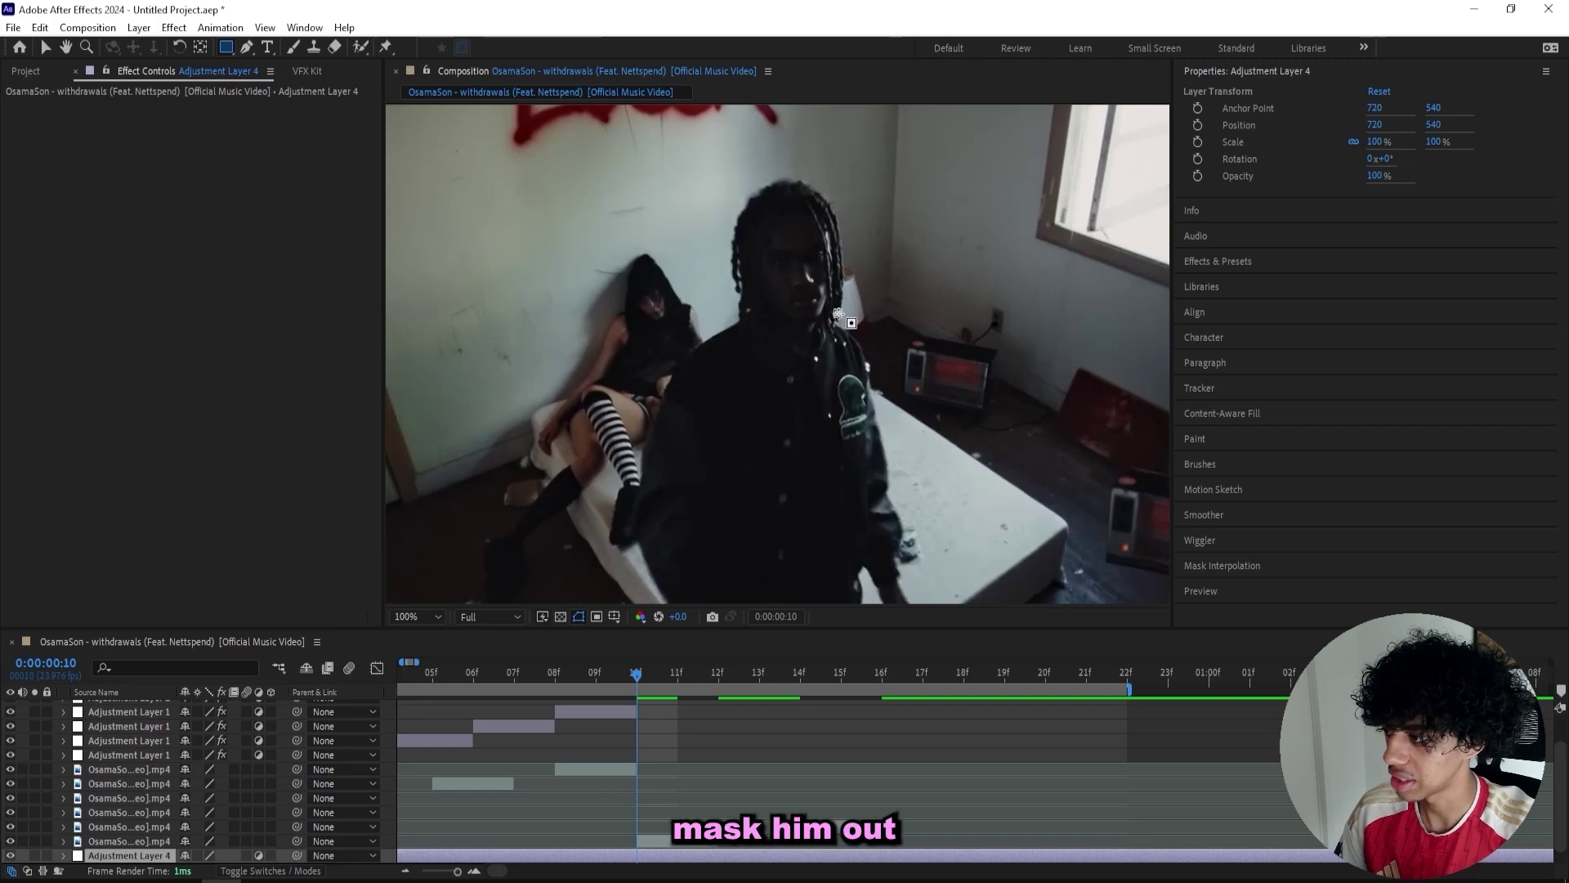
drag(838, 313, 727, 209)
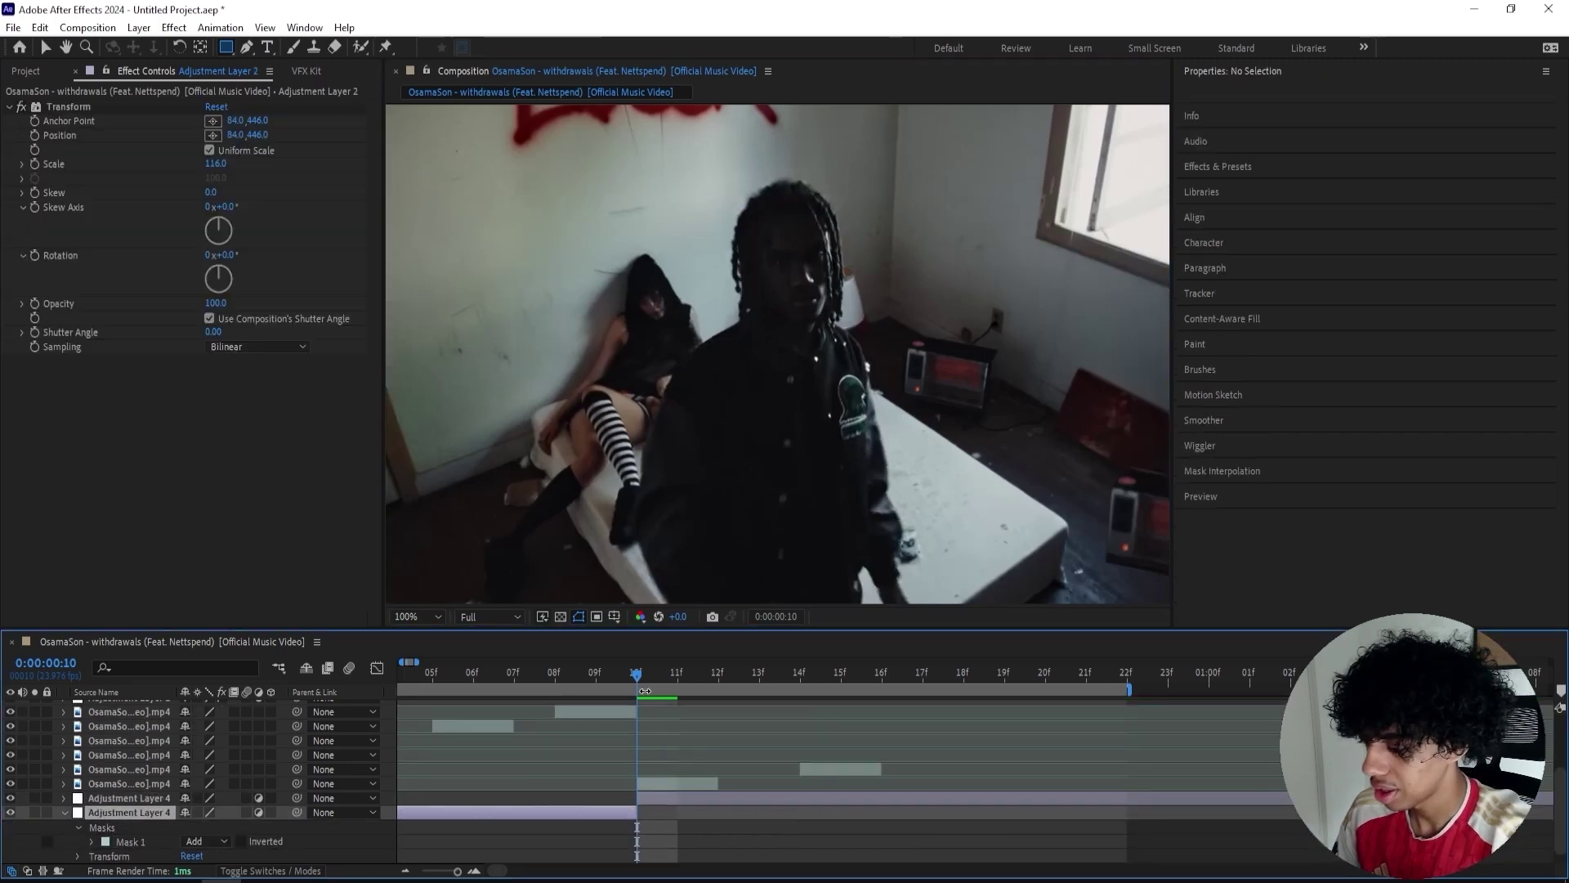
- Cut the masked adjustment layer at frame 12 and delete the remainder, keeping only frames 10 to 12
key(Page_Down)
key(Page_Down)
click(731, 843)
key(ctrl+shift+d)
key(Delete)
drag(725, 673, 680, 679)
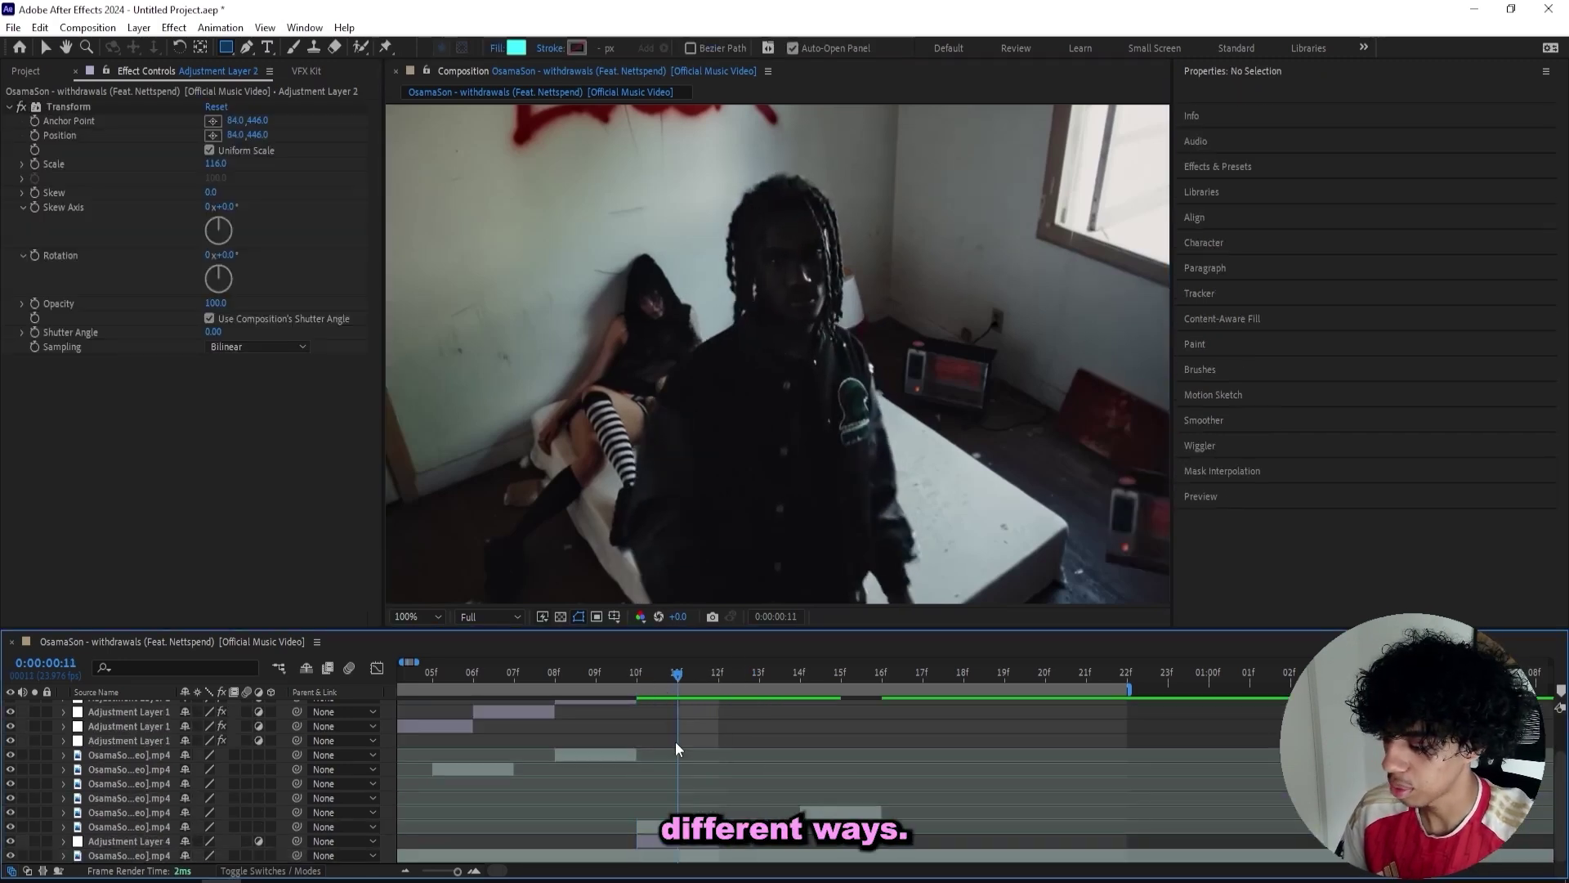
- Apply the Transform effect to the two-frame face adjustment layer
click(685, 844)
key(ctrl+space)
text(transof)
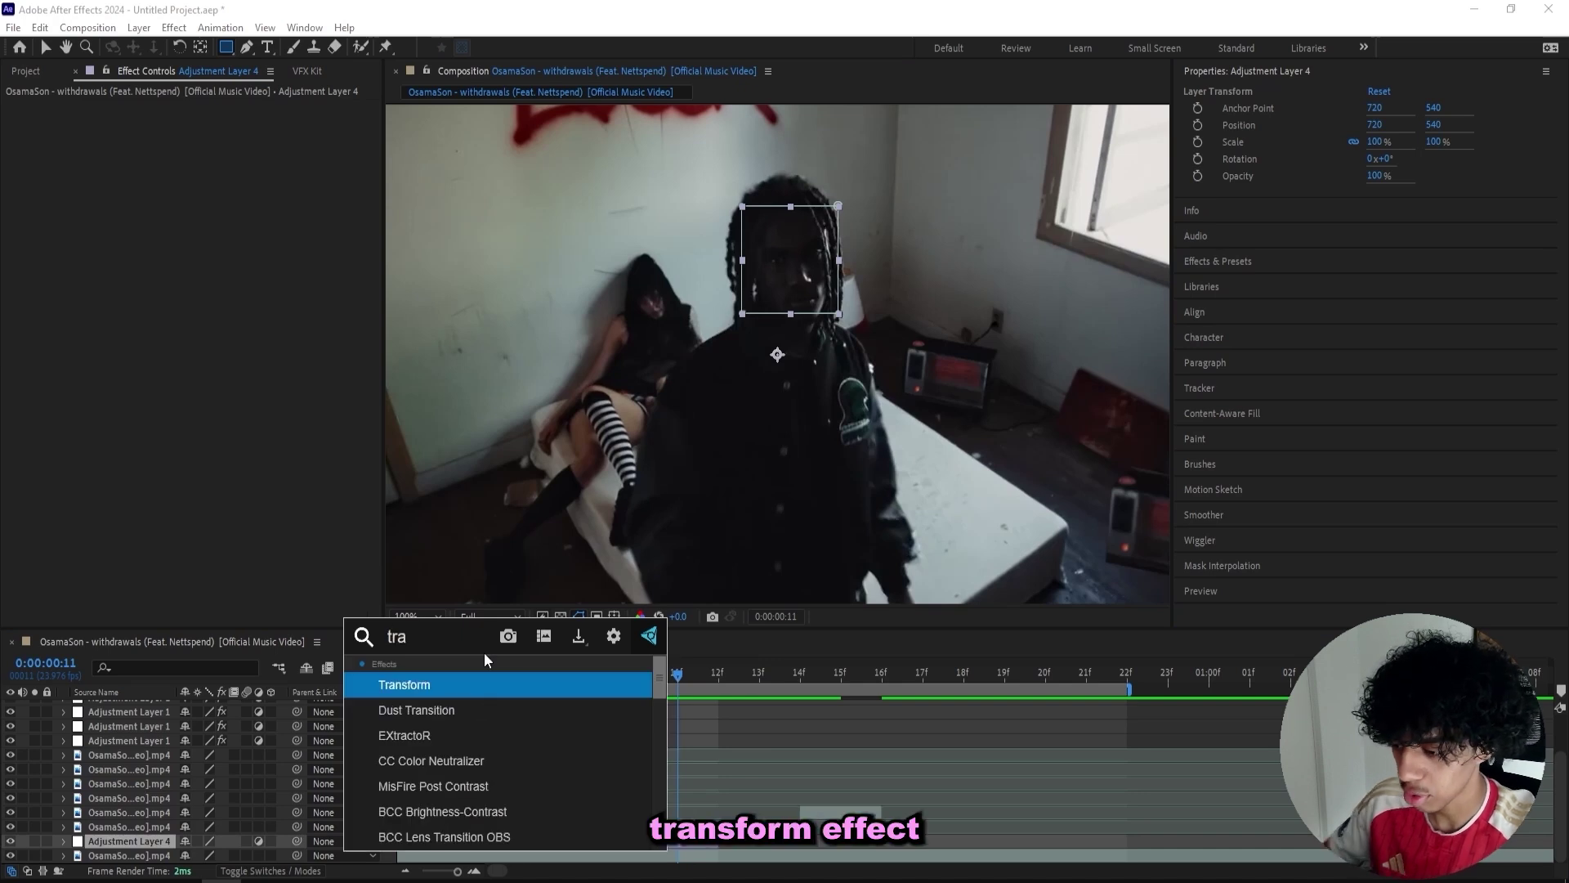
key(BackSpace)
key(BackSpace)
key(Return)
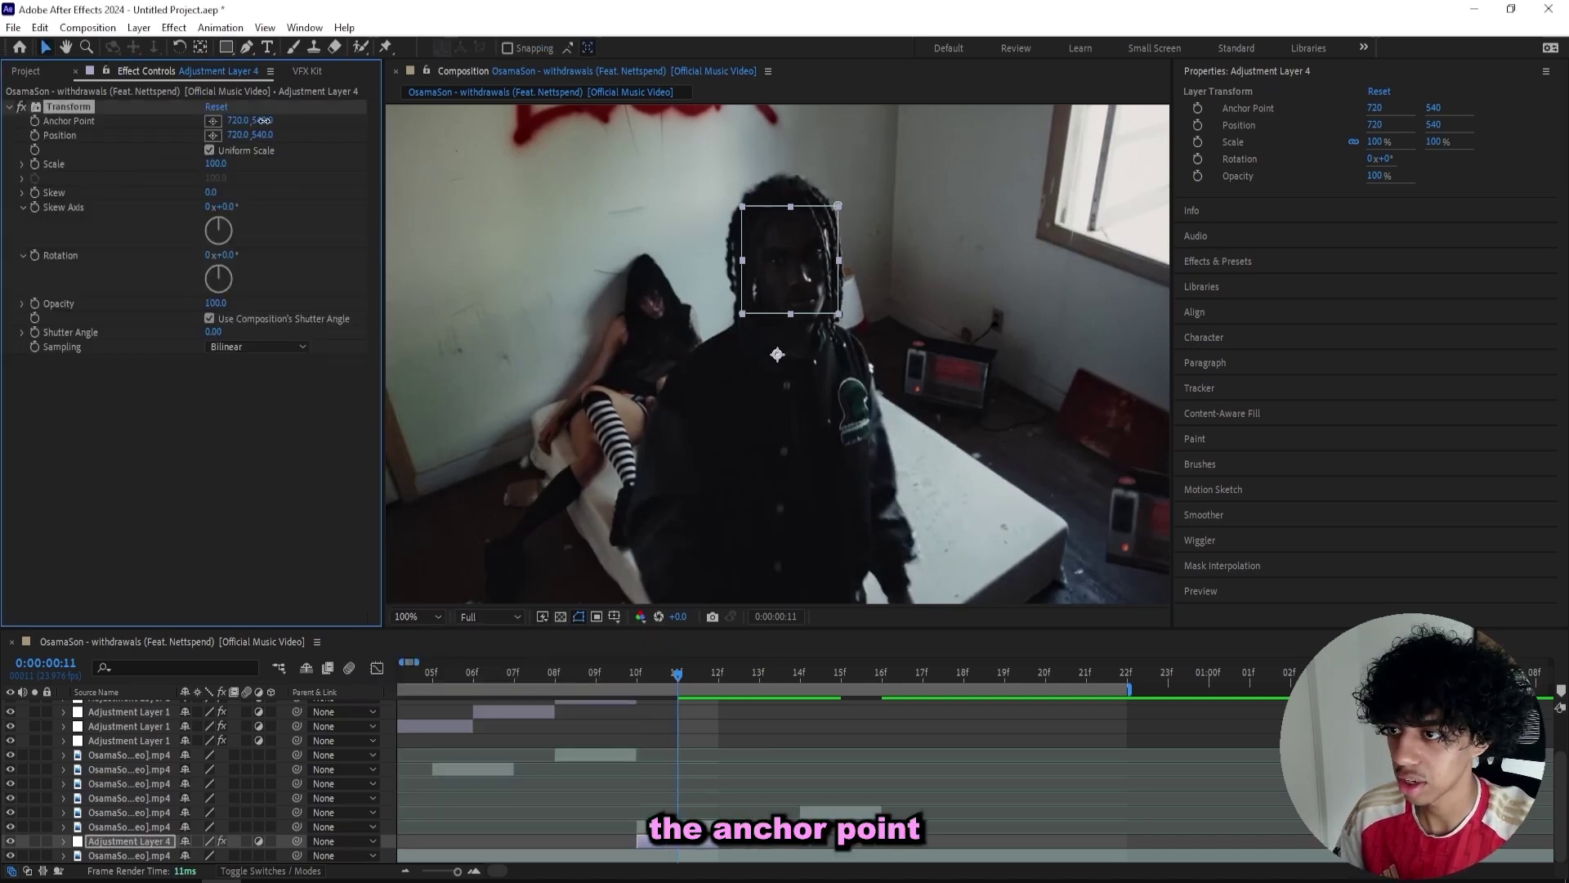
- Set the Transform effect's anchor point and position to 734, 434 and its scale to 132
drag(259, 121, 180, 128)
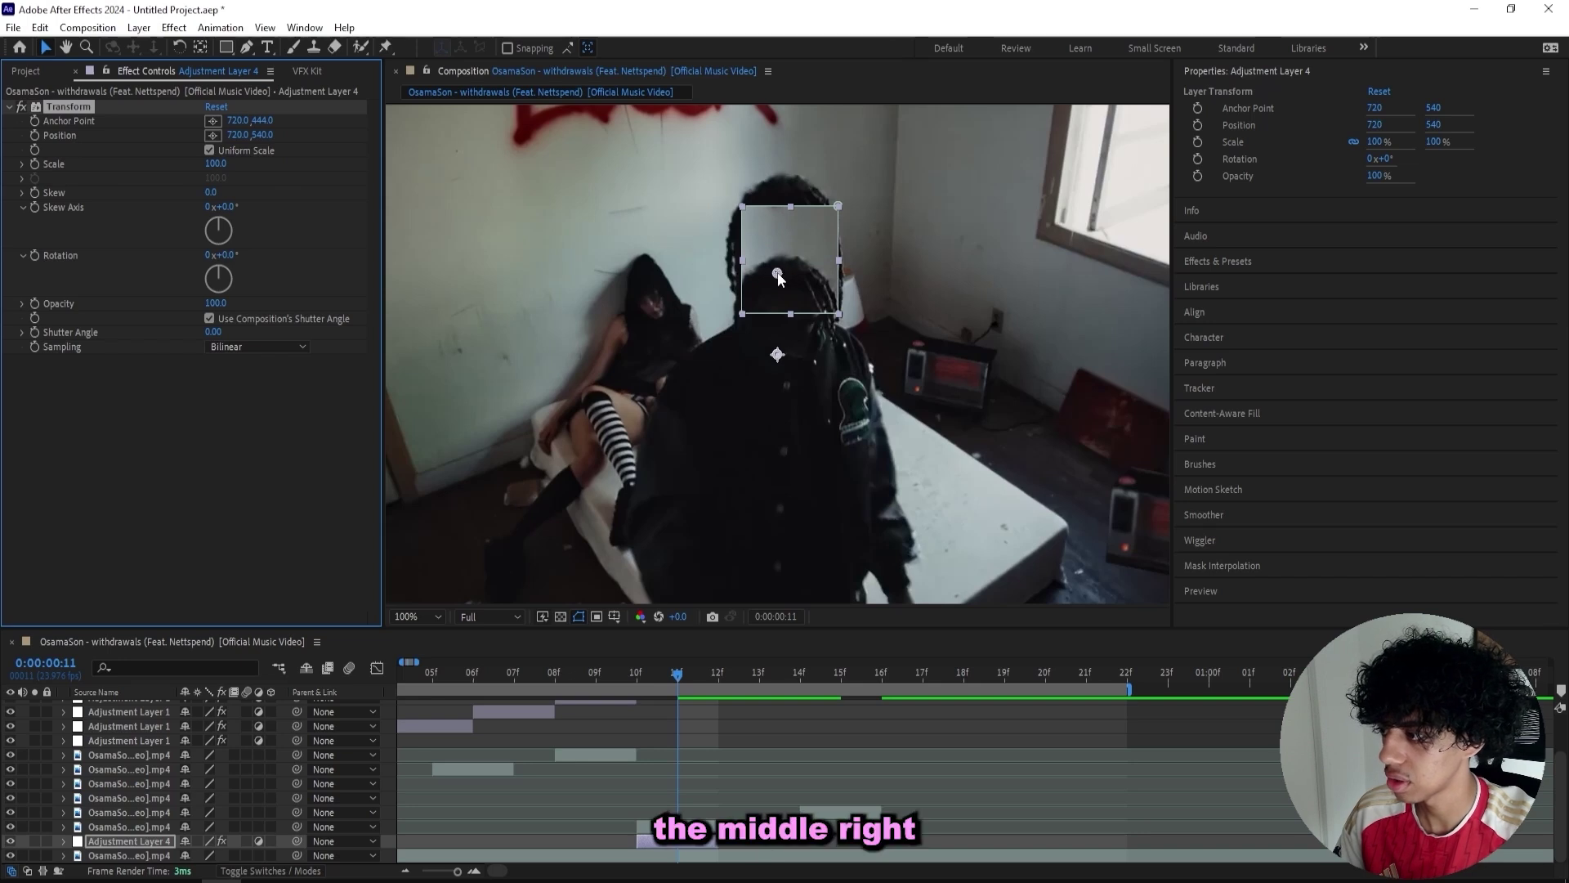
drag(777, 273, 798, 260)
click(238, 119)
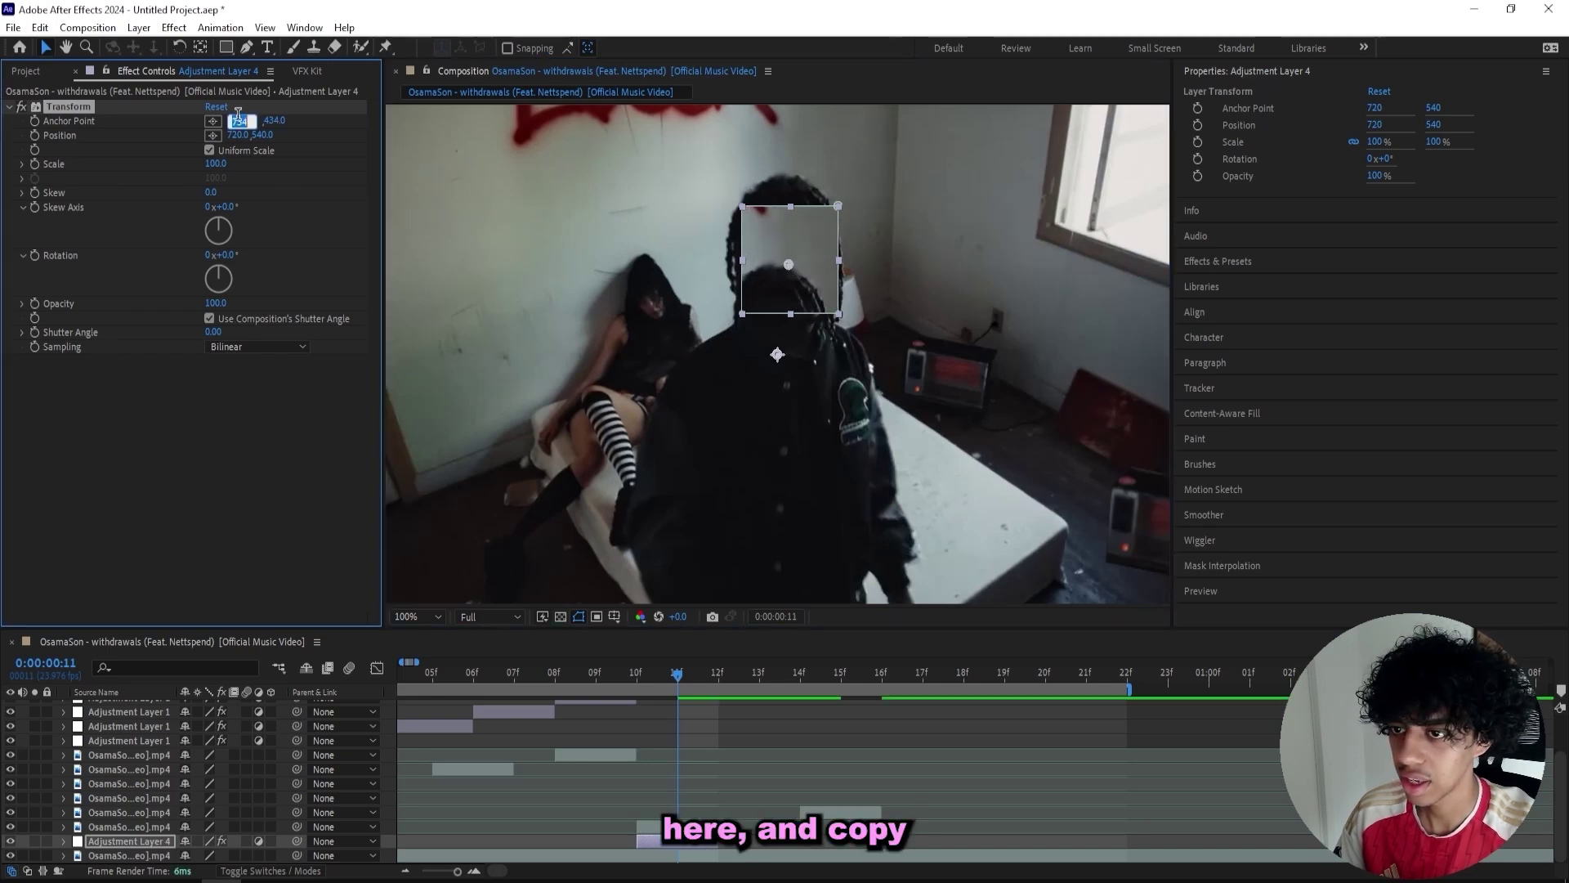
click(263, 120)
key(ctrl+c)
click(264, 135)
key(ctrl+v)
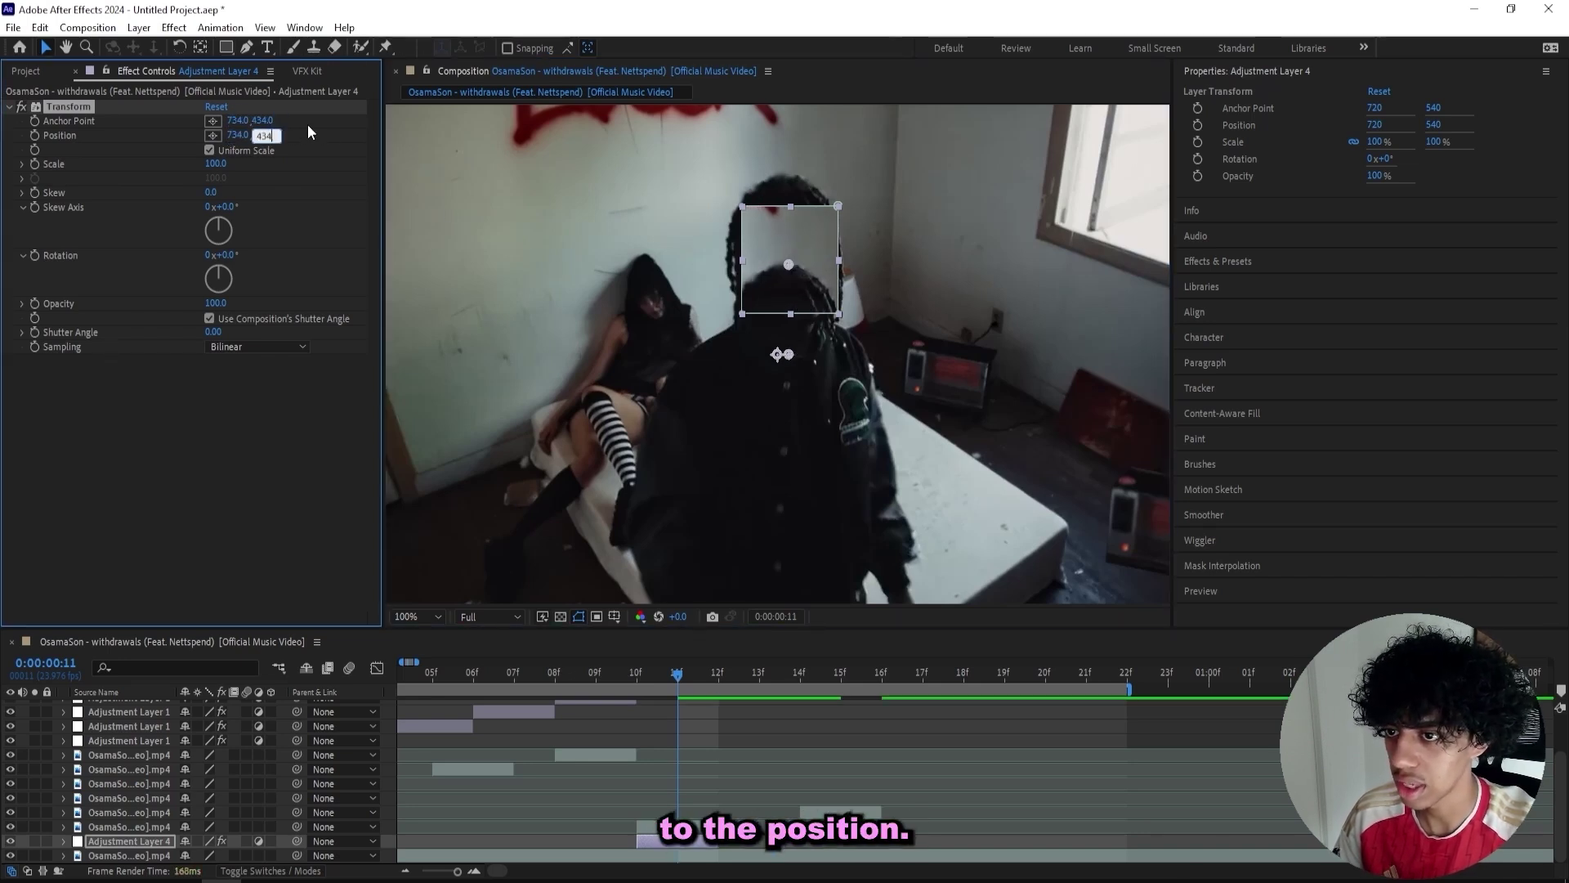
click(307, 125)
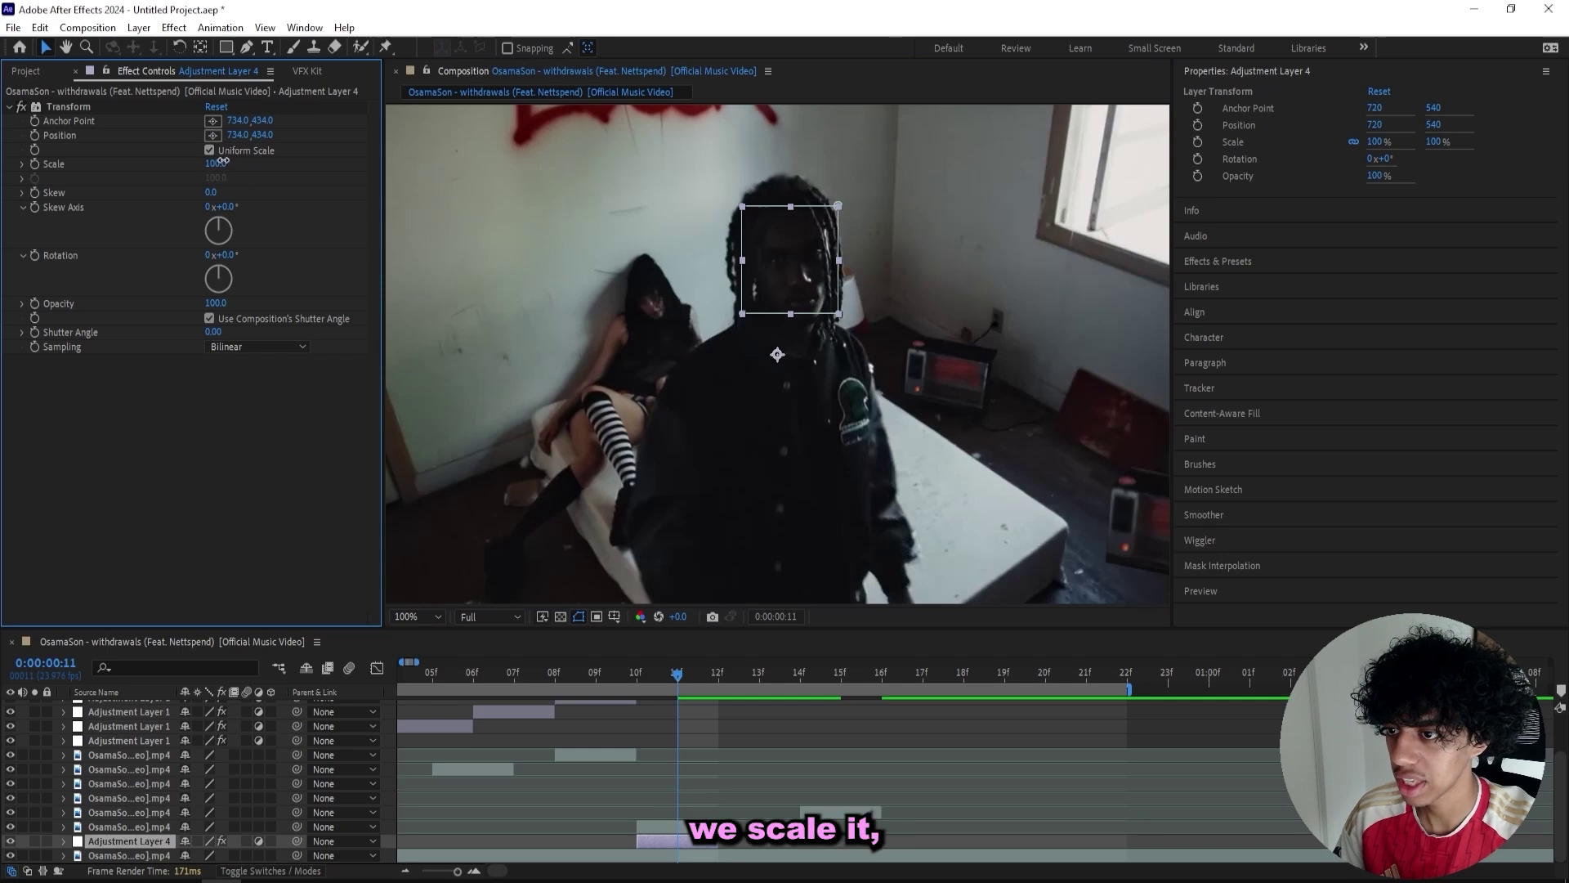
drag(222, 161, 248, 161)
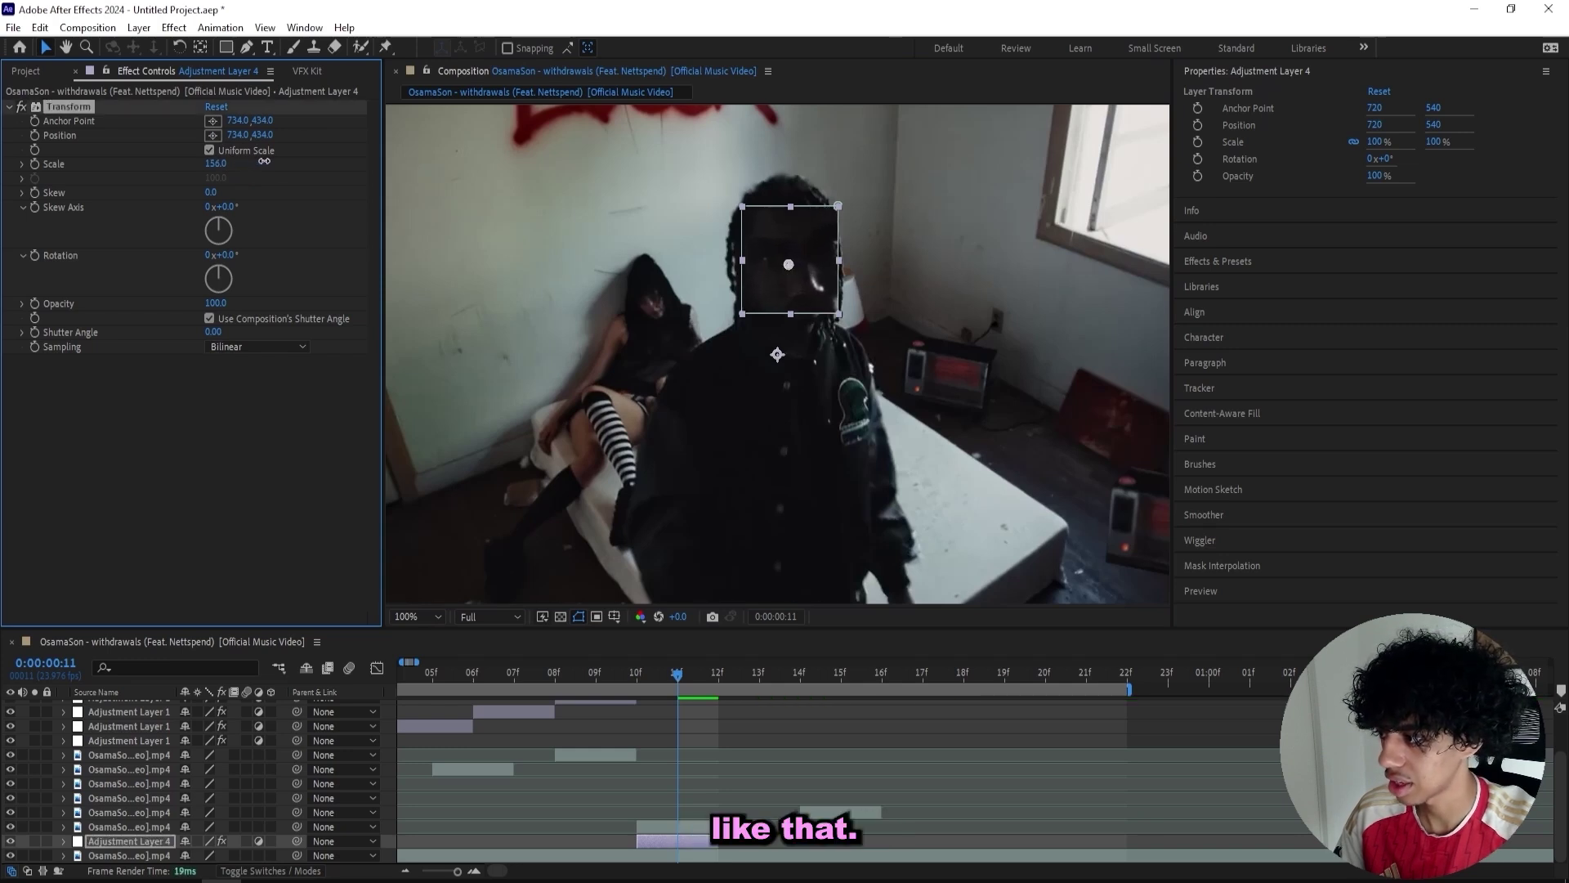
drag(252, 191, 281, 191)
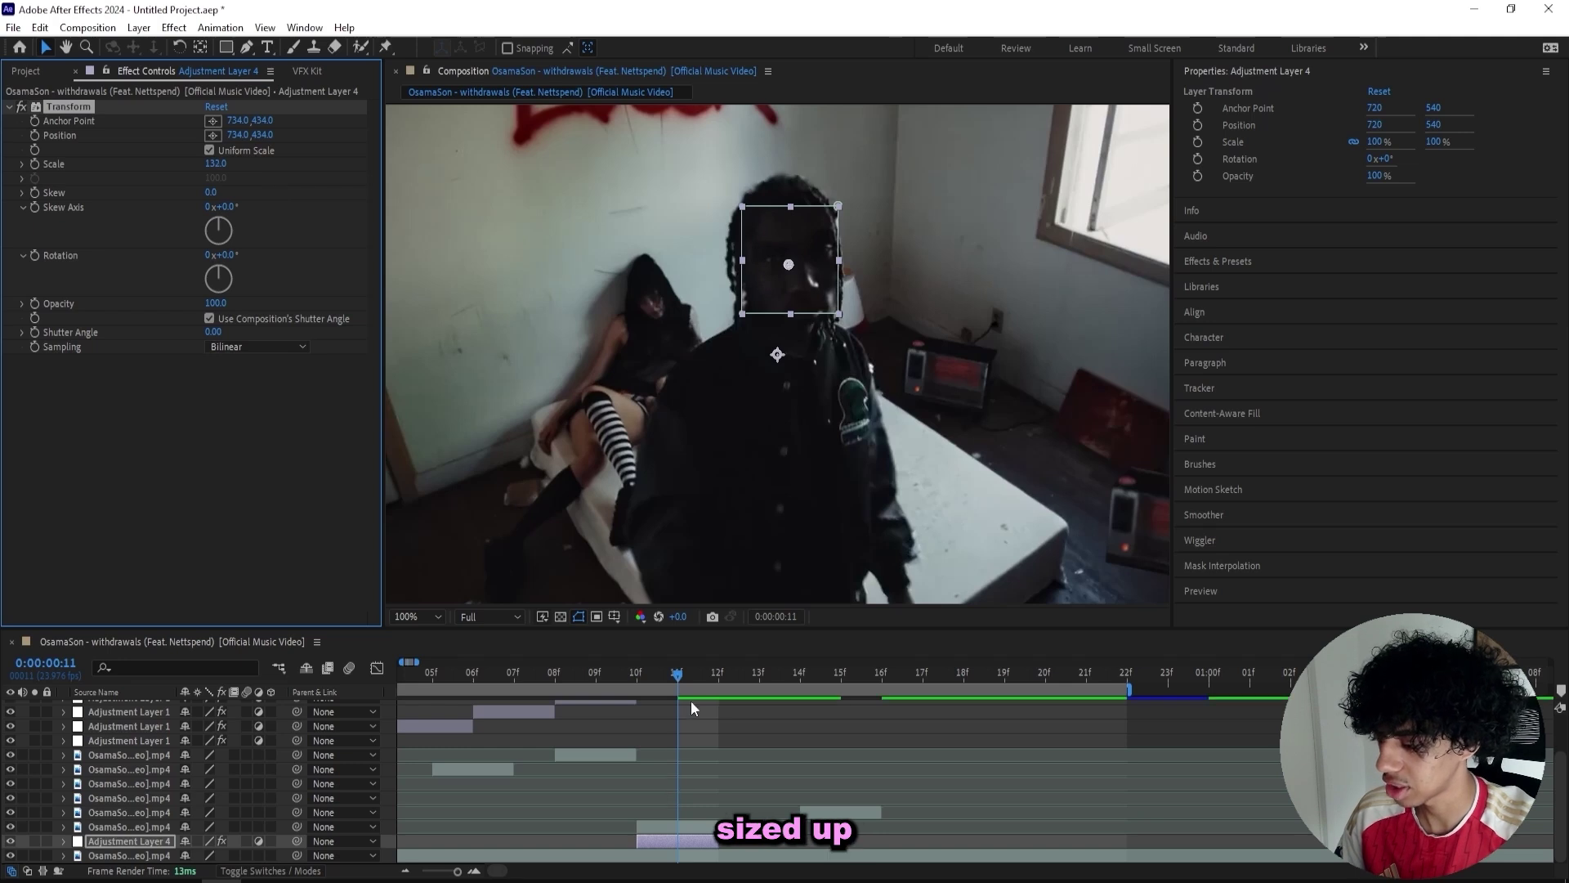
- Add the Invert effect to the face adjustment layer with the playhead at frame 10
click(655, 670)
key(ctrl+space)
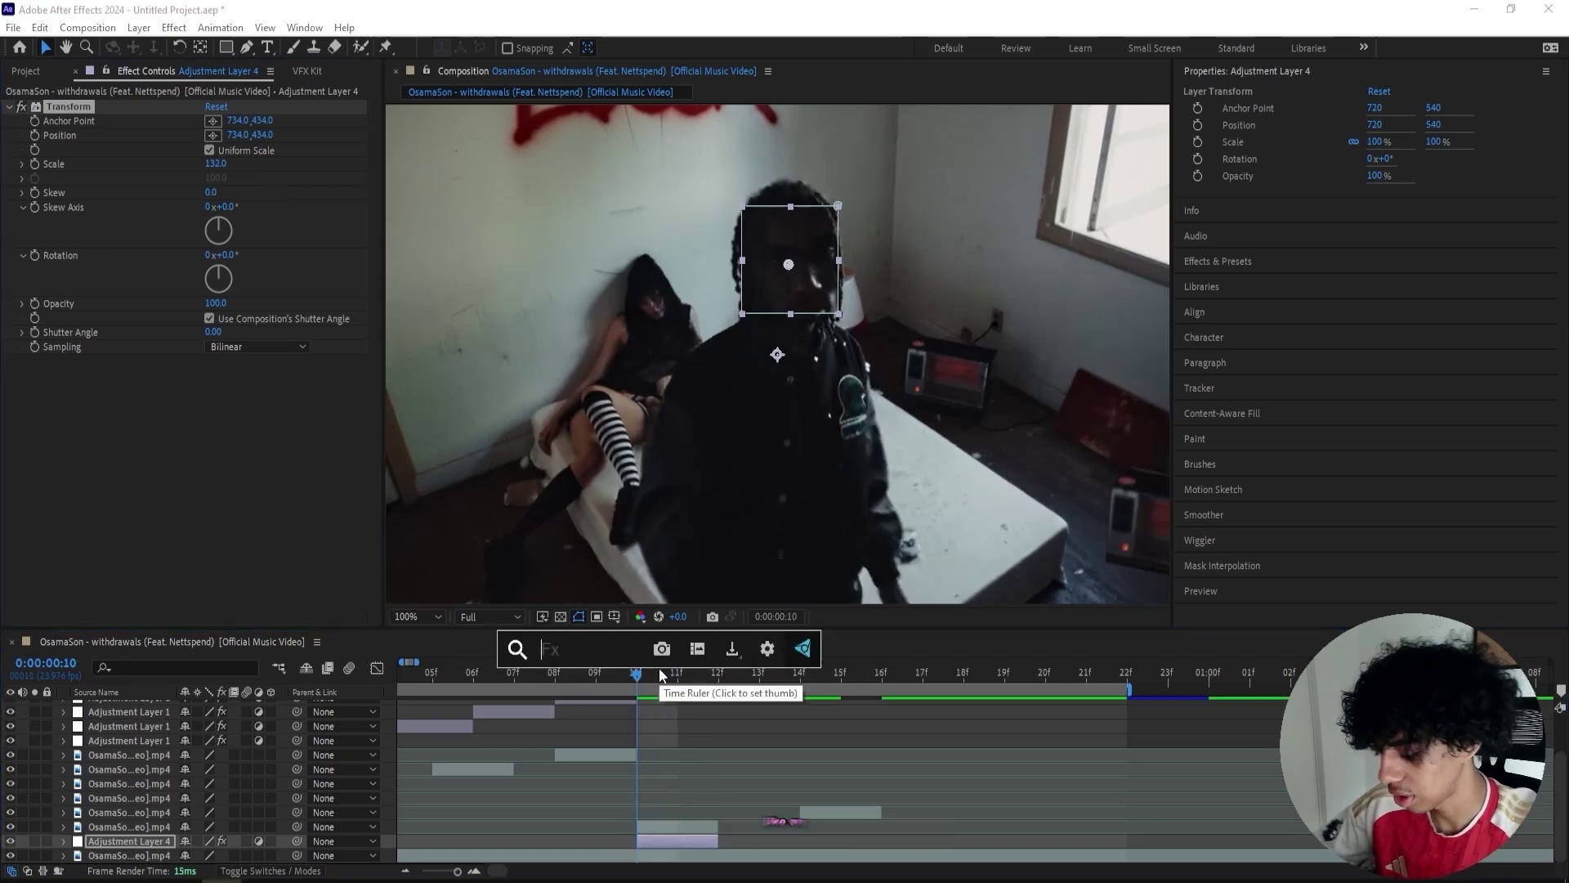
text(invert)
key(Return)
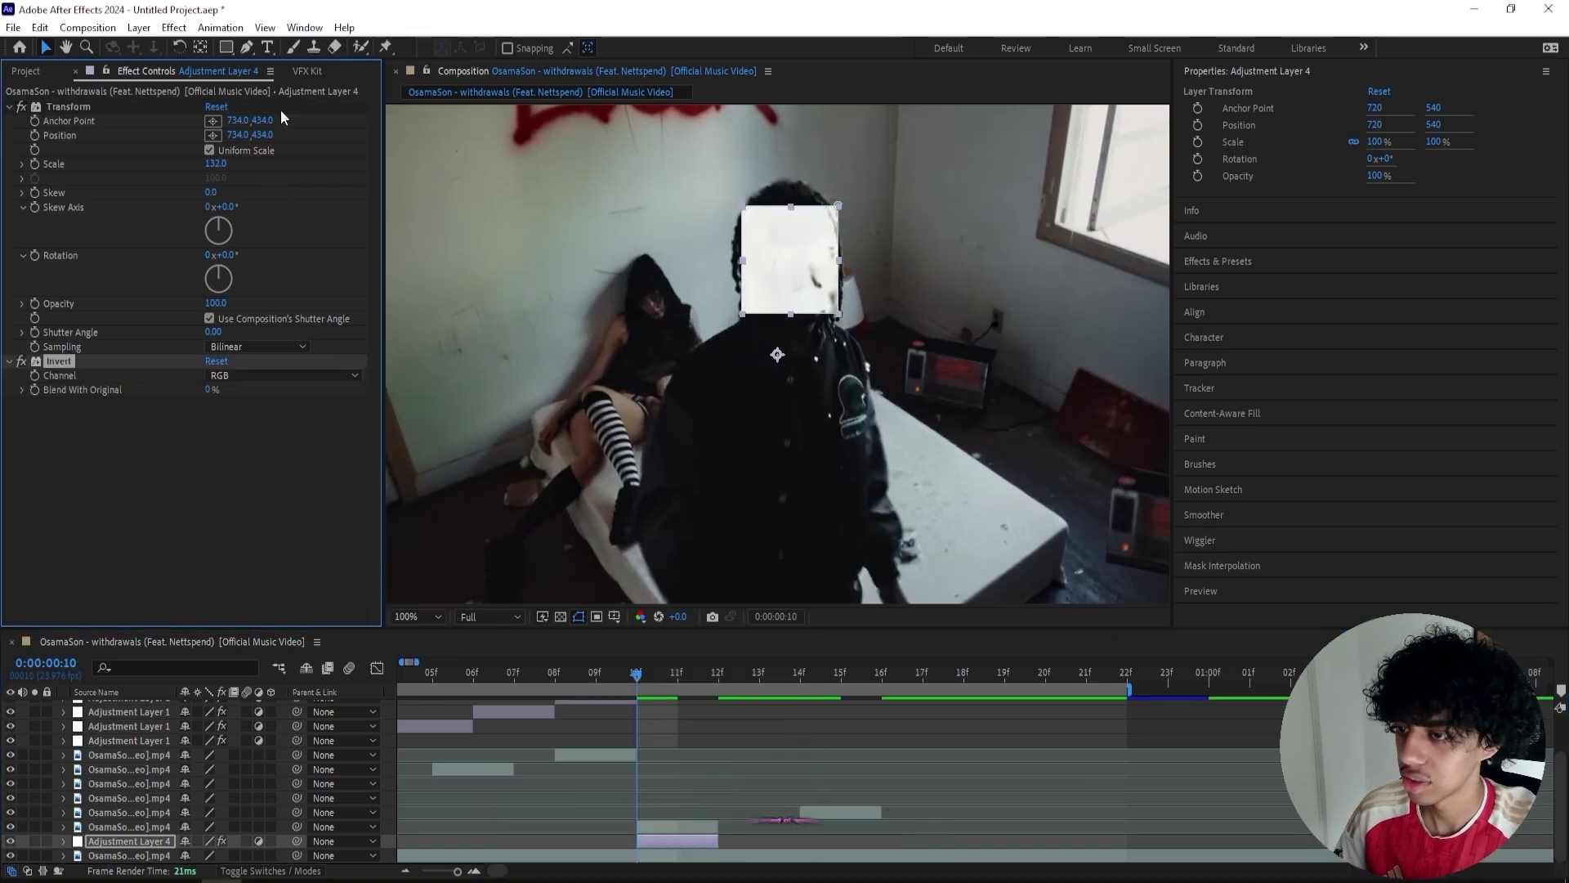
- Try the Green channel and other options in the Invert effect and keep the channel at Saturation
click(263, 374)
click(258, 434)
click(253, 376)
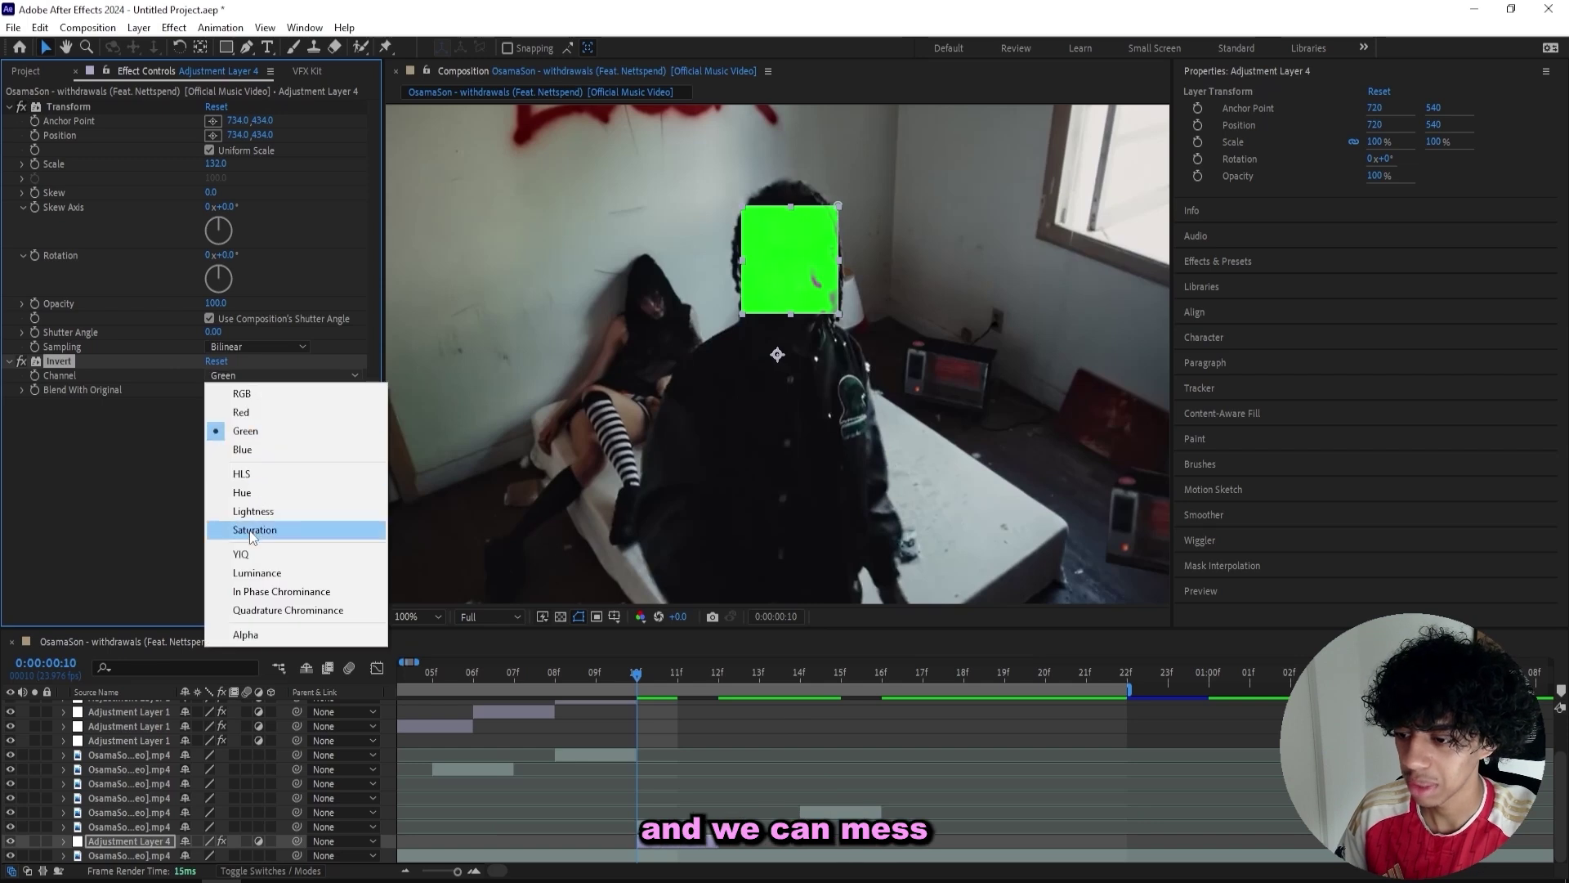
click(252, 531)
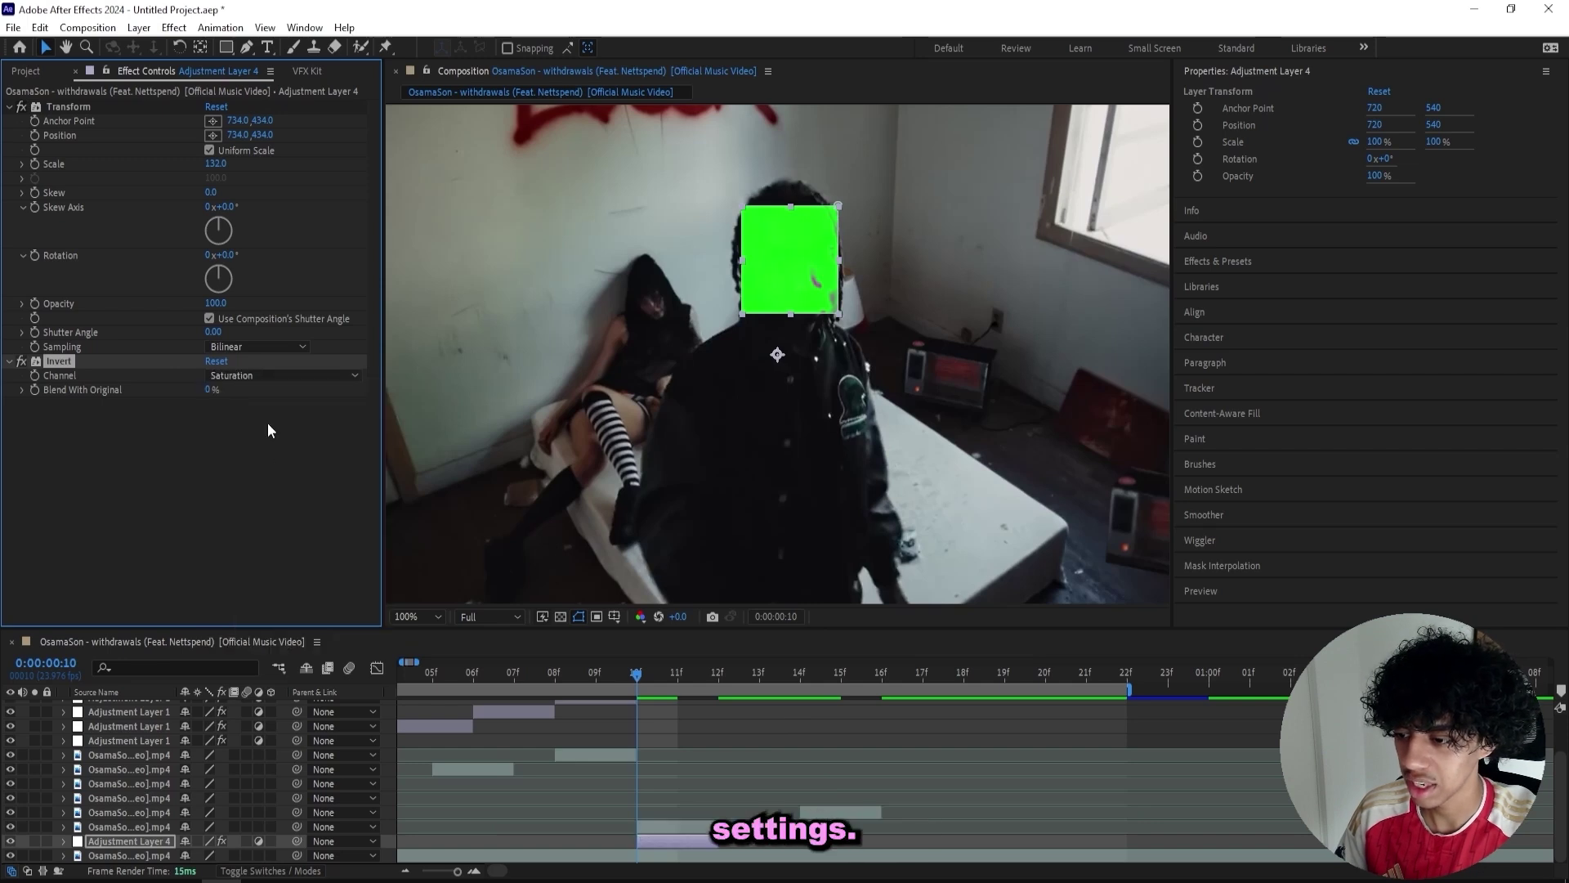
click(254, 375)
click(282, 573)
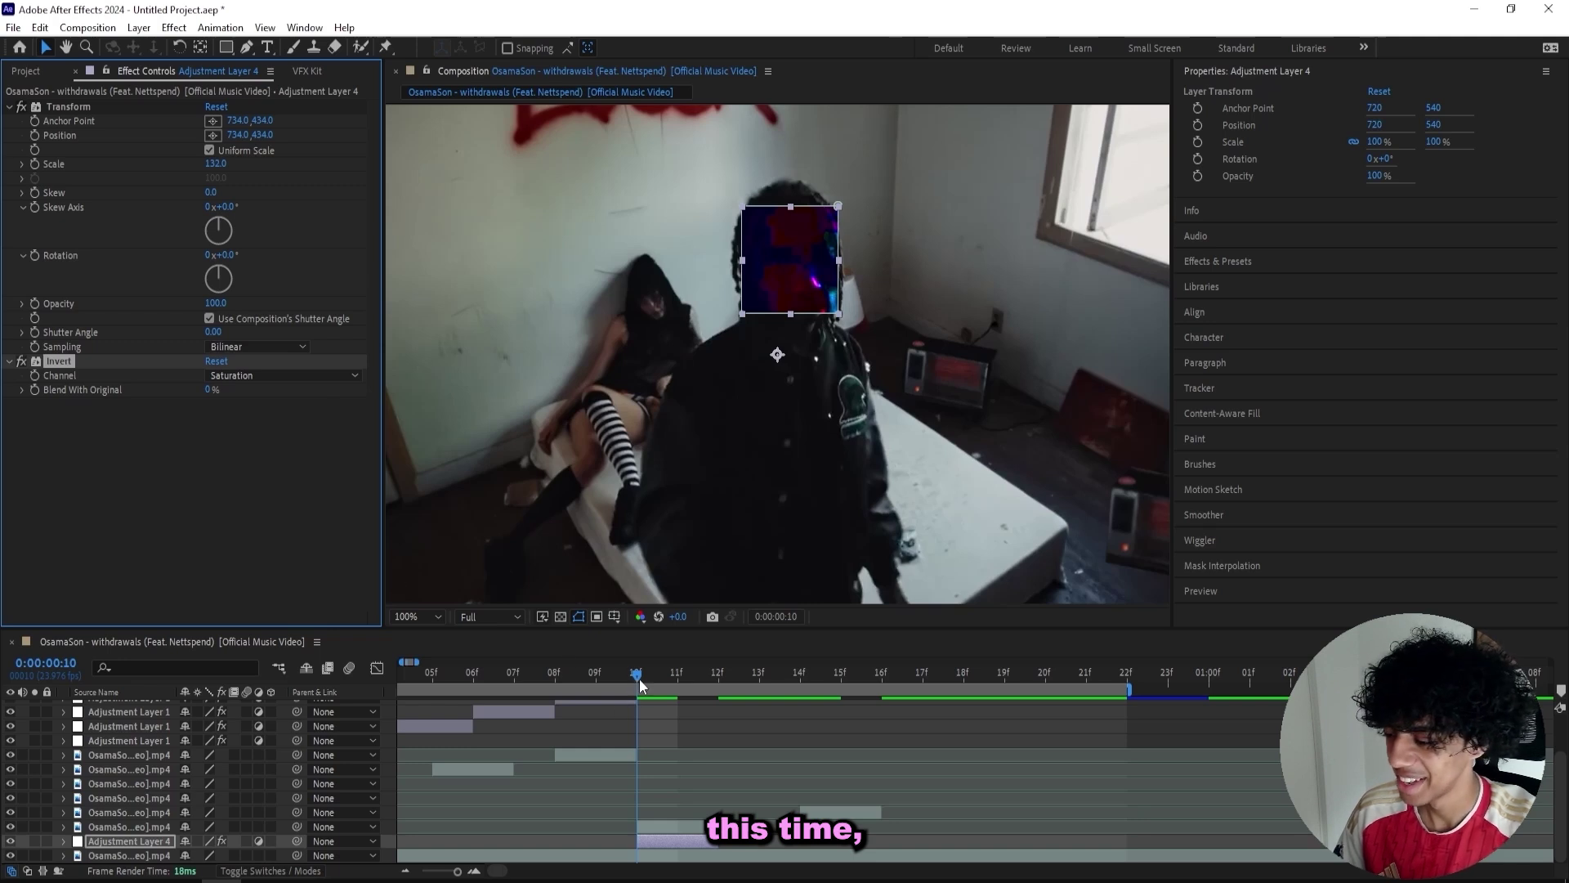
- Duplicate the two-frame face adjustment layer, shift the copy to start at frame 12, and delete the copy's mask
mouse_move(640, 678)
mouse_down()
mouse_move(420, 668)
mouse_move(705, 663)
mouse_move(585, 670)
mouse_move(640, 670)
mouse_up()
scroll(634, 691, right, 2)
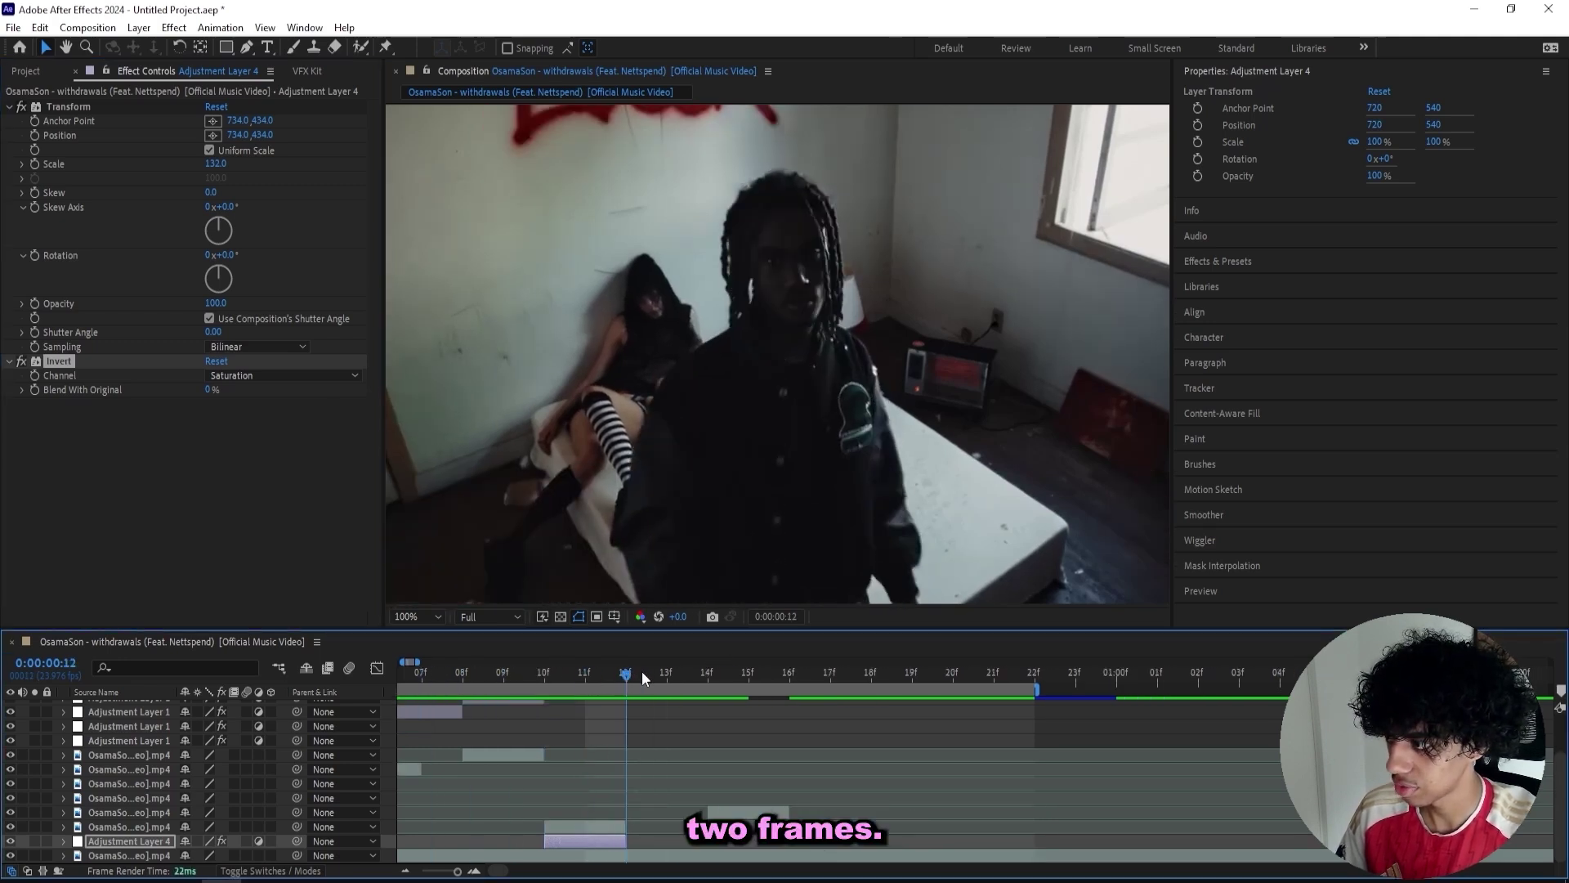
click(603, 842)
key(ctrl+d)
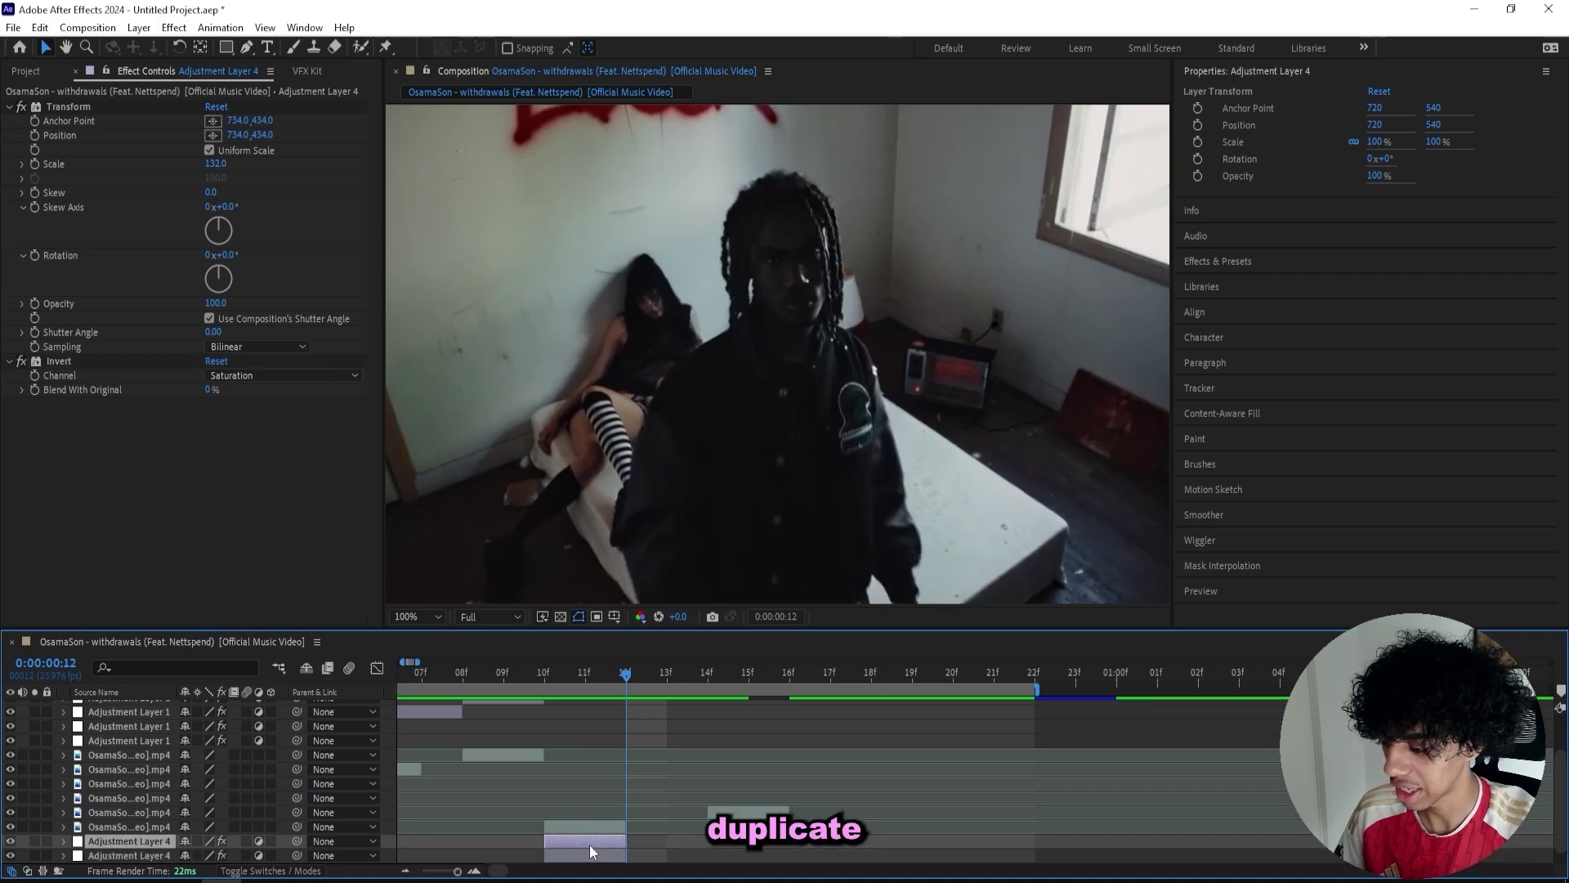
drag(590, 846, 665, 842)
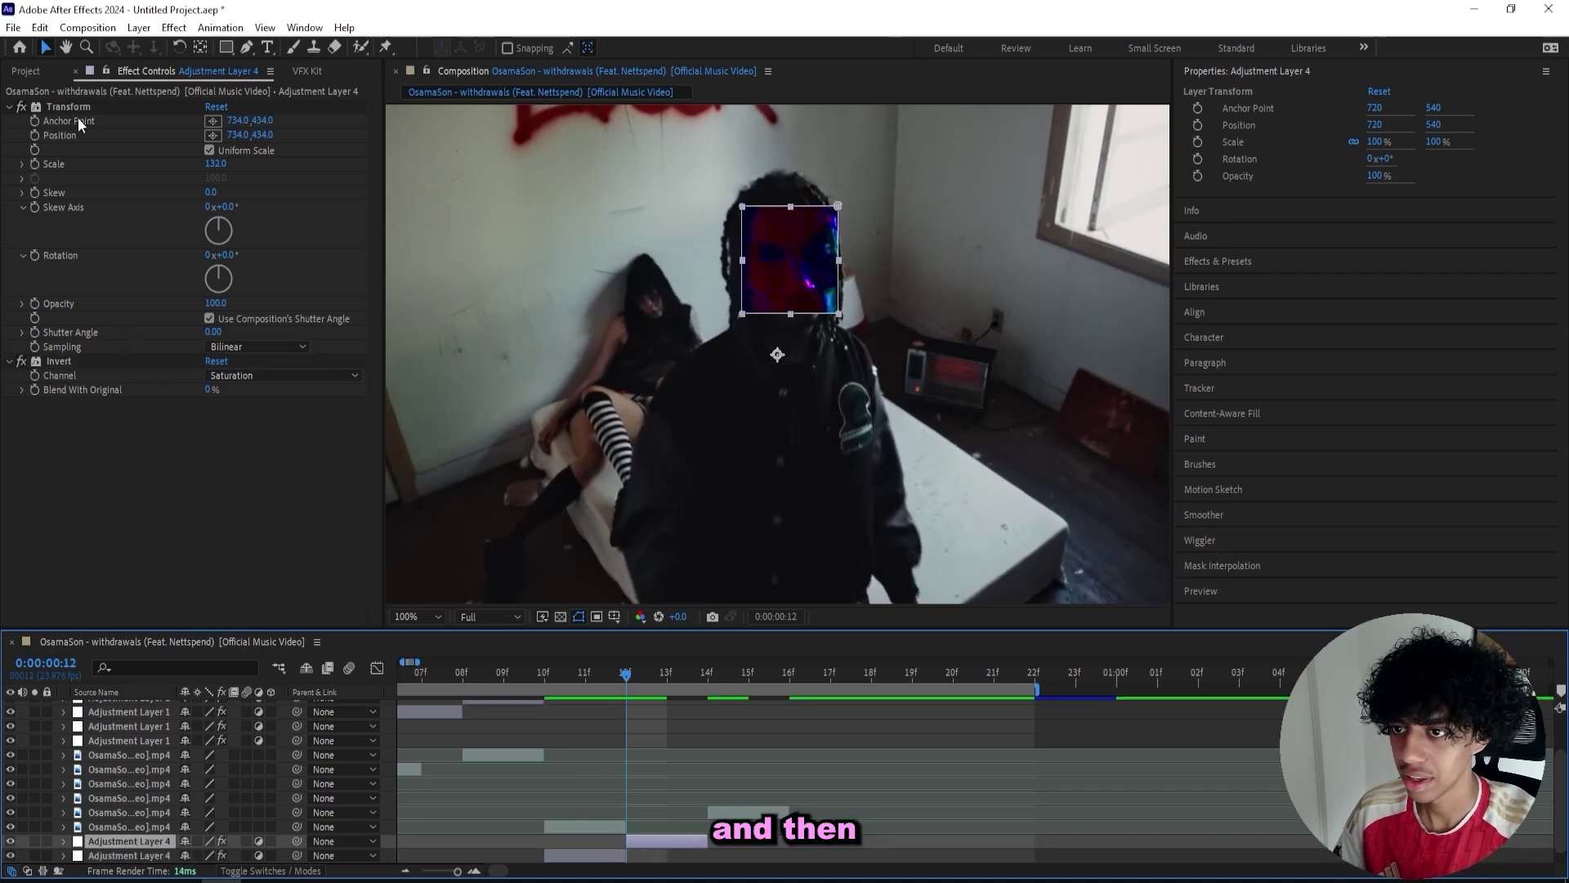
key(m)
key(Delete)
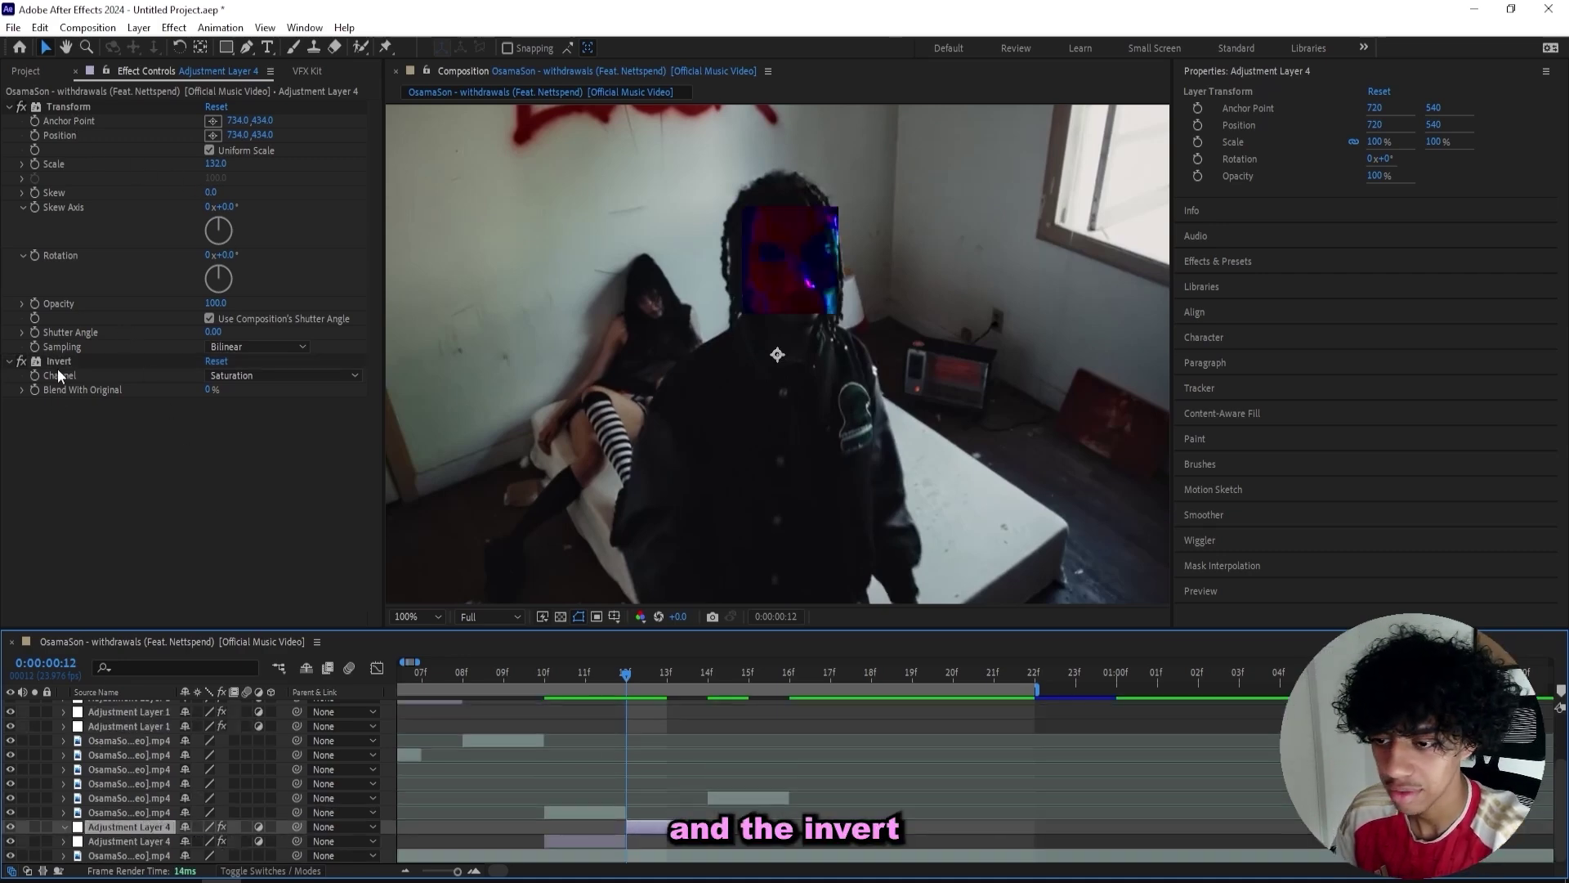
- Remove the Invert effect from the copied face adjustment layer at frame 12 and draw a rectangular mask around the face
click(69, 360)
key(Delete)
key(q)
drag(841, 333, 743, 212)
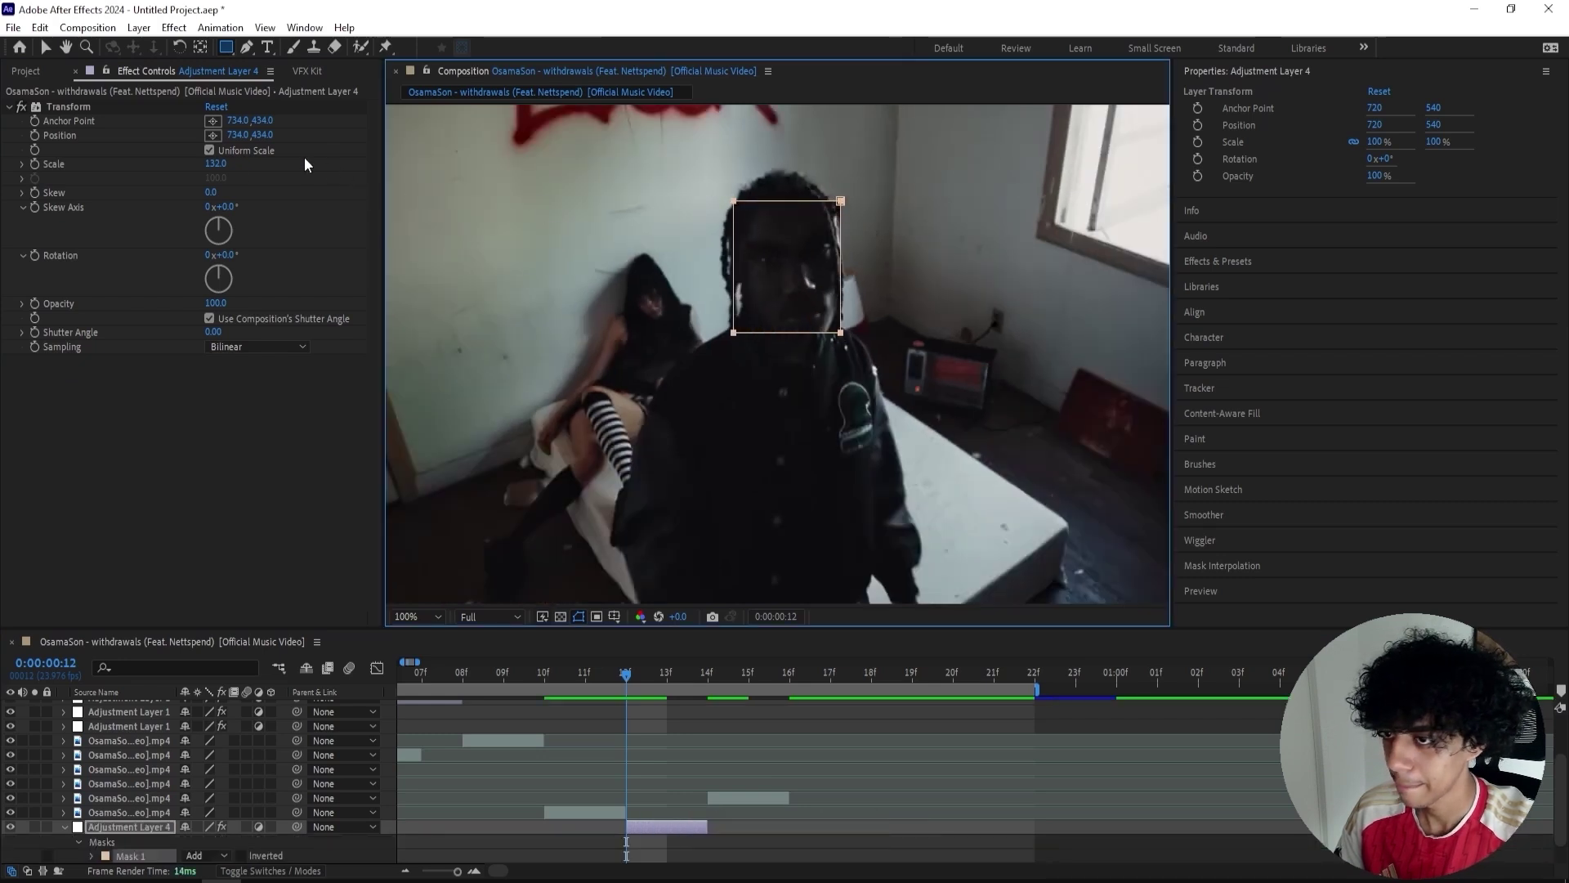
- Set the Transform scale of this face layer to 64 and its mask expansion to 5 pixels
drag(222, 168, 171, 171)
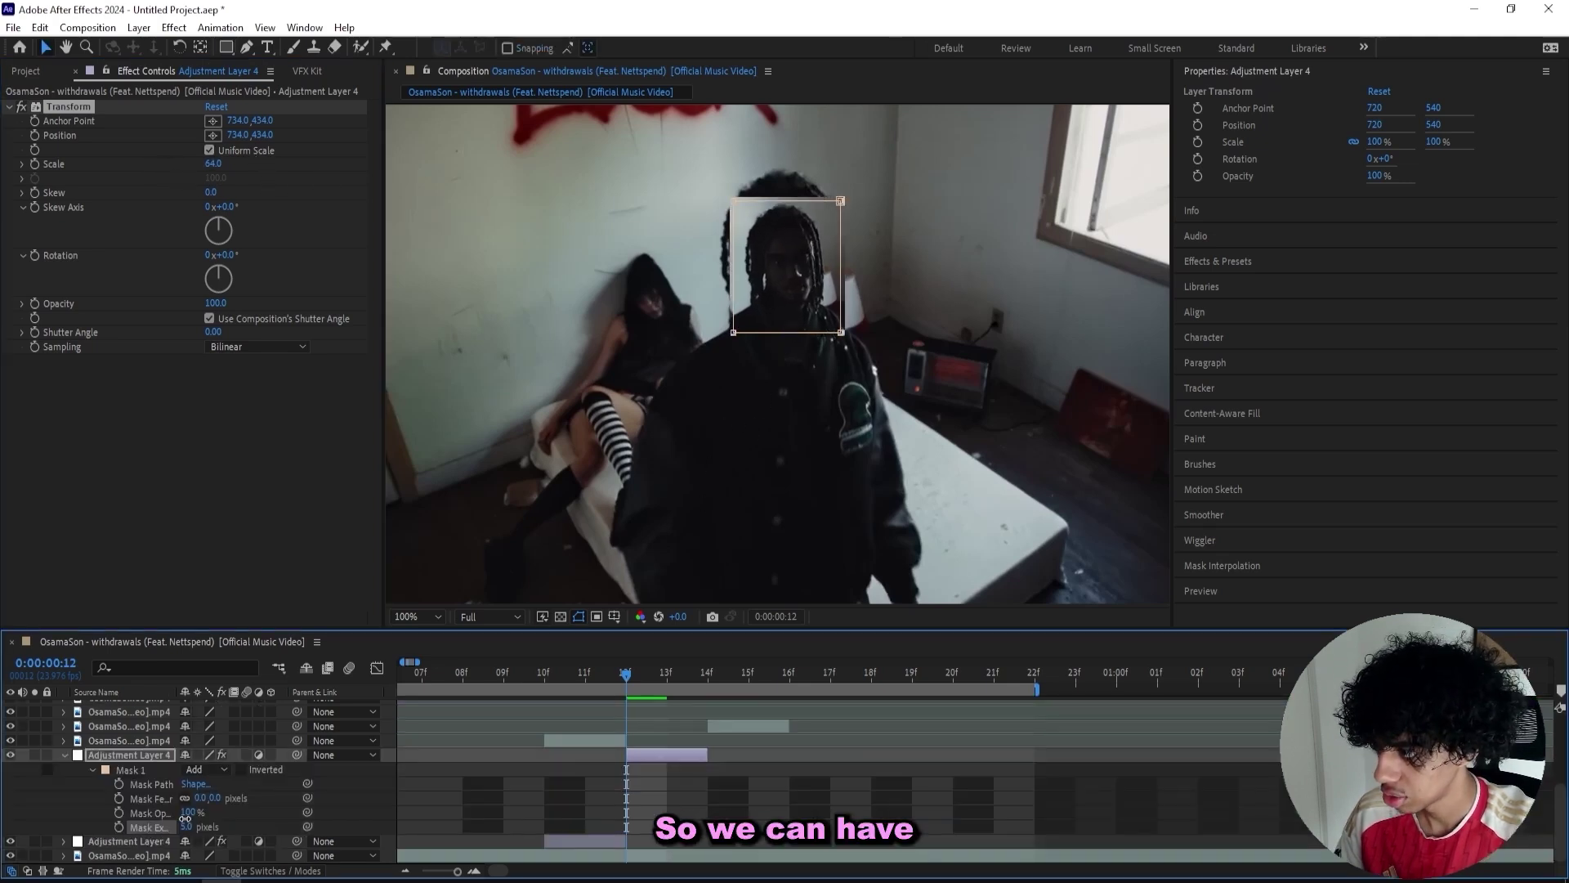
drag(186, 827, 190, 827)
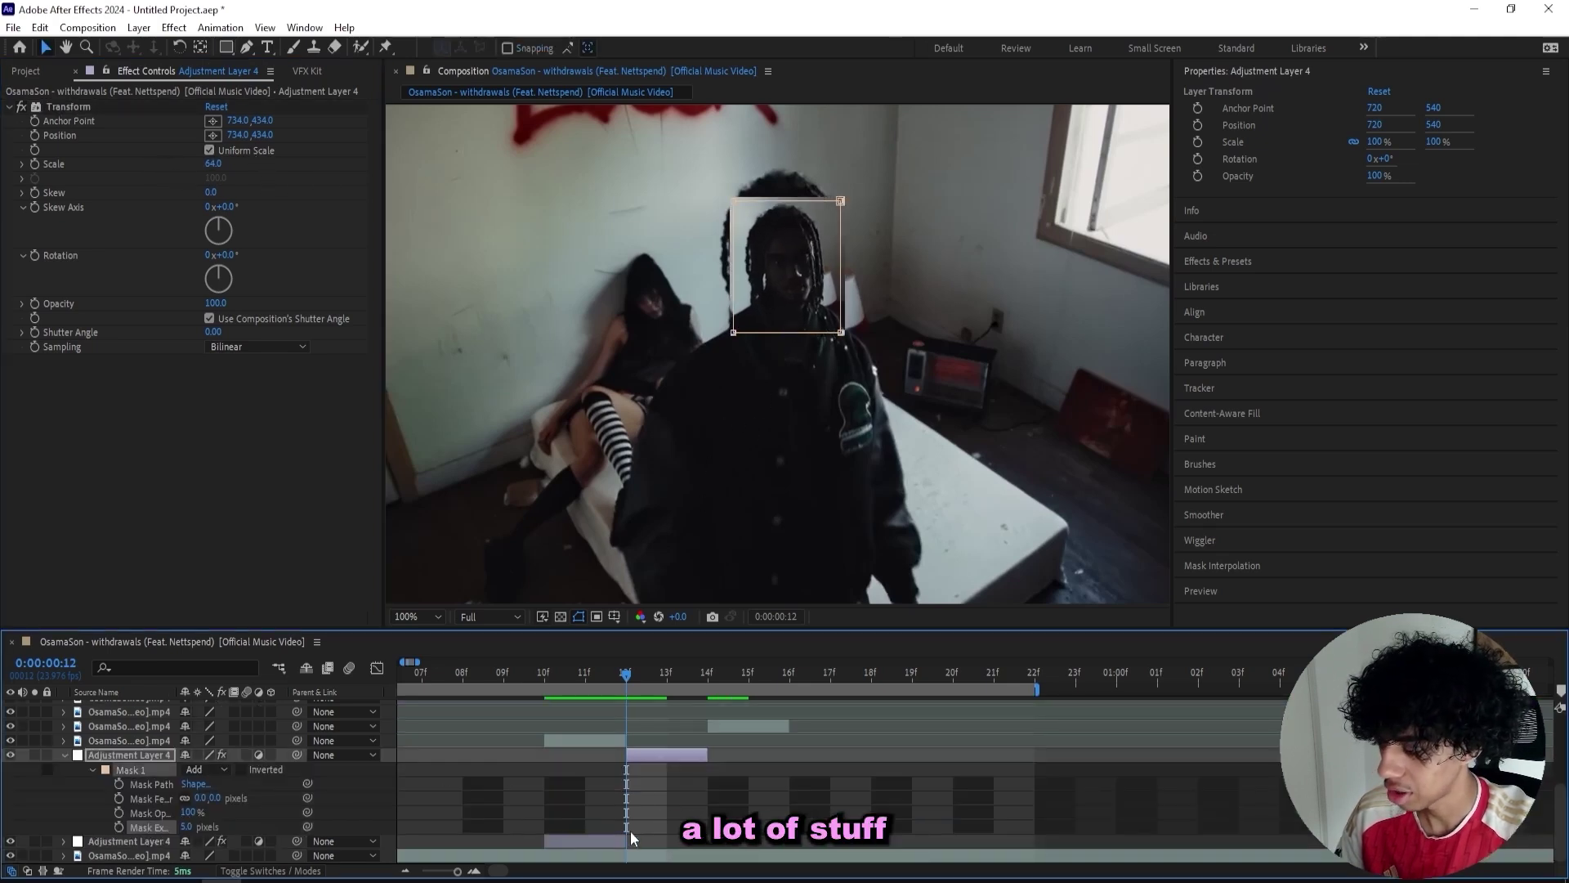
- Preview the face effects from frame 7
drag(619, 677, 422, 677)
key(space)
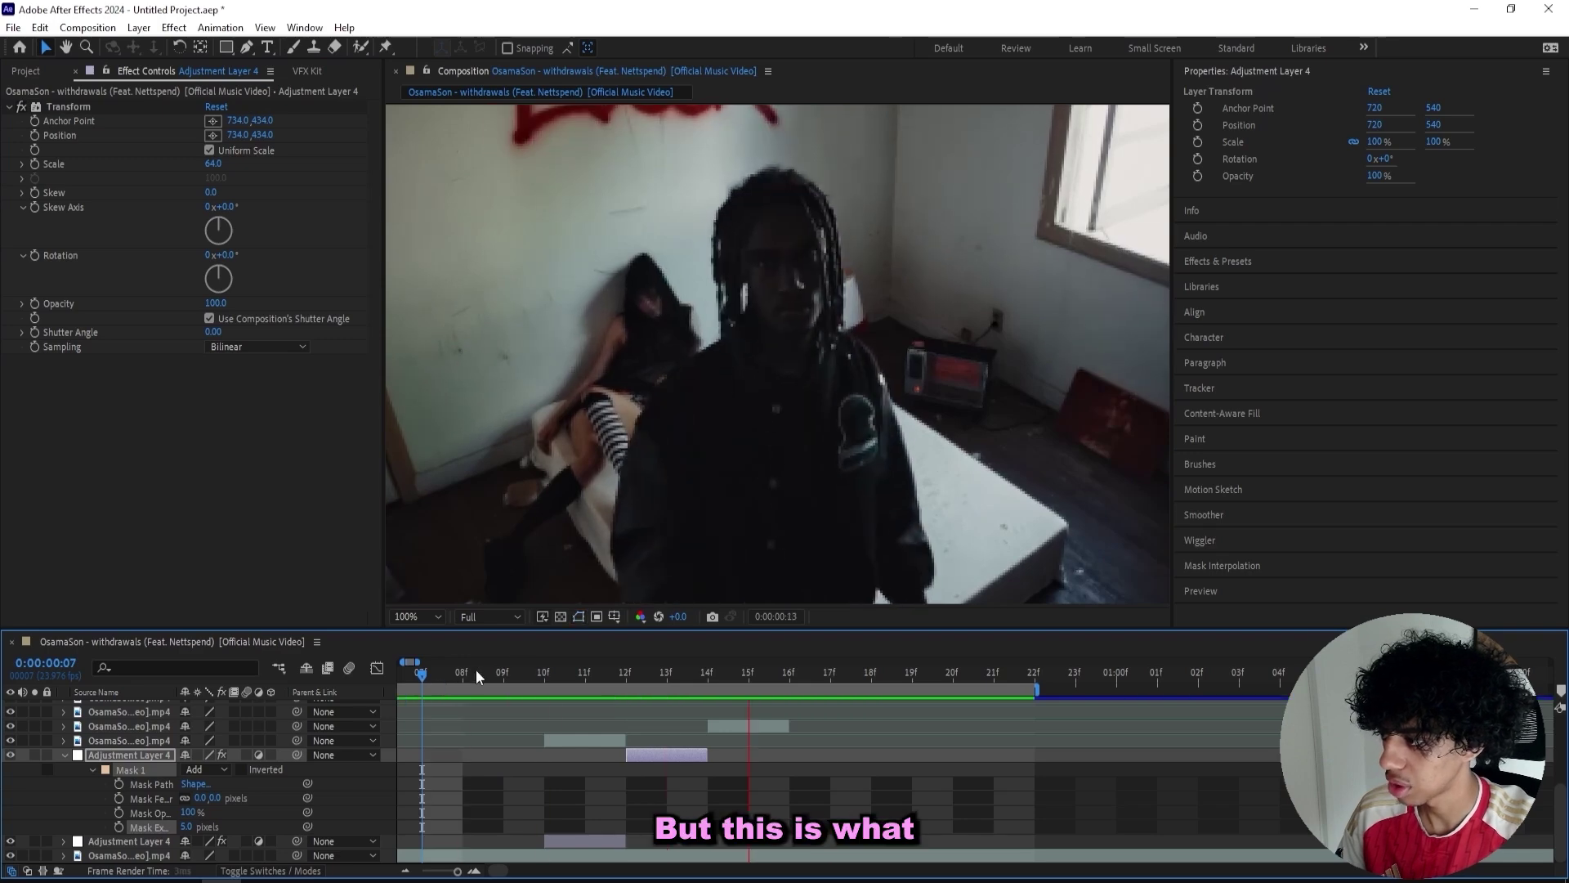
key(space)
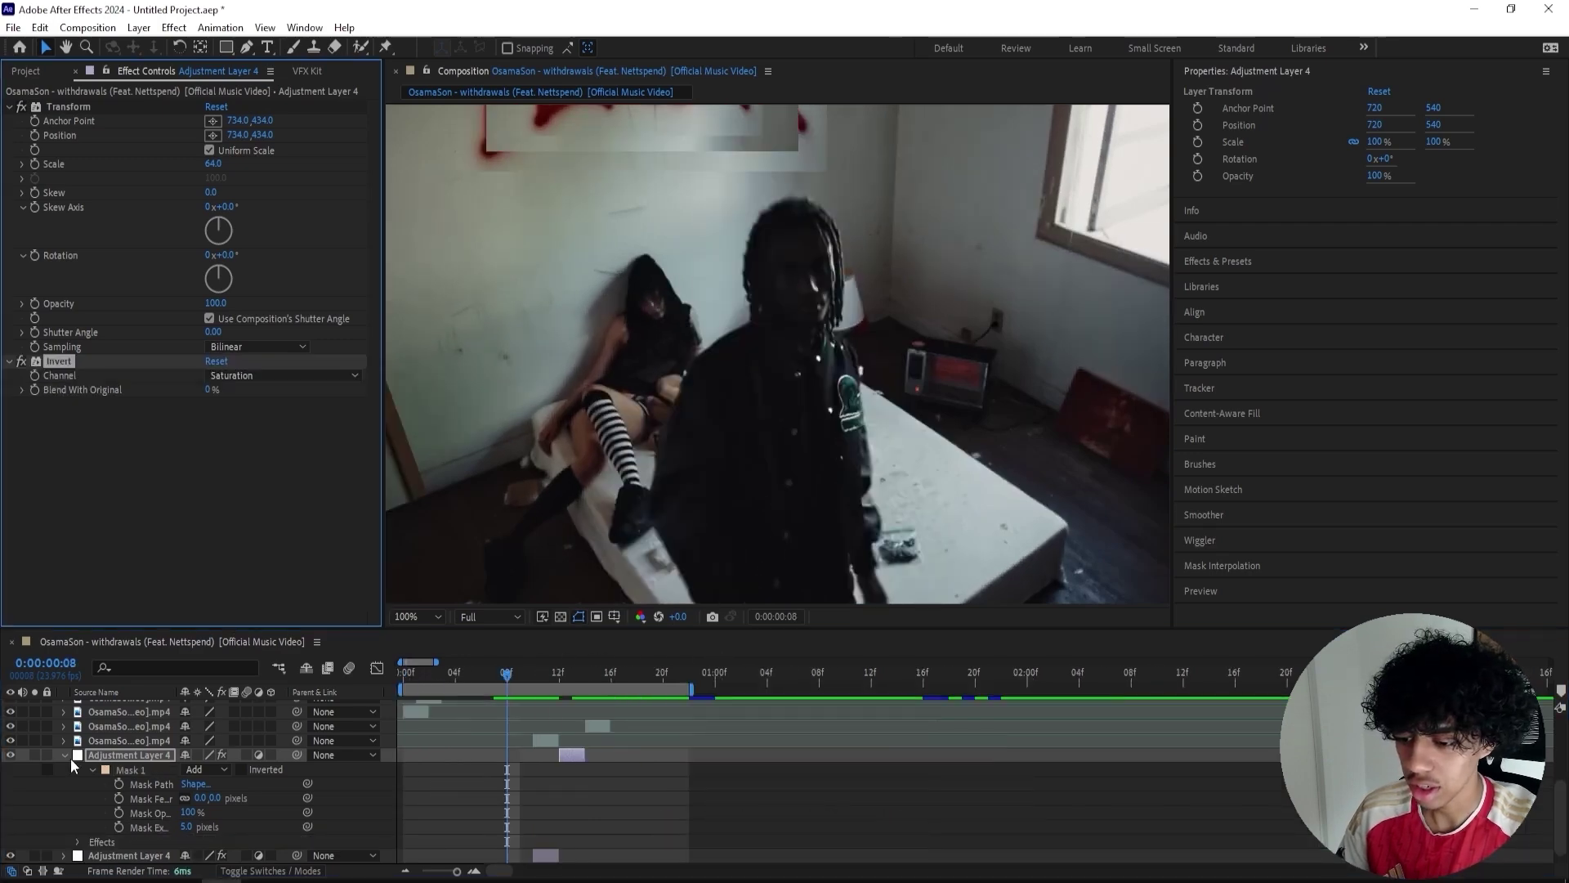
- Paste the Invert effect onto the door adjustment layer, the graffiti adjustment layer and the footage clip that start at frame 8
click(65, 755)
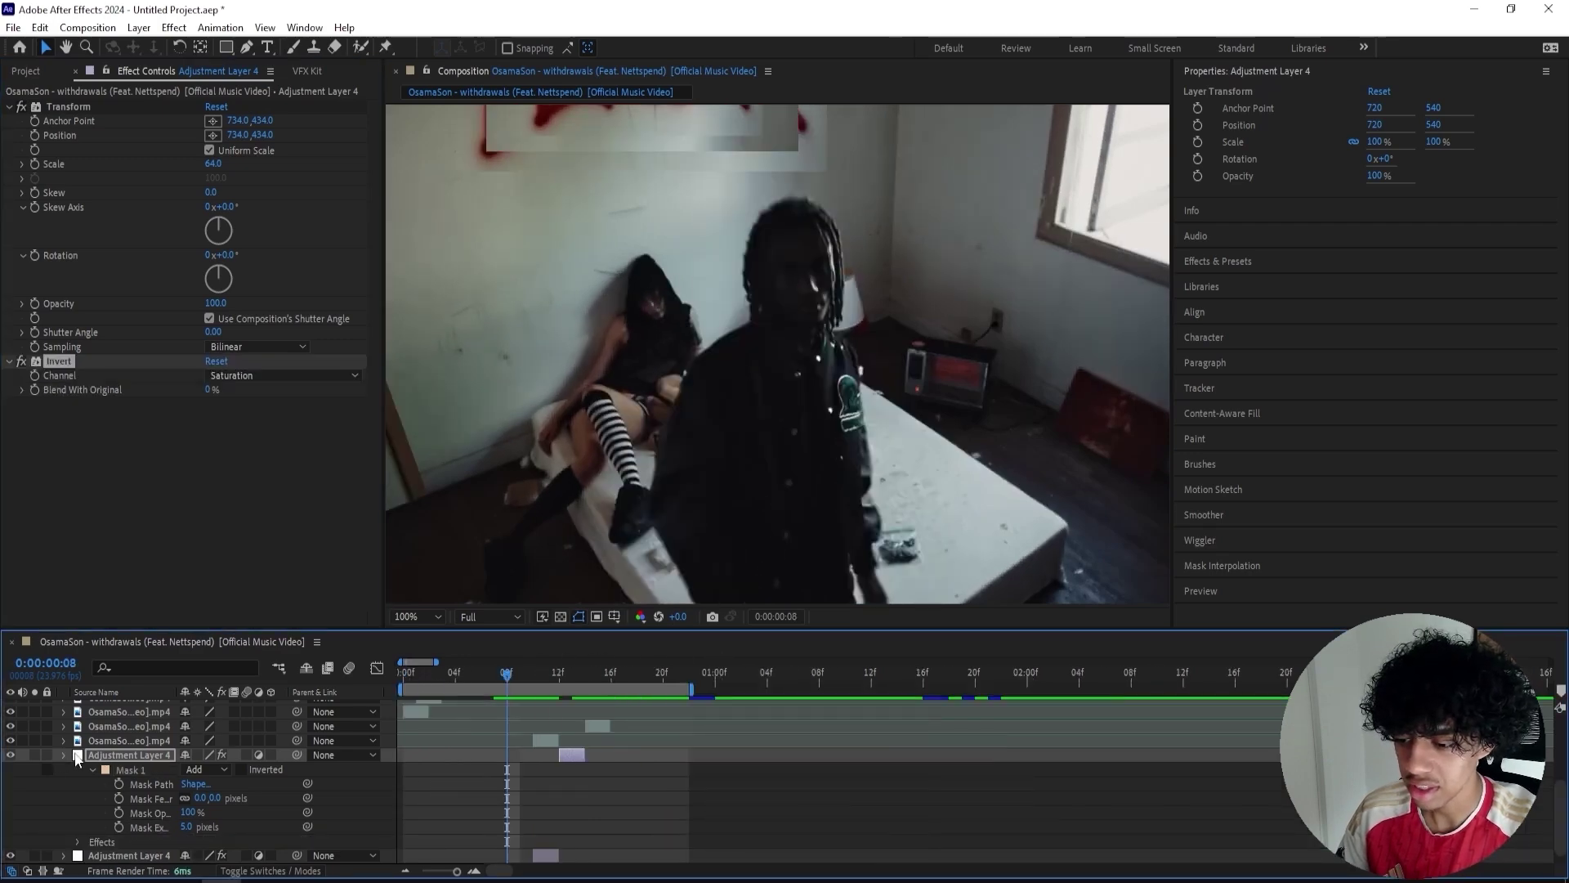
scroll(576, 394, down, 1)
drag(649, 415, 729, 457)
scroll(422, 787, up, 2)
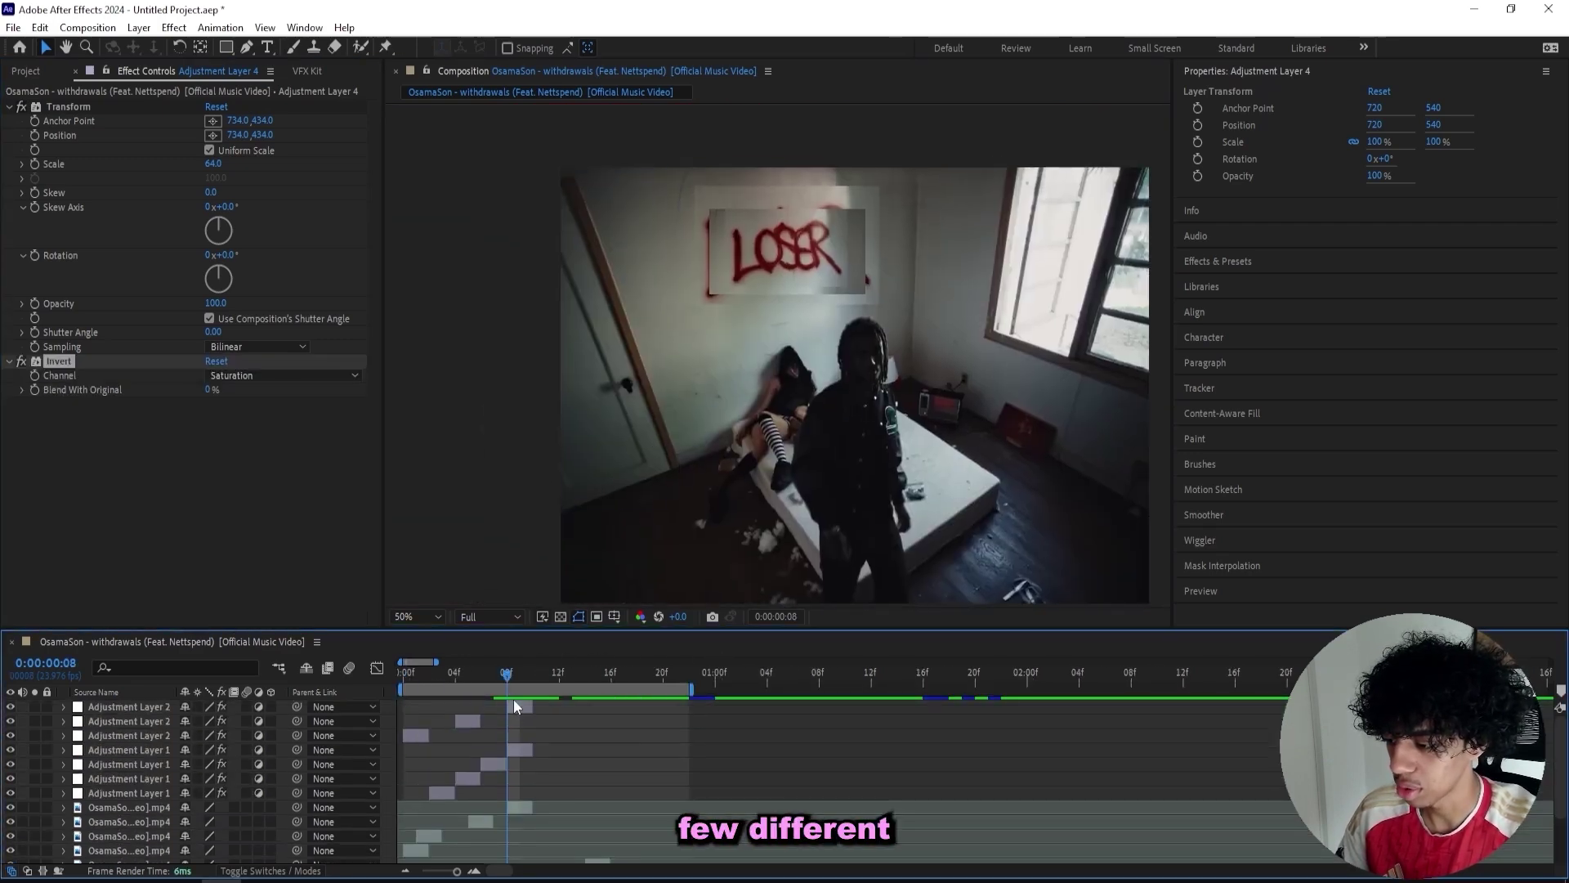
click(513, 704)
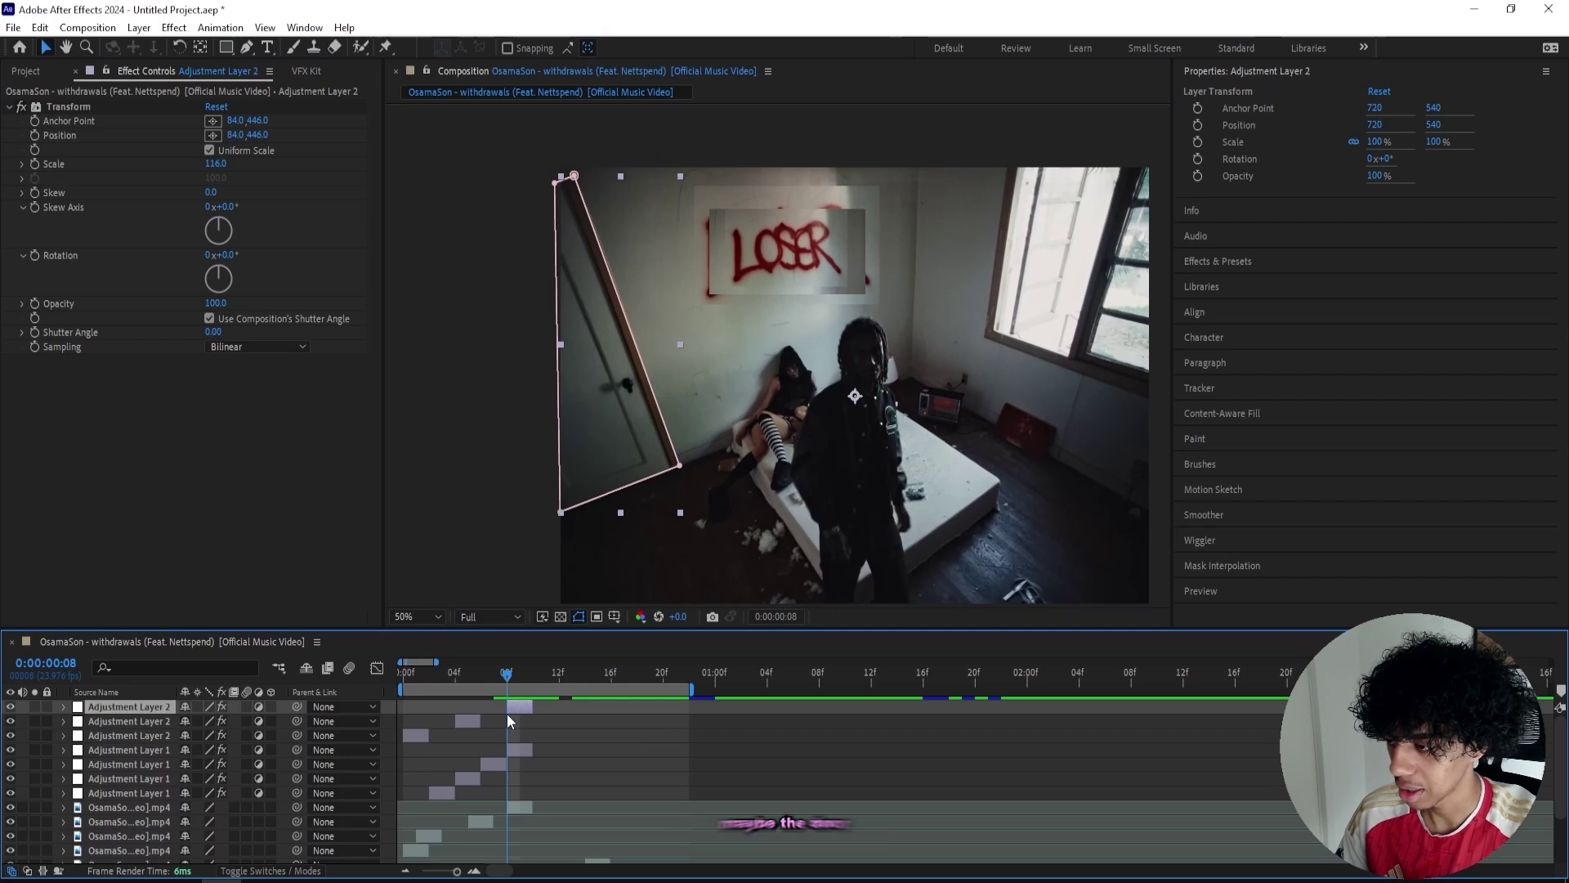
key(ctrl+v)
click(518, 752)
key(ctrl+v)
click(515, 802)
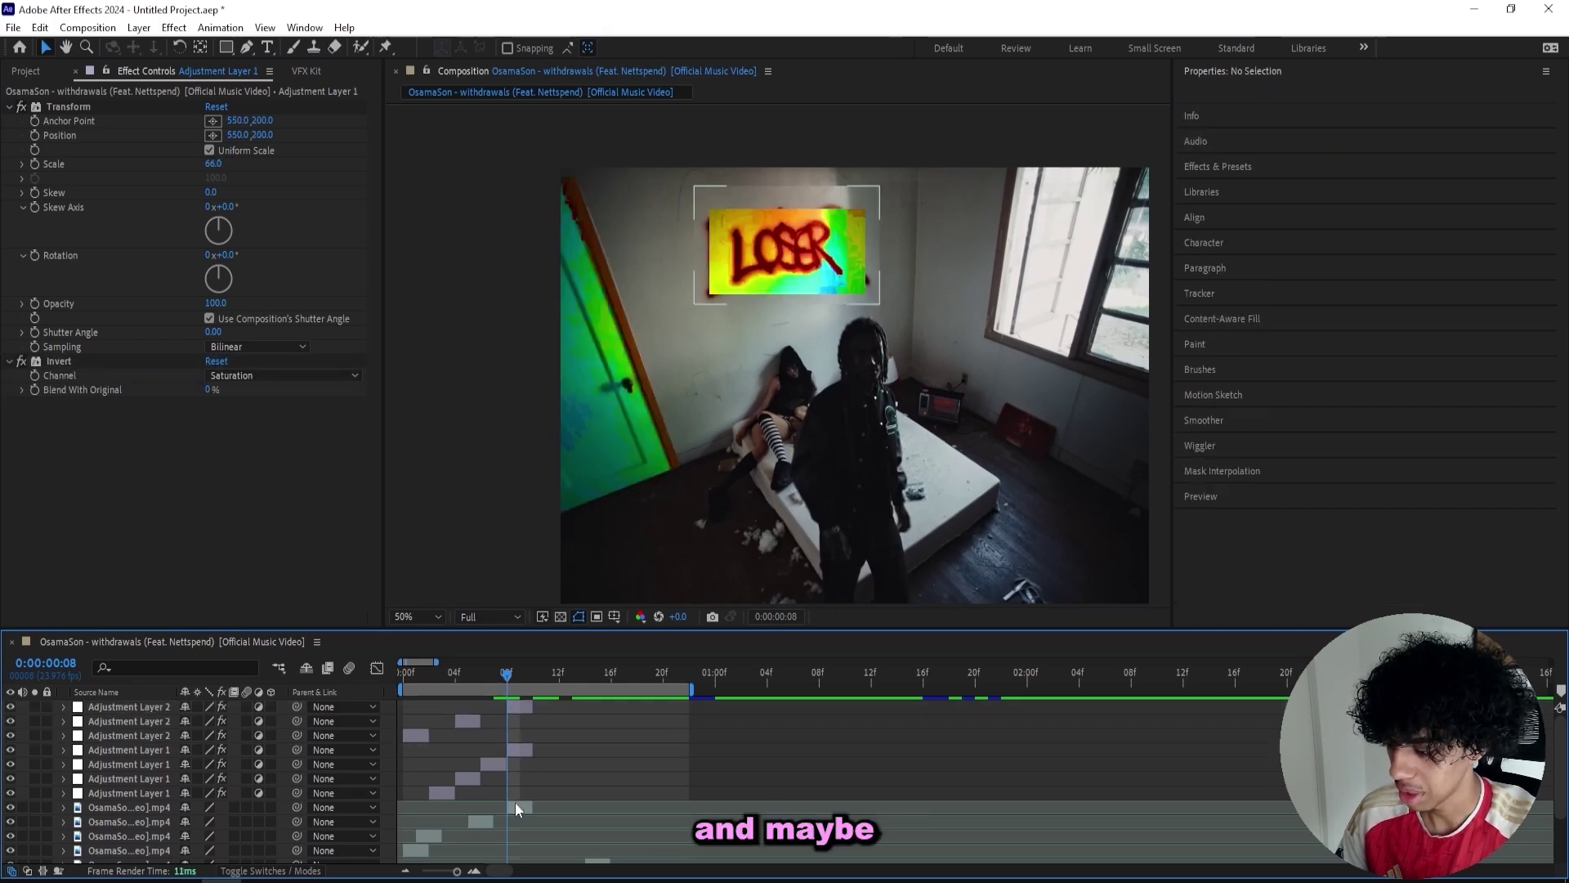
key(ctrl+v)
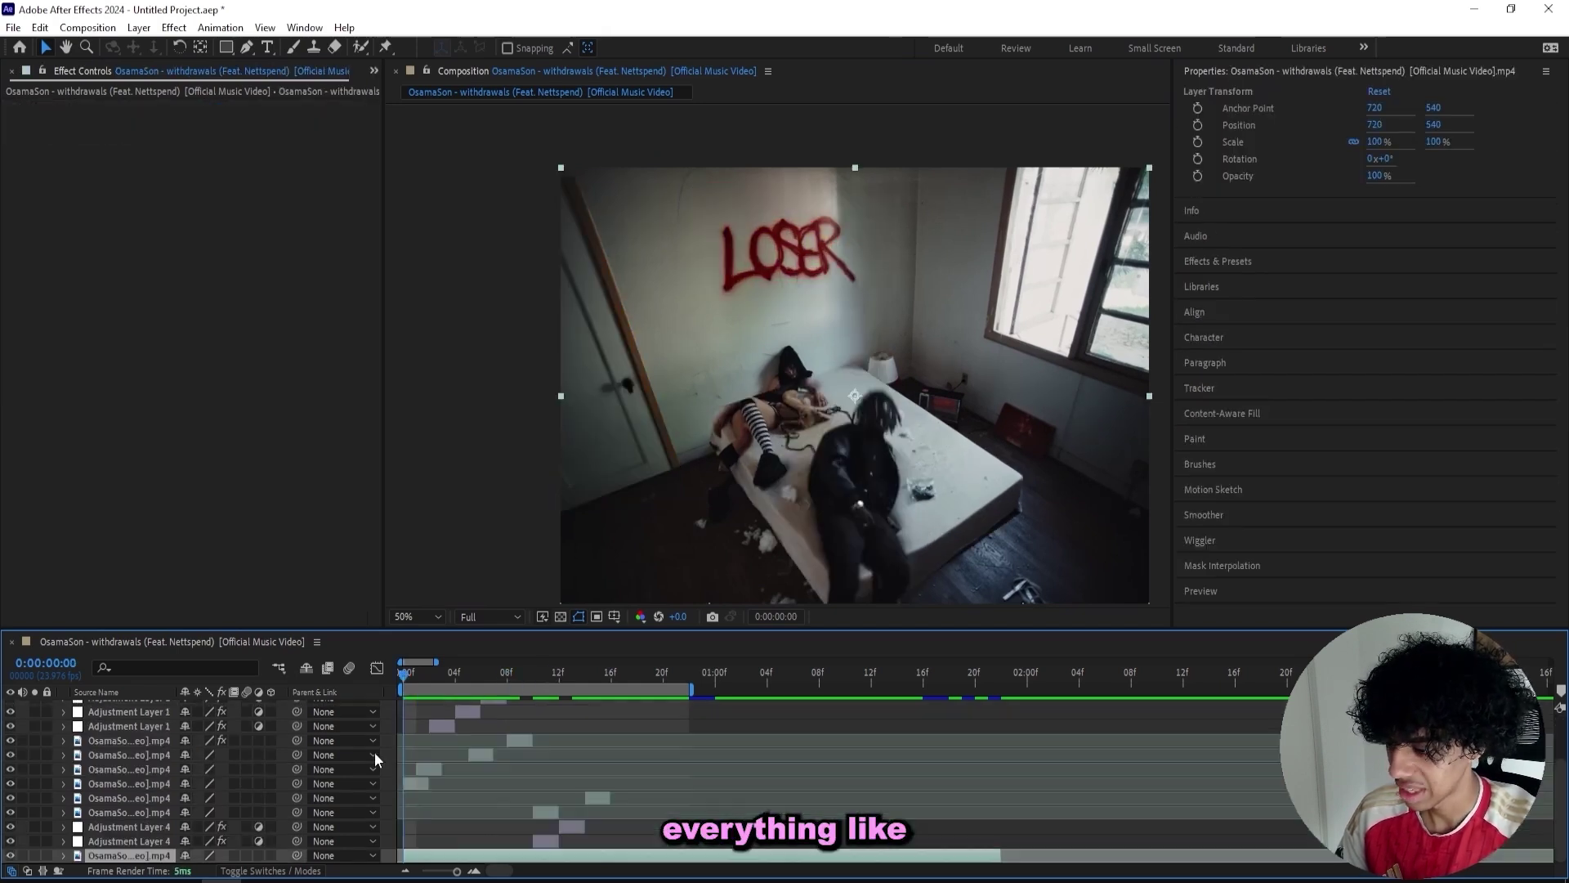
- Paste the Invert effect onto the mattress footage clip and the door adjustment layer that start at frame 0
scroll(428, 805, up, 1)
click(415, 827)
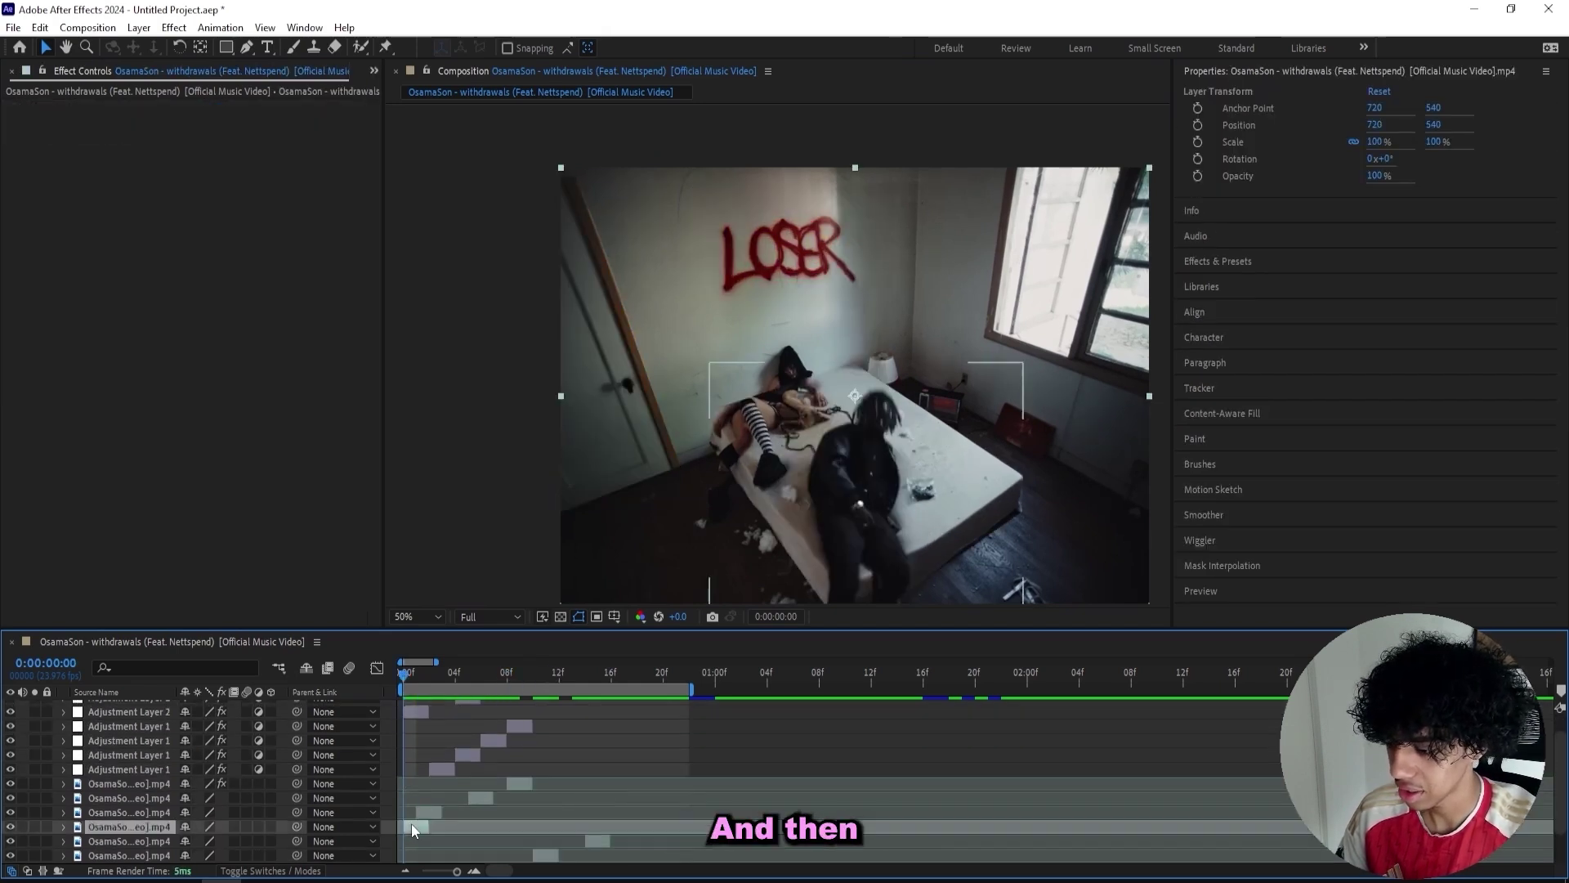
key(ctrl+v)
scroll(416, 720, up, 1)
click(417, 736)
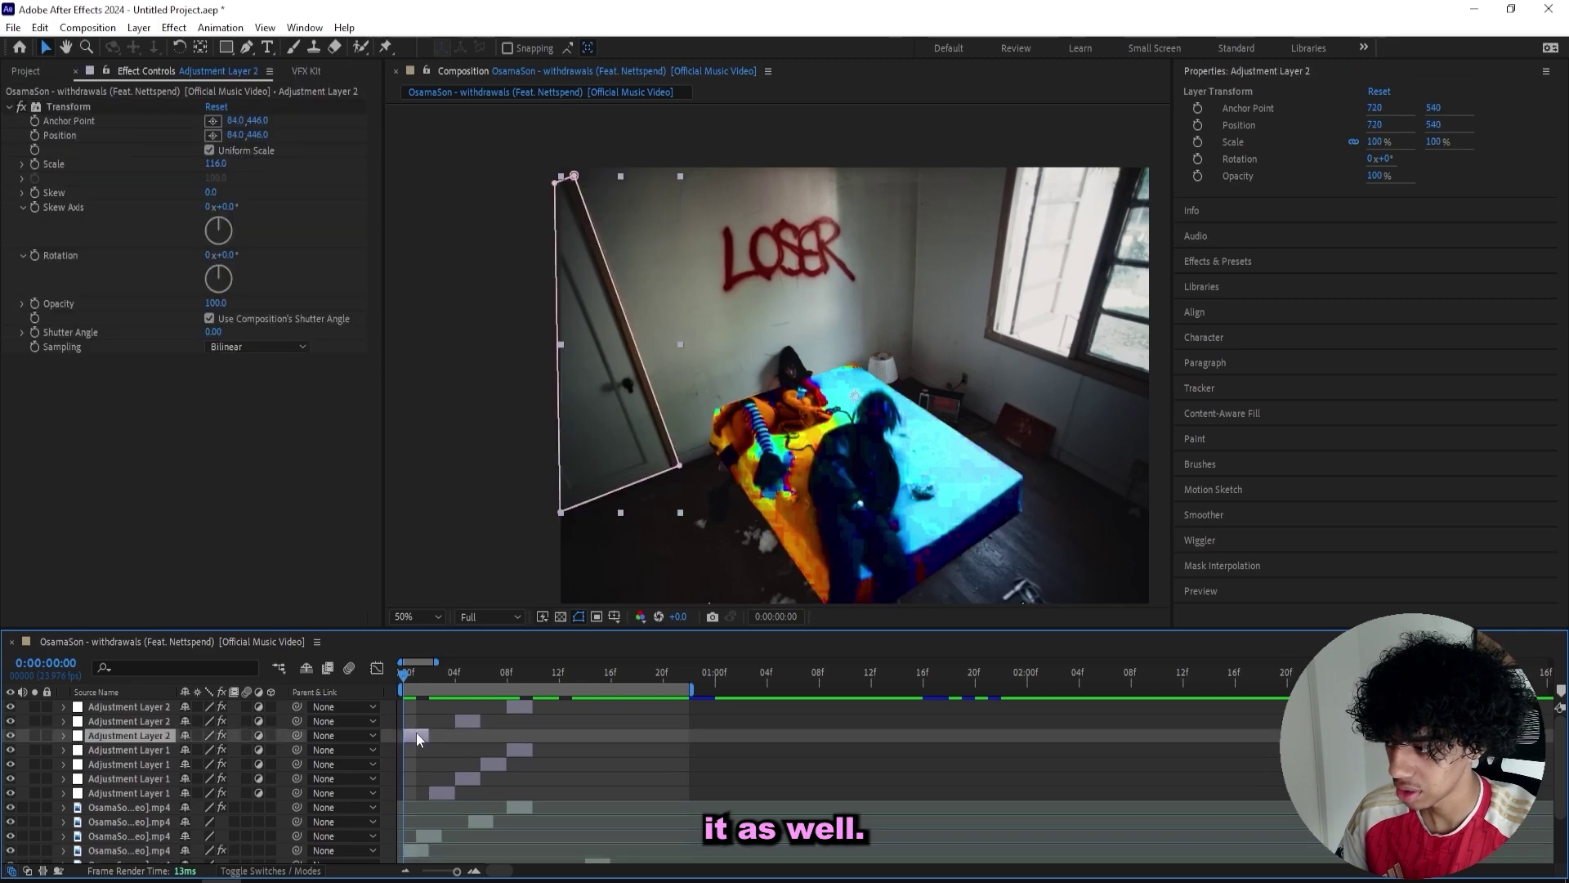
key(ctrl+v)
- Preview the sequence from the first frame to check the inverted parts
drag(605, 676, 278, 678)
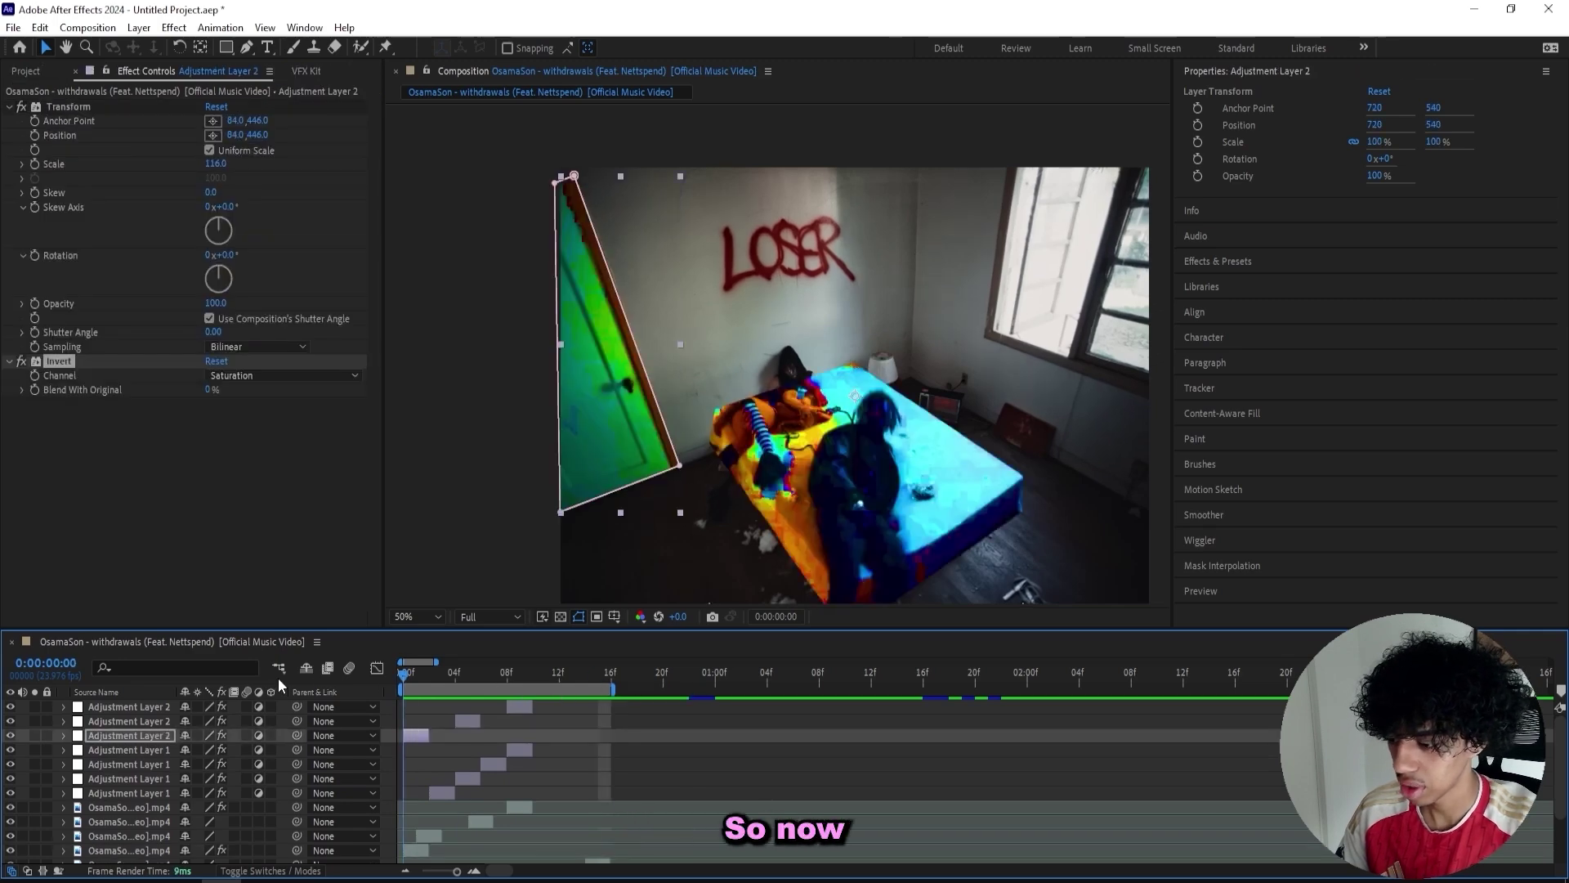
key(space)
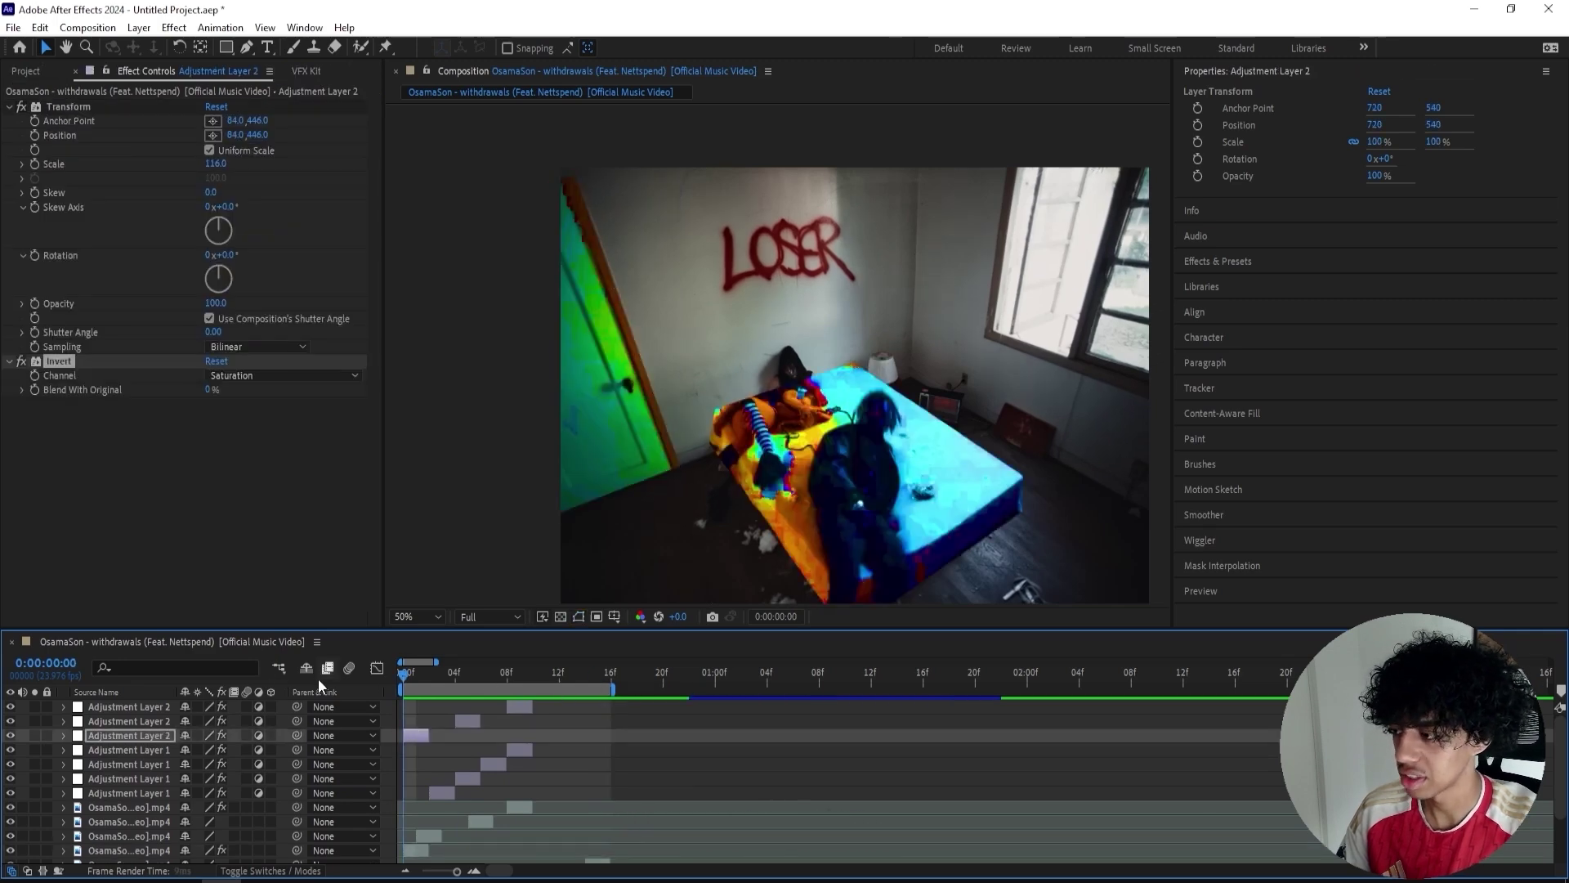
drag(439, 674, 480, 681)
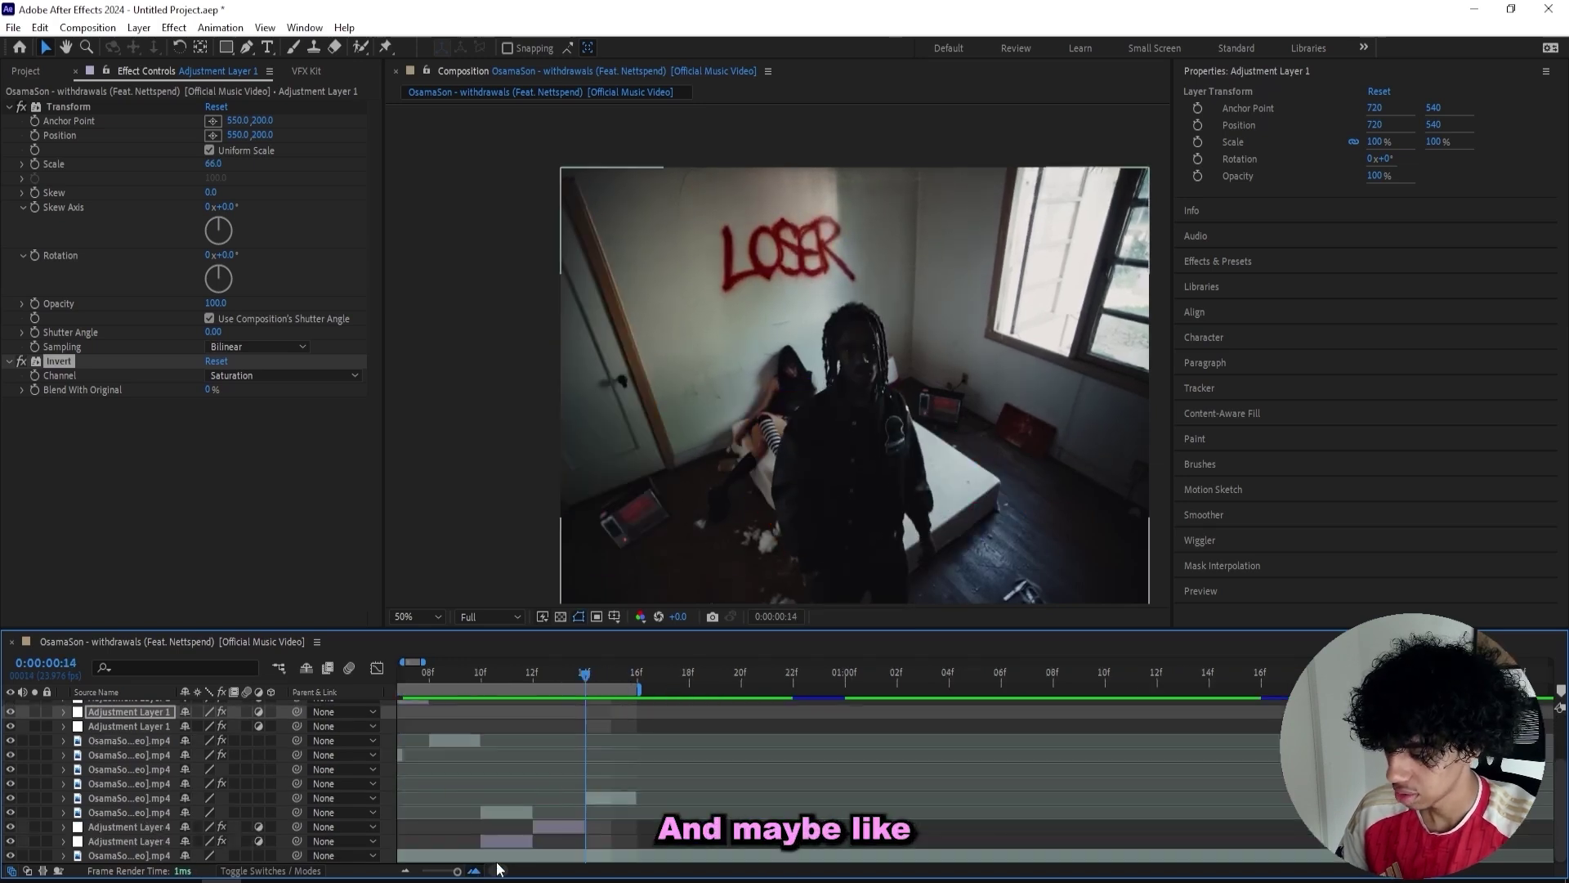
- Create a new adjustment layer with the playhead at frame 16
click(474, 870)
drag(572, 669, 626, 677)
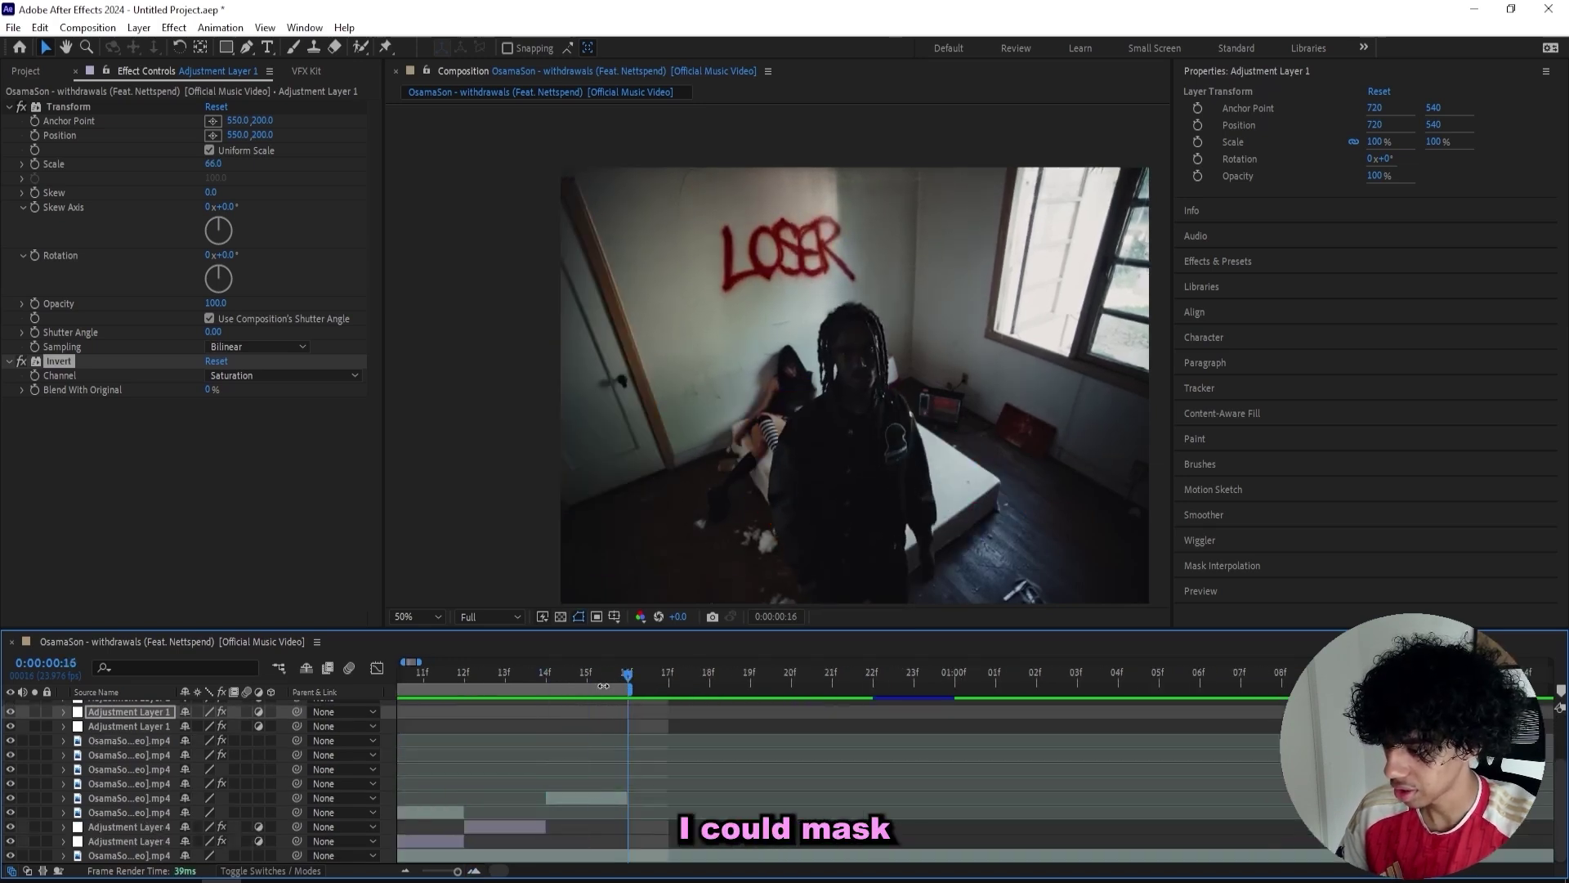
key(ctrl+alt+y)
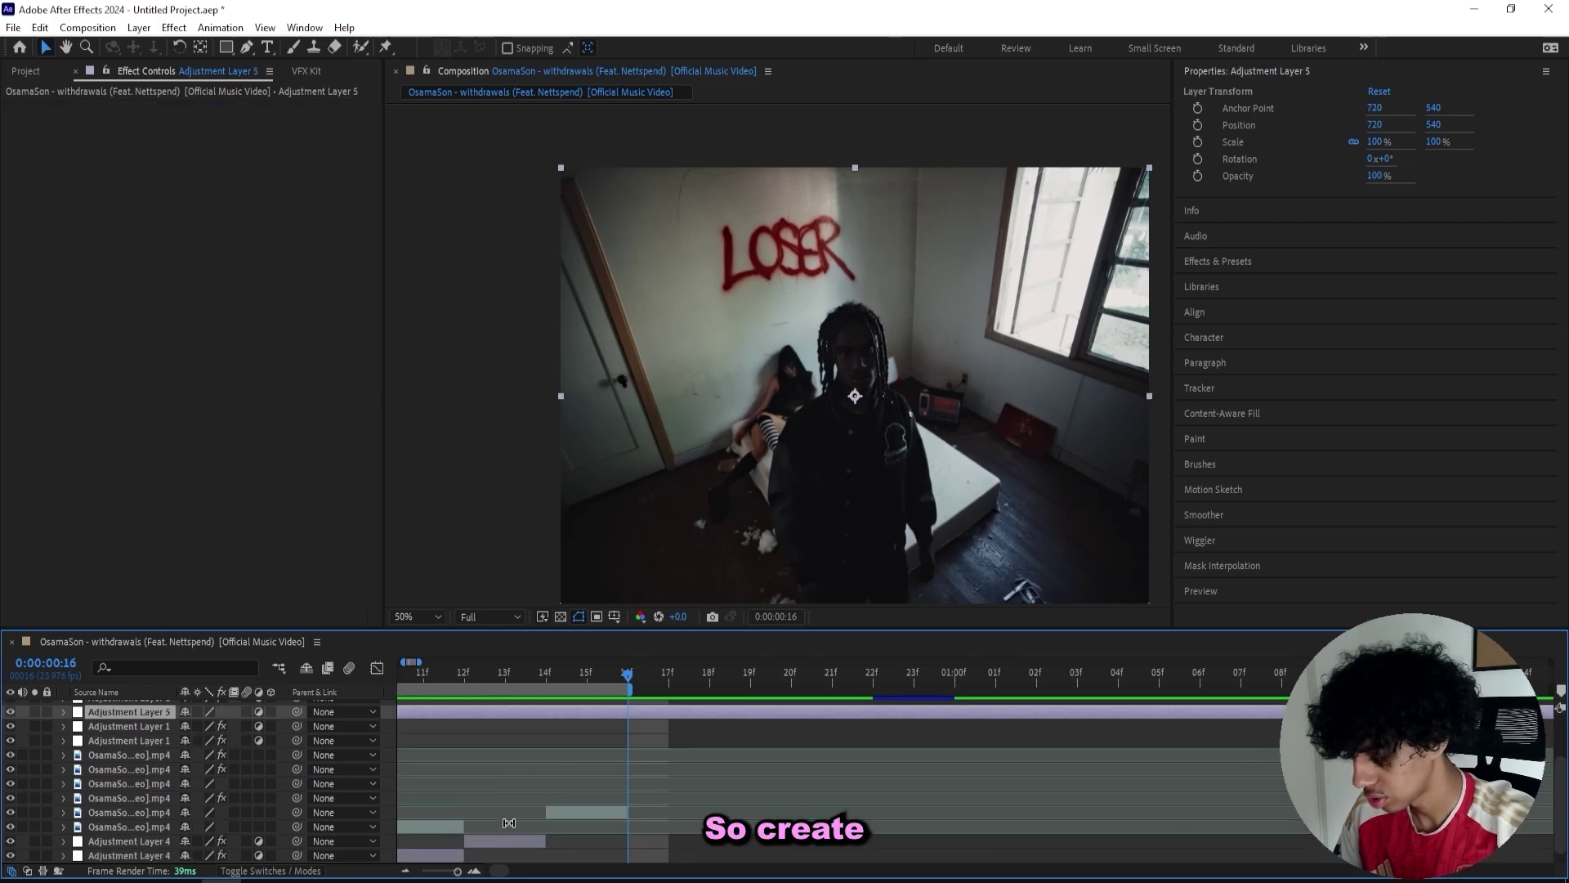
- Draw a star-shaped mask over the face on the new adjustment layer with the Star tool
click(226, 48)
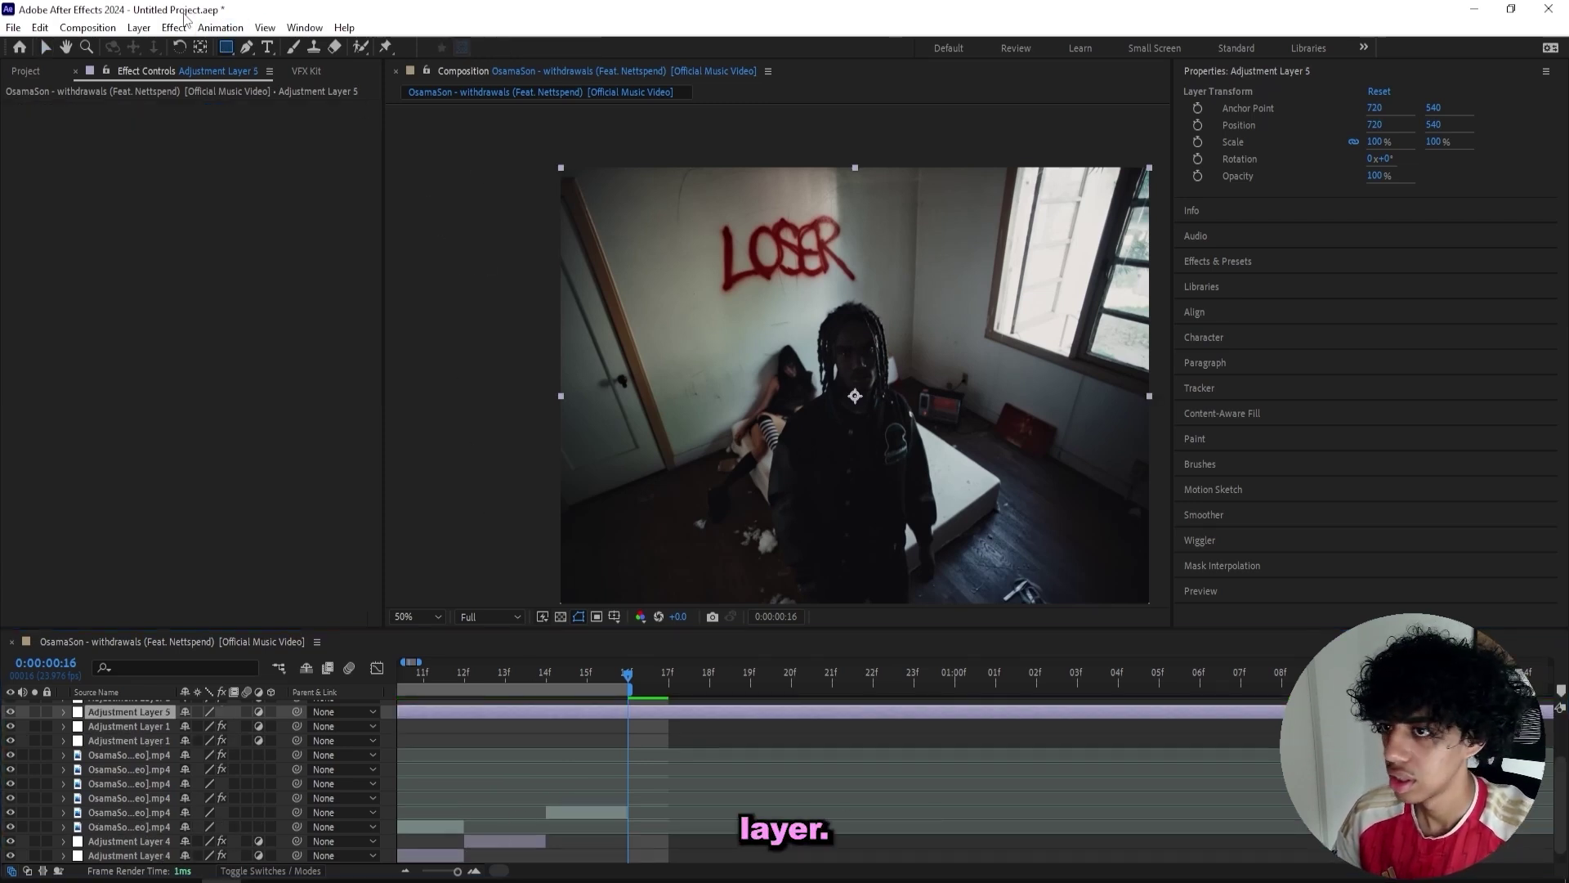
key(q)
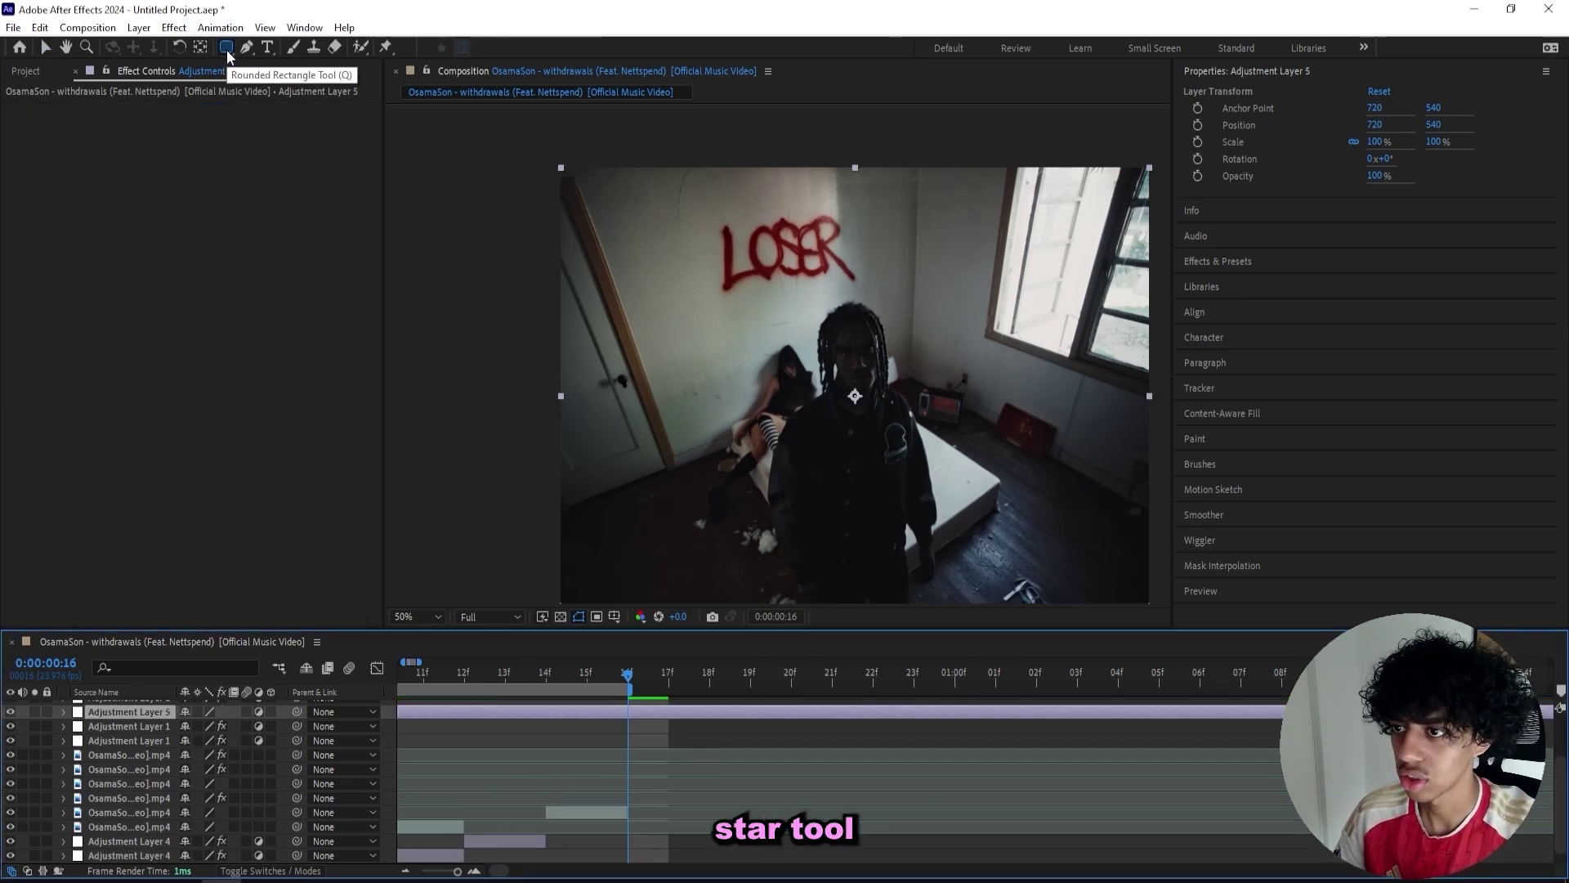
key(q)
key(q)
key(q)
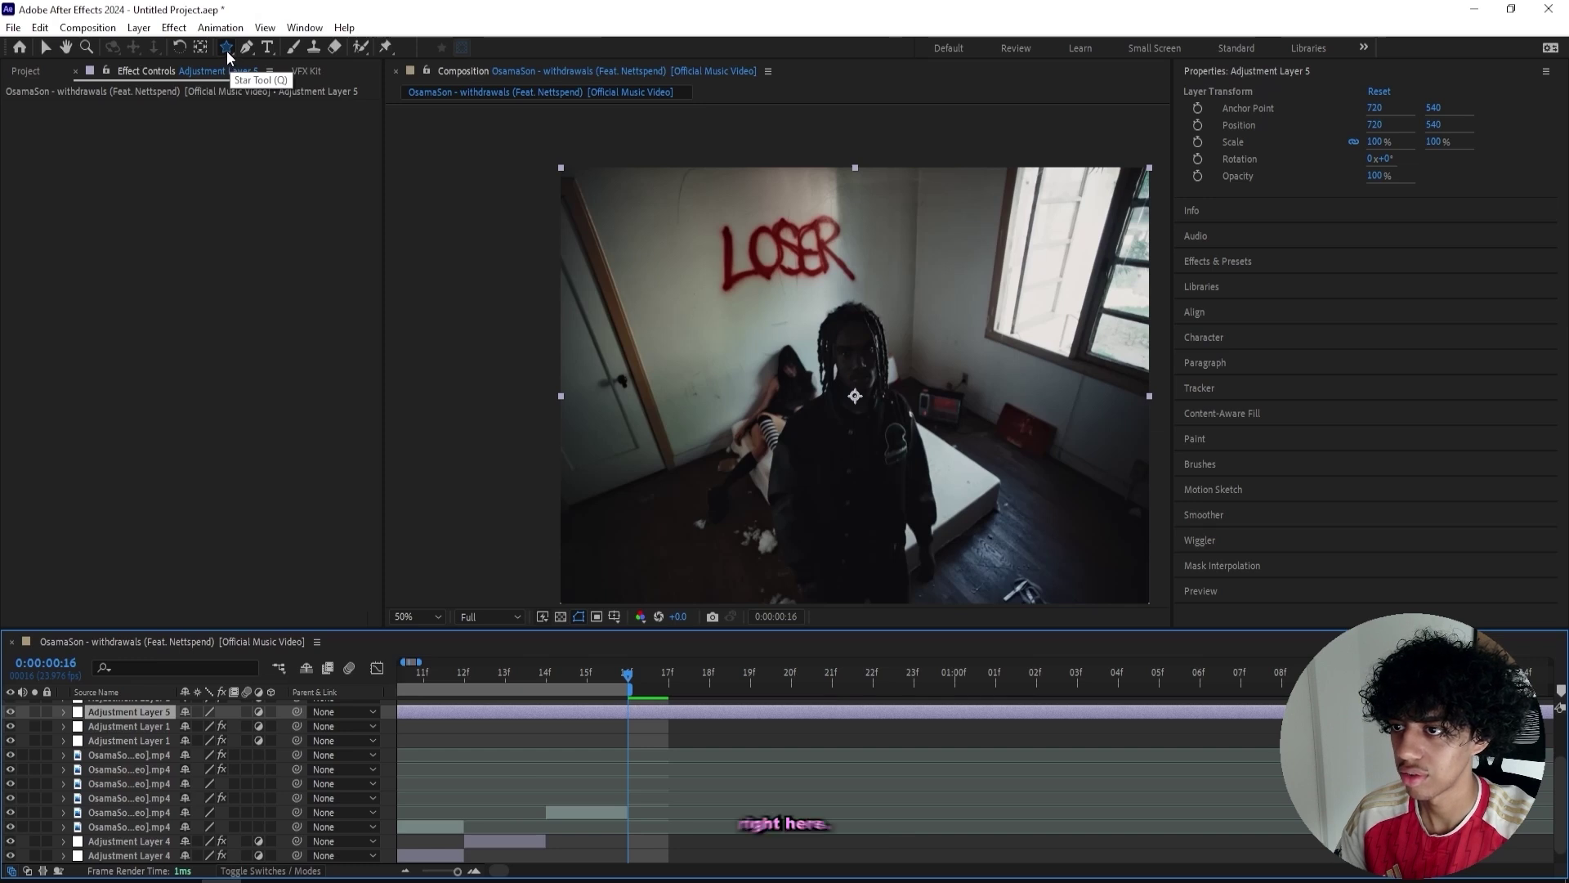
scroll(887, 394, up, 2)
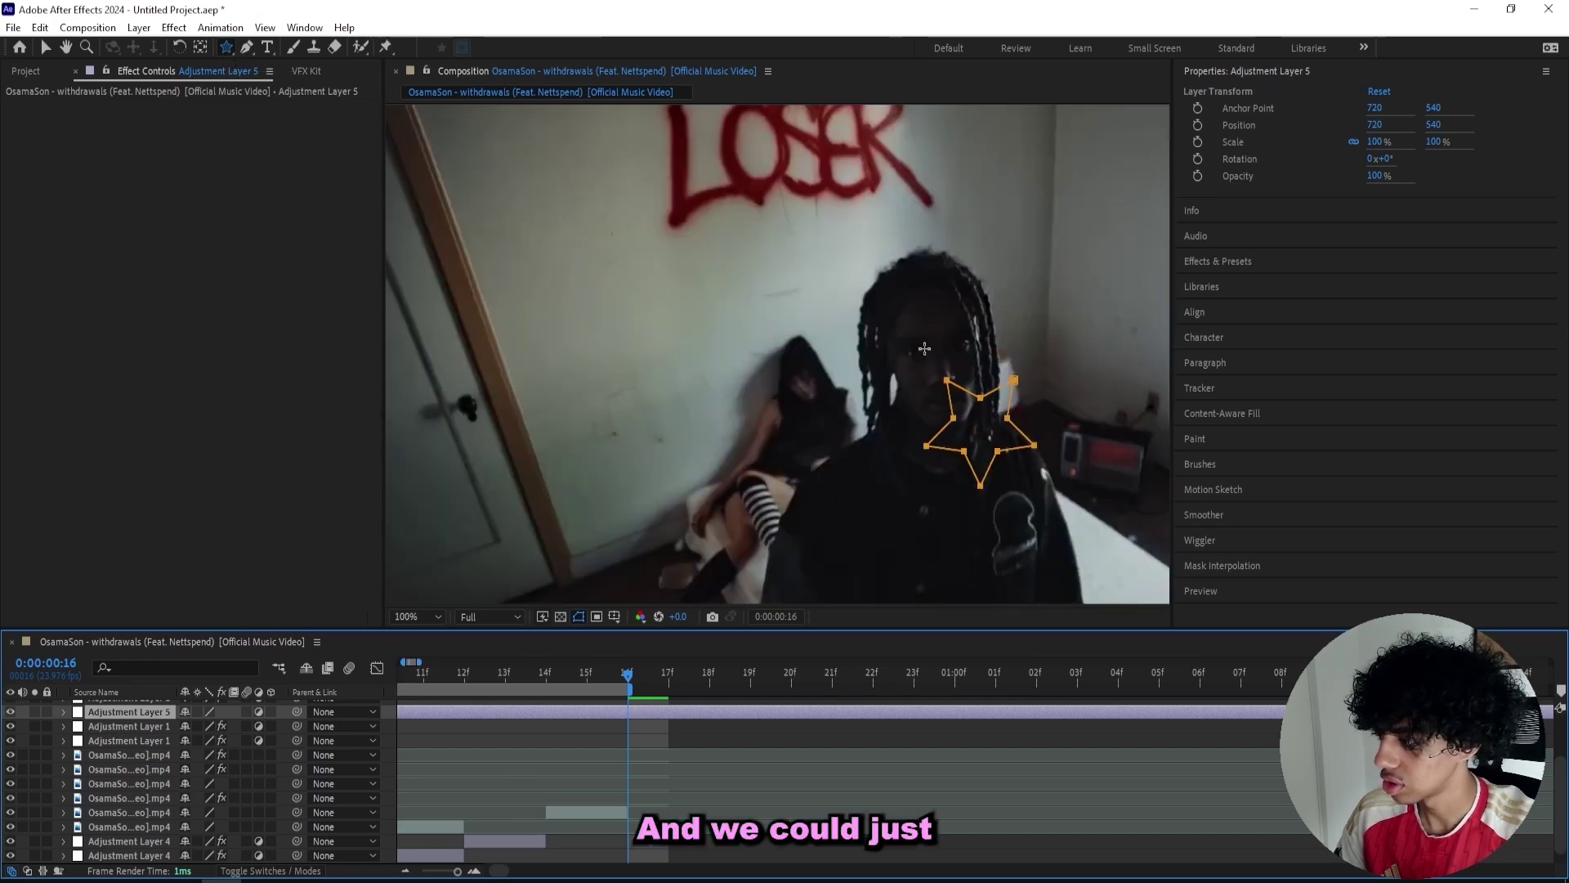
drag(924, 349, 976, 321)
drag(995, 432, 949, 372)
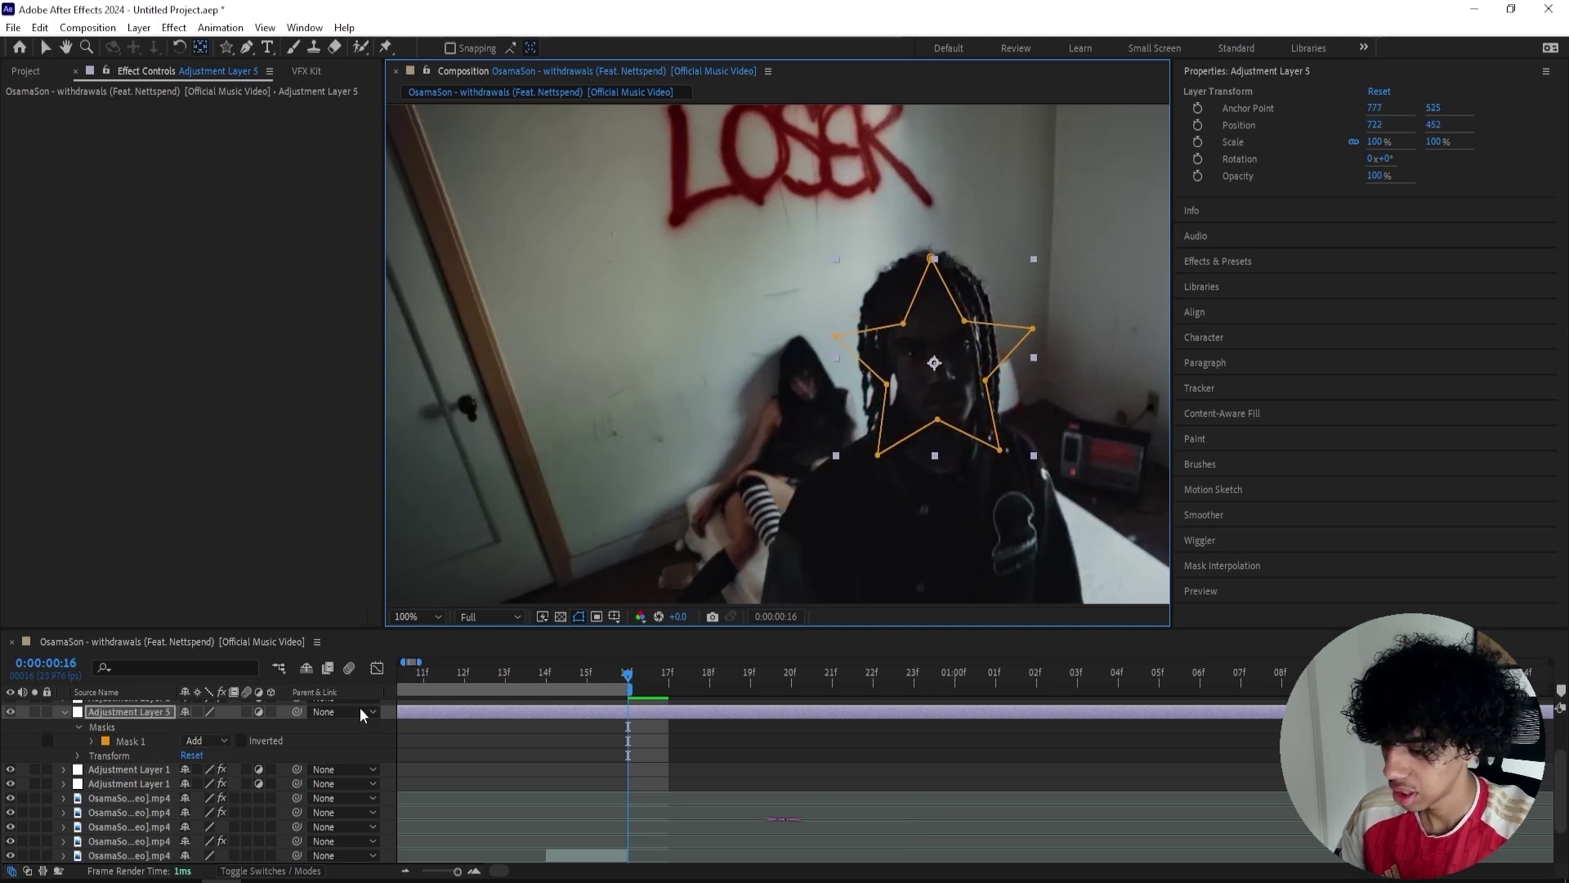
- Add the Transform effect to the star-masked layer and set its anchor point and position to 723, 452
key(ctrl+space)
text(tra)
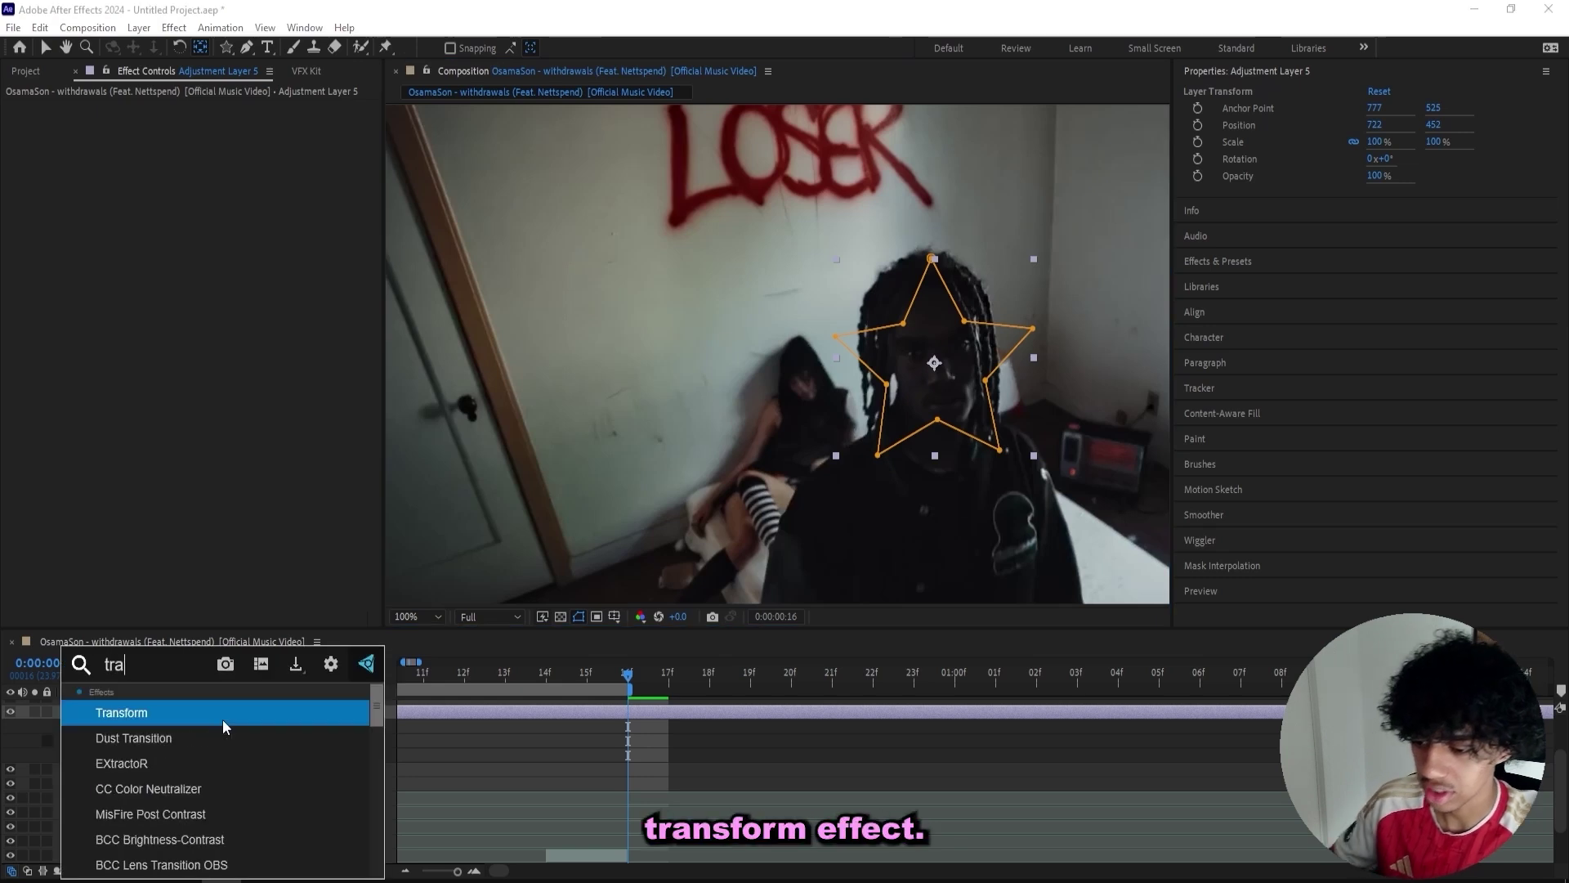
key(Return)
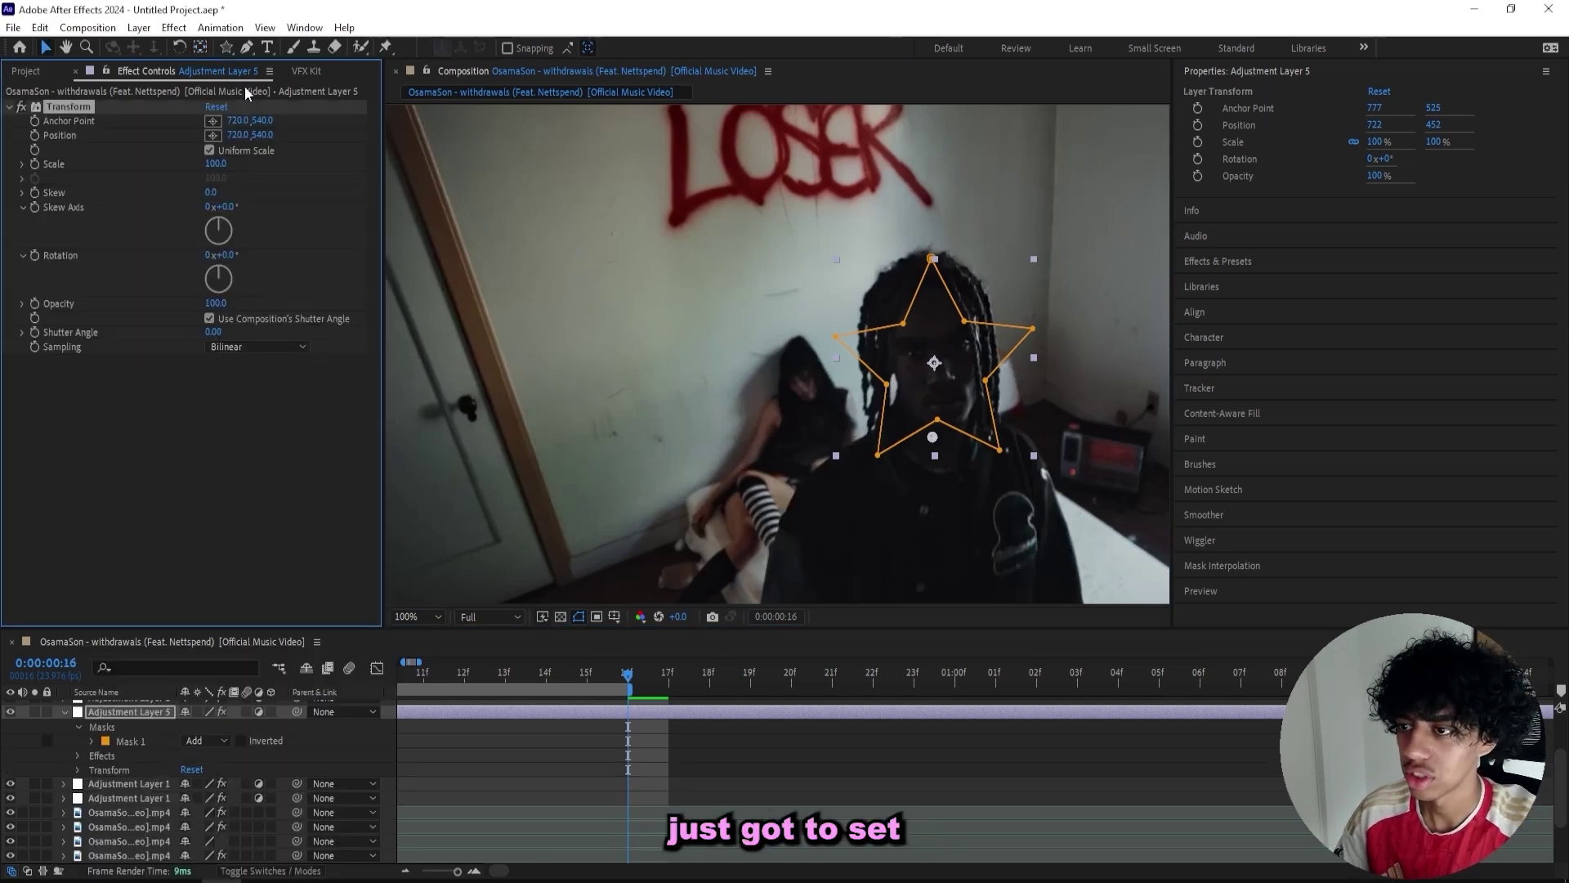
drag(247, 120, 284, 120)
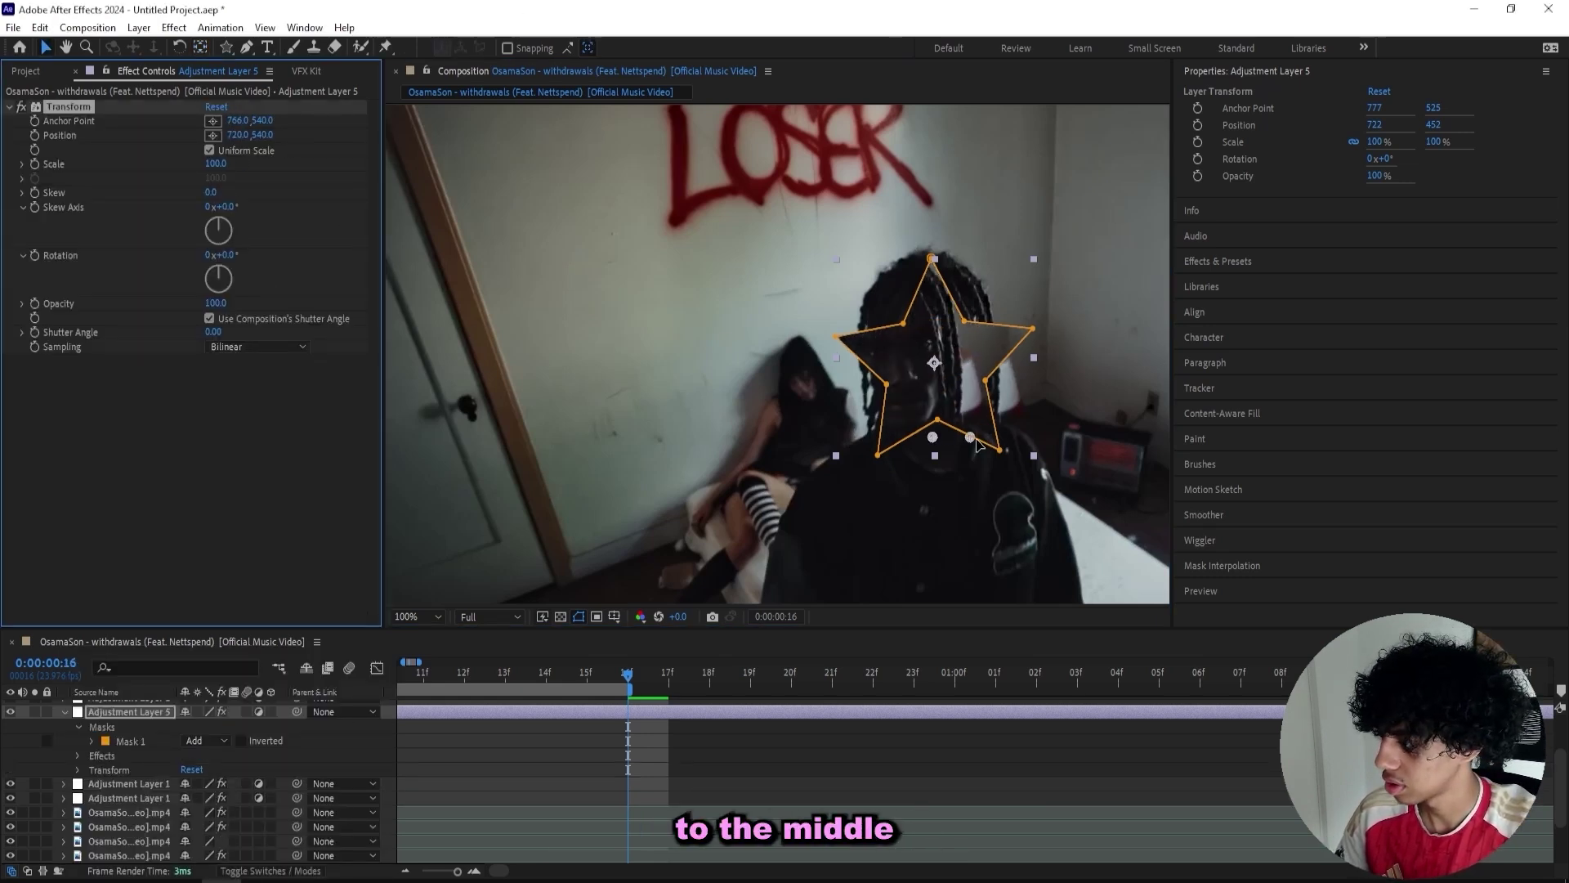
drag(971, 439, 936, 365)
click(241, 121)
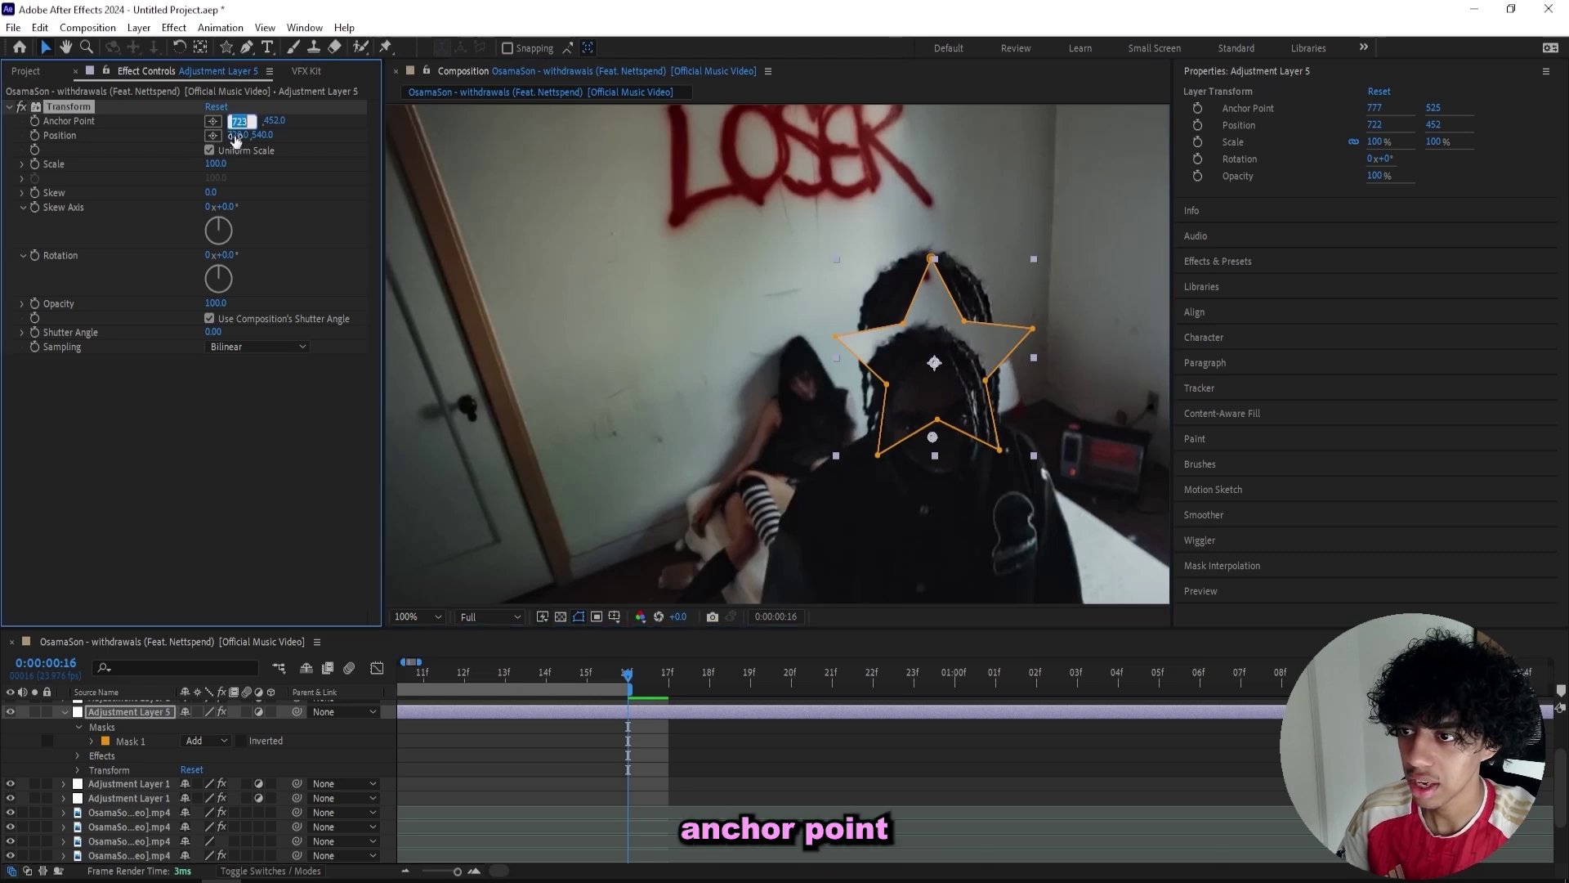
click(263, 122)
key(ctrl+c)
click(266, 136)
key(ctrl+v)
click(281, 153)
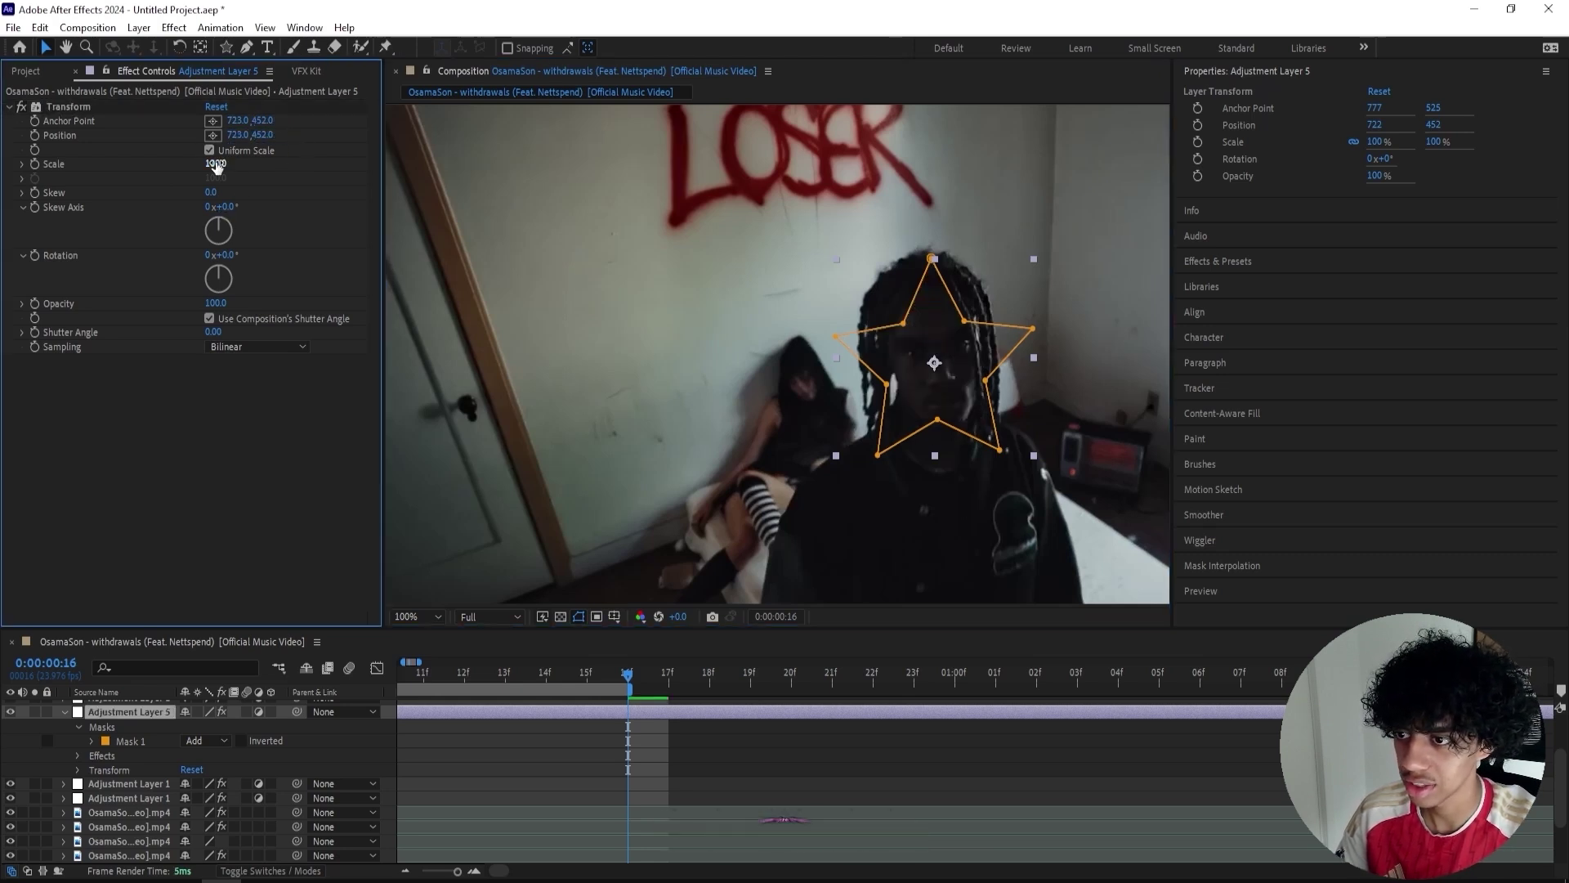
- Set the Transform scale of the star-masked layer to 149 and trim the layer to two frames starting at frame 16
drag(216, 166, 270, 169)
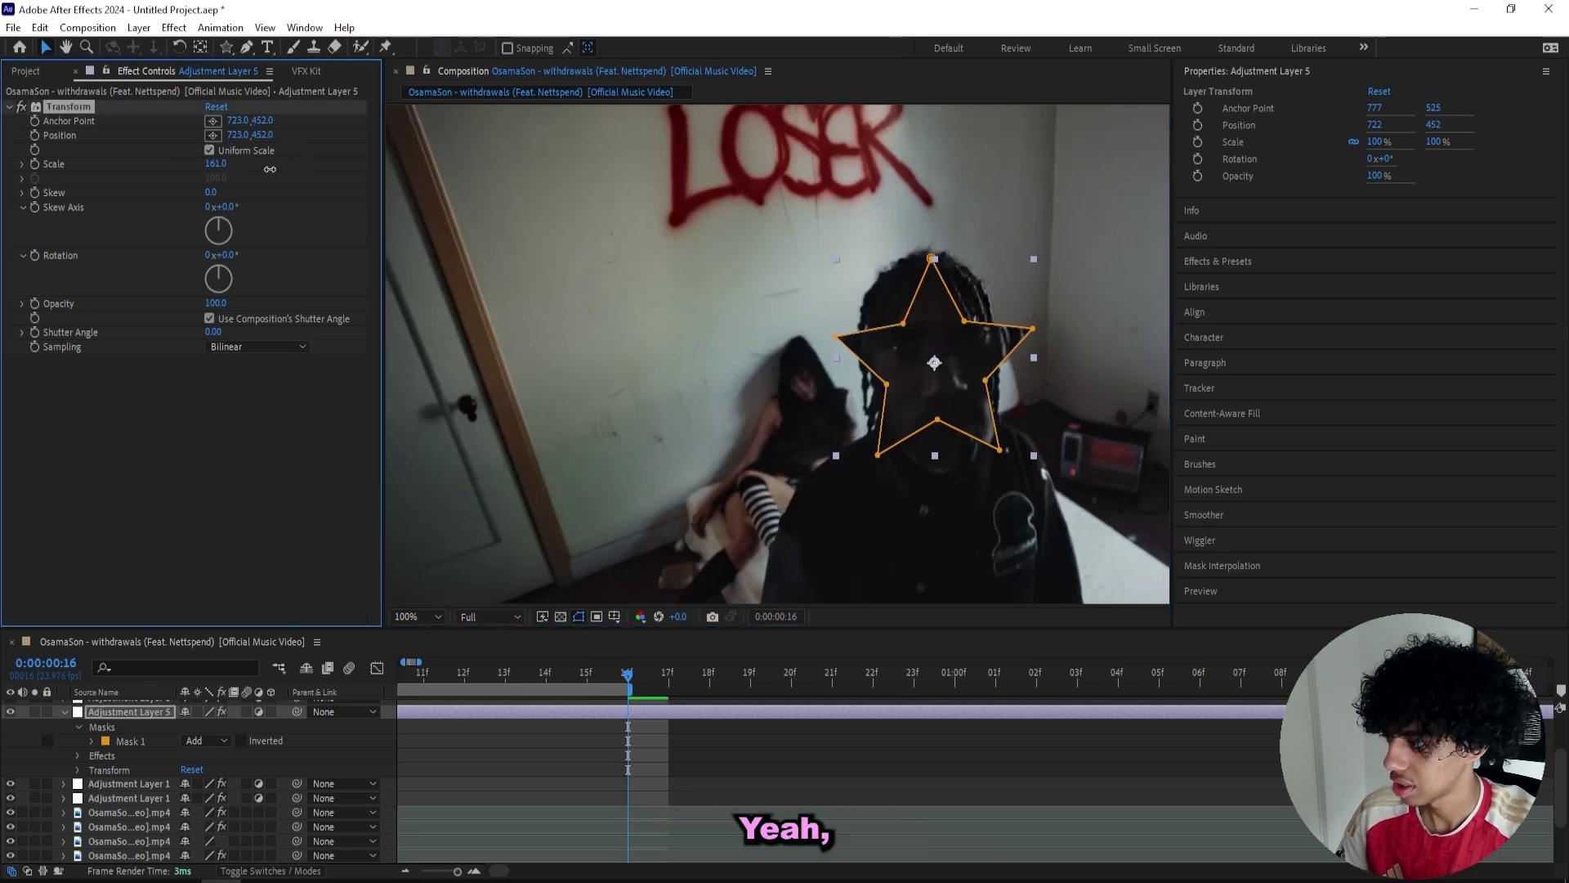
click(709, 733)
click(635, 714)
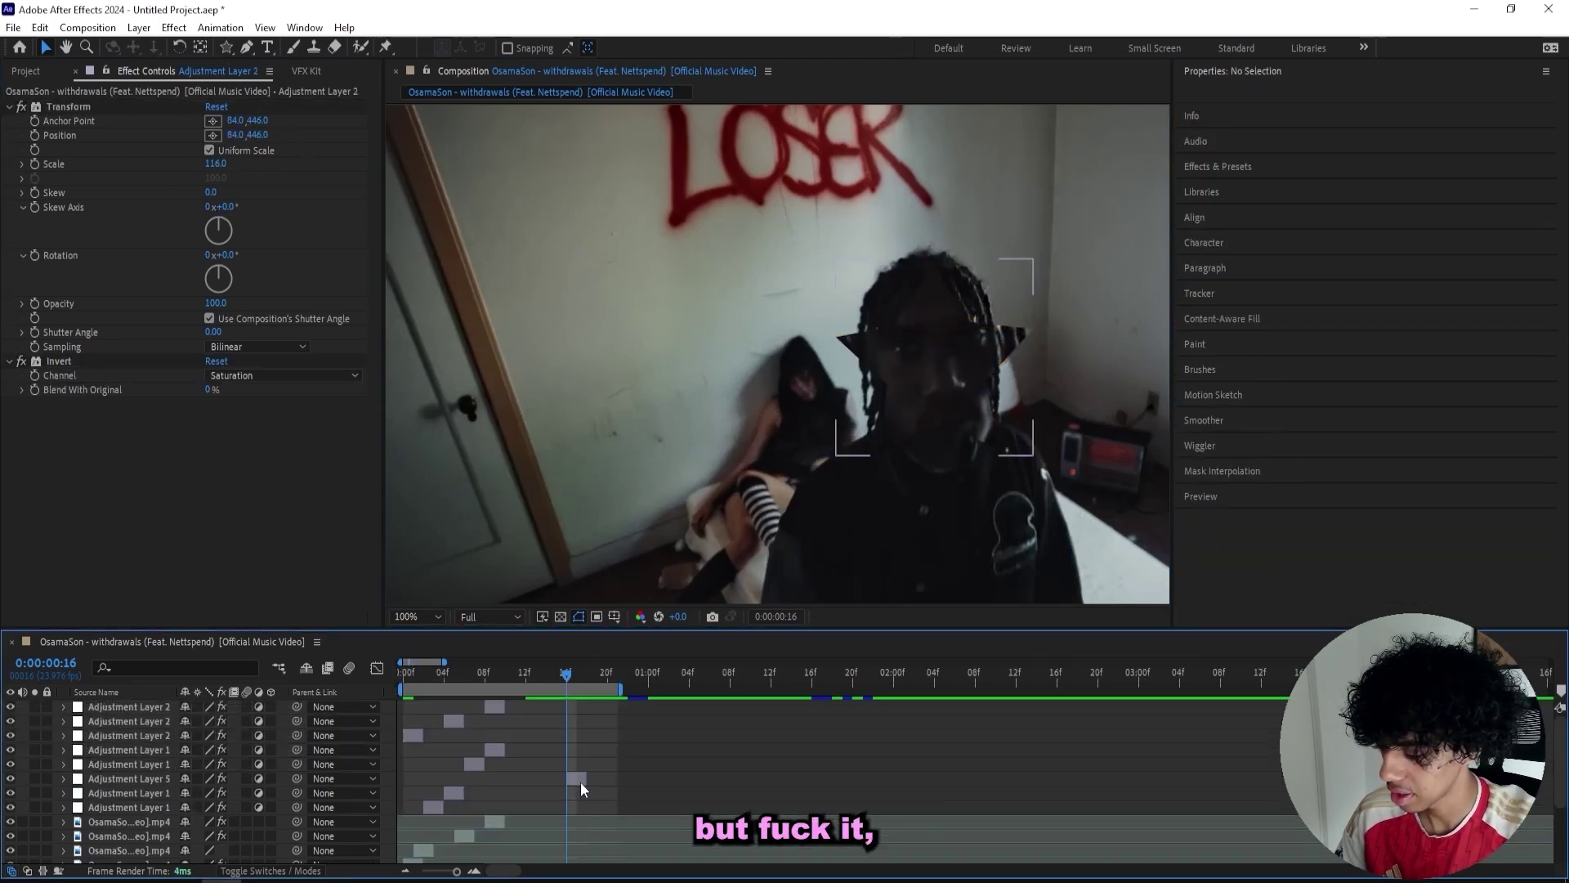
- Set the star-masked layer's Transform rotation to 82° and also rotate the inverted face layer at frame 10
click(580, 779)
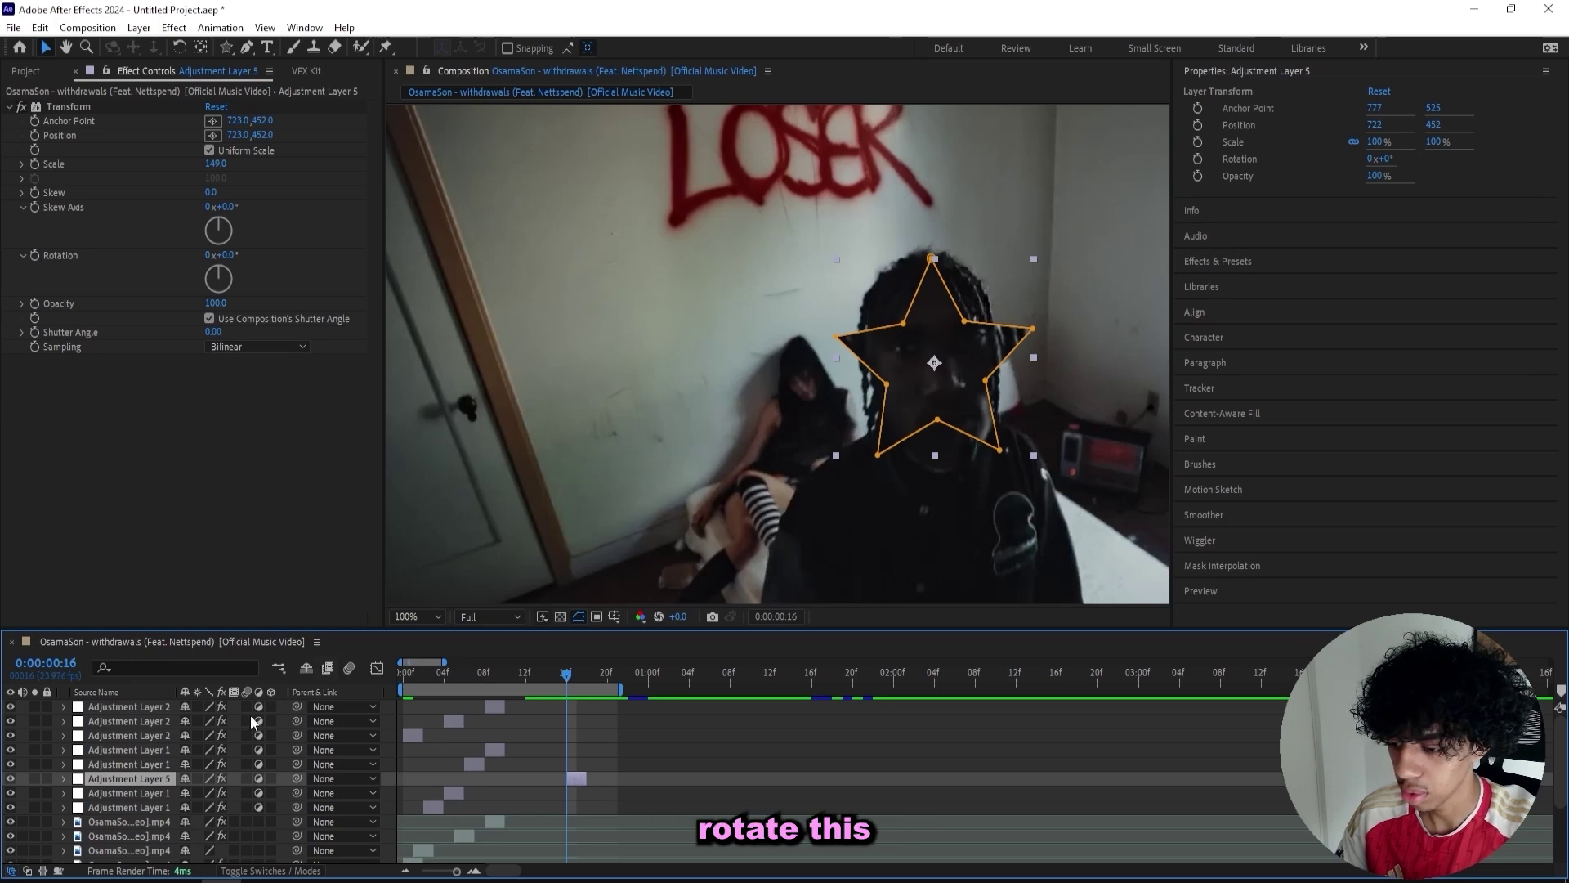
key(r)
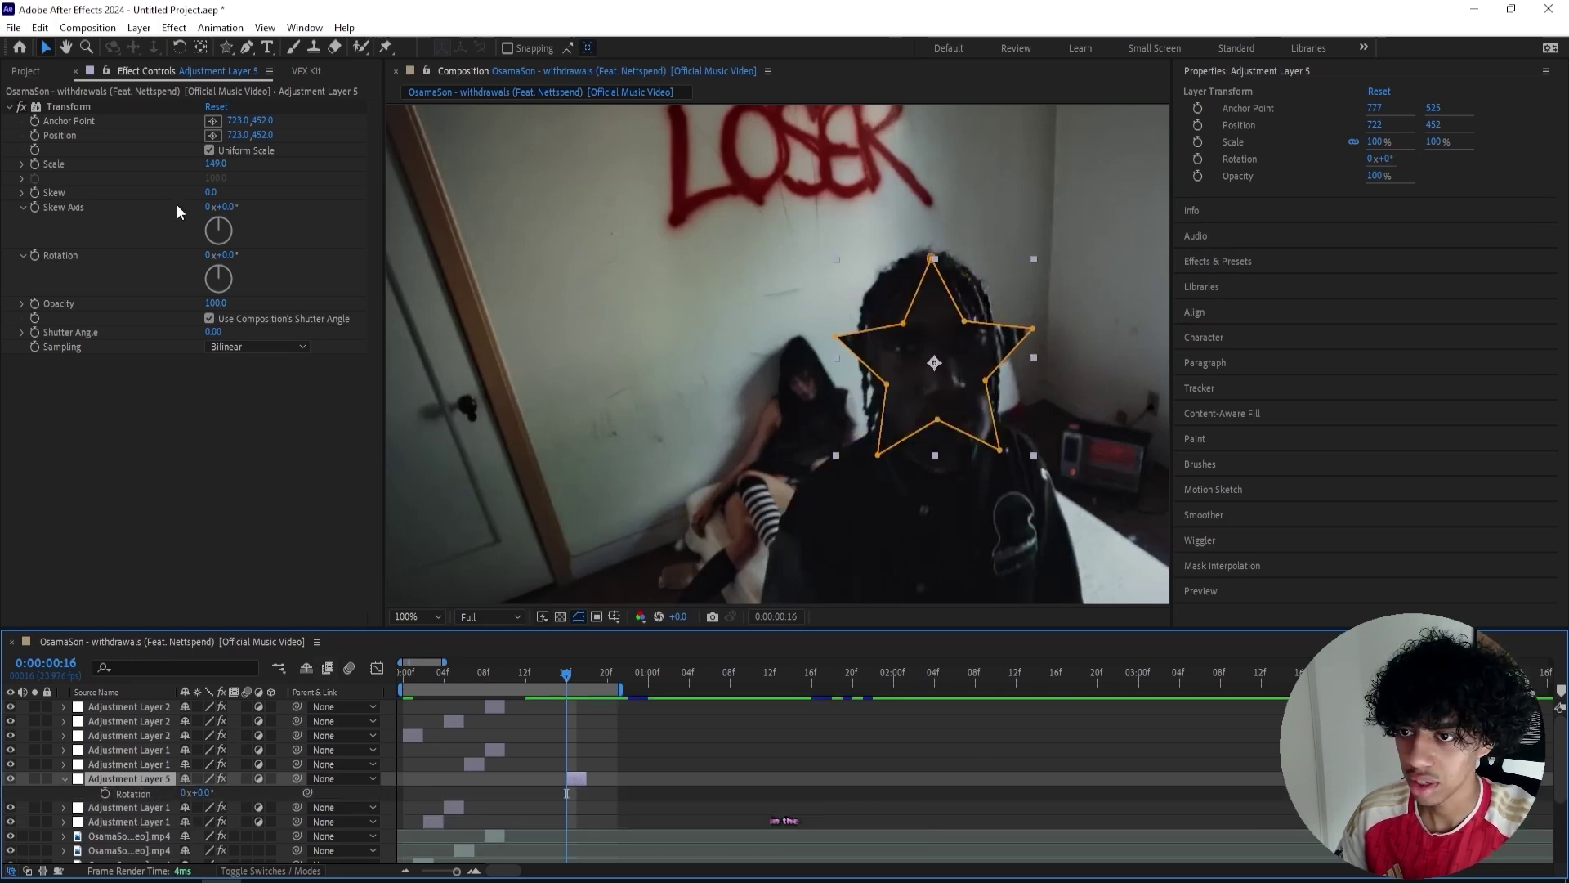
drag(226, 259, 301, 267)
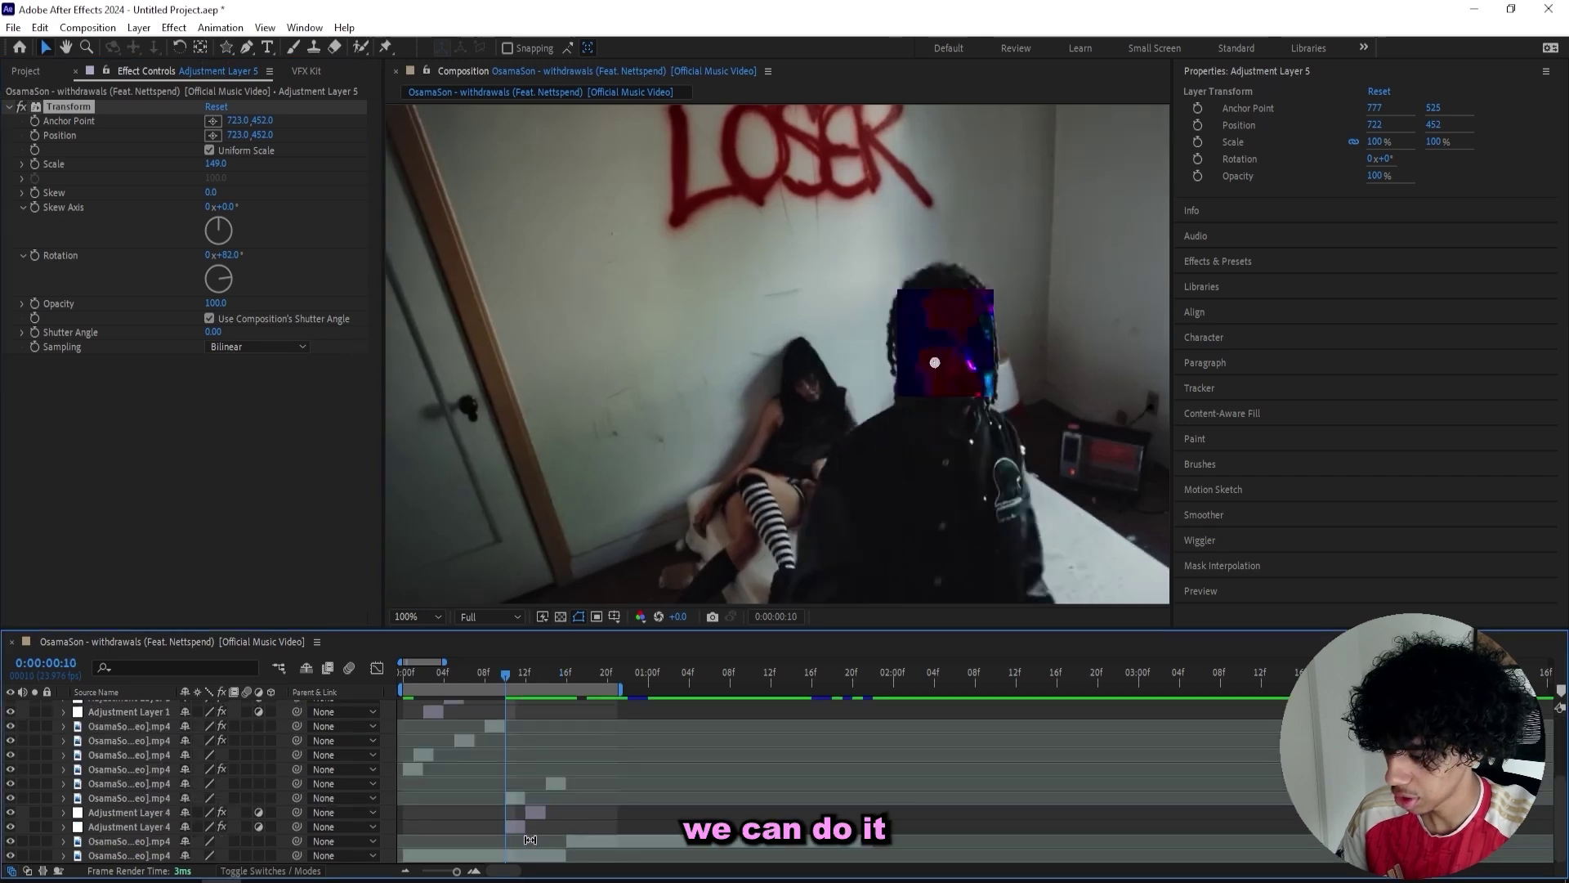
click(521, 829)
drag(225, 255, 296, 245)
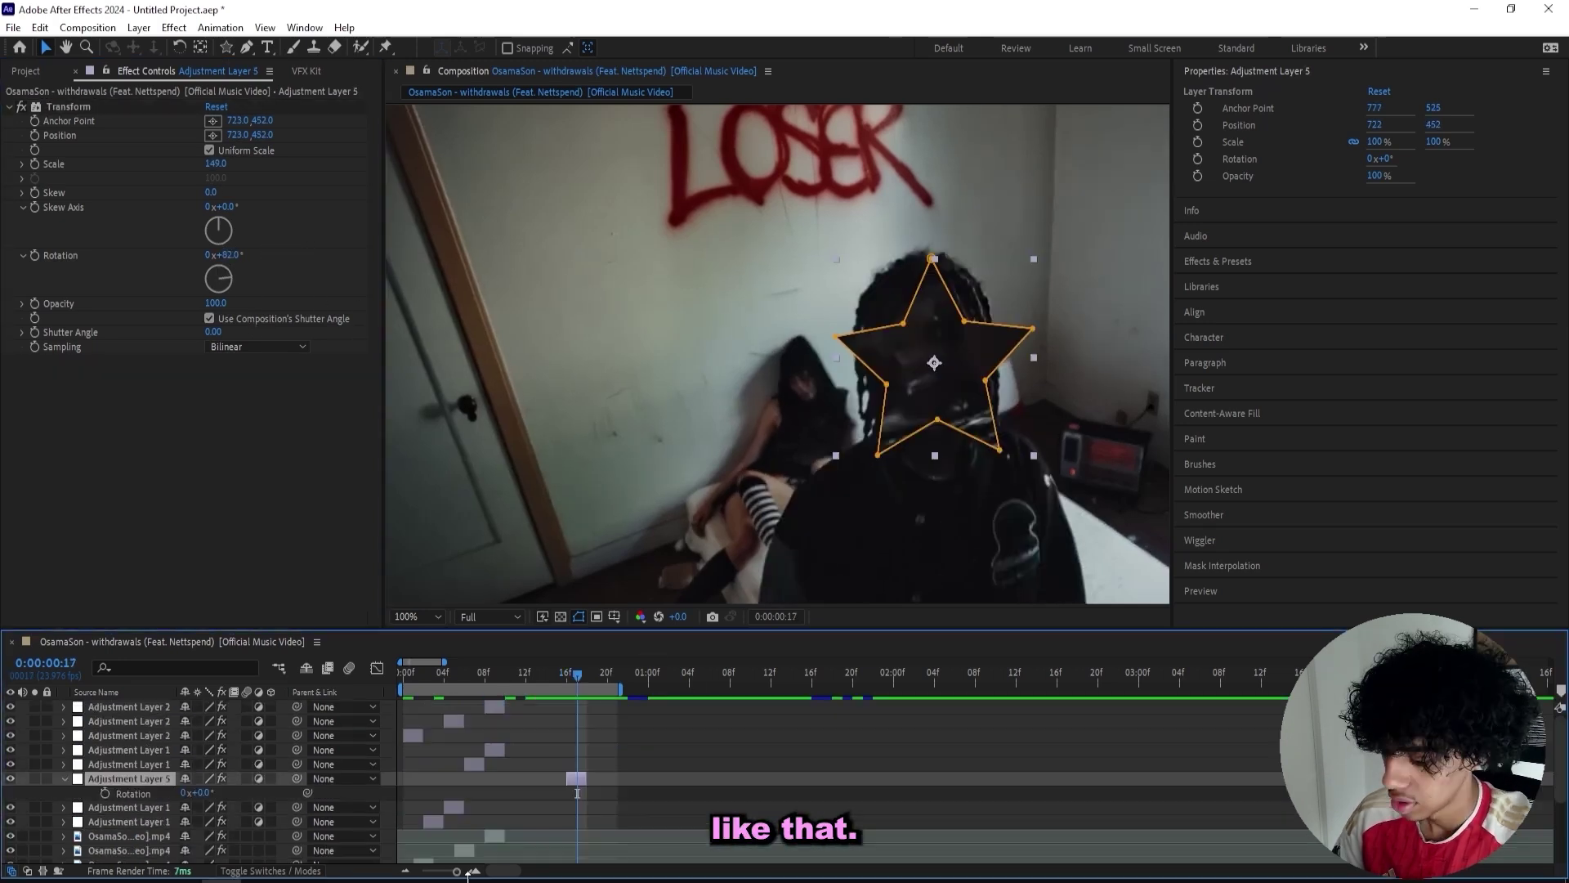
- Extend the star-masked layer to frame 20 and split it at frame 18
drag(623, 778, 659, 779)
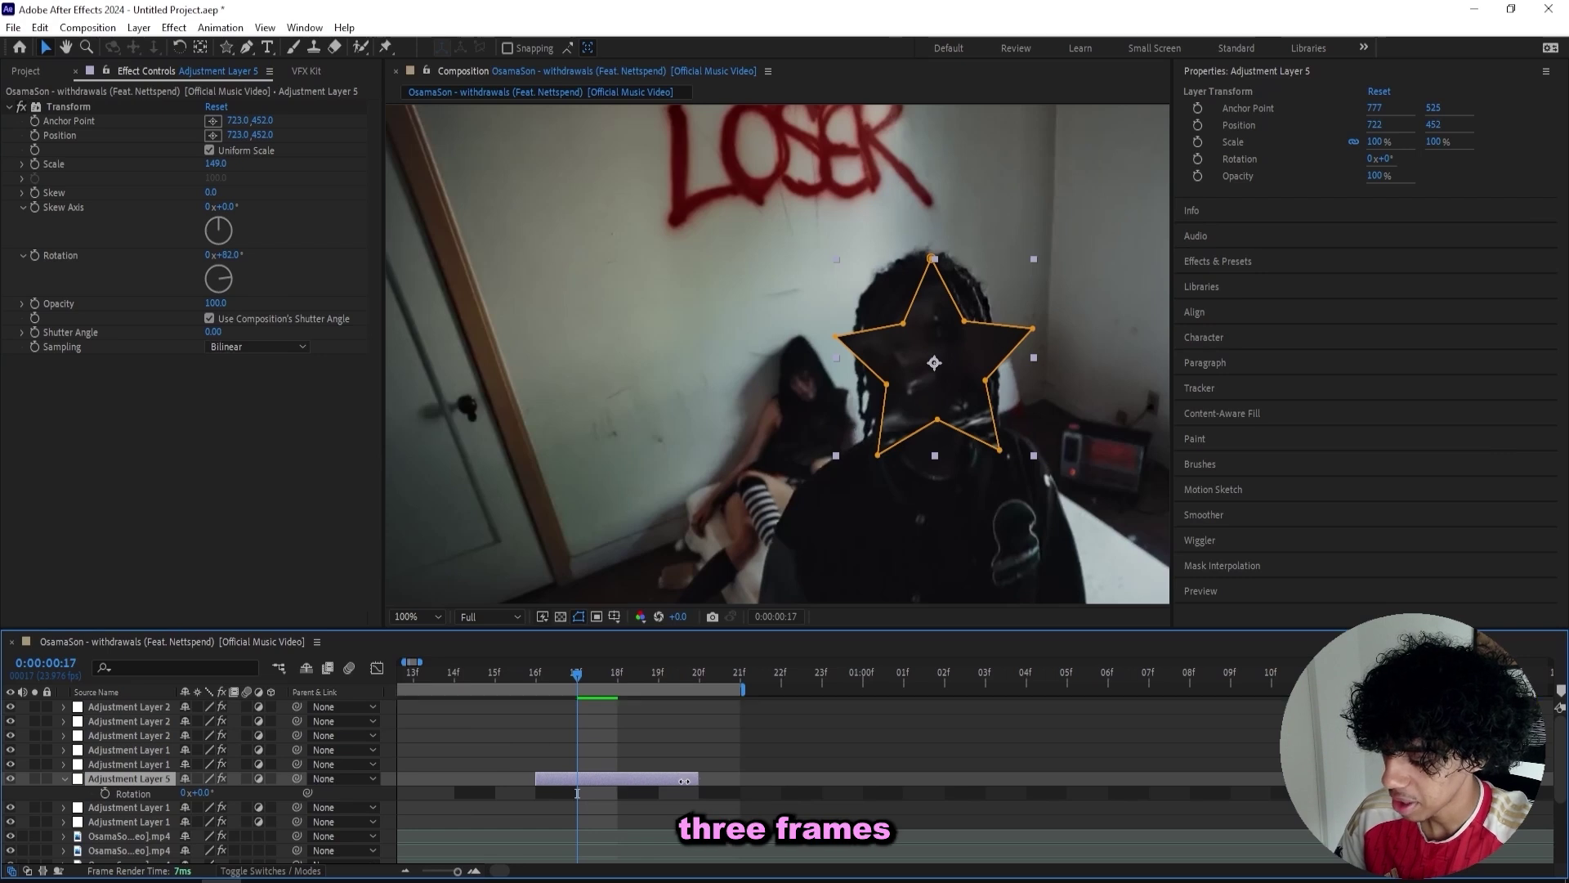
click(626, 672)
key(ctrl+shift+d)
click(580, 680)
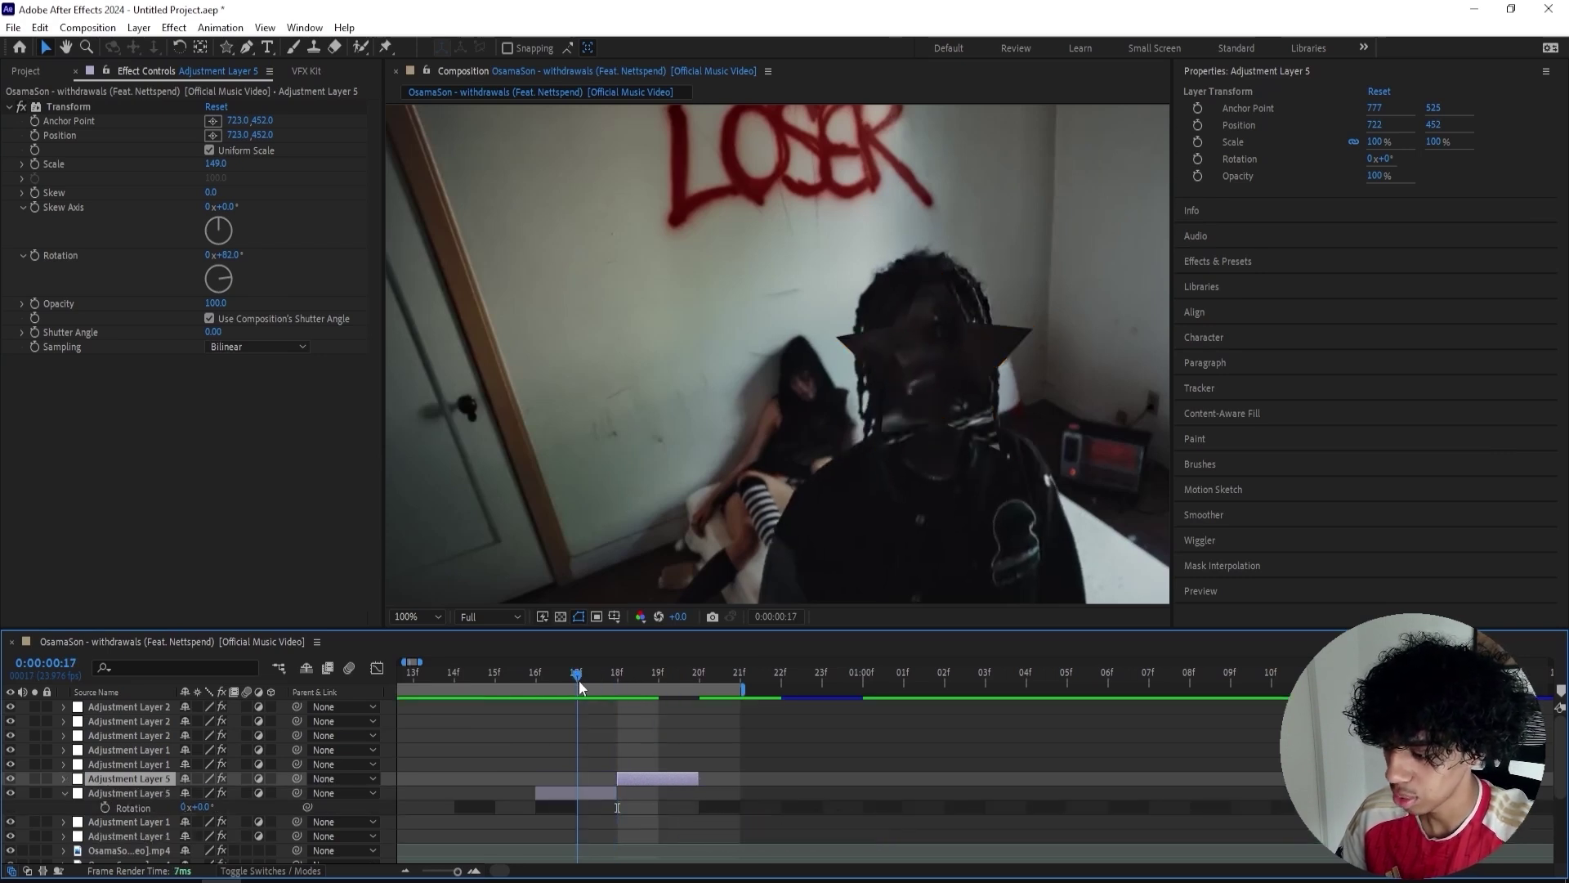
- On the star-masked segment starting at frame 18, set the Transform rotation to 0° and the scale to 112
click(574, 790)
click(635, 675)
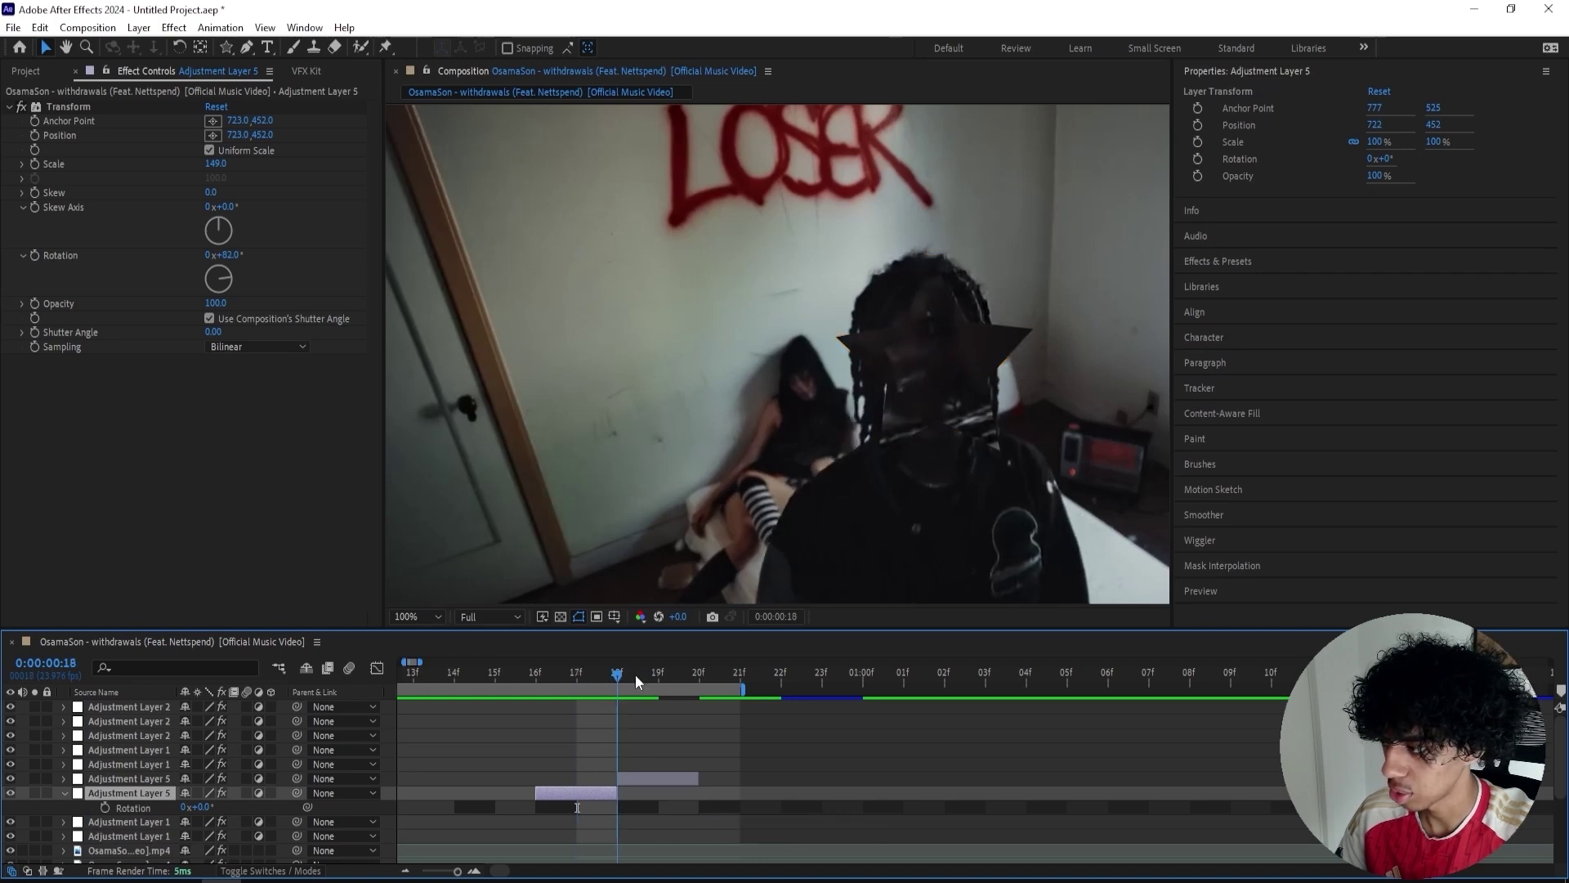
click(668, 775)
drag(227, 277, 222, 239)
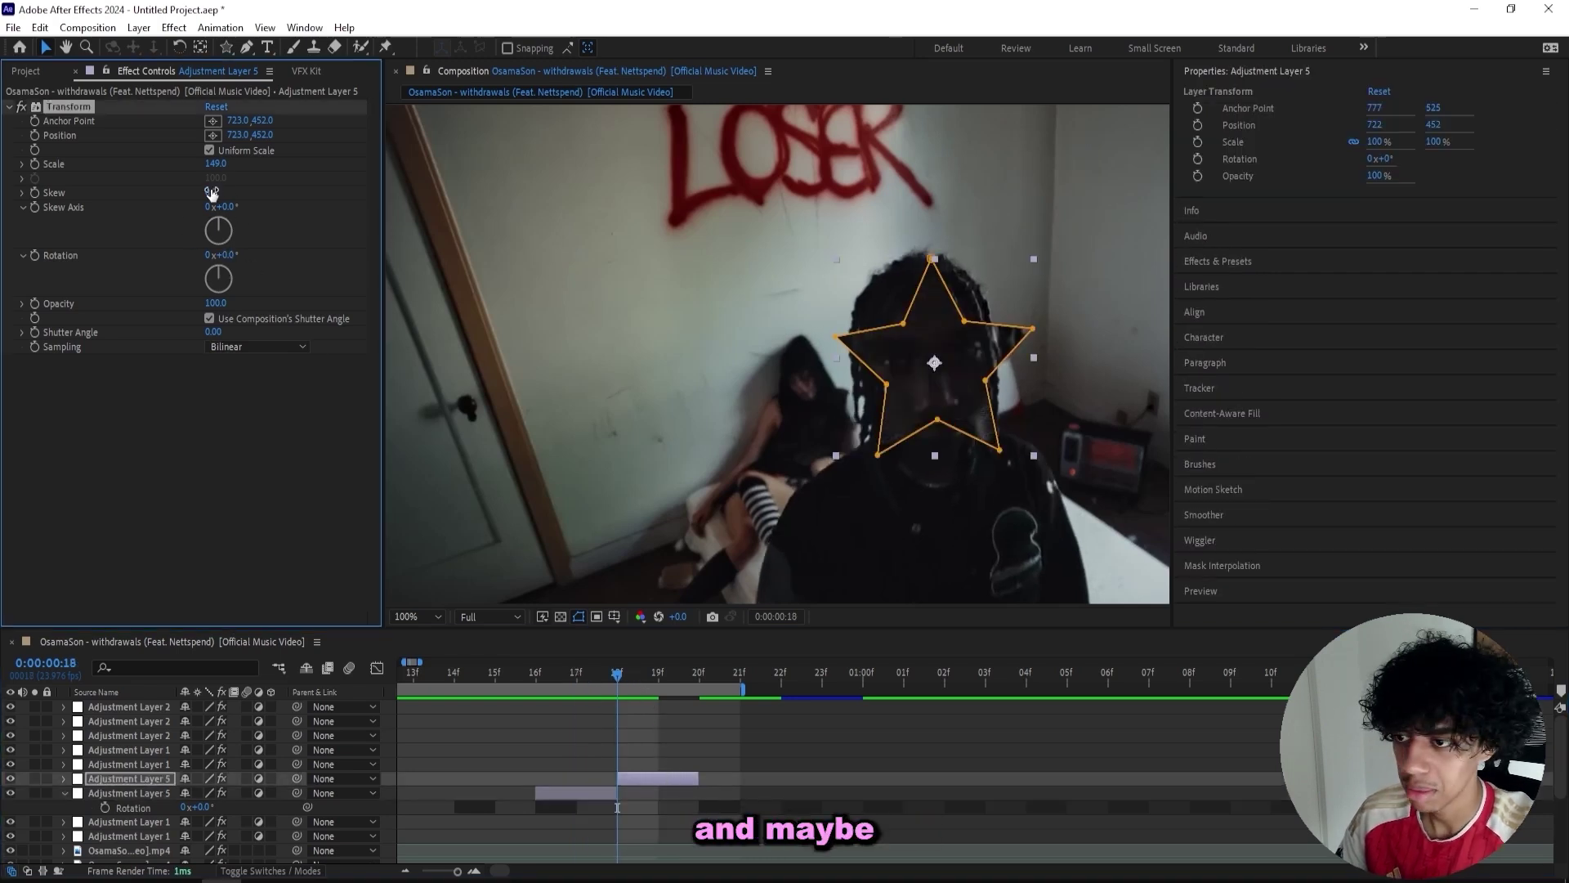
drag(217, 164, 201, 170)
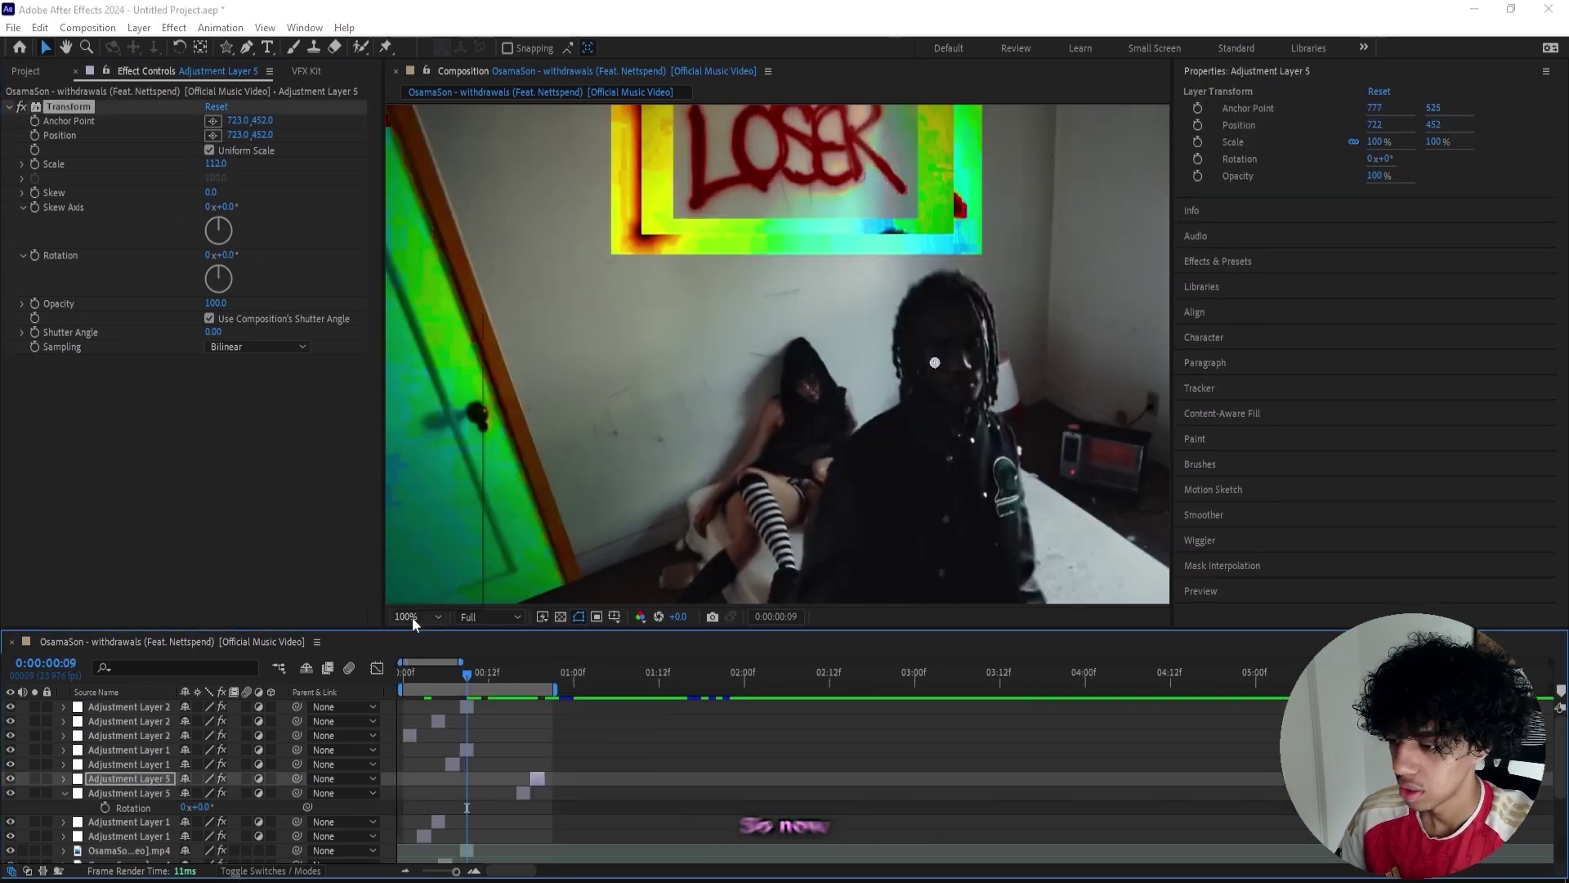
- Create a new adjustment layer and move it up in the stack, among the short cutout clips of the footage
click(412, 617)
click(407, 427)
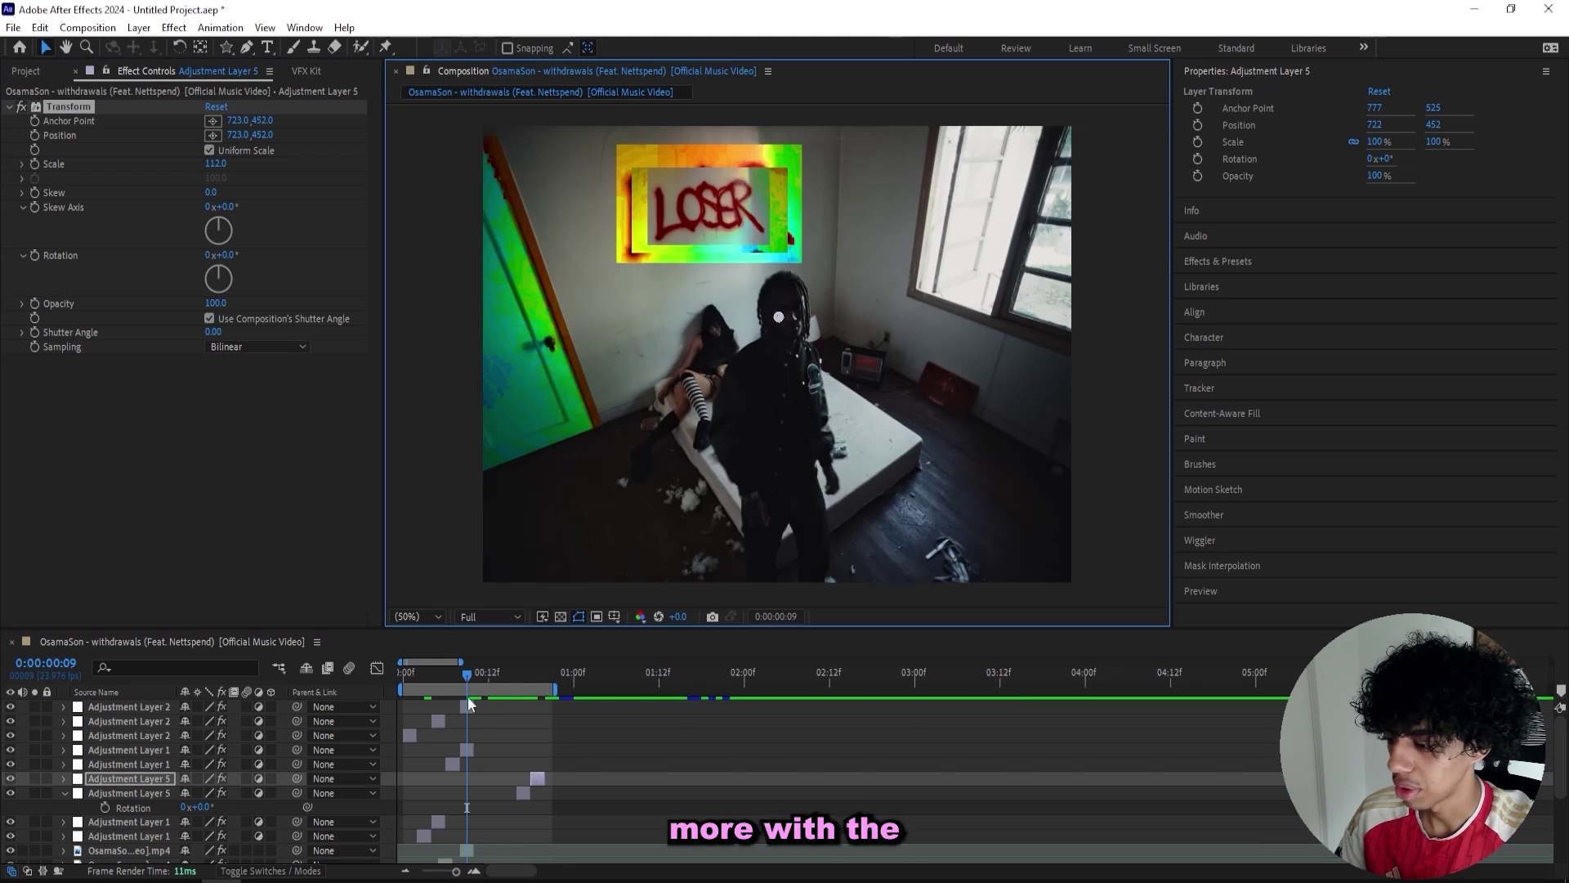
scroll(442, 759, down, 5)
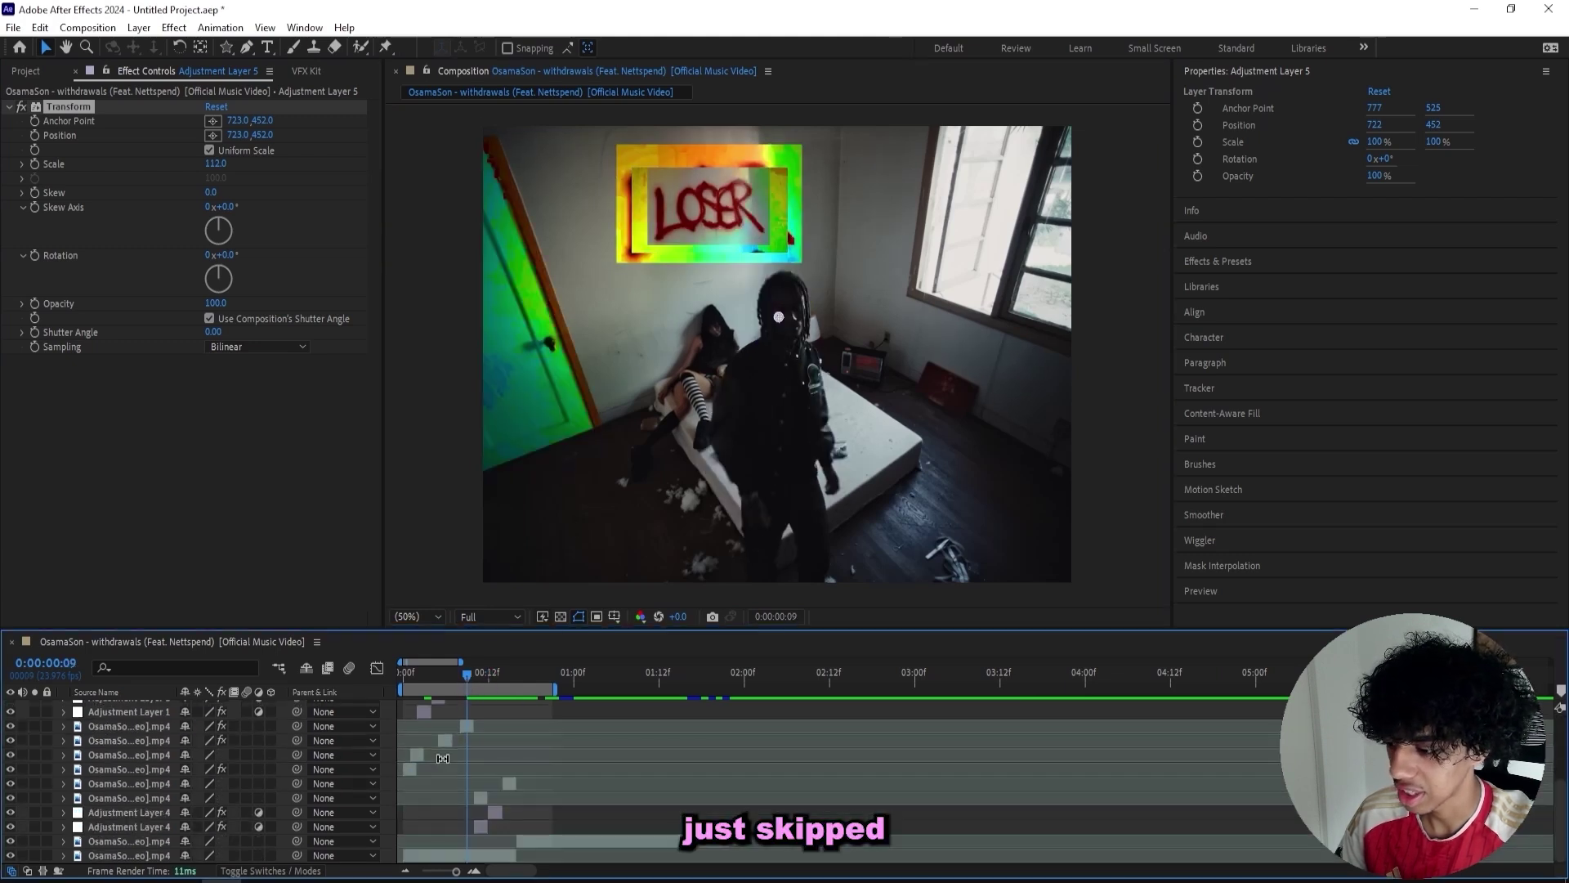
click(471, 856)
click(474, 872)
click(474, 871)
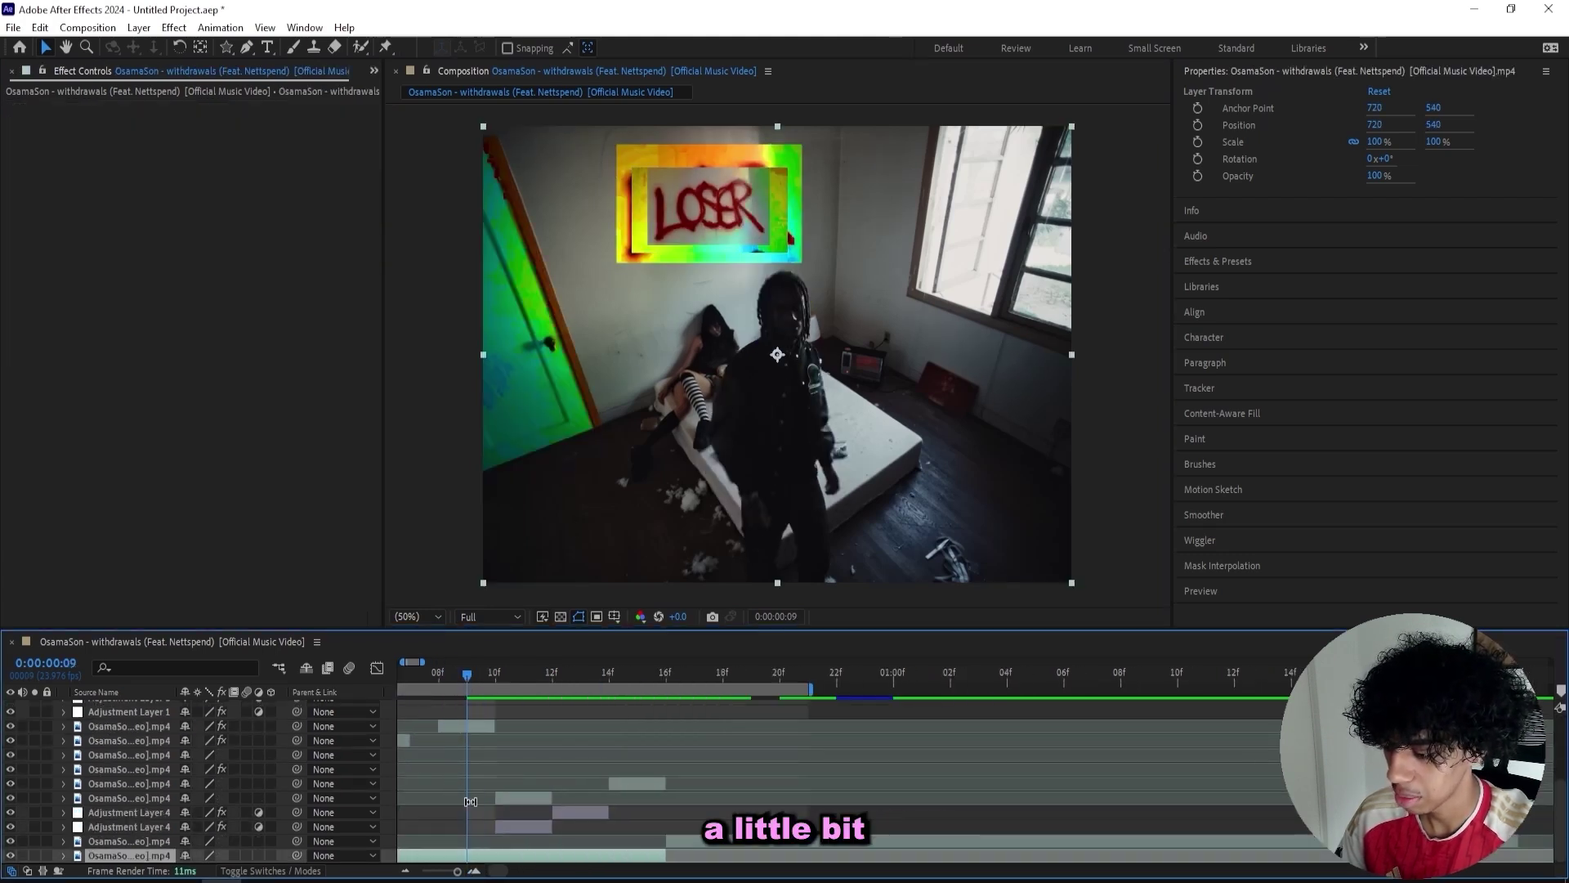
key(ctrl+alt+y)
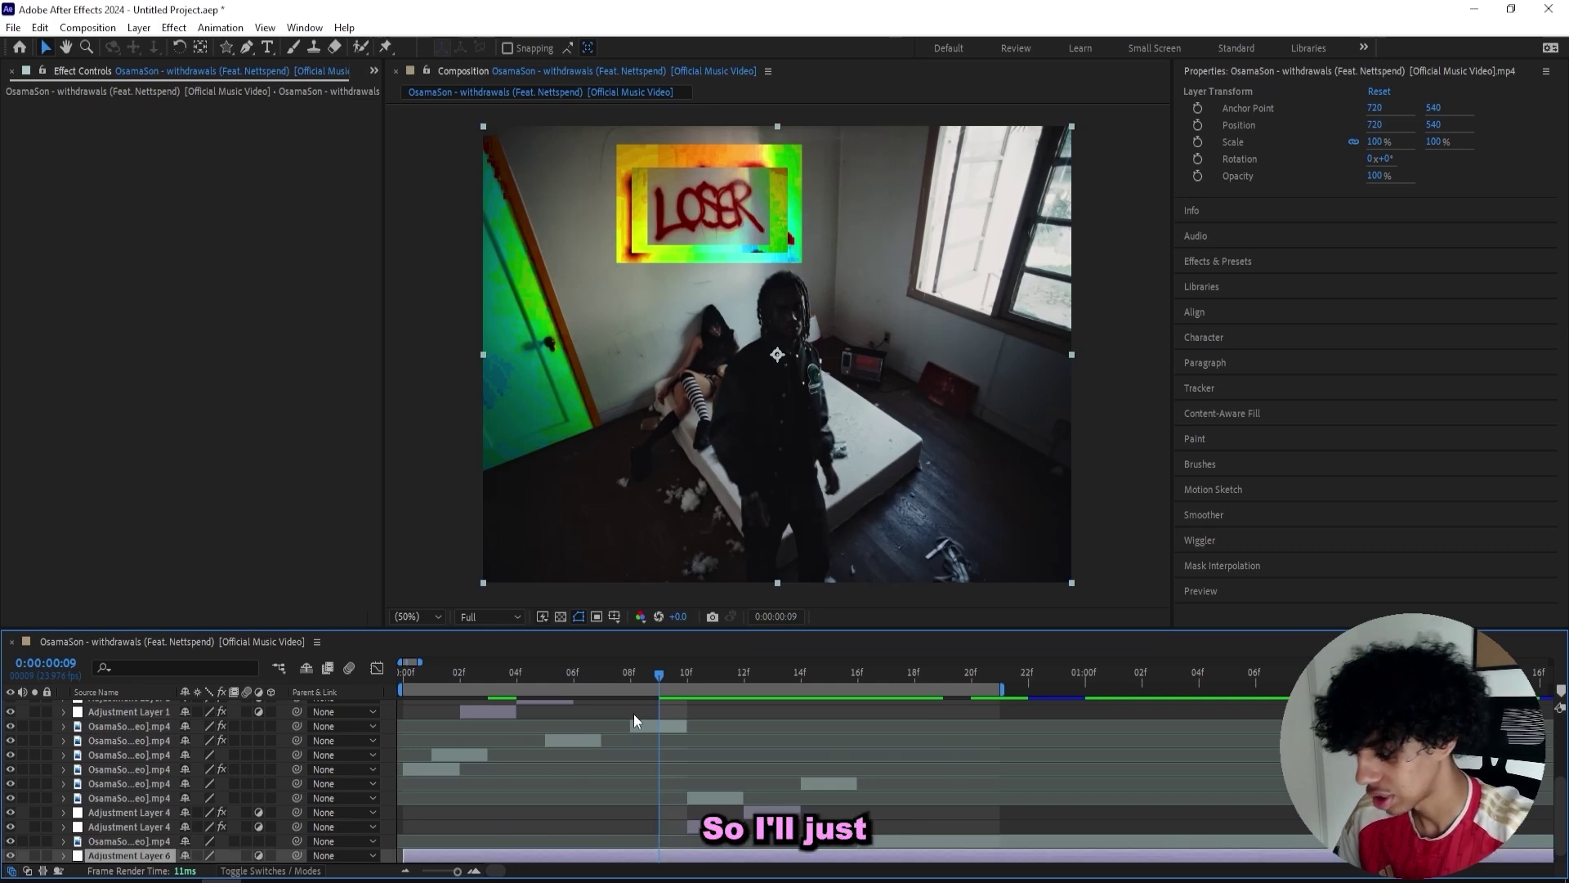
drag(163, 855, 167, 764)
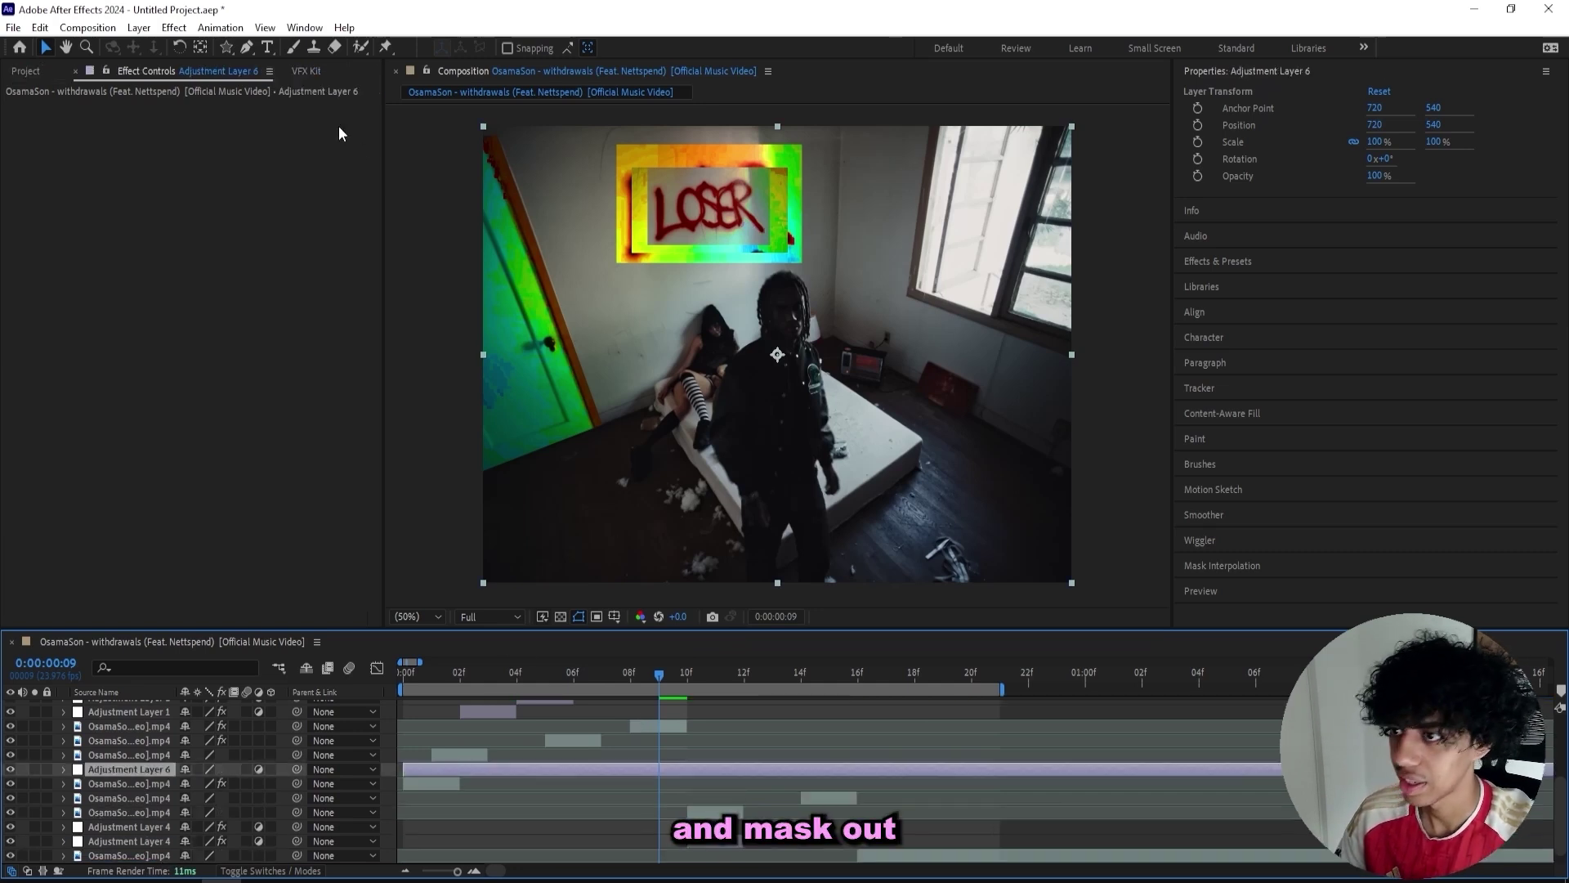
- Mask the microwave on the new adjustment layer with the Pen tool and trim the layer's start to frame 9
click(245, 48)
scroll(908, 377, up, 2)
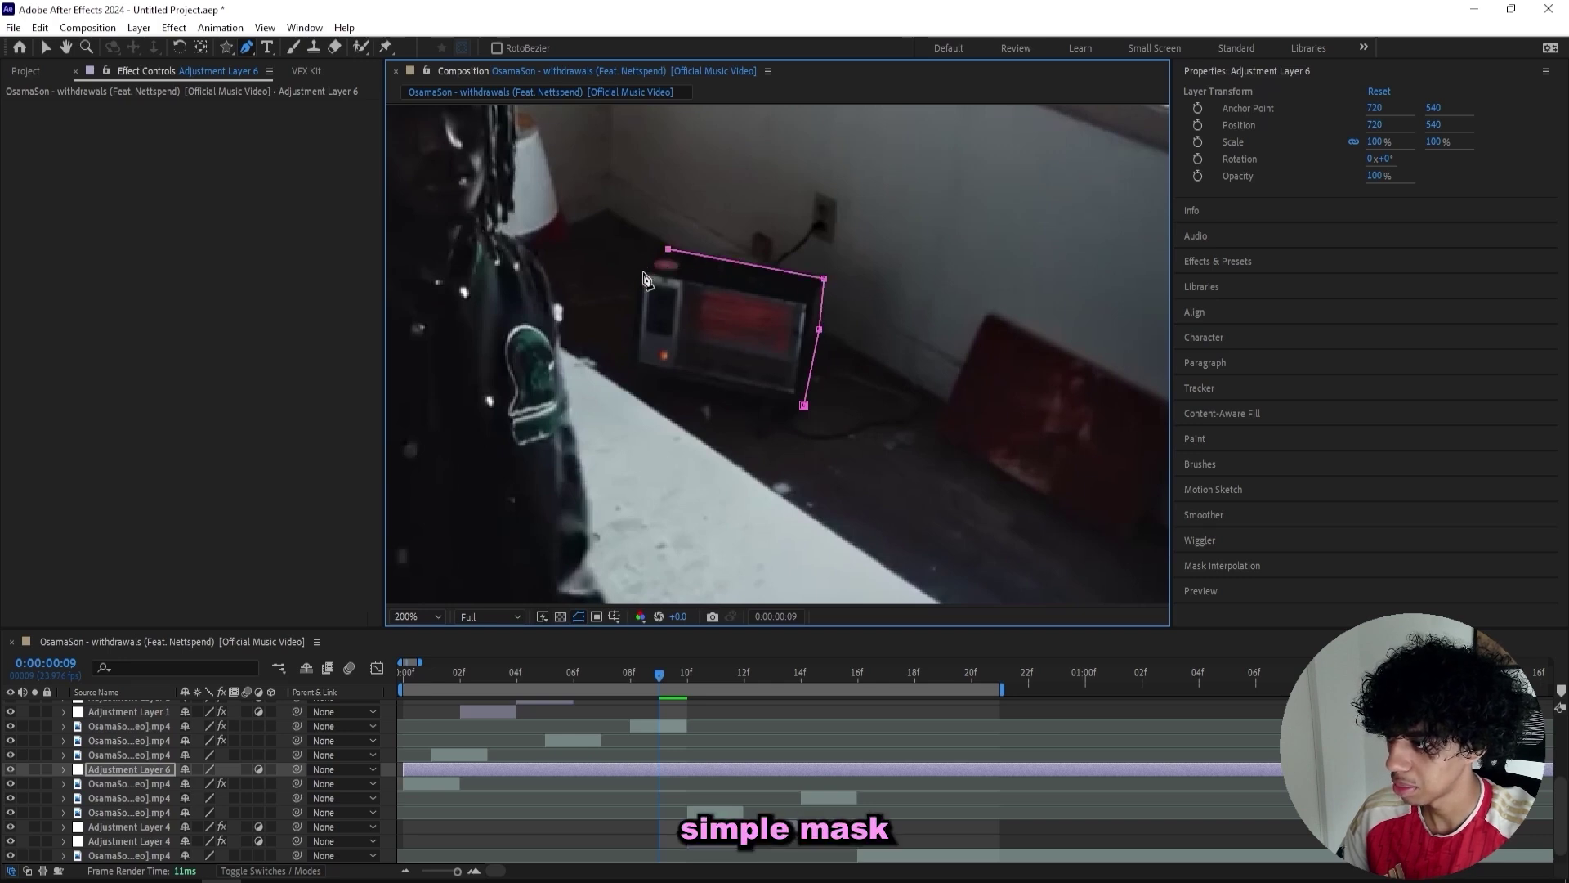
click(635, 374)
click(803, 406)
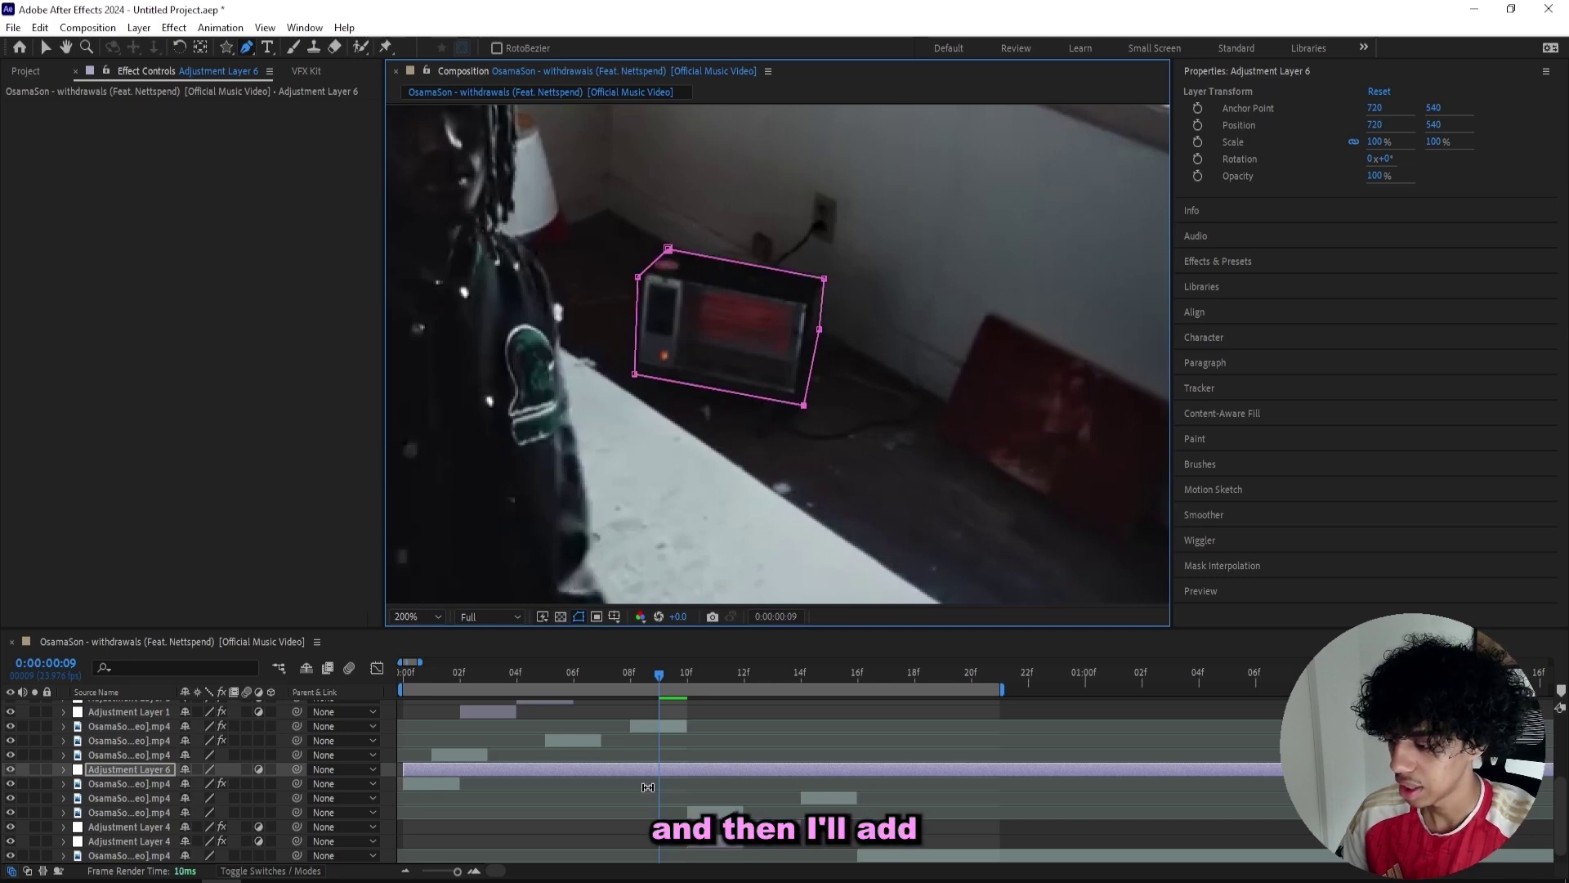
click(657, 770)
key(alt+[)
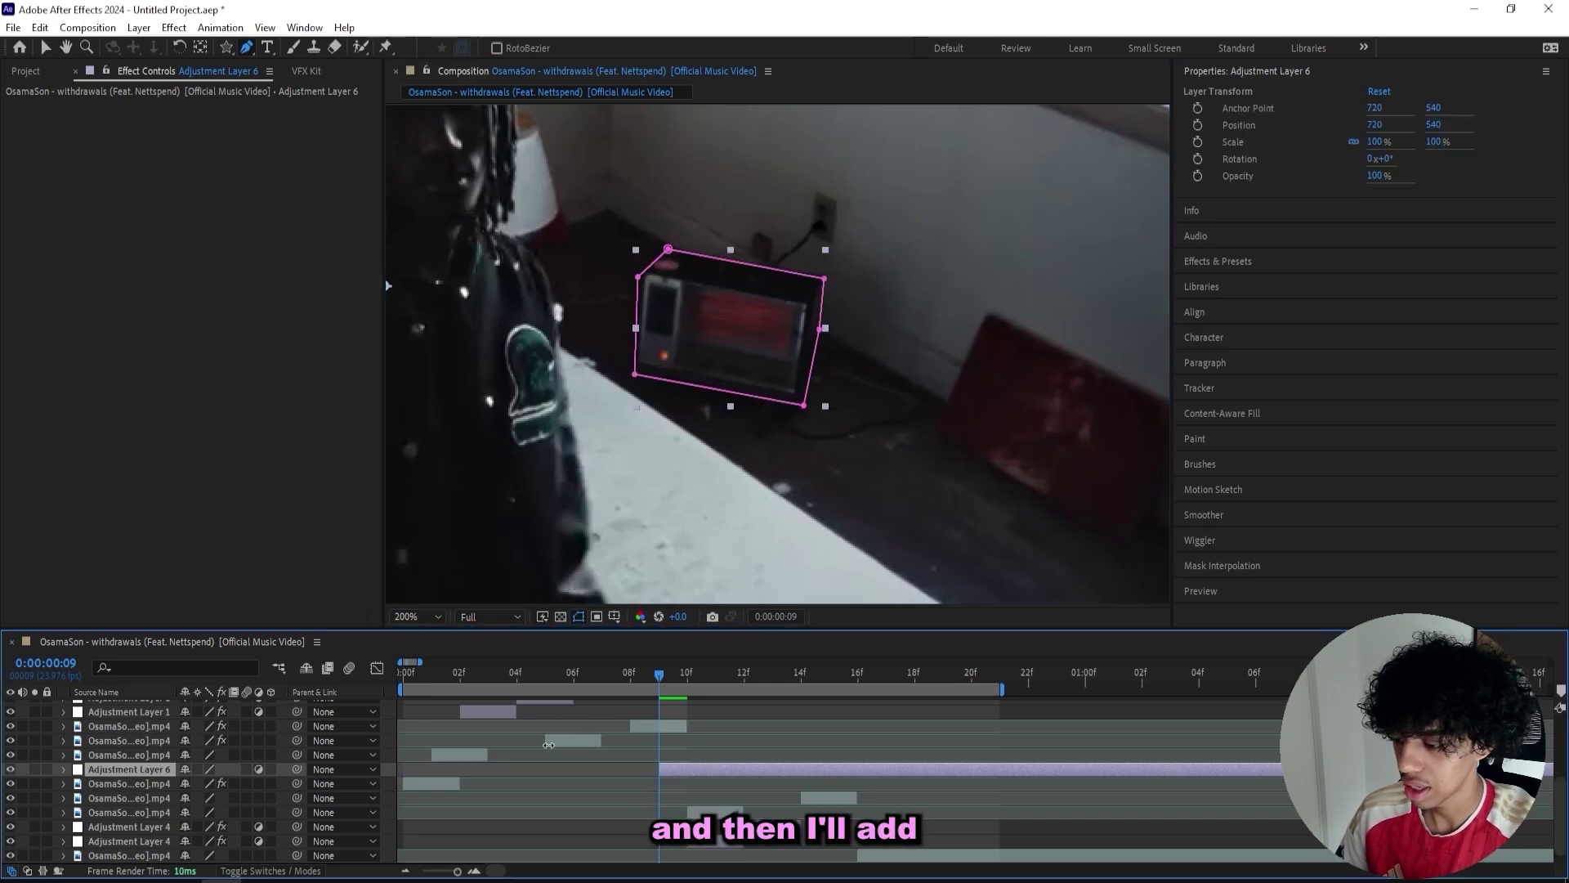
- Copy the saturation Invert effect from the adjustment layer at frames 4 to 6 onto the microwave-masked layer
scroll(548, 745, up, 2)
click(568, 741)
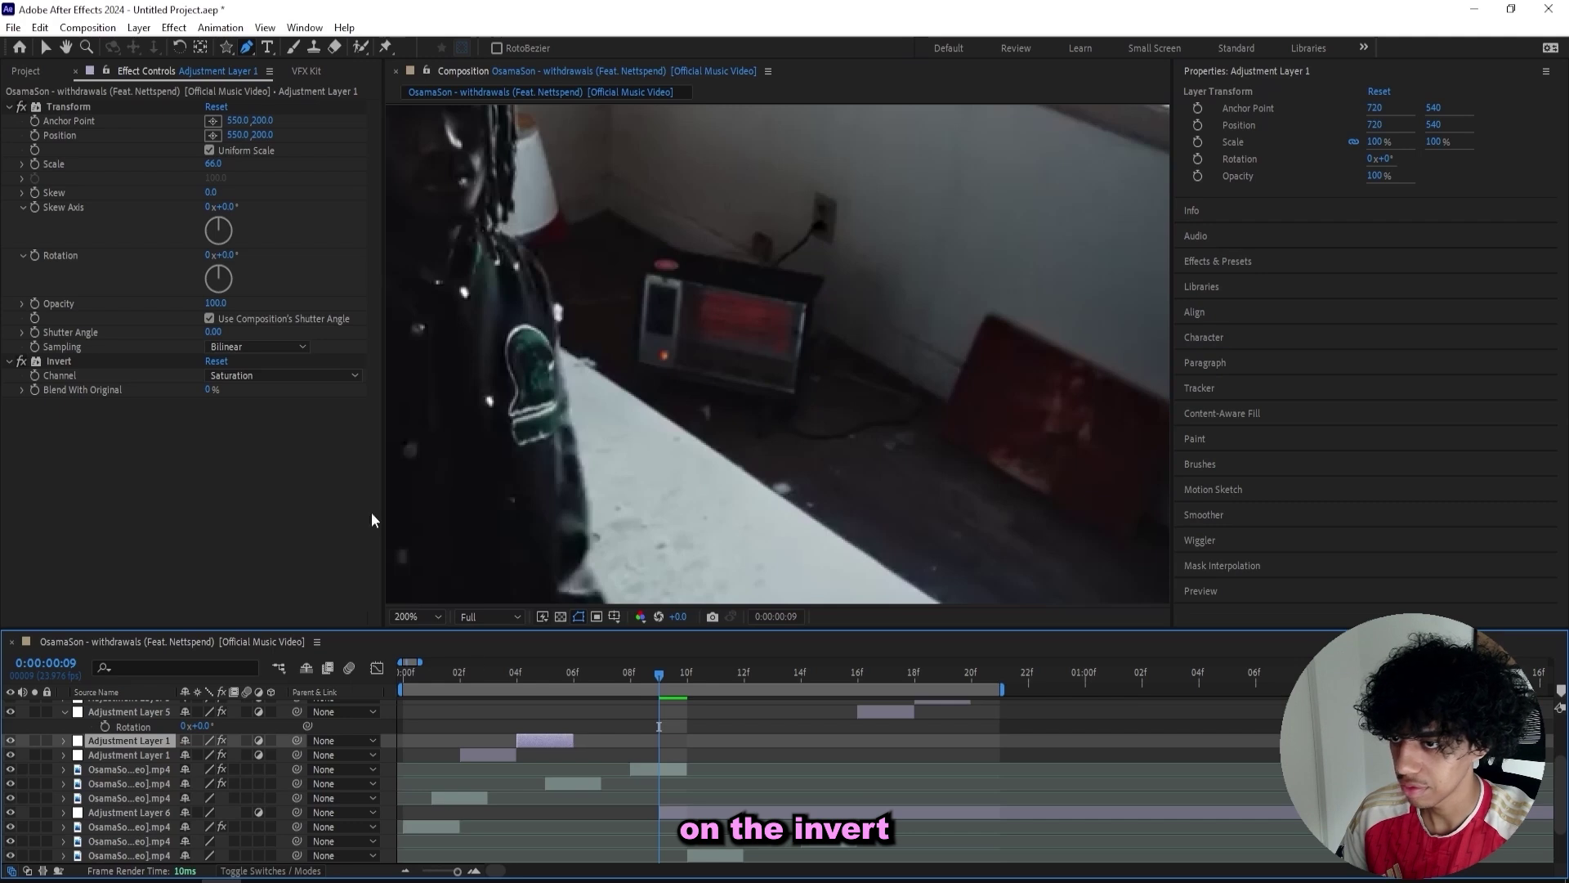
click(95, 363)
key(ctrl+c)
click(690, 813)
key(ctrl+v)
- Try the Deep Glow effect on the microwave-masked layer and remove it
click(690, 812)
key(ctrl+space)
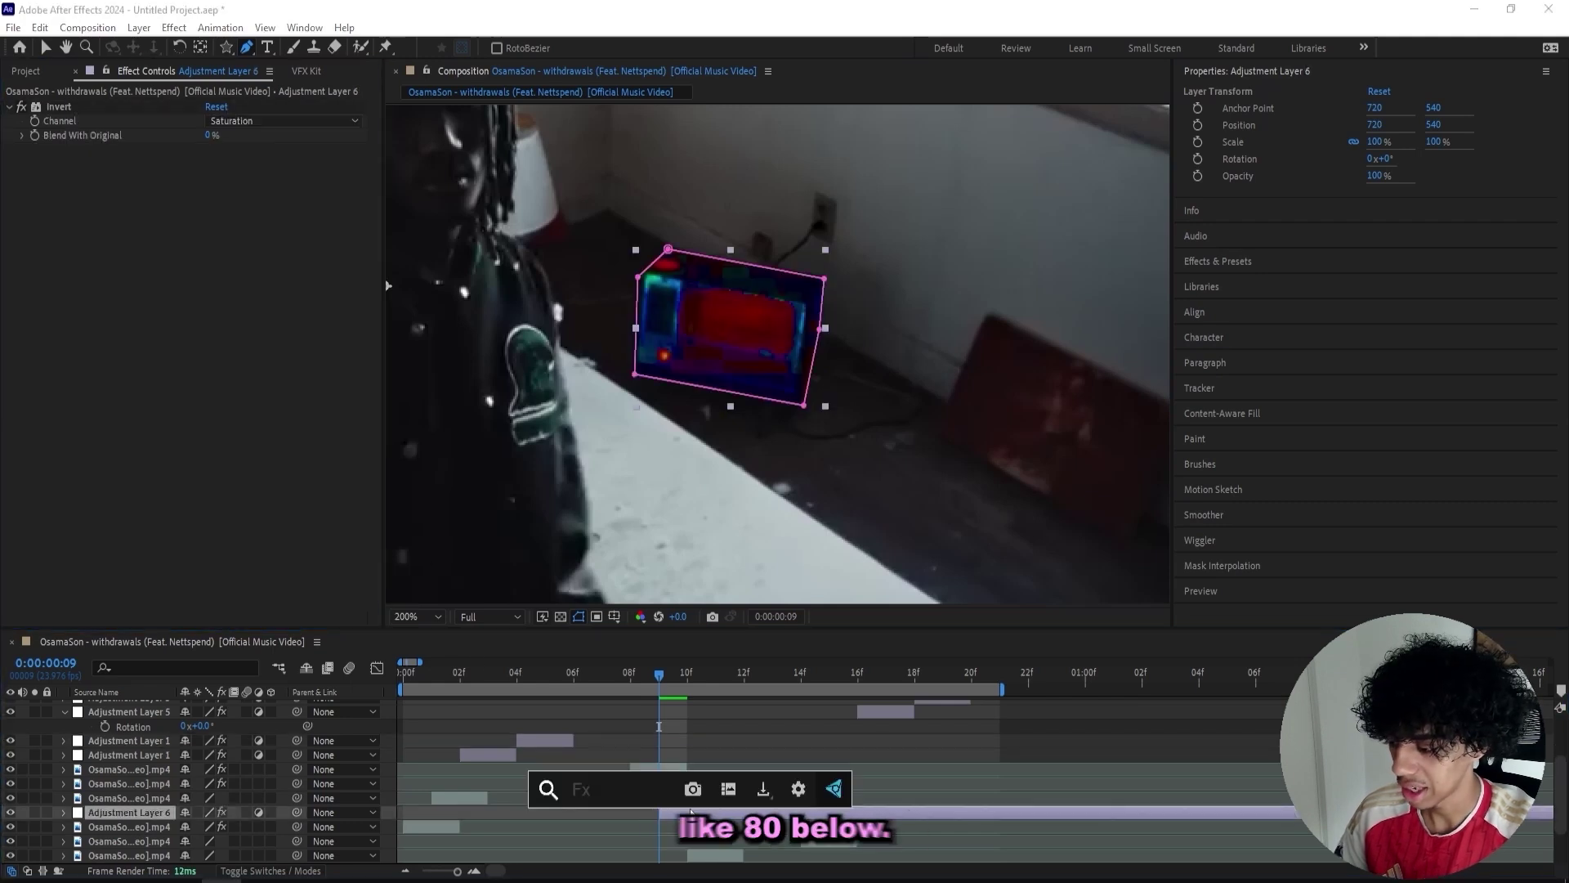
text(deep)
key(Return)
key(v)
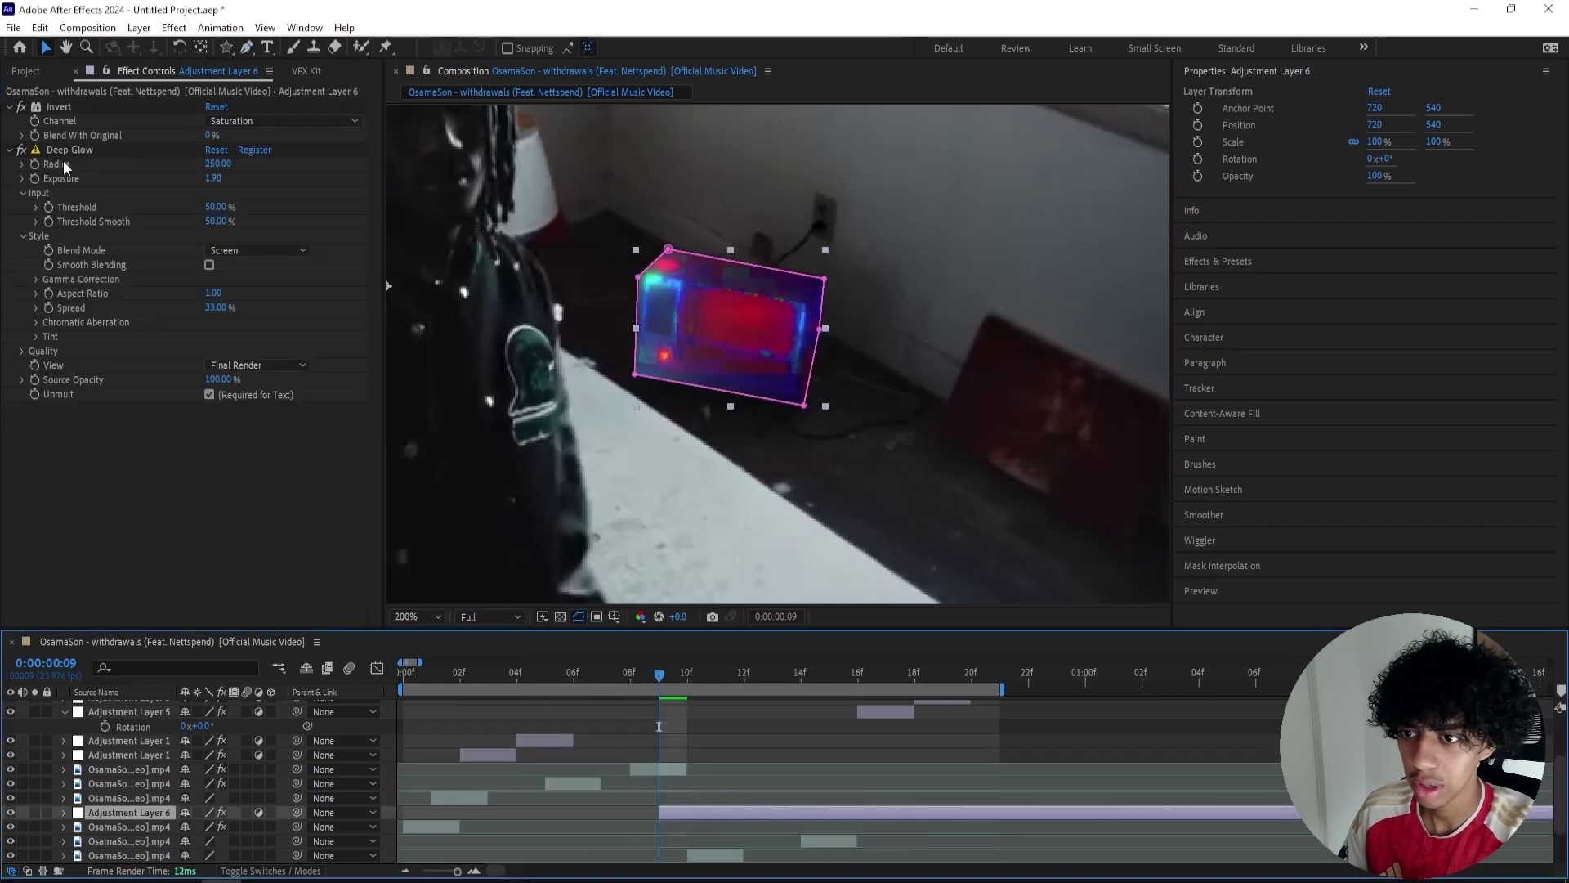
click(69, 150)
key(Delete)
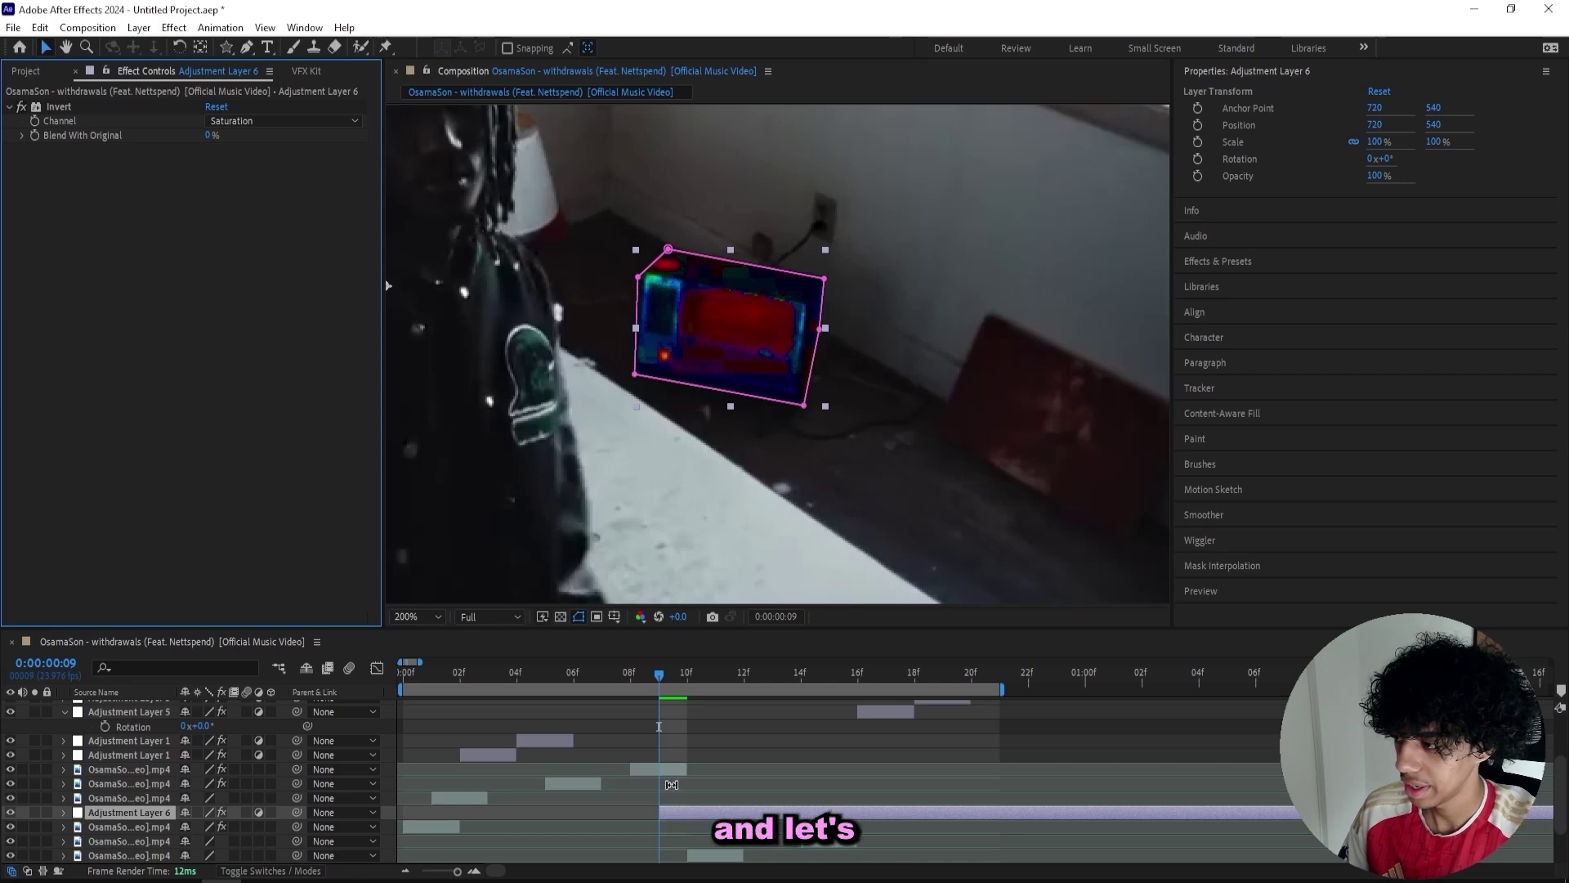
- Add the Transform effect to the microwave-masked layer and place its anchor point on the microwave's centre, at about 931, 565.5
key(ctrl+space)
text(tra)
key(Return)
drag(234, 164, 412, 155)
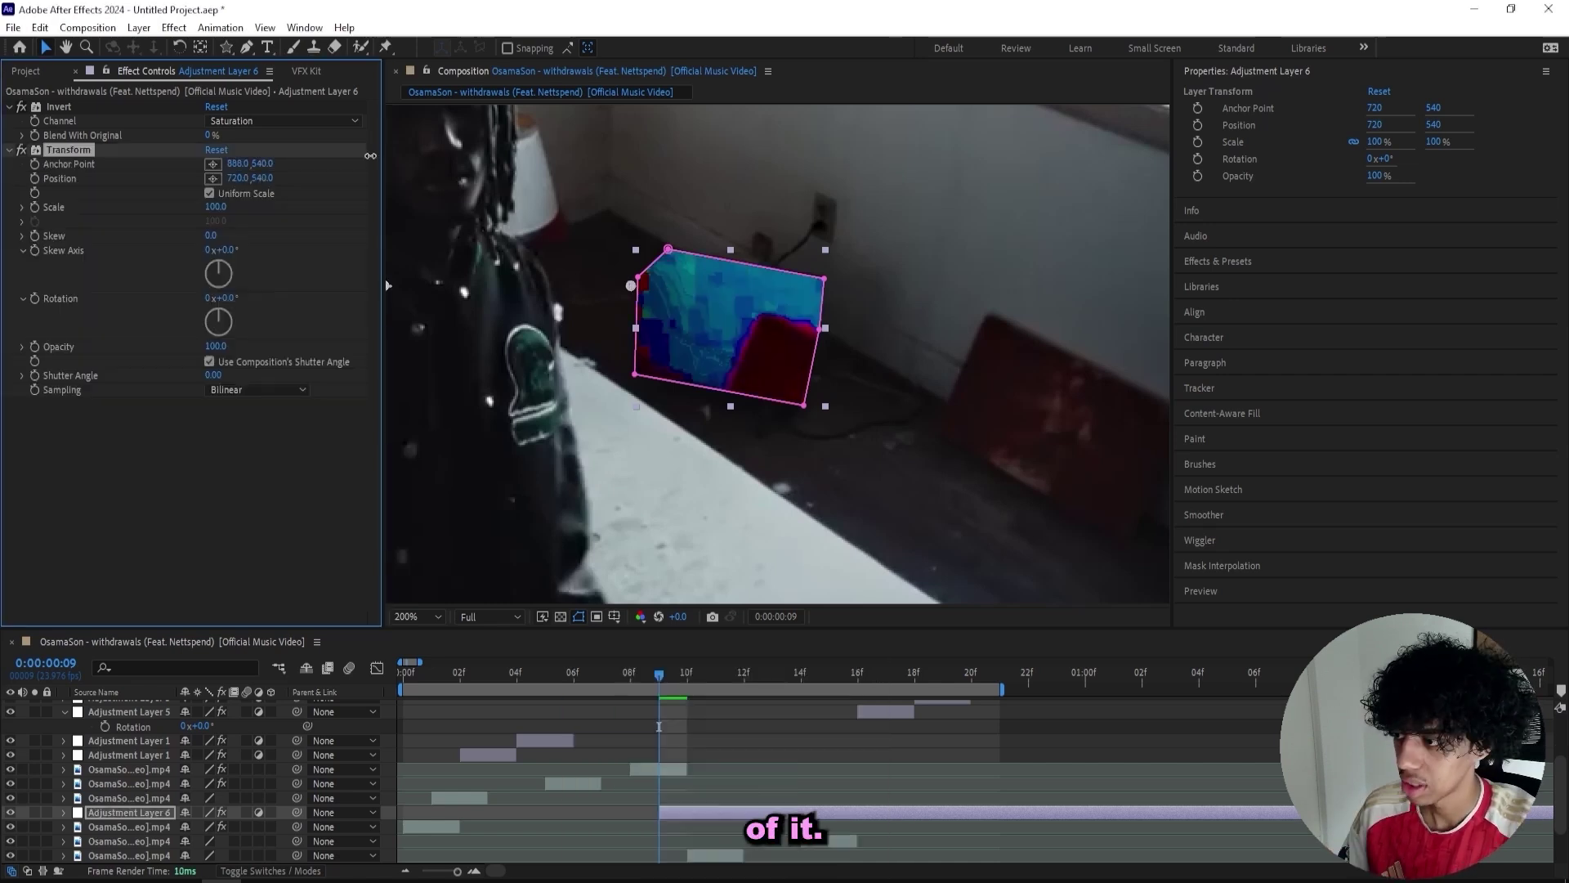
drag(740, 285, 730, 329)
- Copy the Transform anchor point values into the position of the microwave-masked layer, so both use 931, 565.5
click(238, 165)
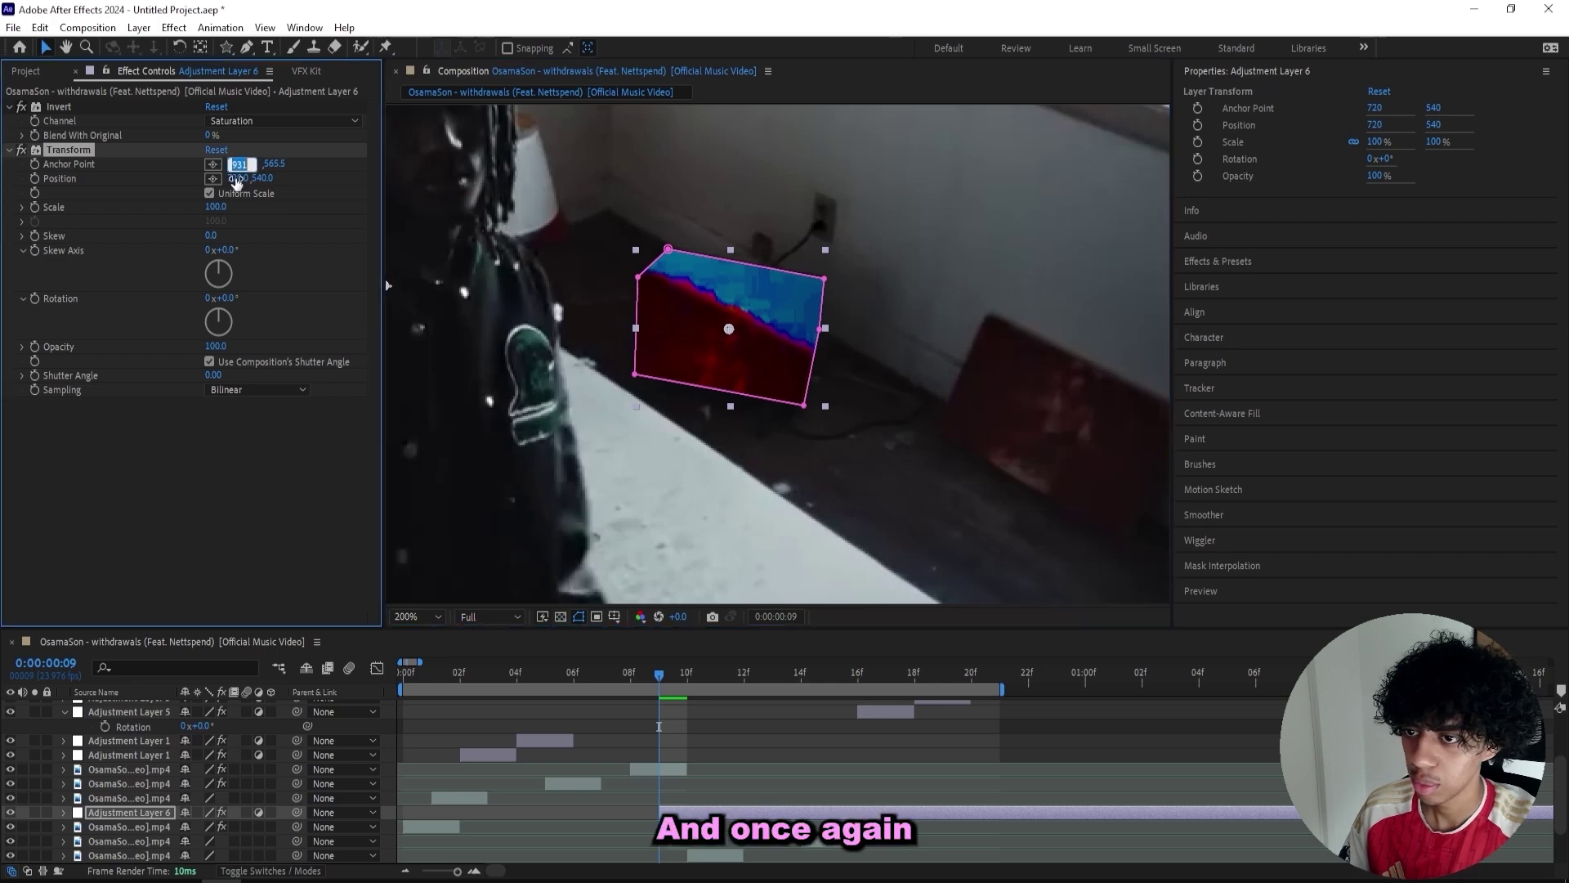
key(ctrl+c)
click(238, 179)
key(ctrl+v)
click(263, 165)
key(ctrl+c)
click(268, 179)
key(ctrl+v)
click(308, 179)
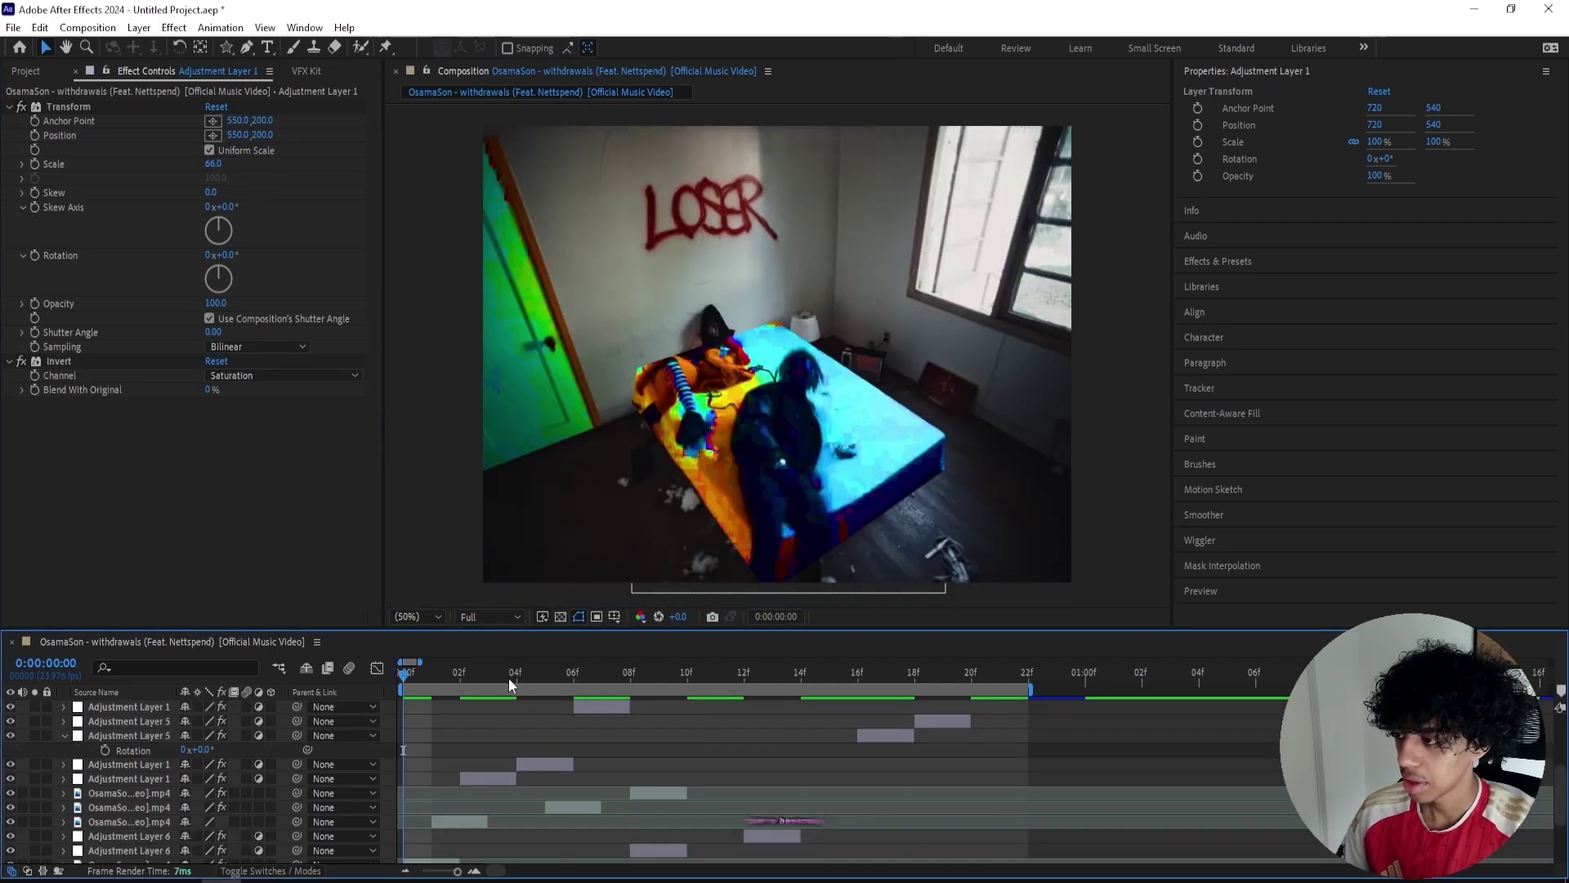
- Play back the composition from the first frame to review the masked glitch layers
scroll(505, 686, down, 1)
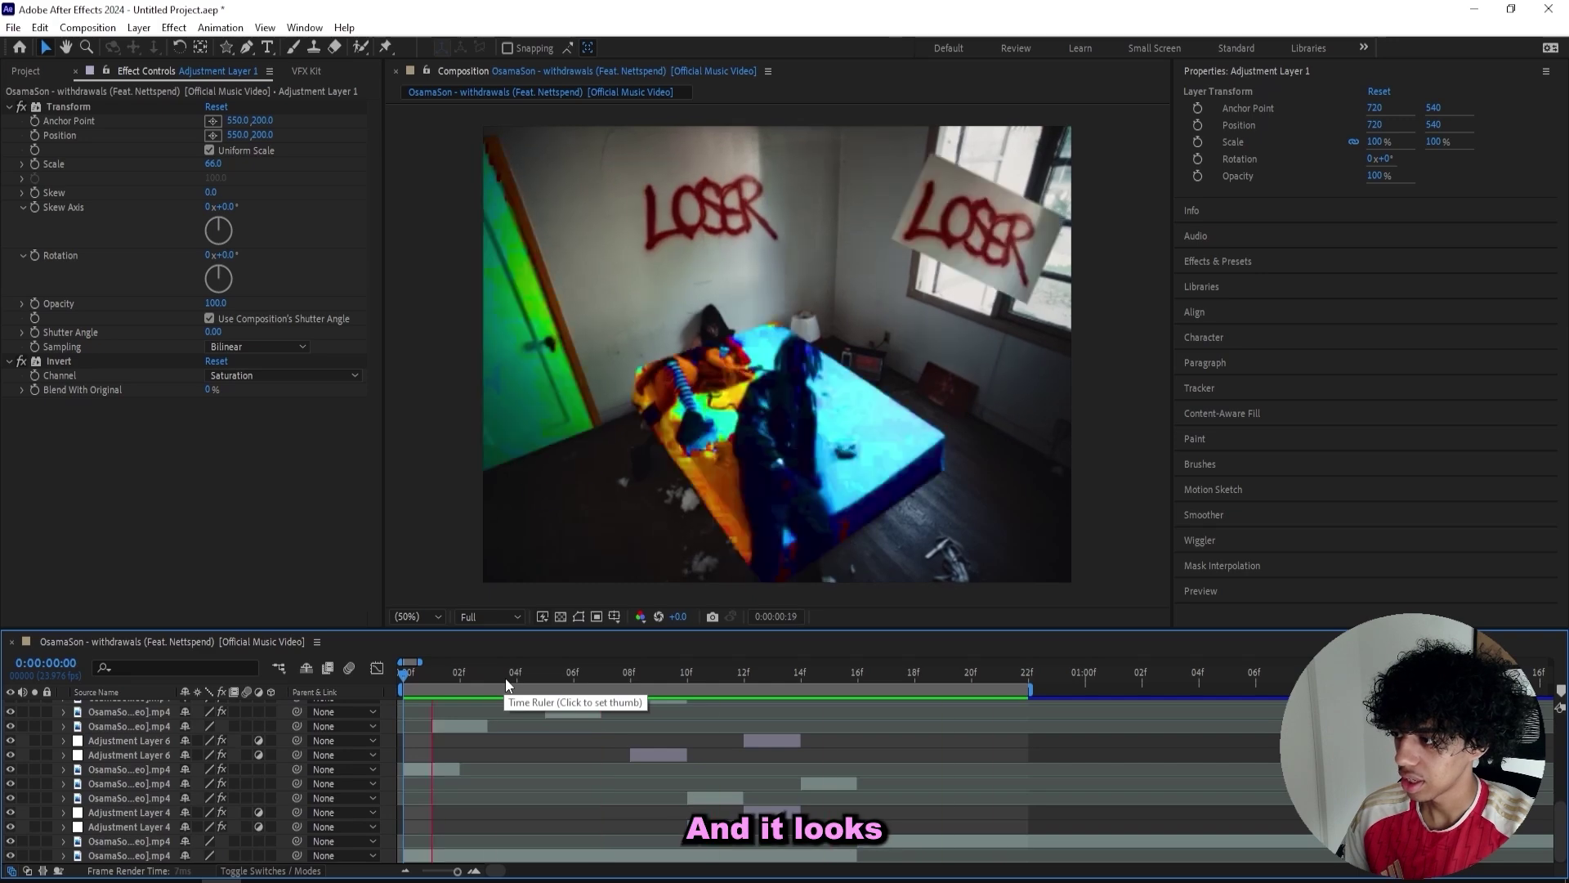
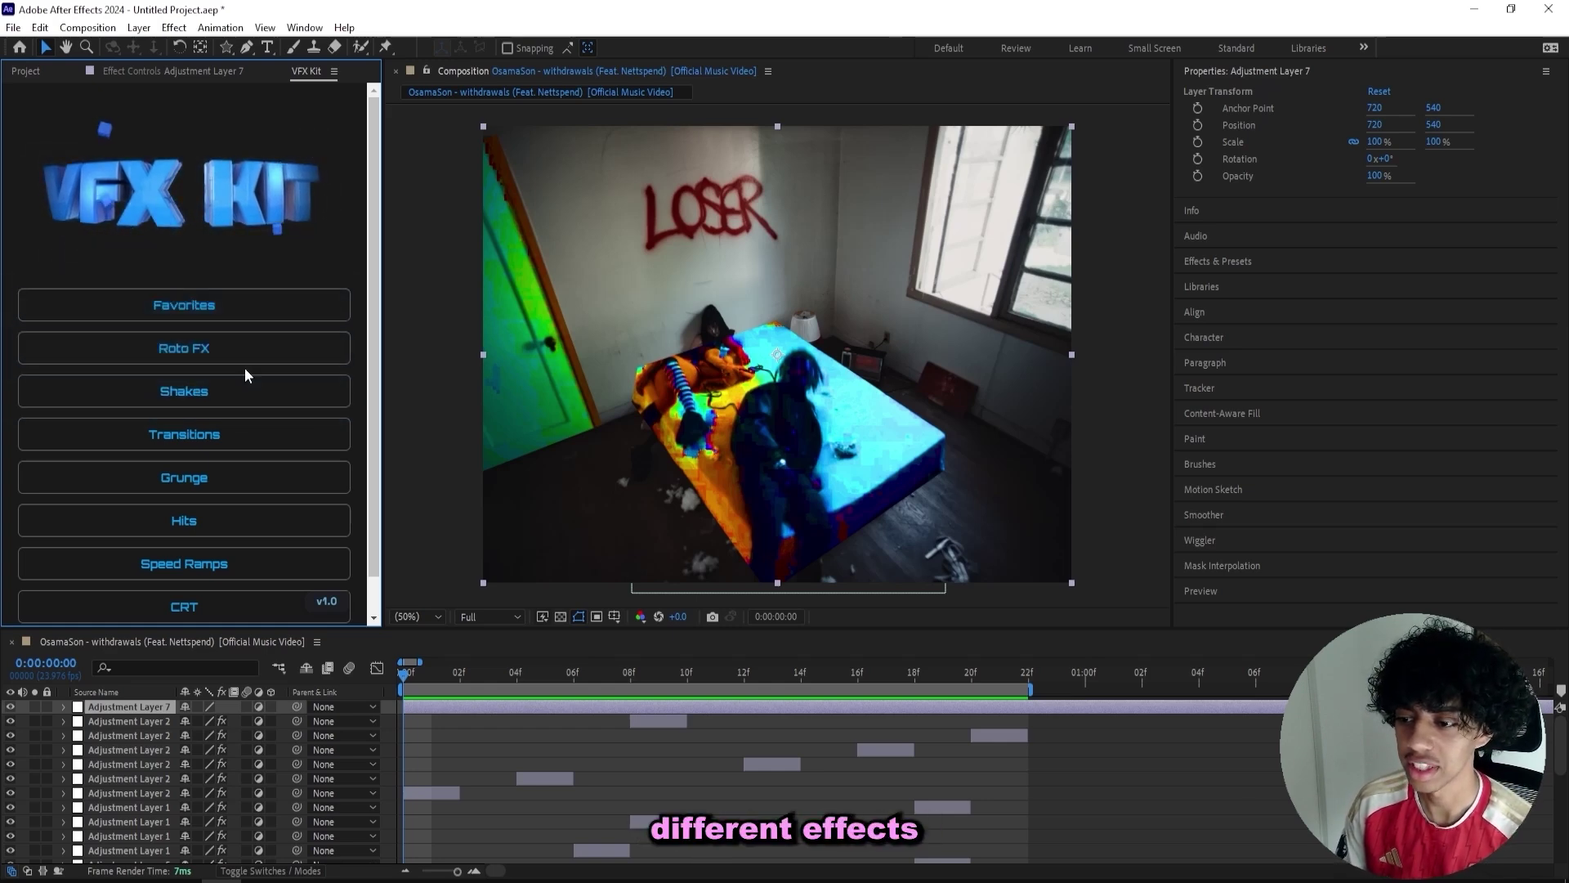
- Widen the VFX Kit preset browser, open the Grunge category and look through its glitch, grunge and flicker presets
drag(382, 140, 526, 132)
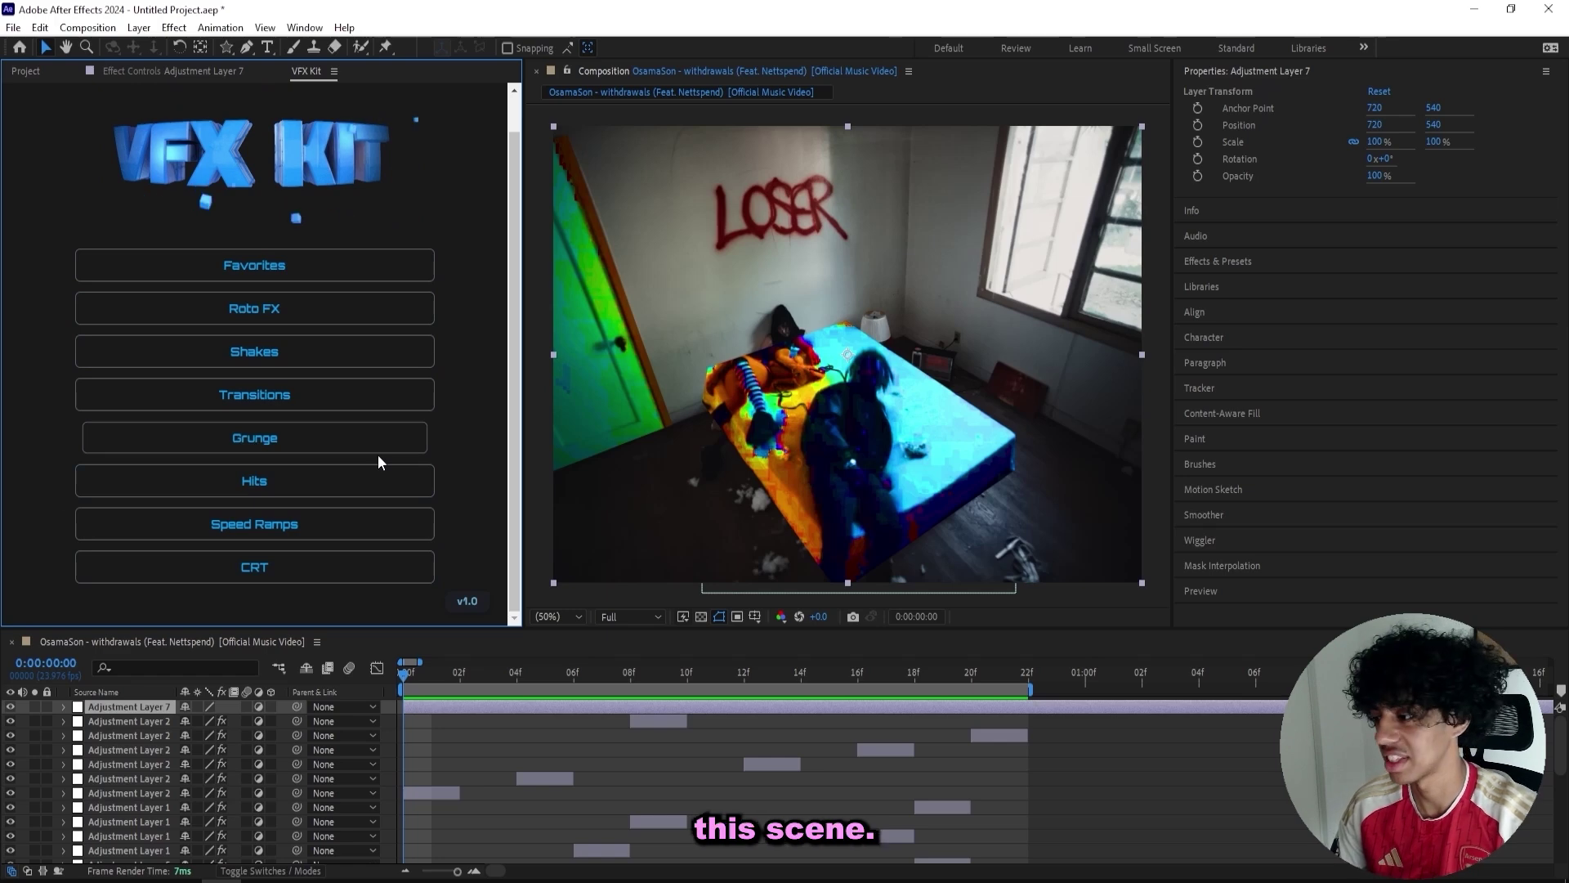
click(340, 454)
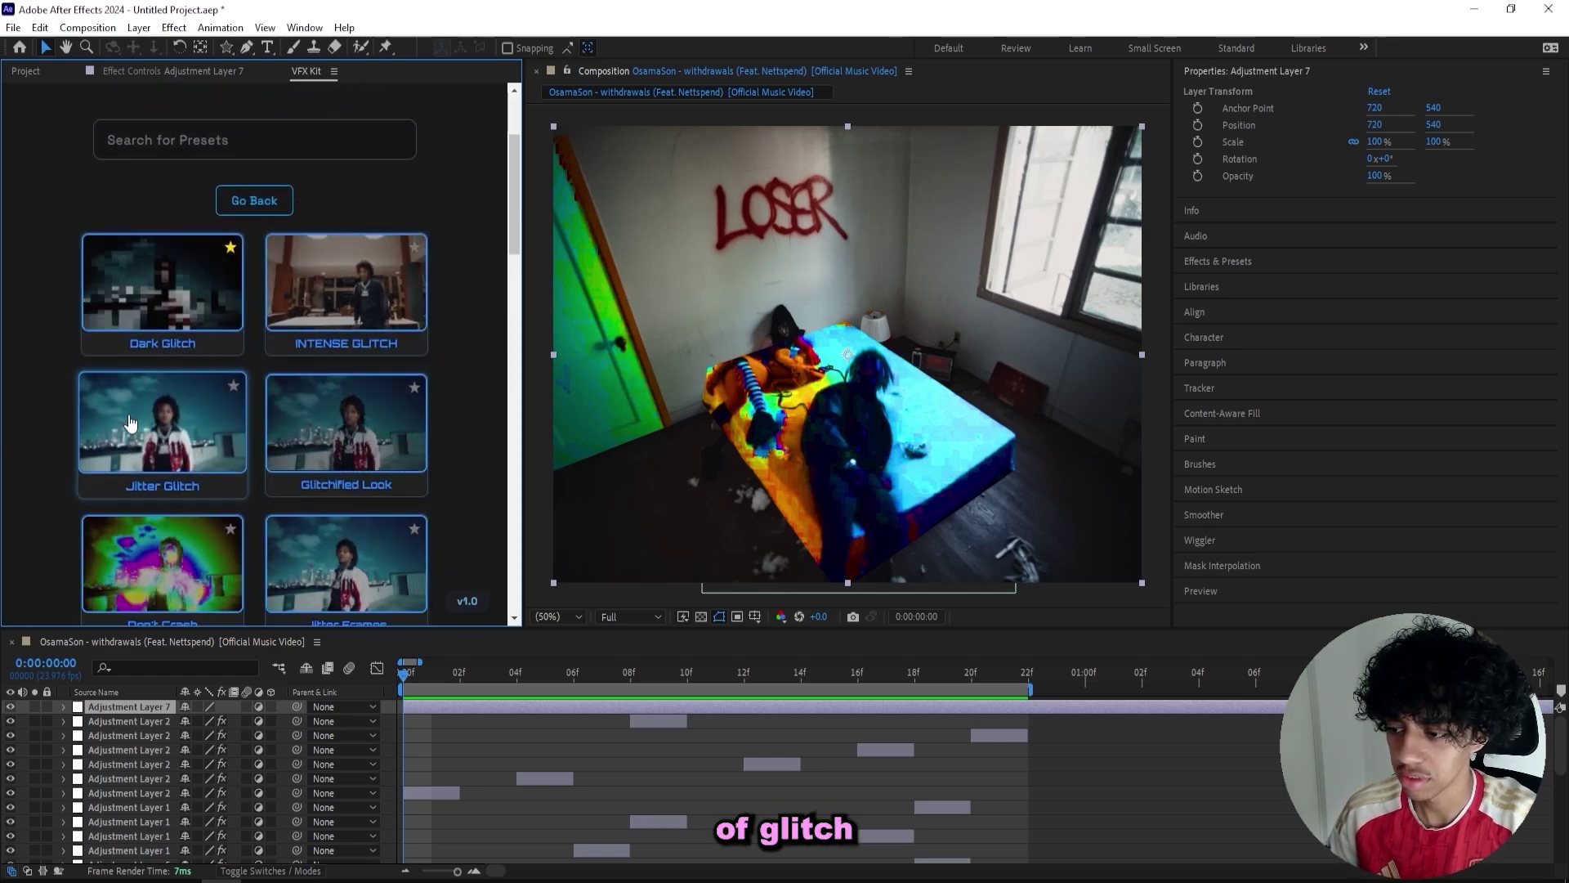
scroll(157, 378, up, 2)
scroll(121, 336, down, 5)
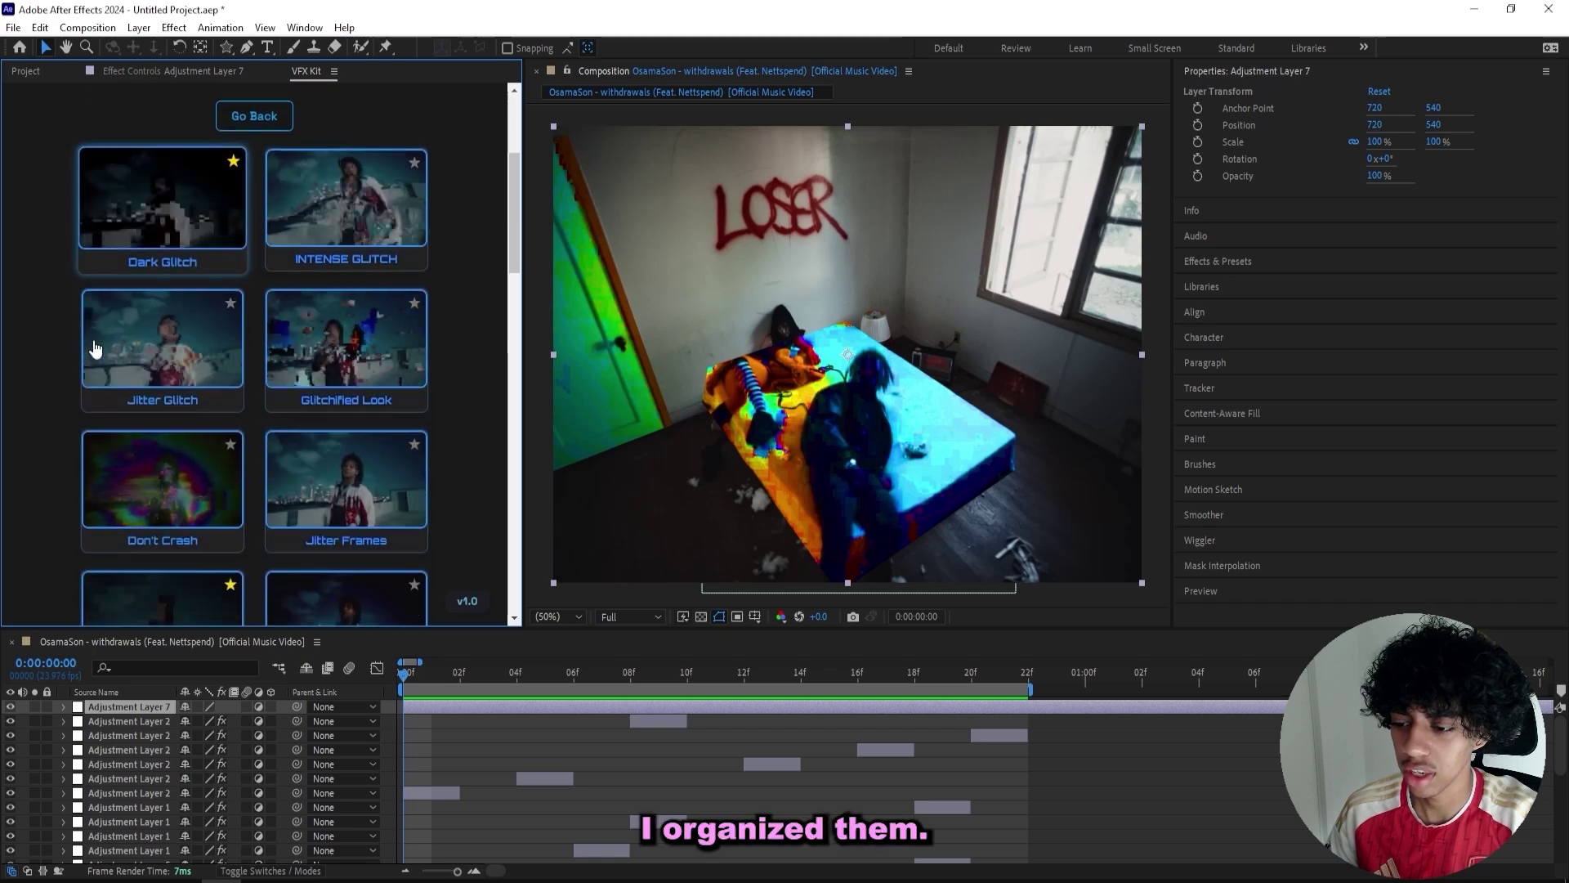
scroll(94, 347, down, 5)
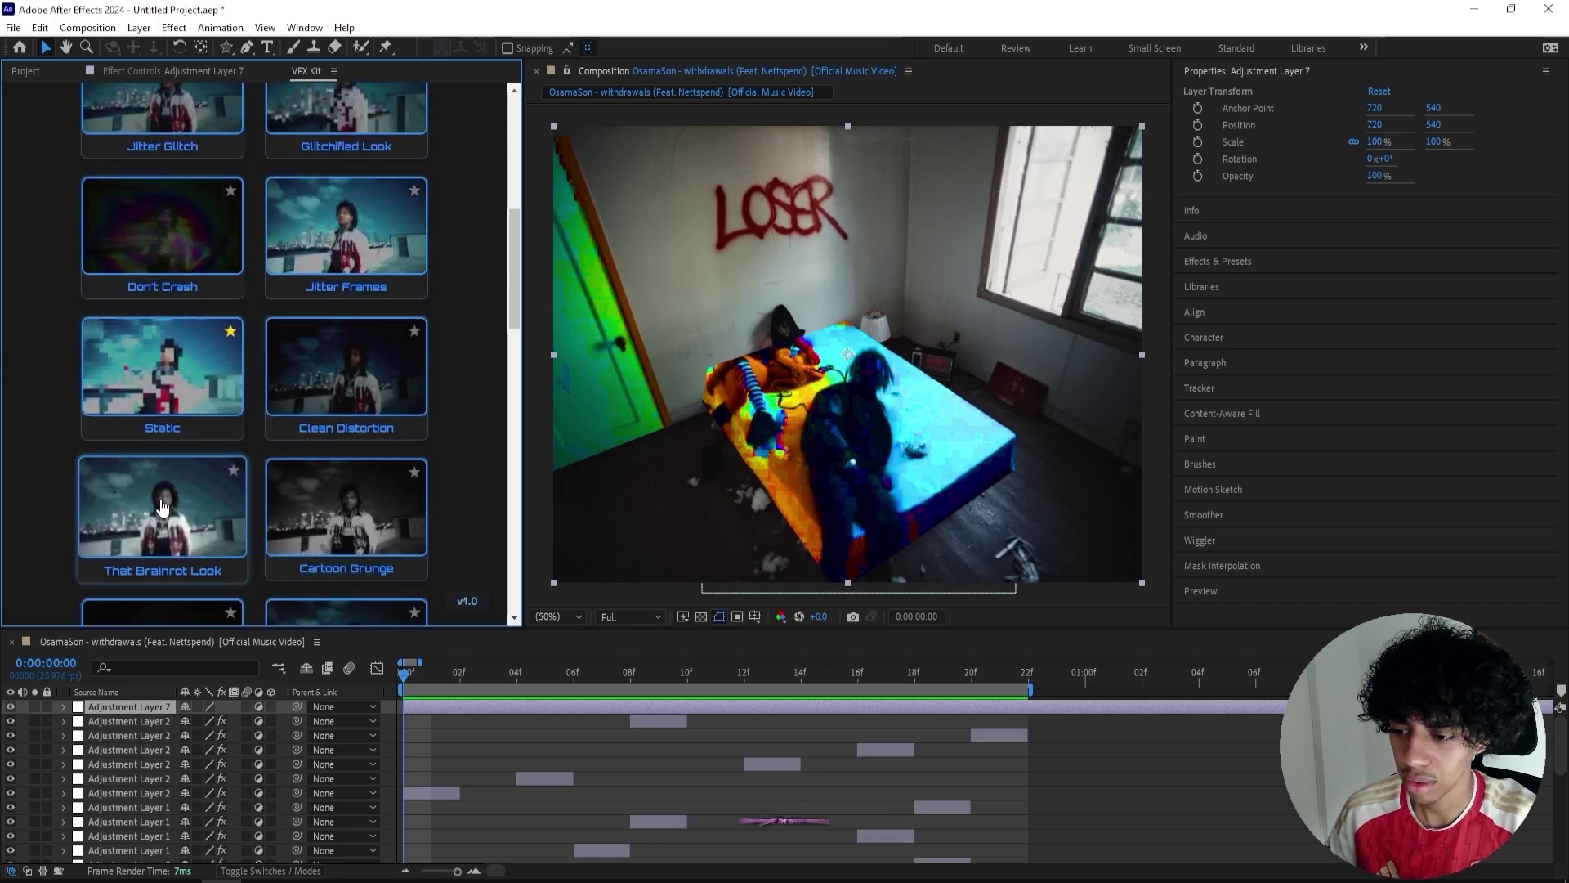
scroll(163, 508, down, 2)
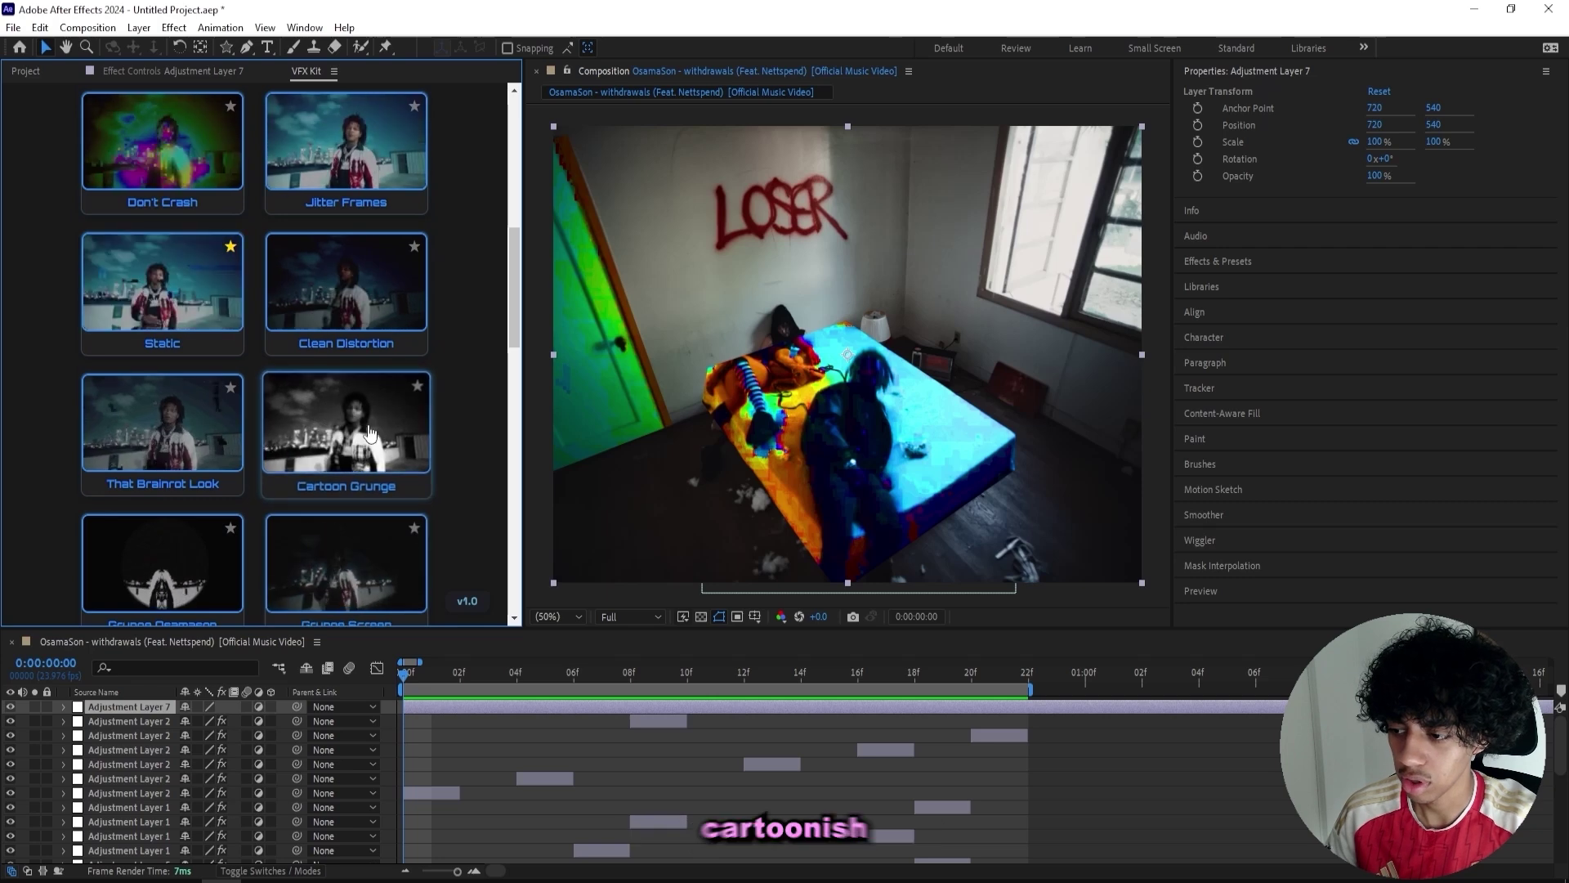
scroll(288, 409, down, 7)
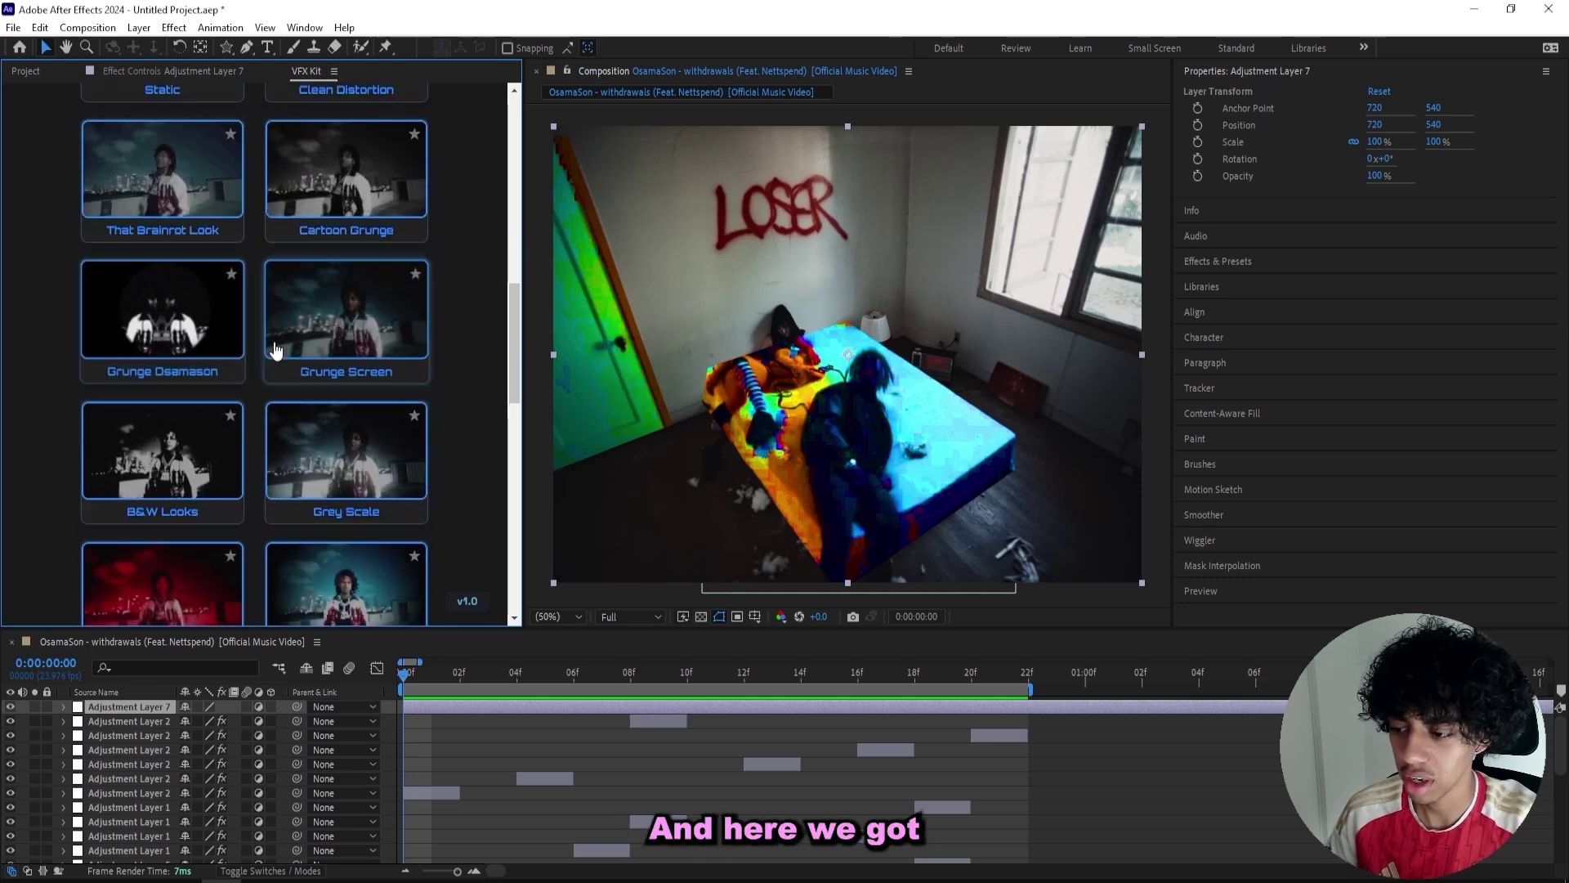
scroll(288, 356, down, 3)
scroll(288, 356, down, 4)
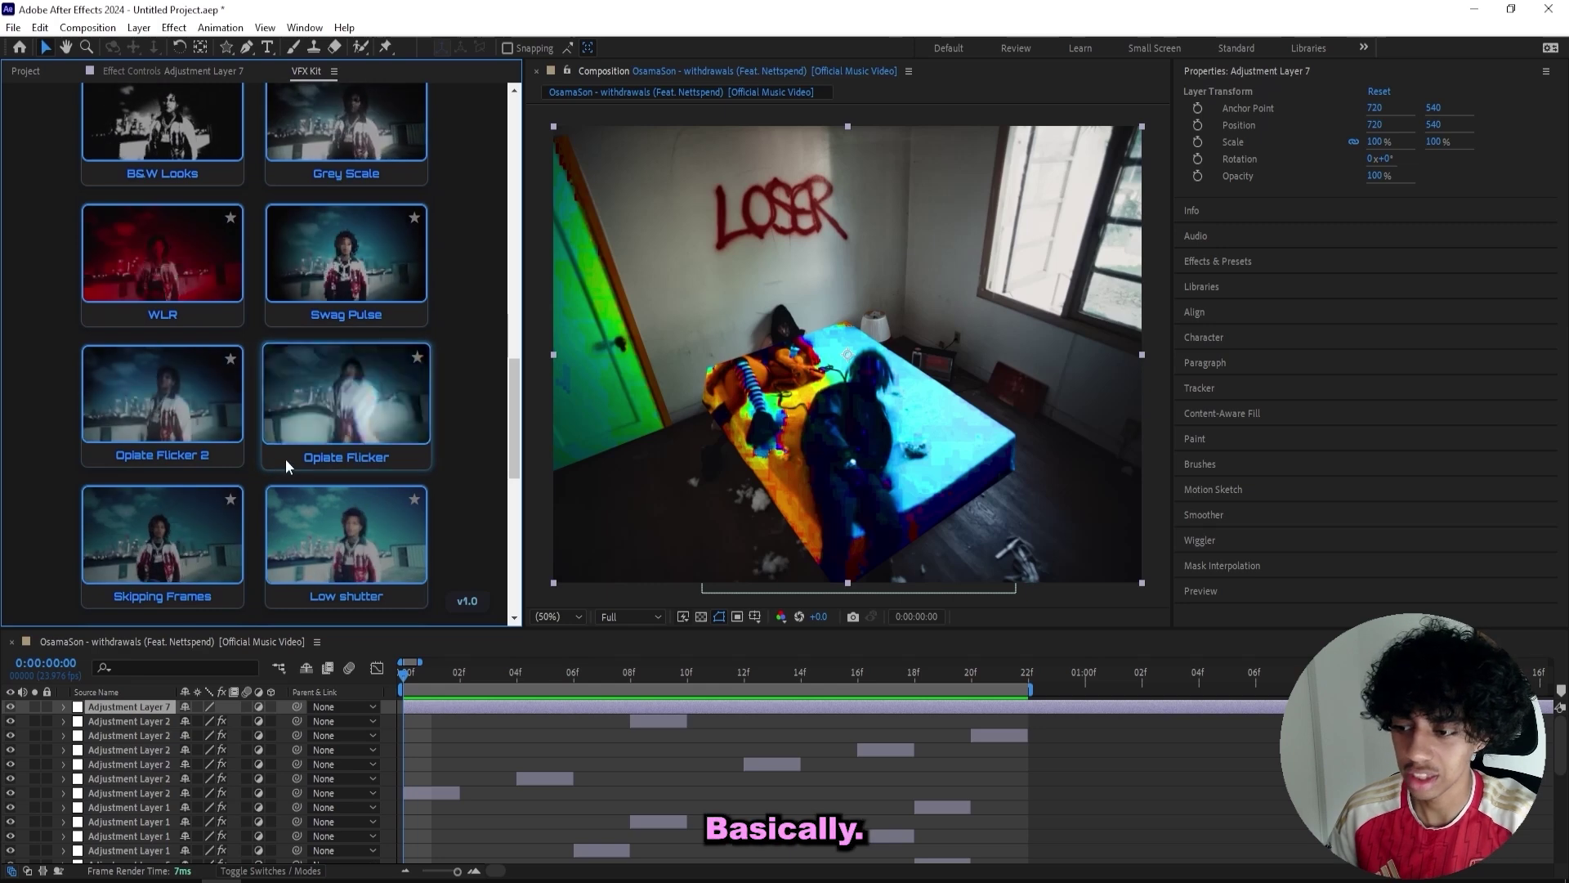
scroll(285, 460, up, 1)
scroll(282, 454, up, 5)
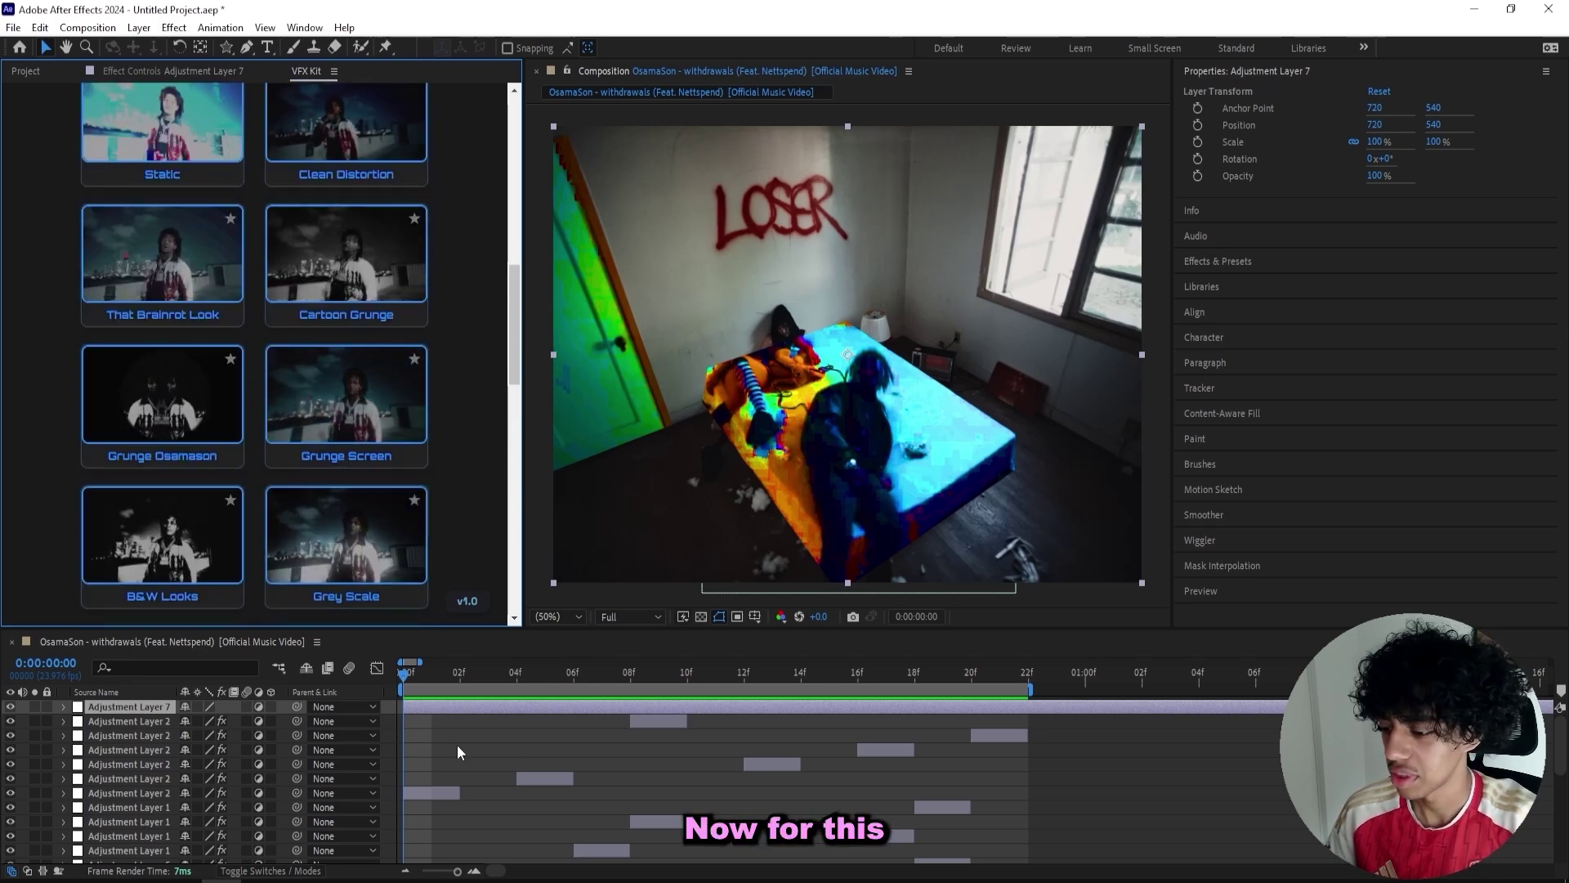
- Preview the composition and apply the That Brainrot Look preset to the topmost adjustment layer
key(space)
scroll(291, 475, up, 2)
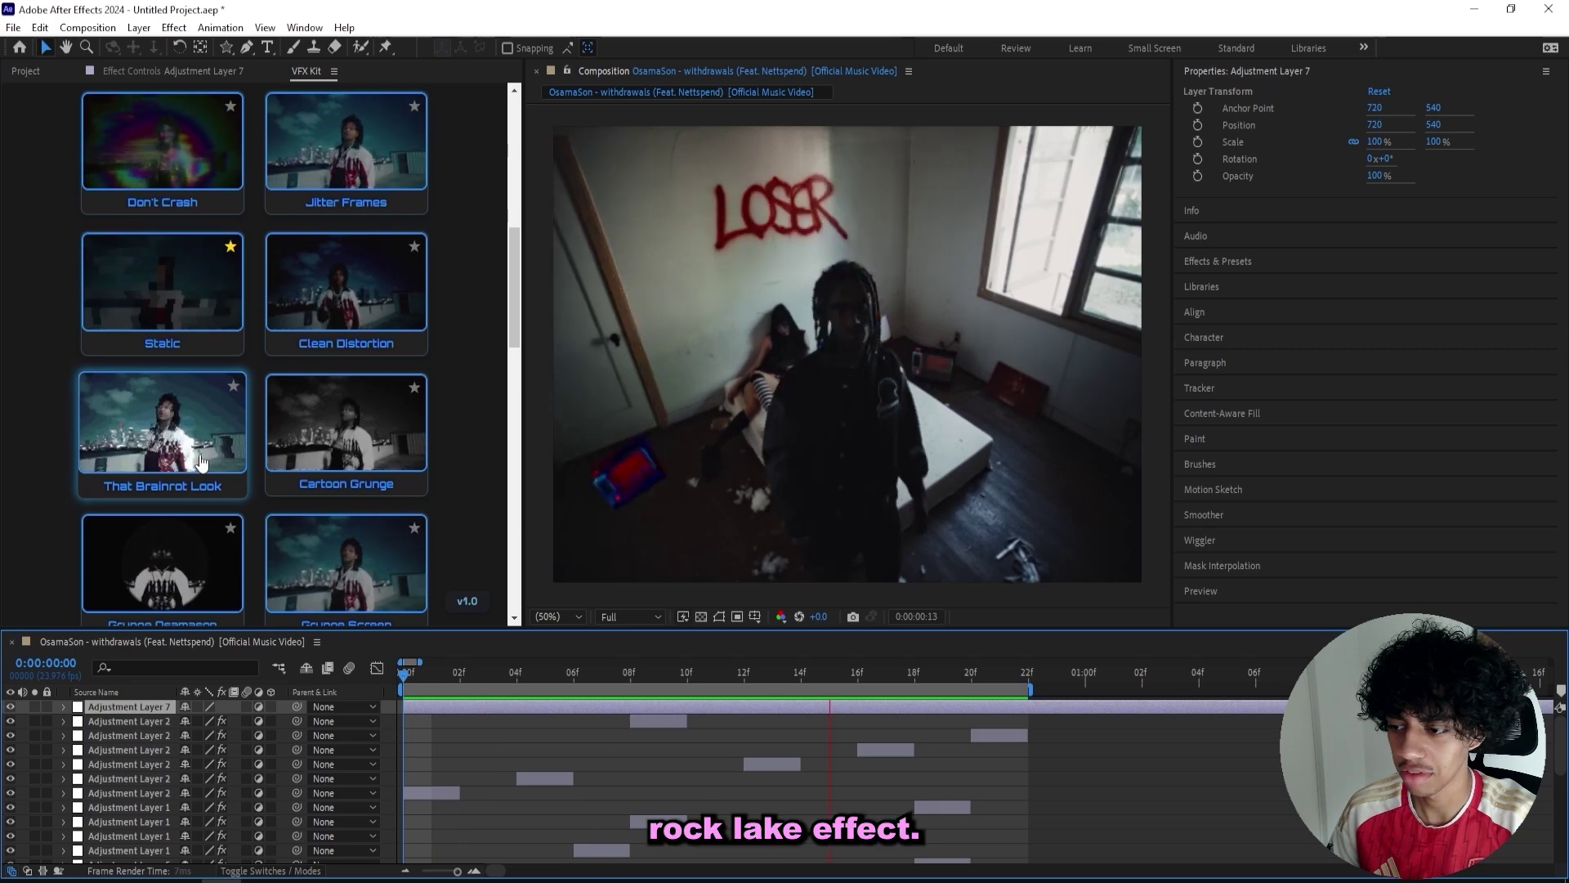
key(space)
click(181, 421)
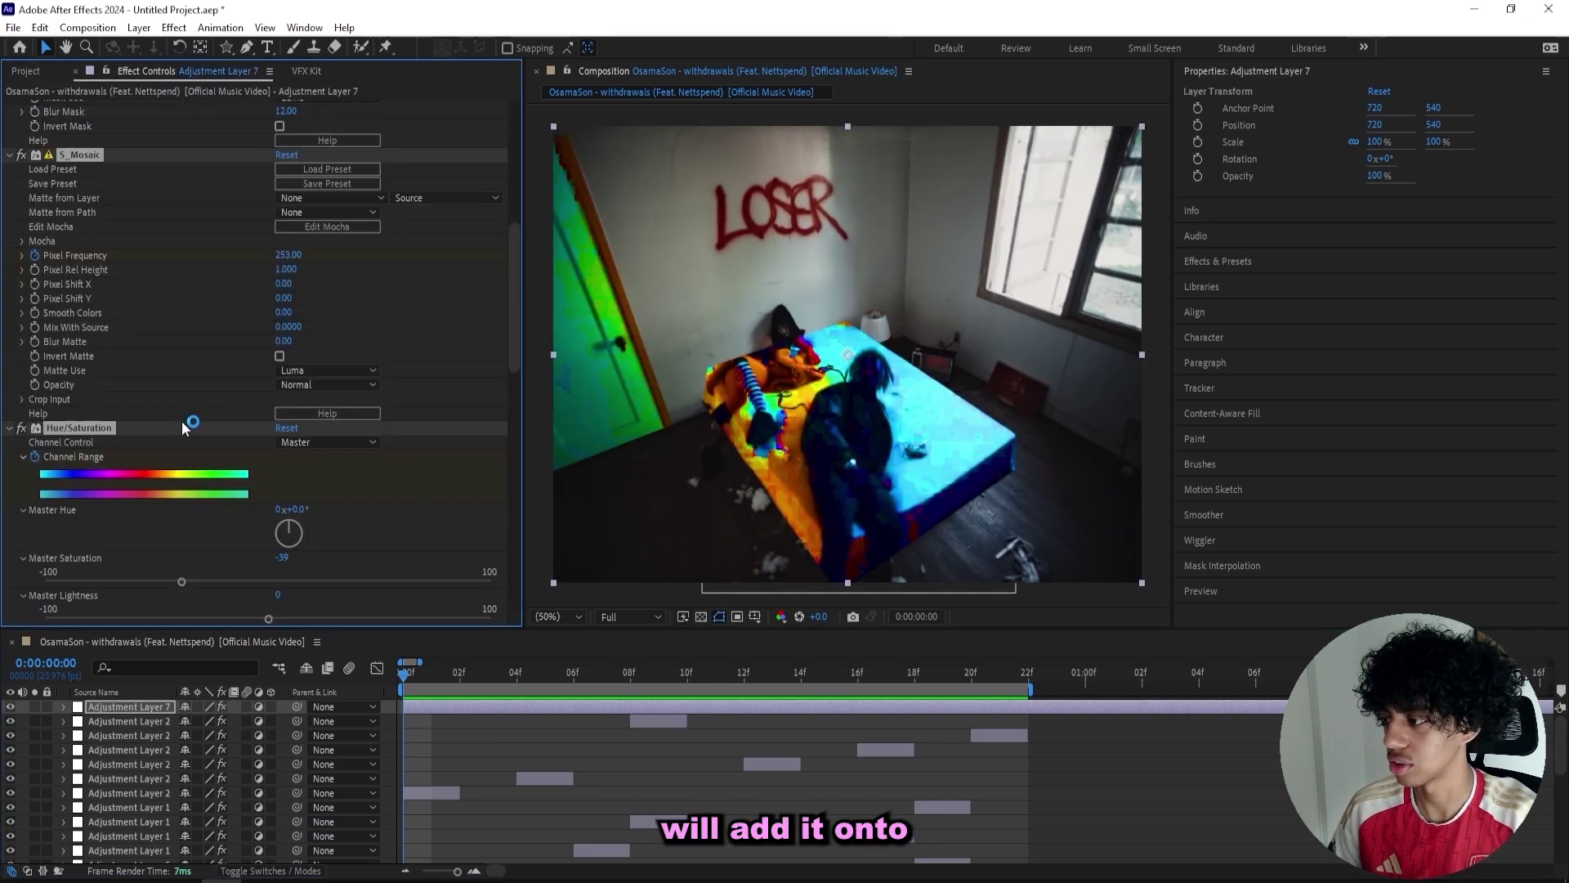
click(558, 750)
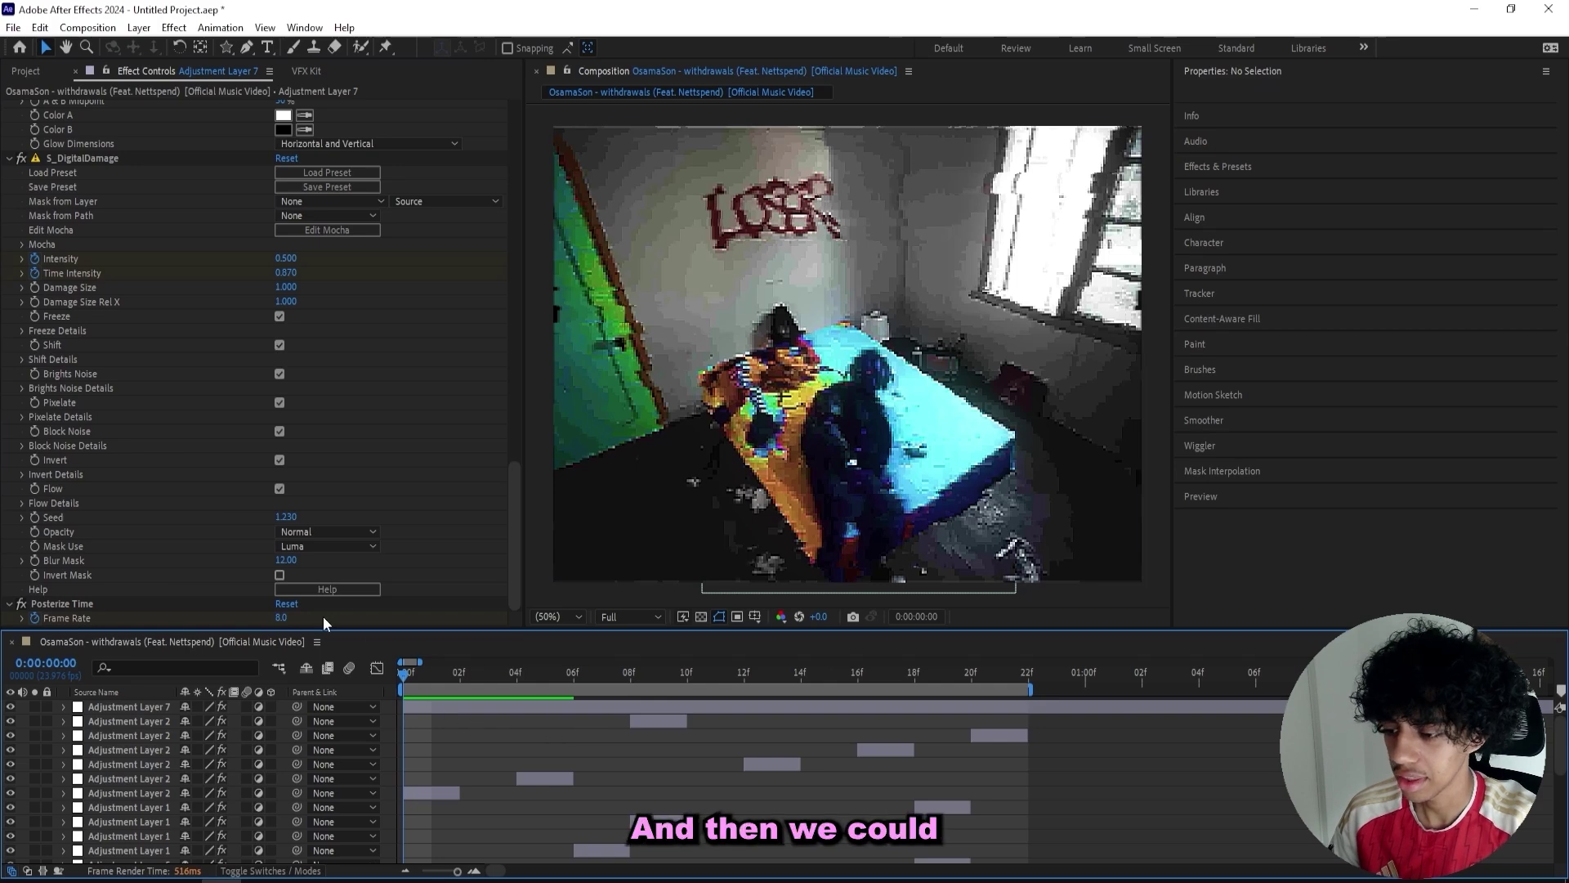
- Set the Posterize Time frame rate to 12 on the topmost adjustment layer
click(282, 619)
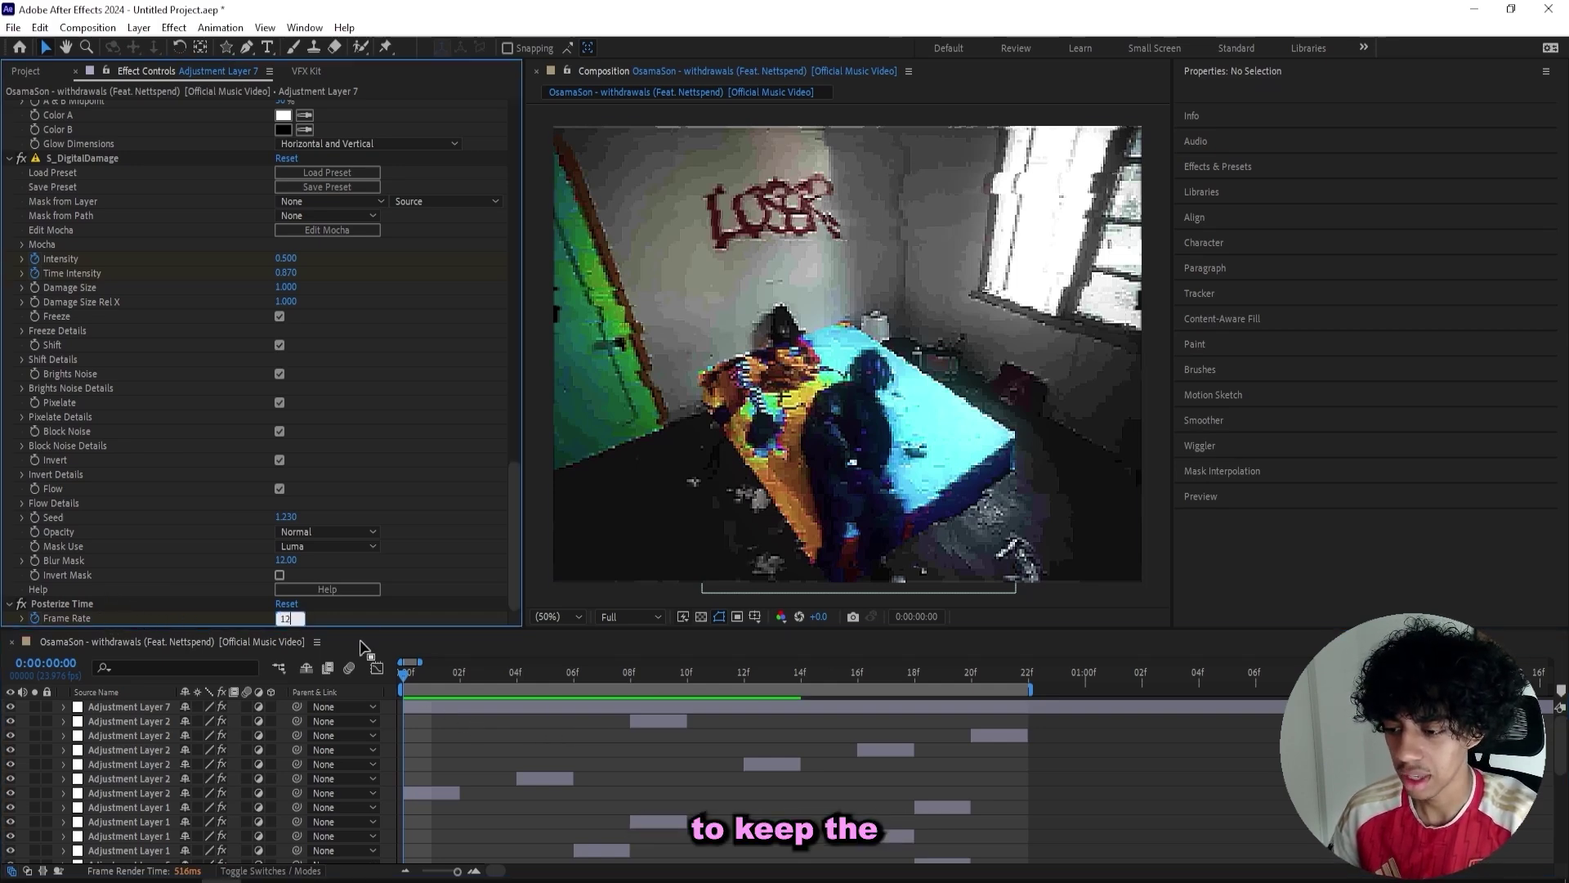
click(336, 615)
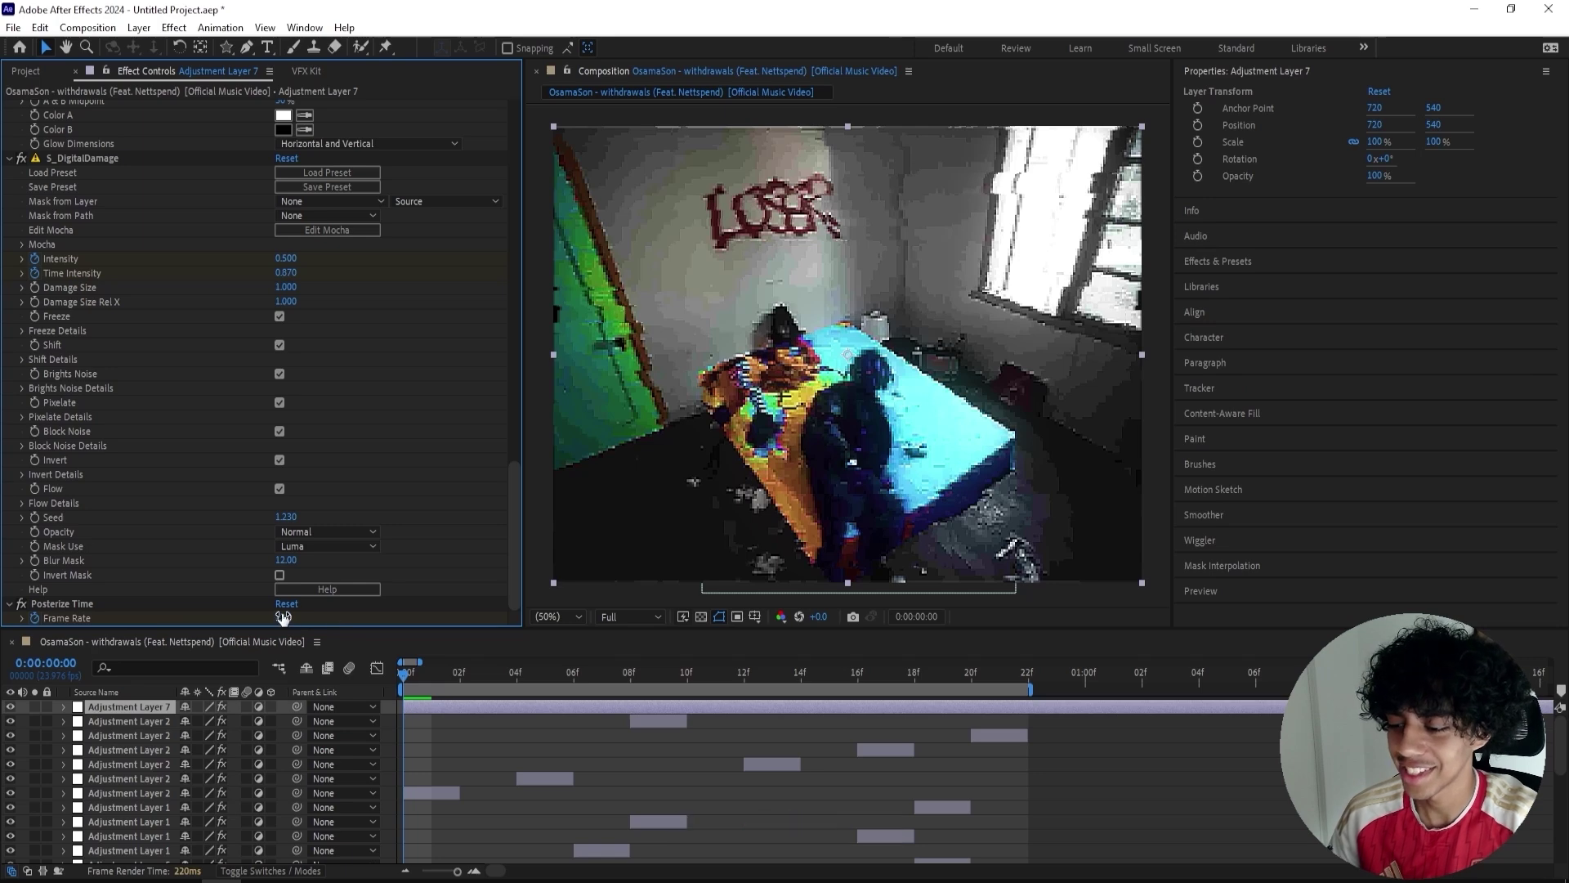
click(316, 678)
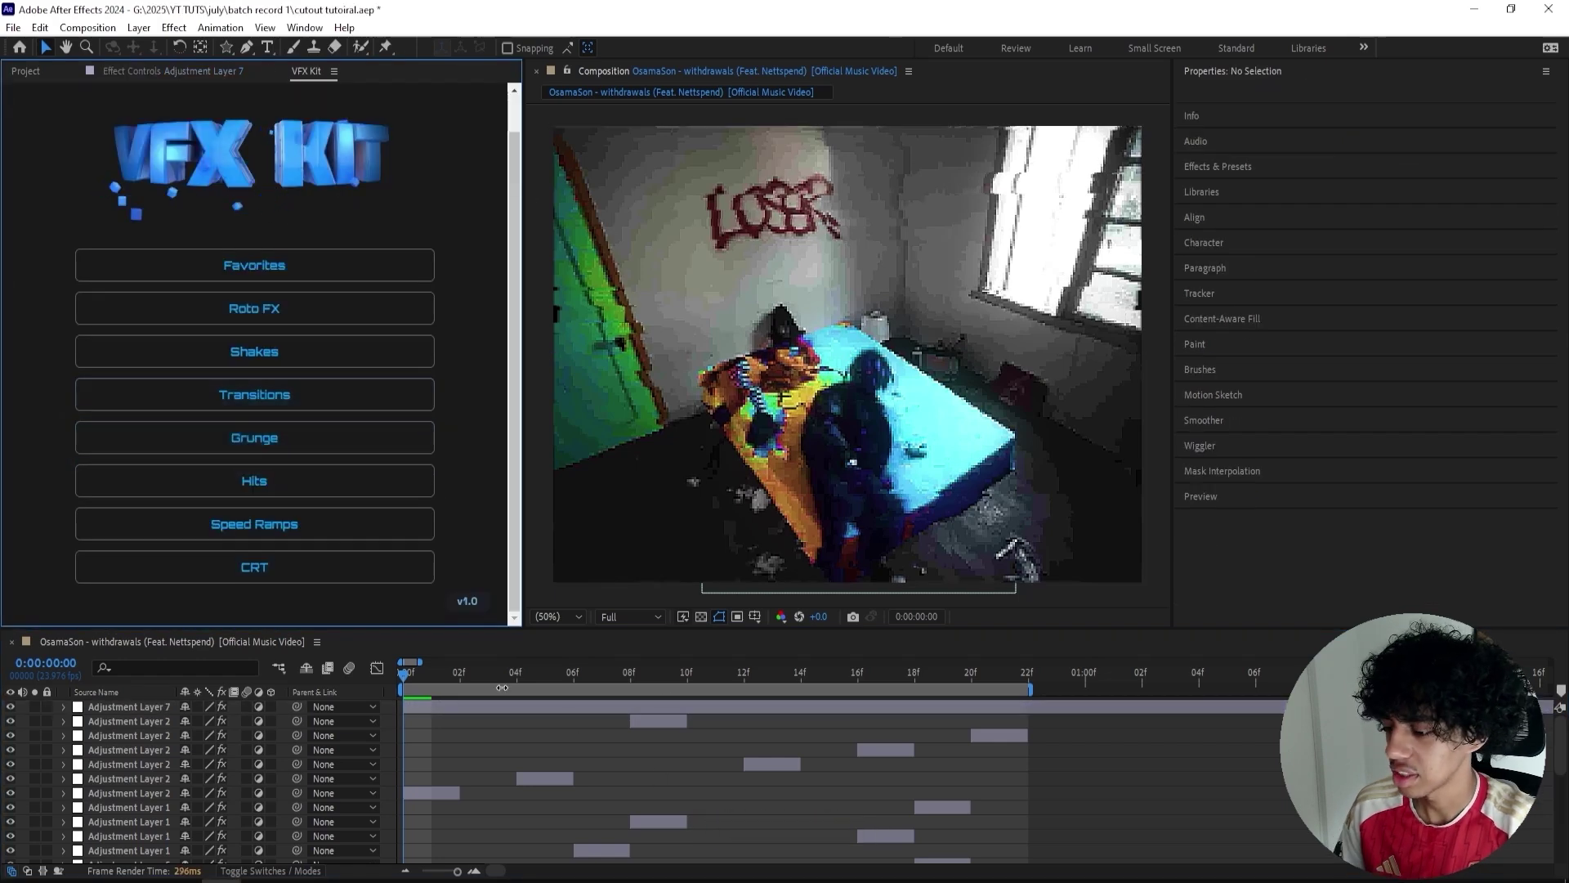
- Play back the composition to review the applied grunge look
key(space)
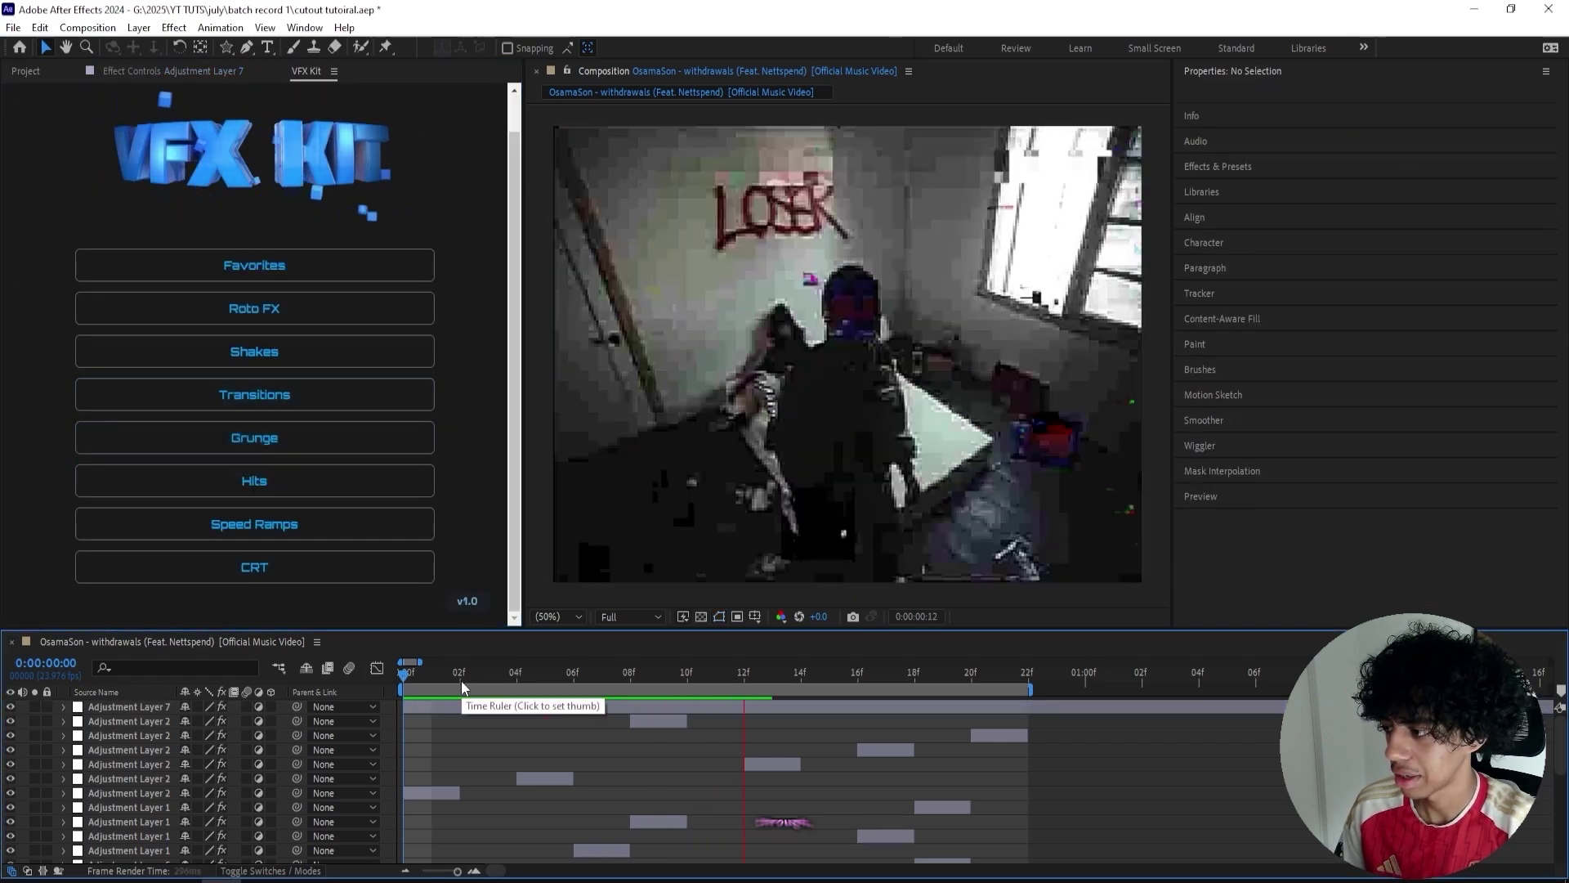
- Set the preview resolution to Full and play back the composition from the start of the timeline
click(1195, 496)
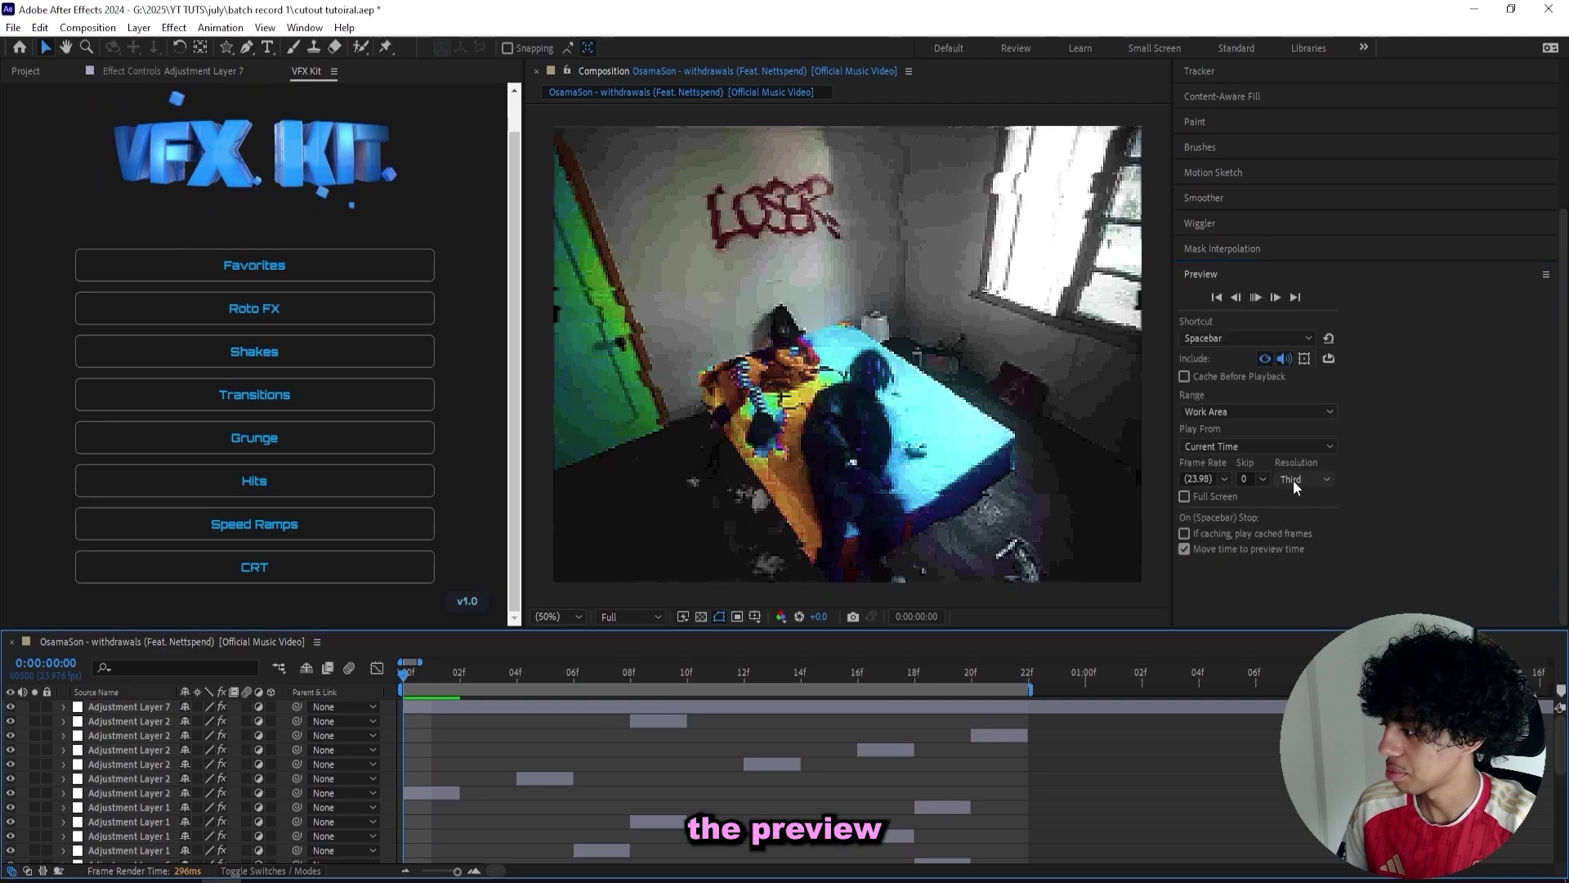
key(space)
click(1293, 483)
click(1301, 513)
click(349, 668)
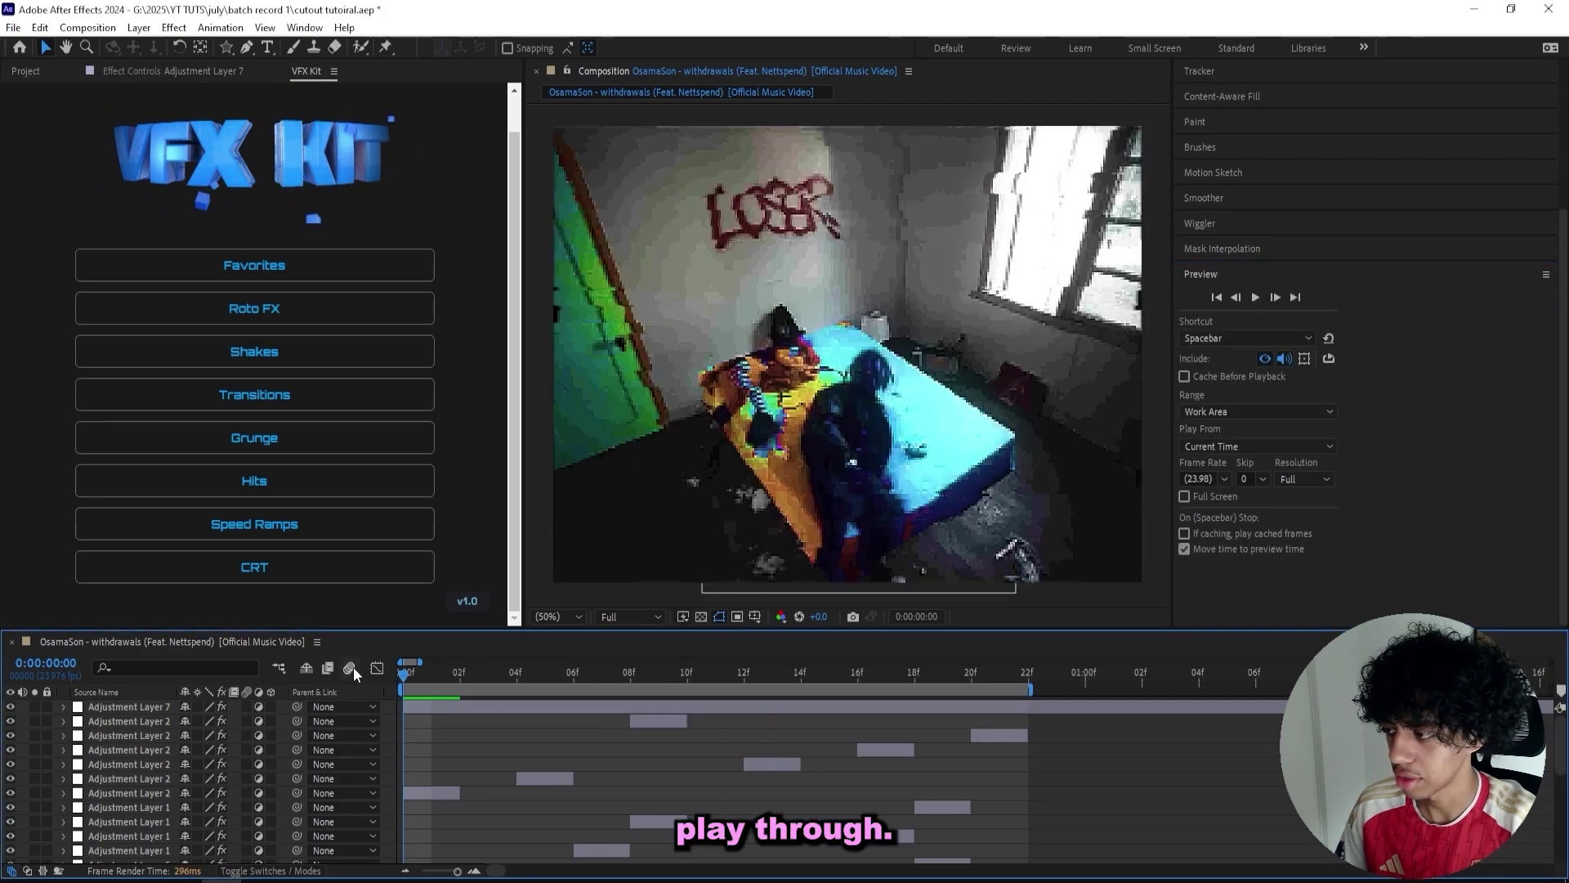
key(space)
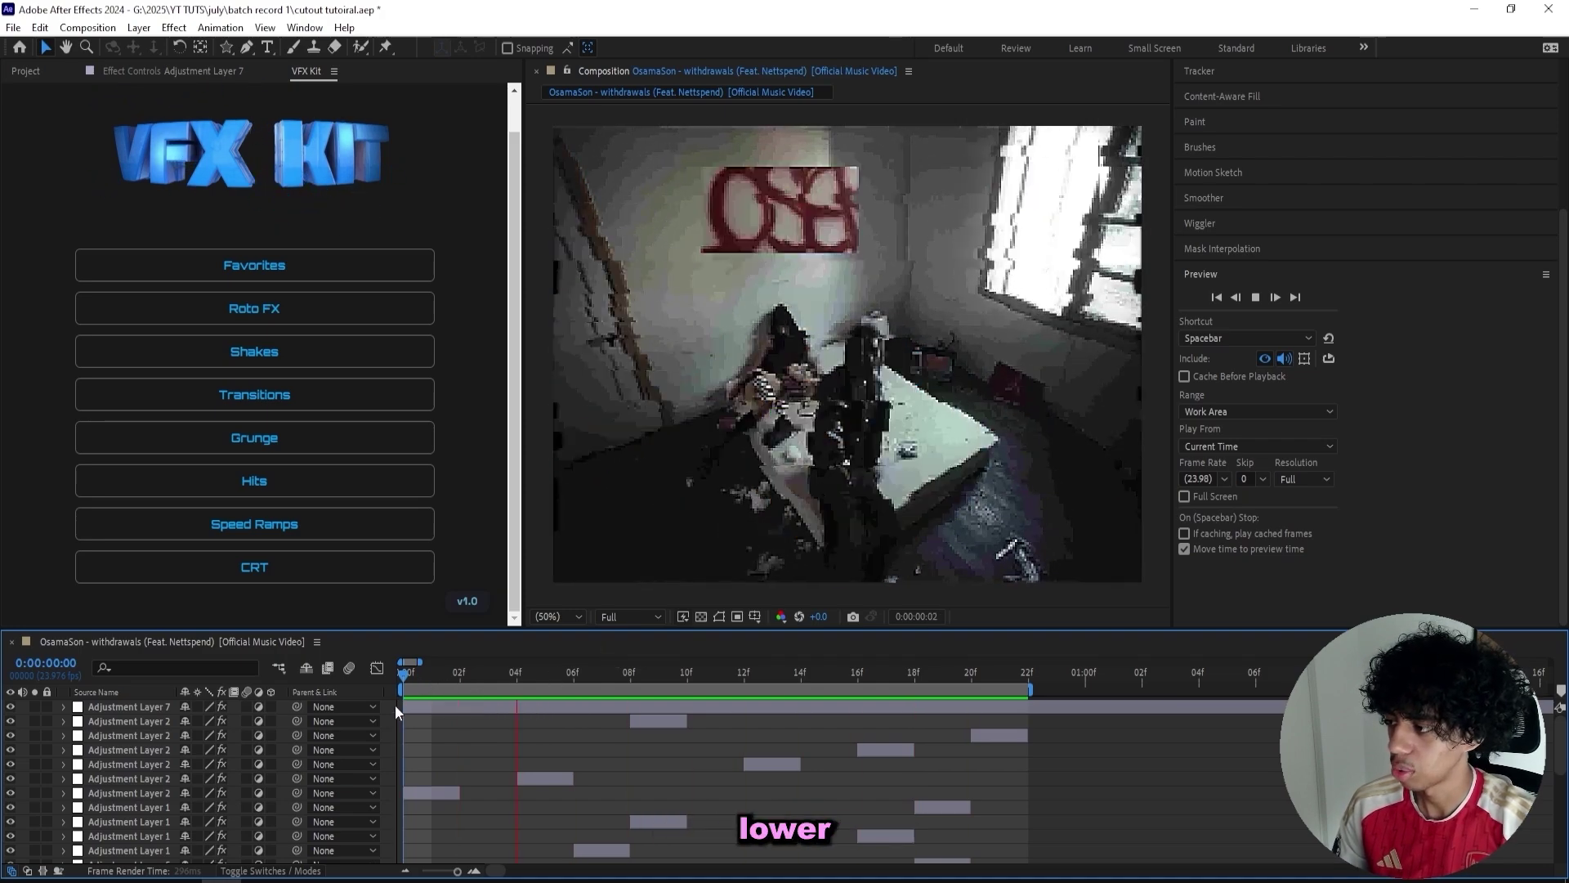
- Scrub through the timeline to inspect individual frames of the finished glitch and grunge effect
drag(890, 678, 945, 688)
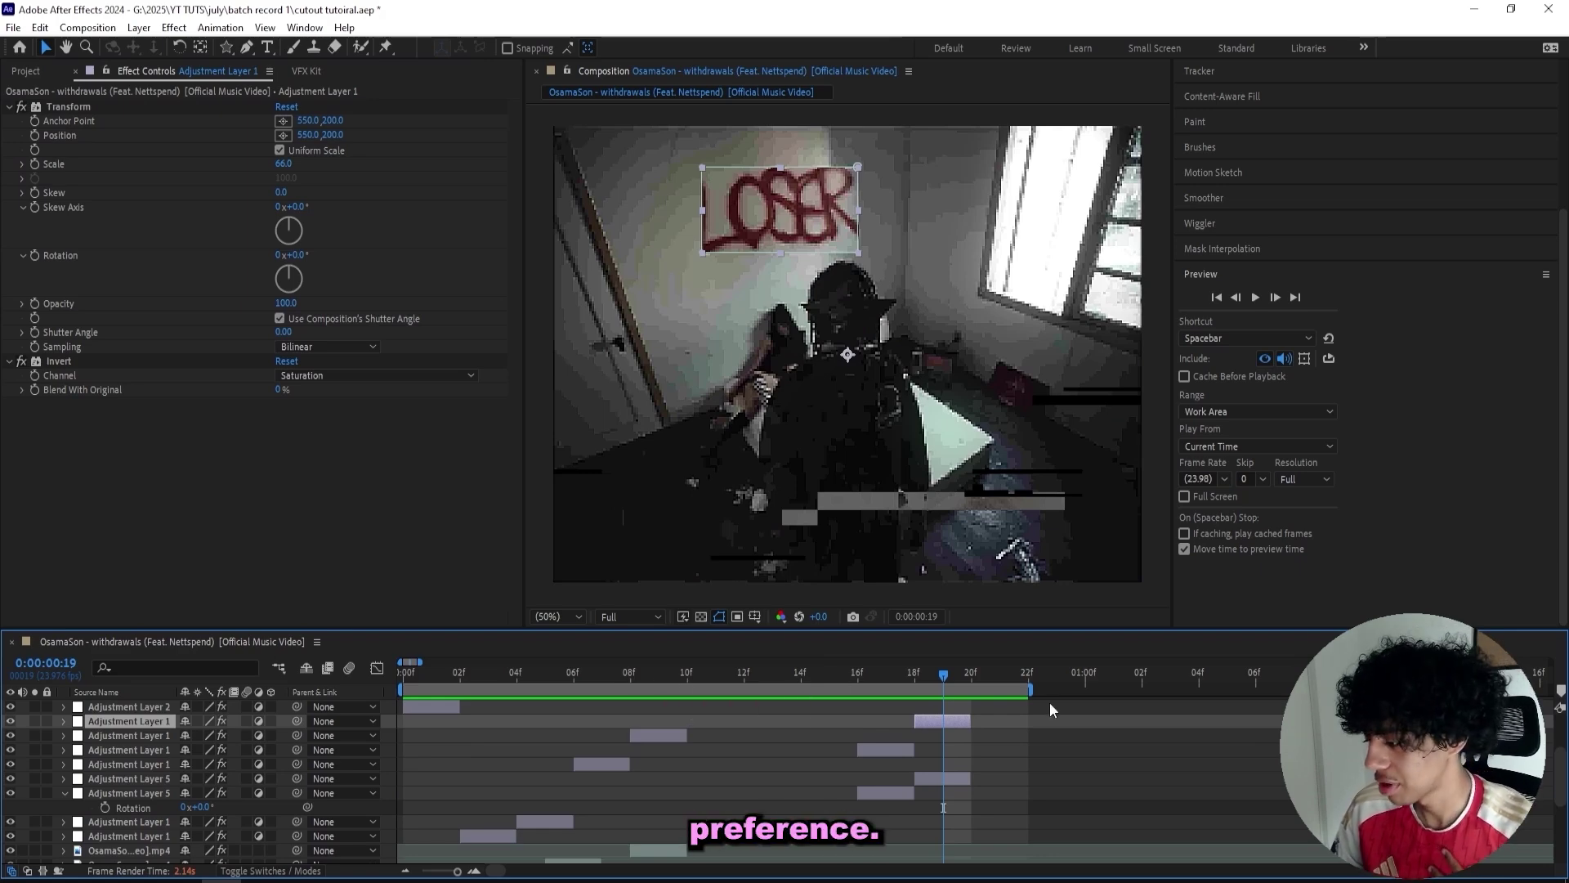
drag(922, 685, 874, 693)
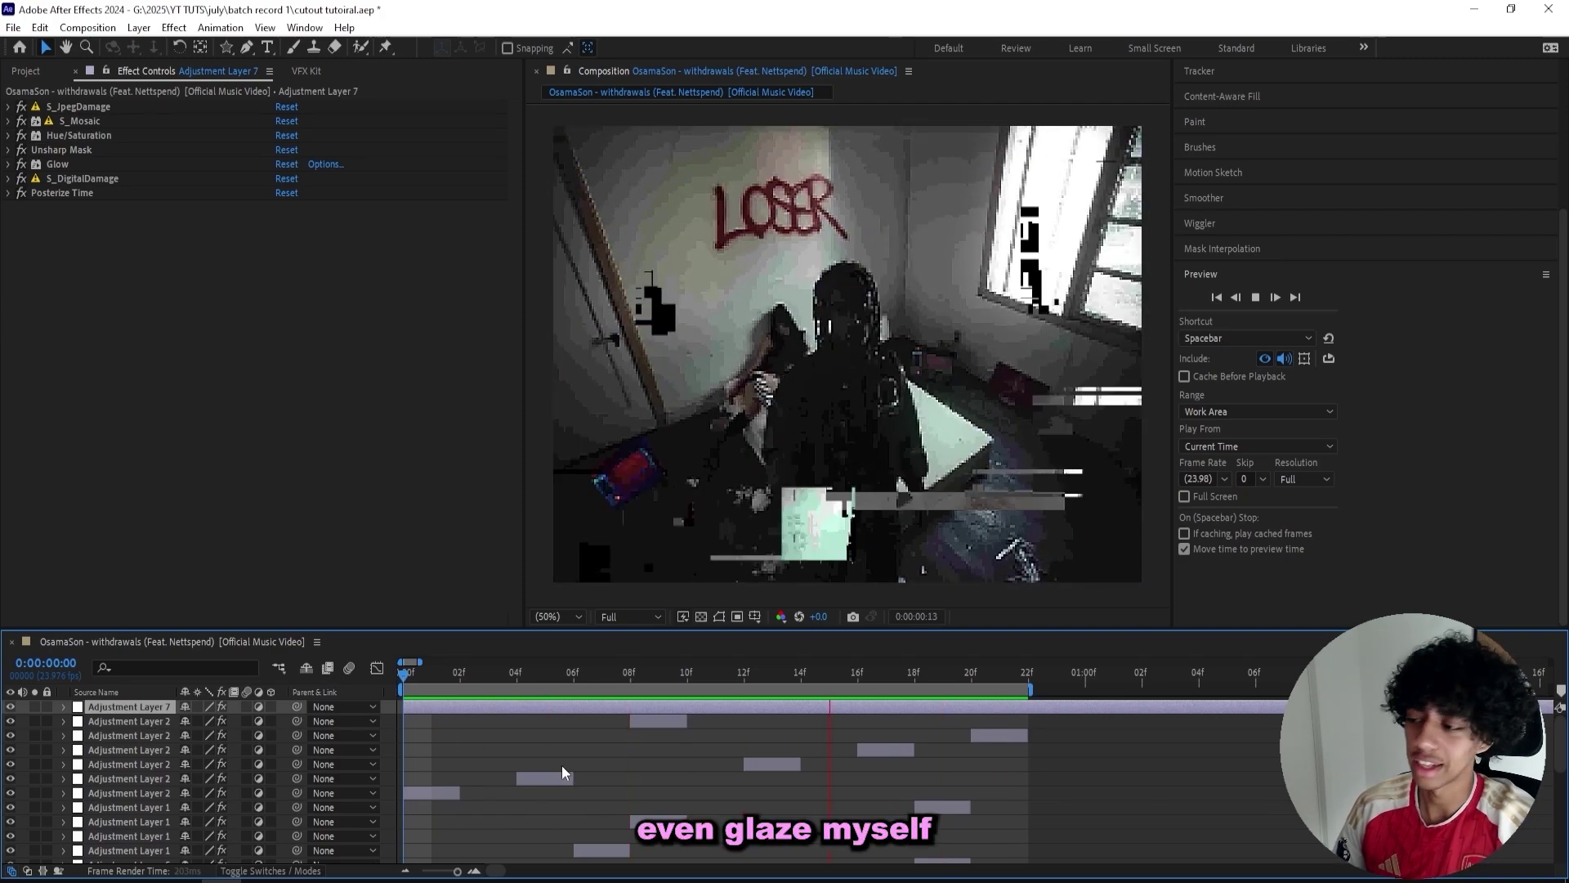
click(658, 667)
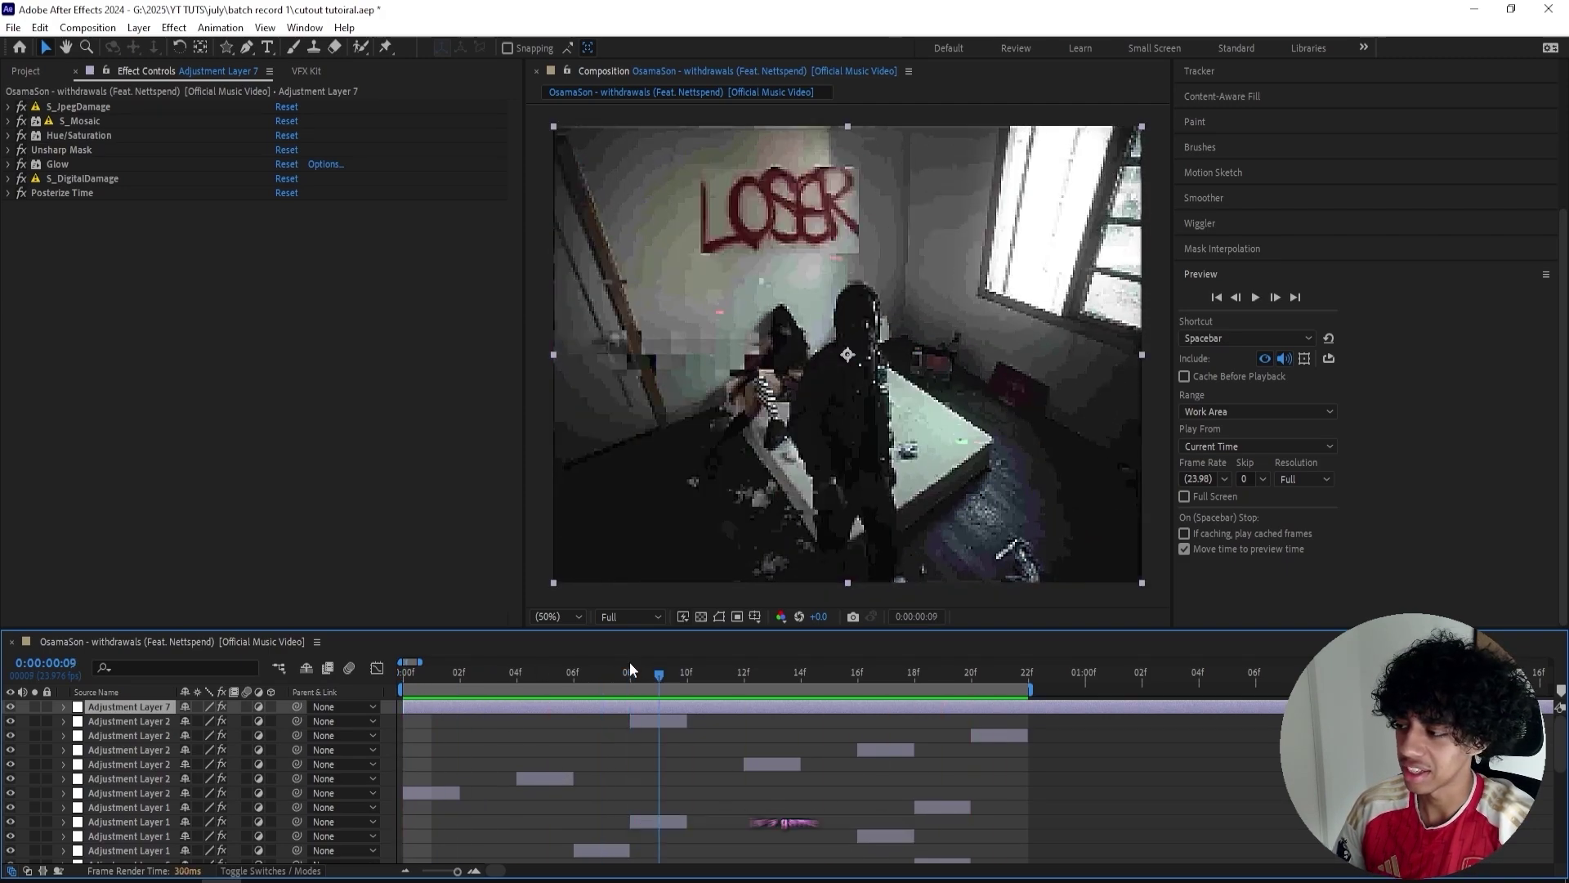